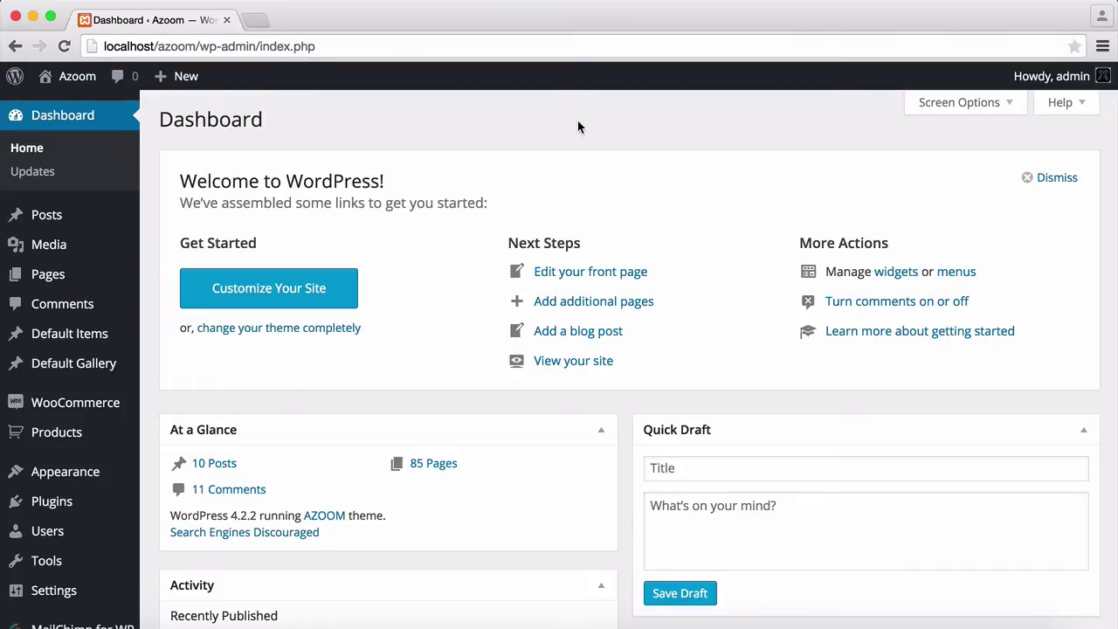
- Create a new page titled "RPB Test" and publish it
mouse_move(70, 288)
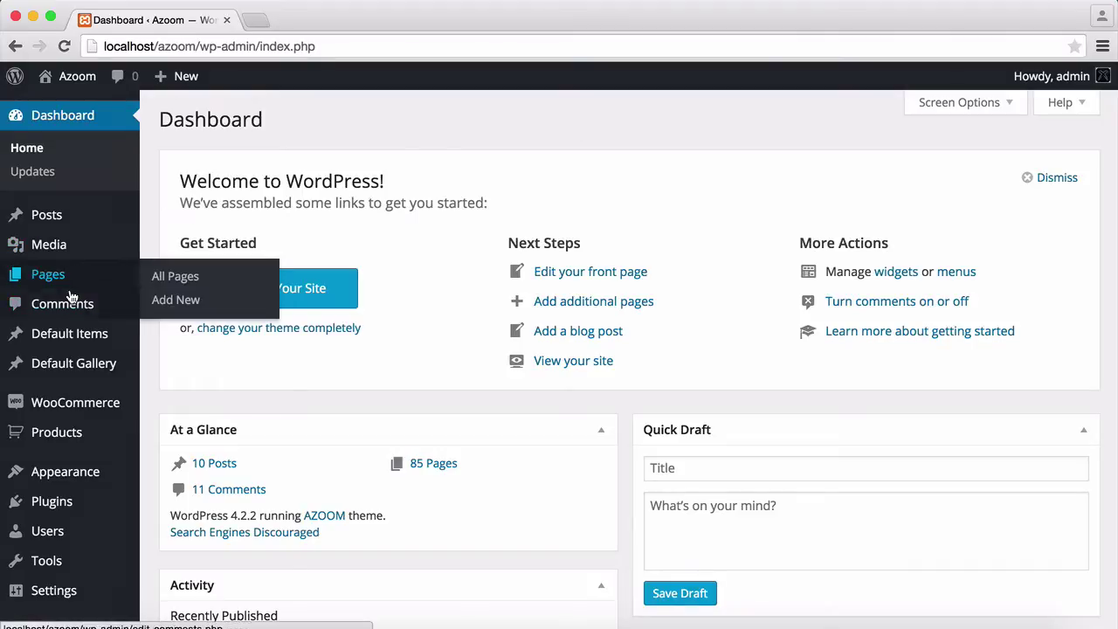
left_click(182, 301)
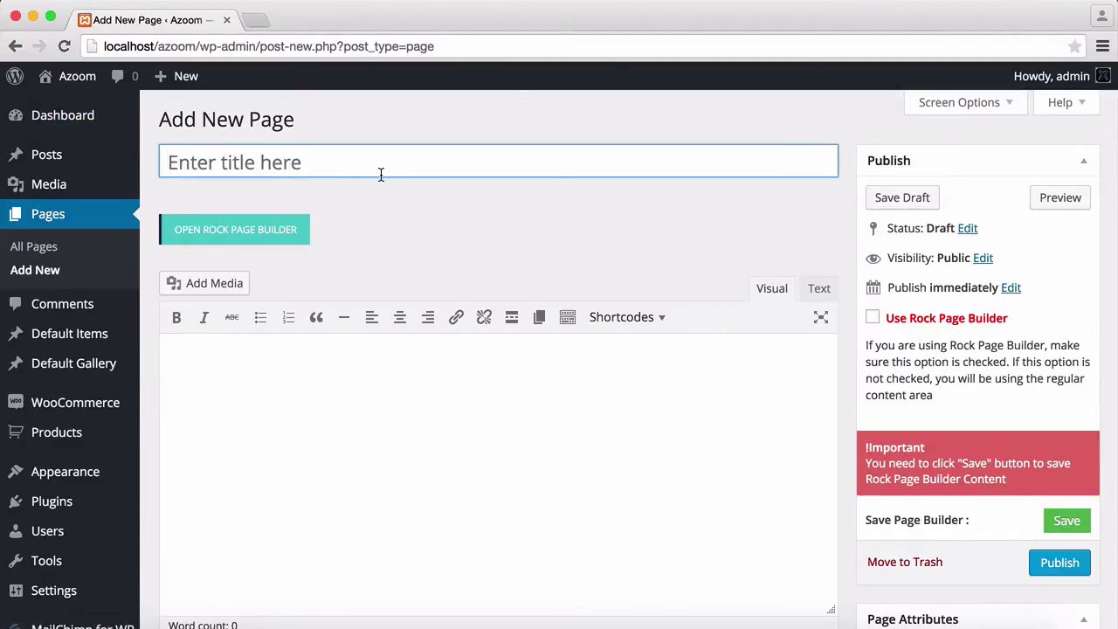
type("RPBB")
key("BackSpace")
type("T")
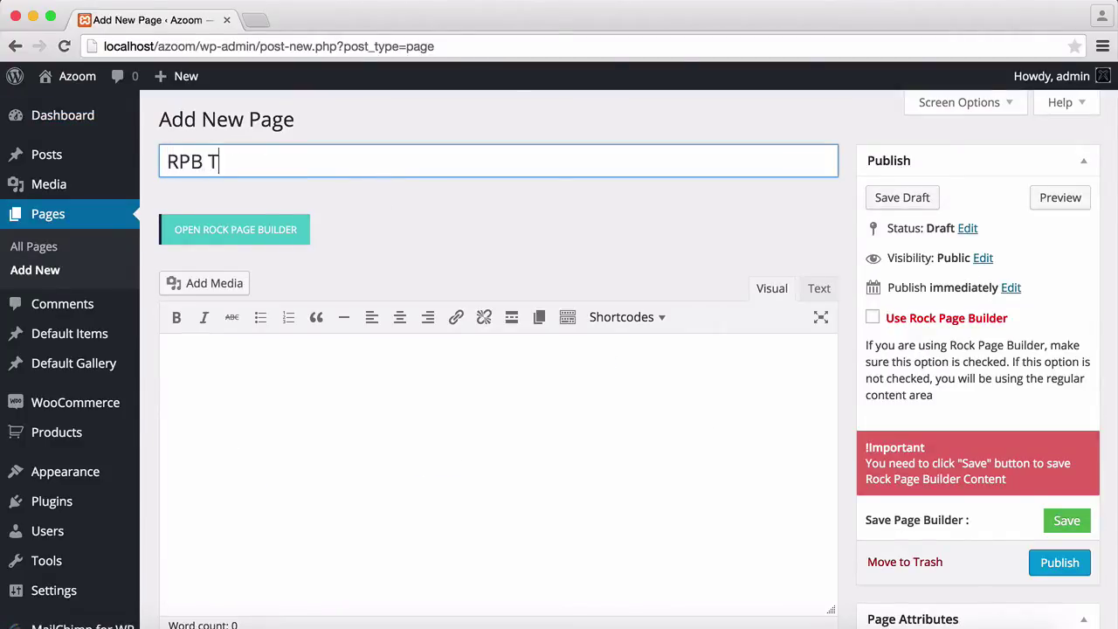
type("est")
left_click(1066, 566)
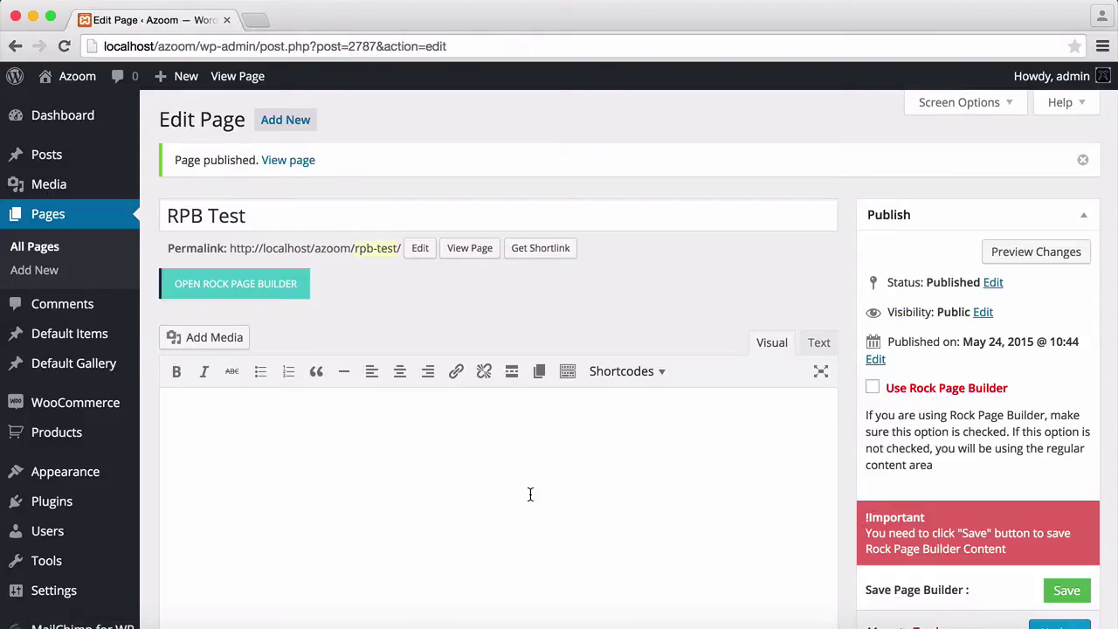
- Open Rock Page Builder for the page and delete the default column containing the Featured Image element
left_click(292, 286)
scroll(581, 272, "down", 2)
scroll(581, 273, "down", 1)
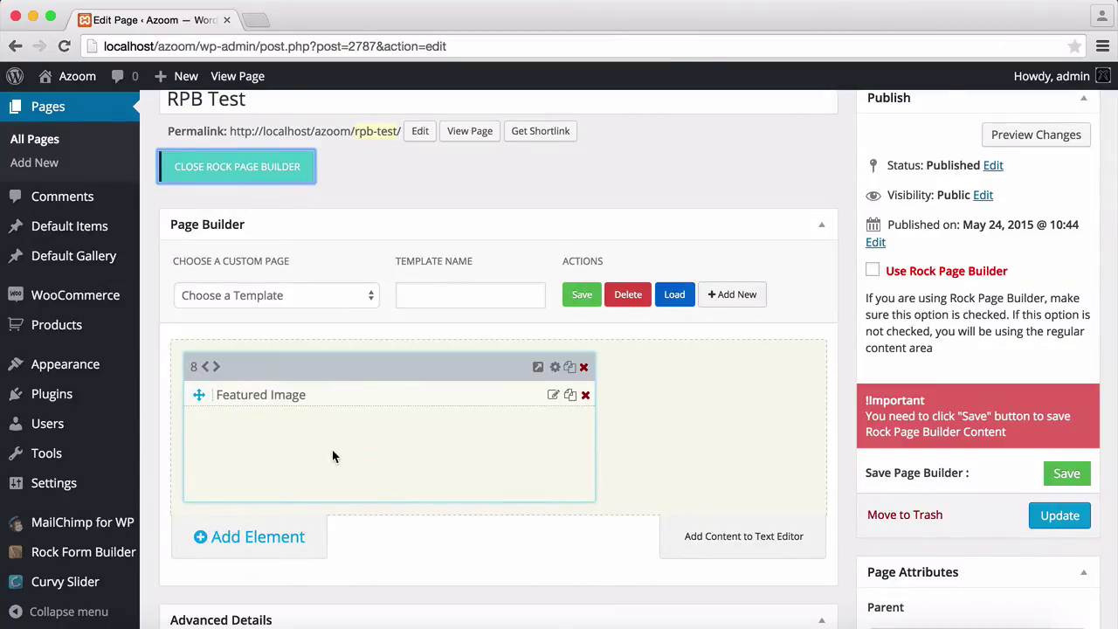
left_click(584, 367)
left_click(680, 239)
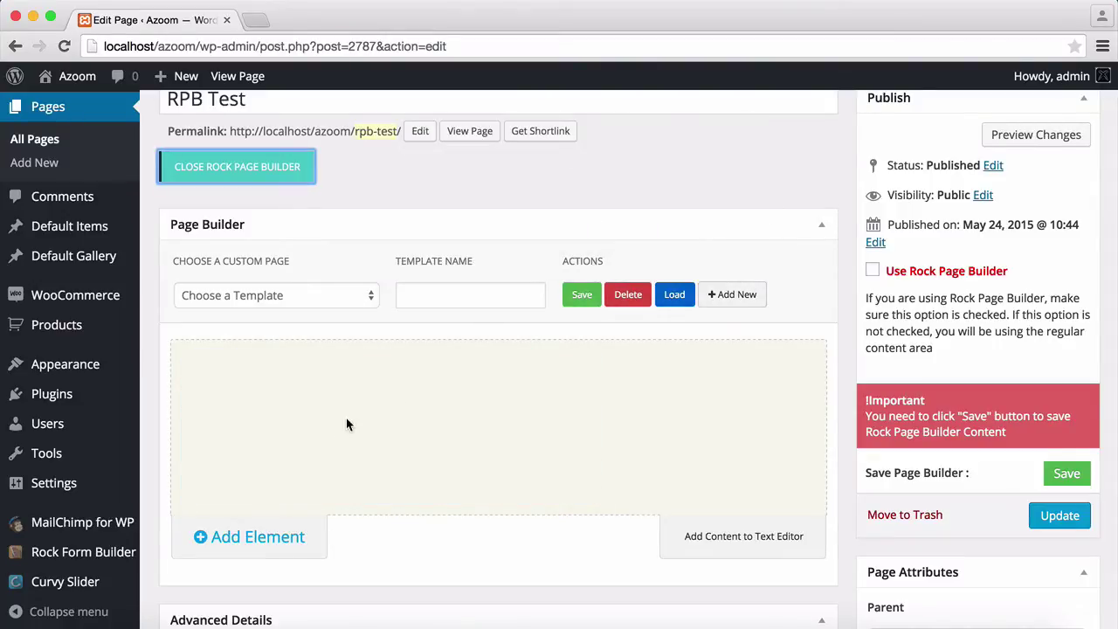
- Add a Text Area element to the page builder with a 5/12 column width
left_click(287, 539)
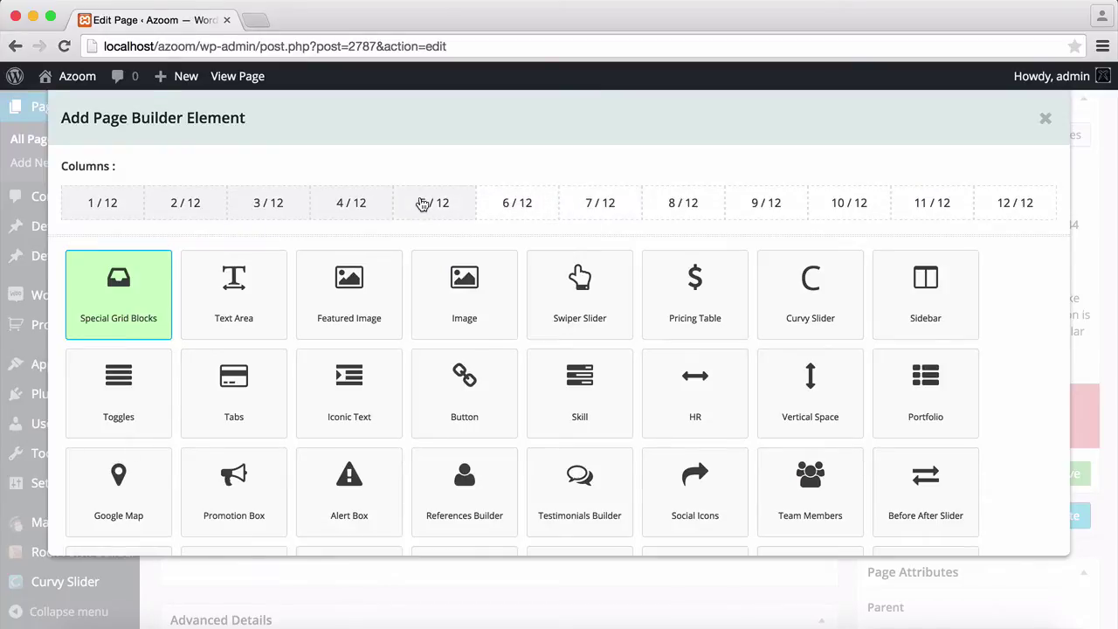
scroll(355, 303, "down", 6)
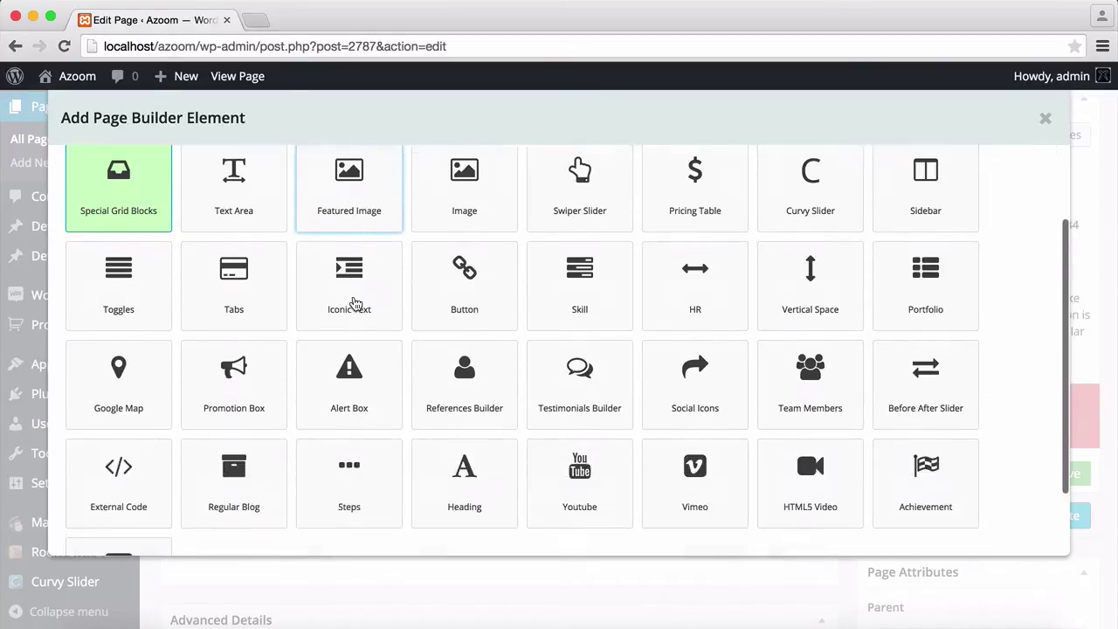
scroll(356, 303, "up", 4)
scroll(355, 303, "up", 4)
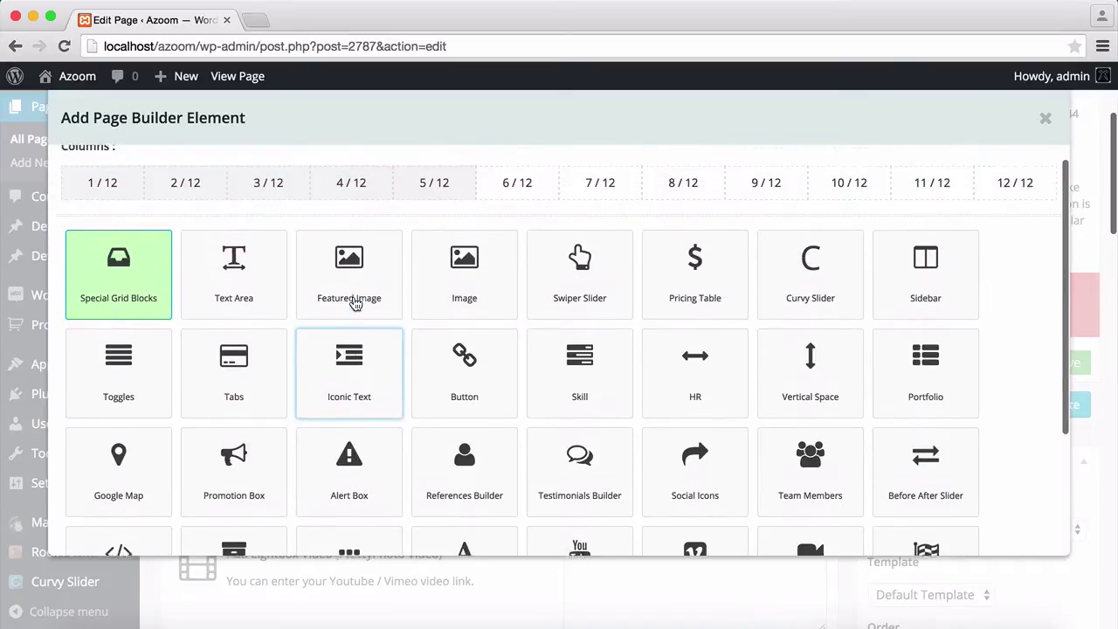
left_click(231, 290)
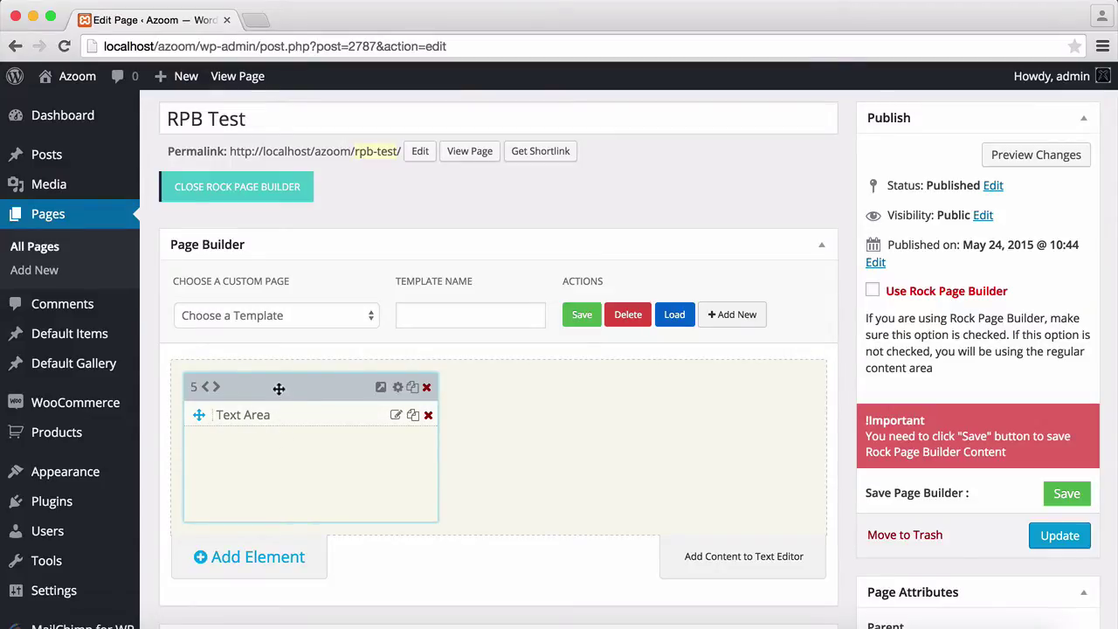
- Adjust the Text Area column's width, ending at 7 columns
mouse_move(278, 388)
left_mouse_down()
mouse_move(515, 394)
mouse_move(325, 373)
mouse_move(354, 374)
mouse_move(288, 380)
left_mouse_up()
left_click(214, 386)
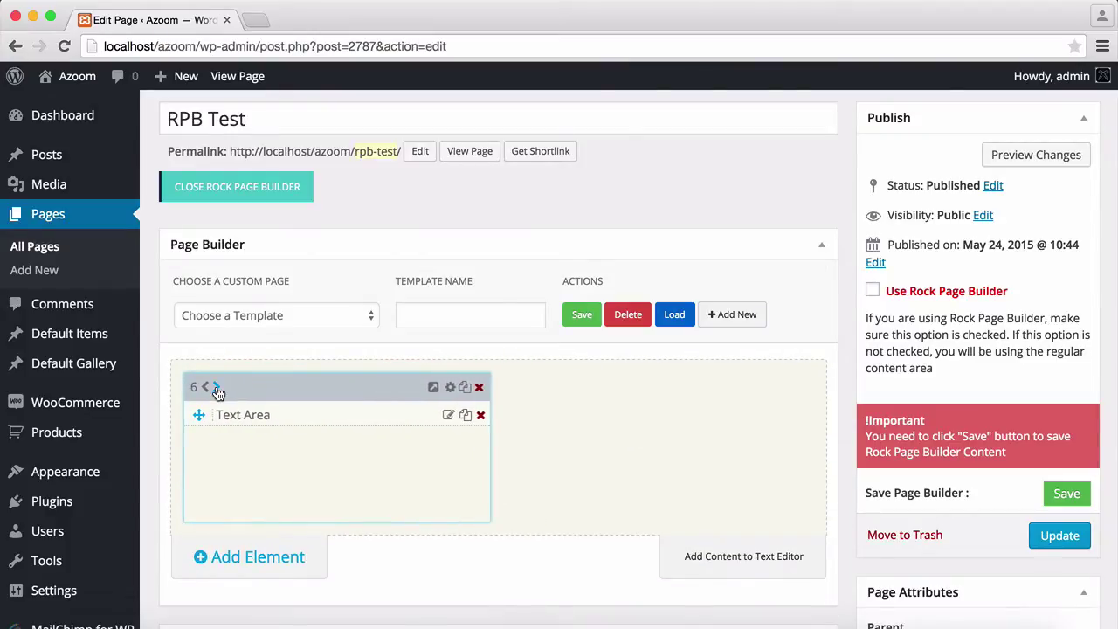
left_click(213, 386)
left_click(212, 387)
left_click(207, 387)
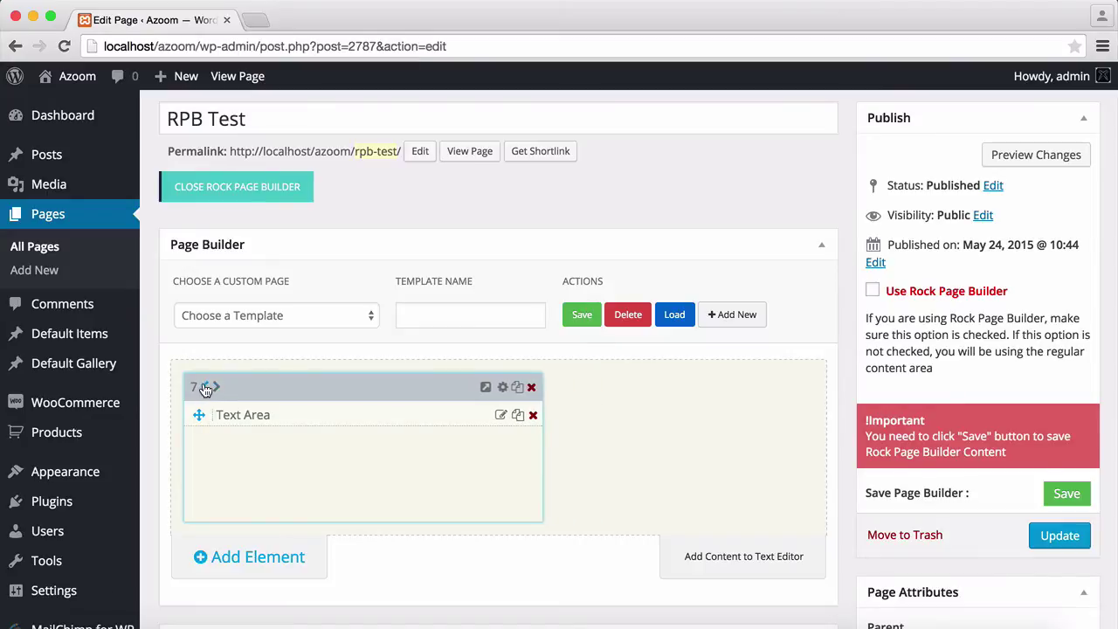
left_click(207, 387)
left_click(215, 387)
- Fill the Text Area element with the "Lorem ipsum dolor sit amet" paragraph ending in "Curabitur eget lobortis ipsum." and save the changes
left_click(298, 418)
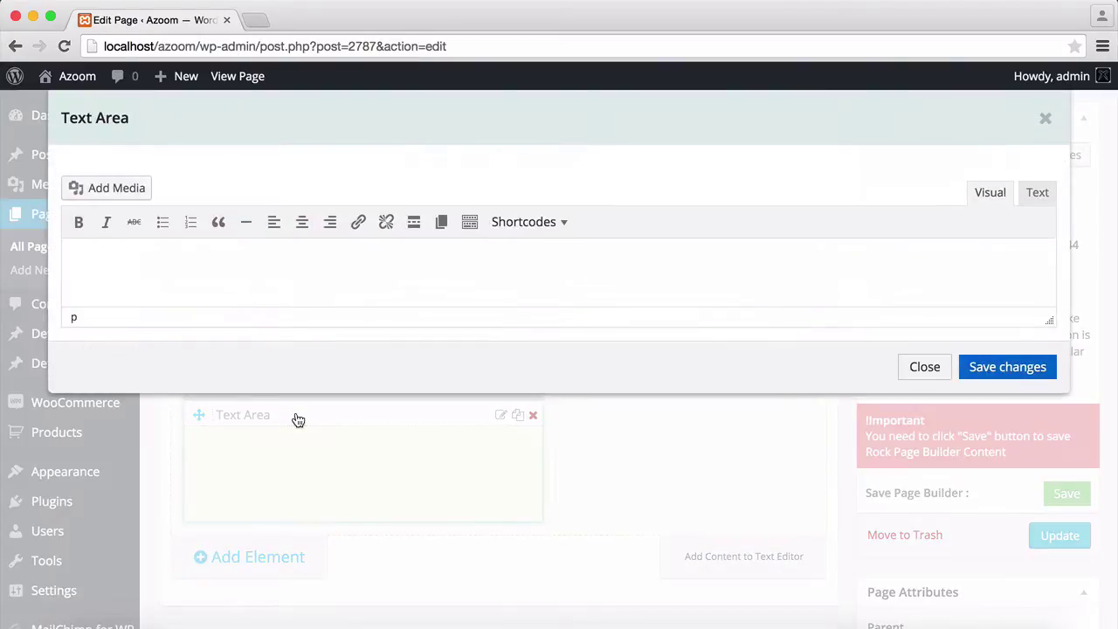
left_click(1045, 119)
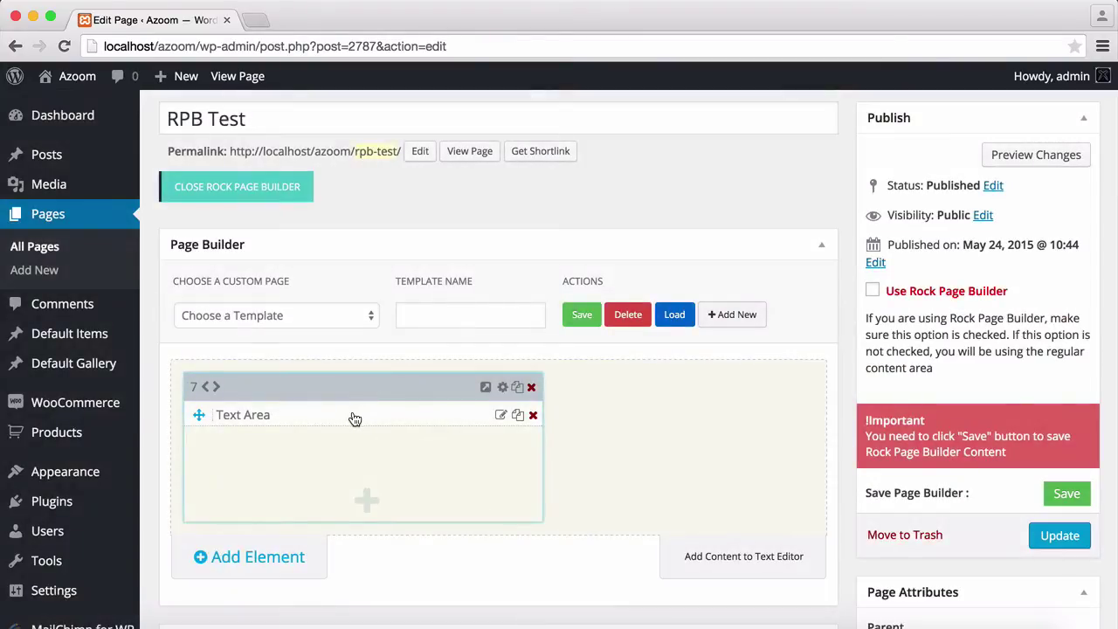
left_click(357, 416)
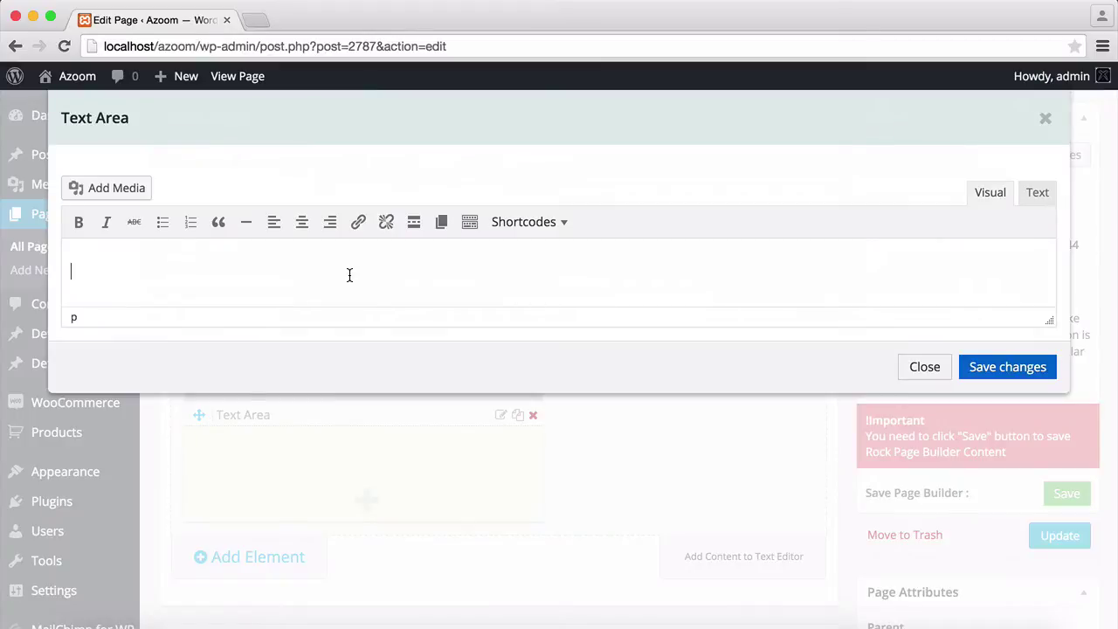
type("Lorem ipsum dolor sit amet, consectetur adipiscing elit. Ut ut aliquet turpis, ut consequat sem. Donec vehicula odio ac porttitor elementum. Nam eu neque orci. Curabitur sit amet mattis lorem, tristique lobortis arcu. Vestibulum sapien nulla, dictum eget semper ut, semper eu urna. Aenean iaculis nunc lorem, sed fringilla lacus pellentesque ut. Curabitur eget lobortis ipsum.")
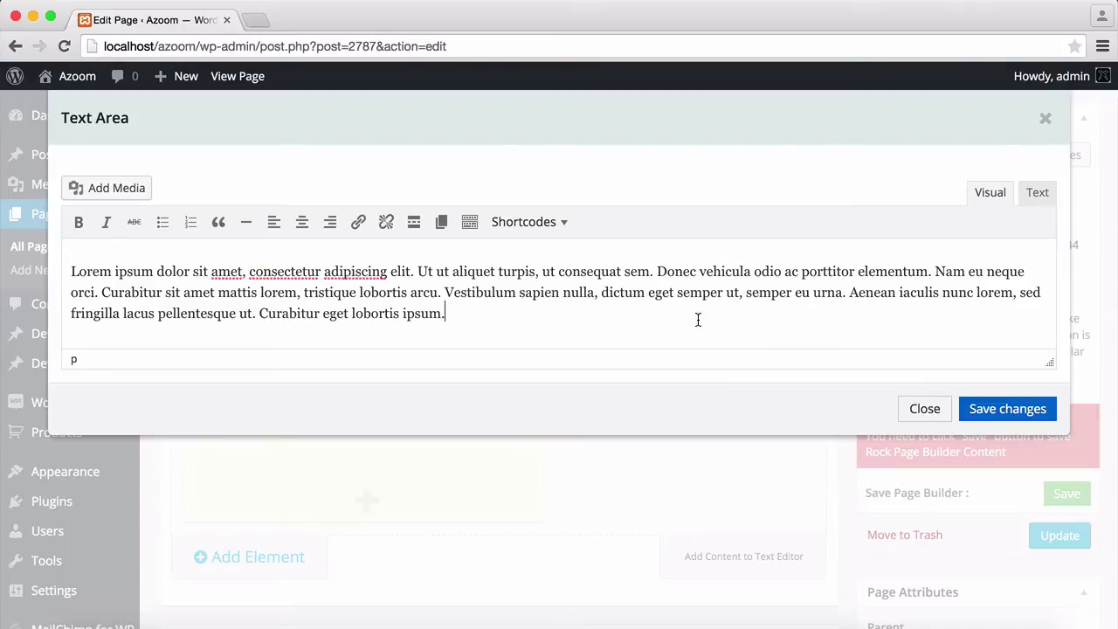
left_click(982, 413)
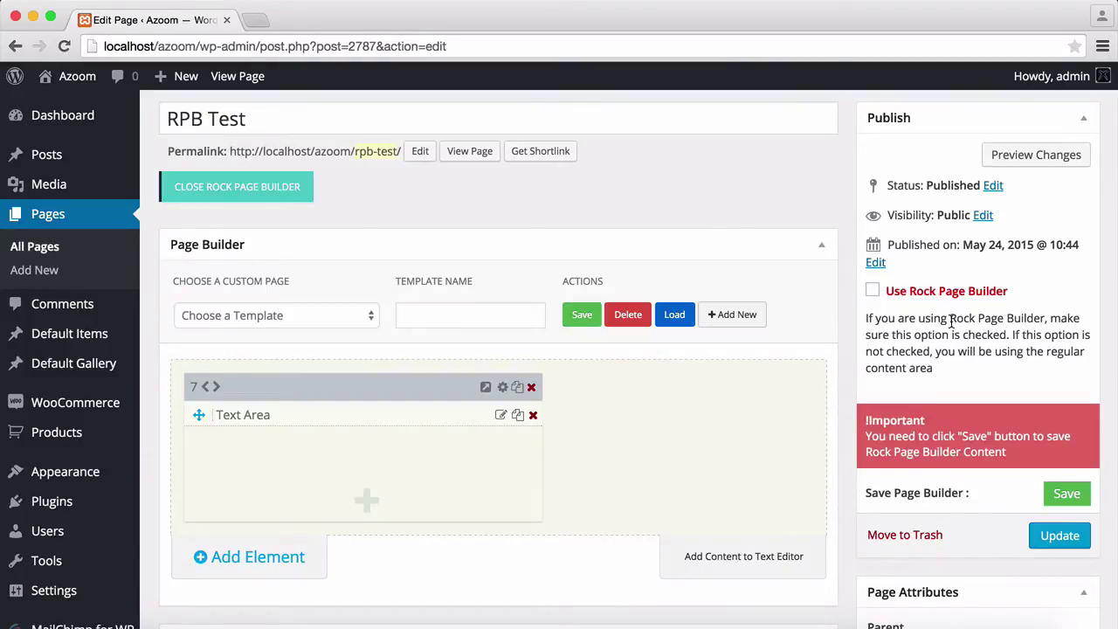
- Enable Use Rock Page Builder for the page and save the page builder content
left_click(873, 292)
left_click(1060, 494)
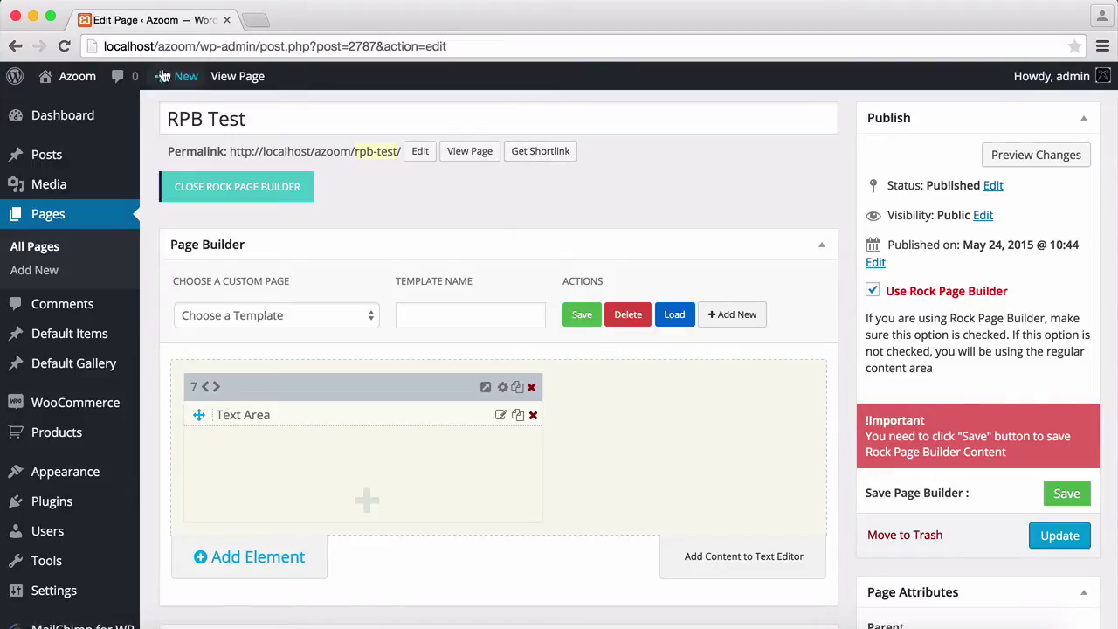
- View the published RPB Test page in a new browser tab and examine its text column and sidebar
right_click(225, 88)
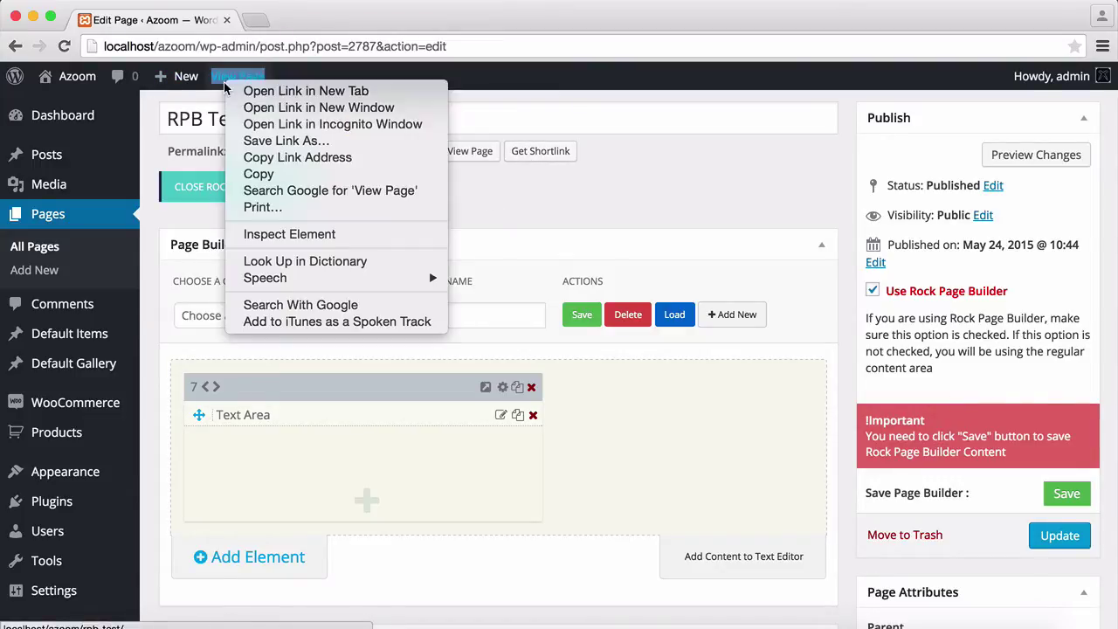
left_click(242, 95)
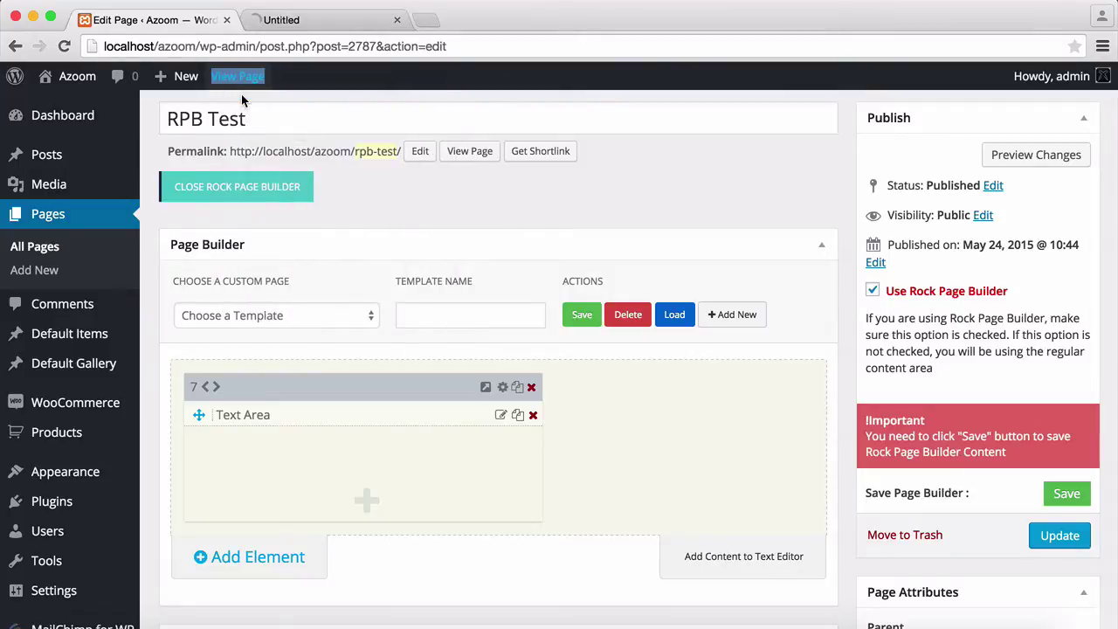
left_click(305, 21)
scroll(70, 360, "down", 5)
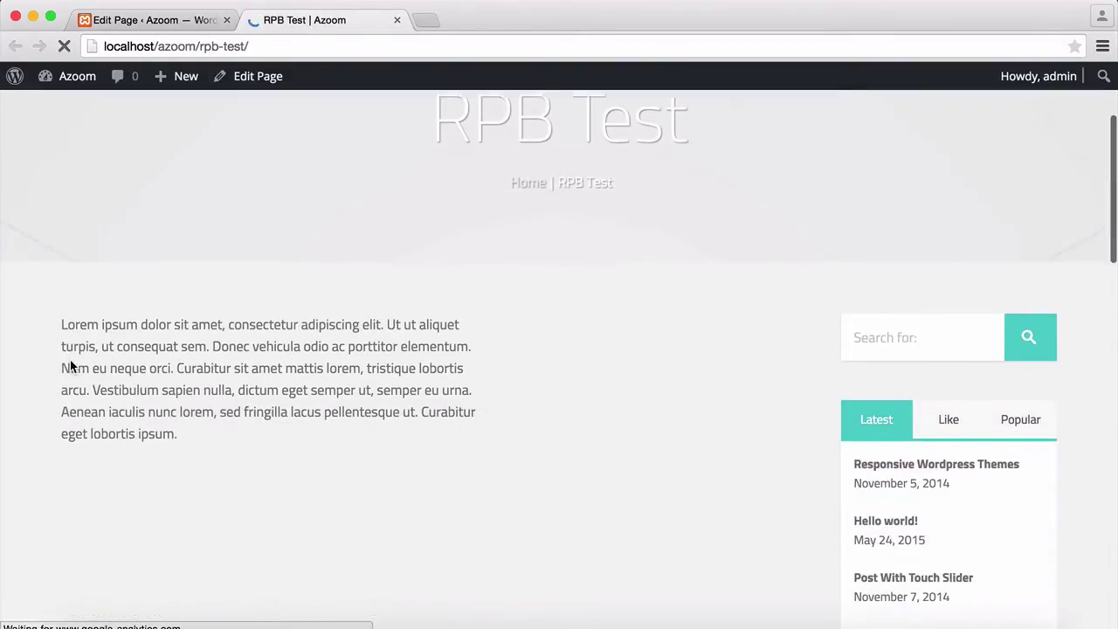
scroll(73, 367, "down", 1)
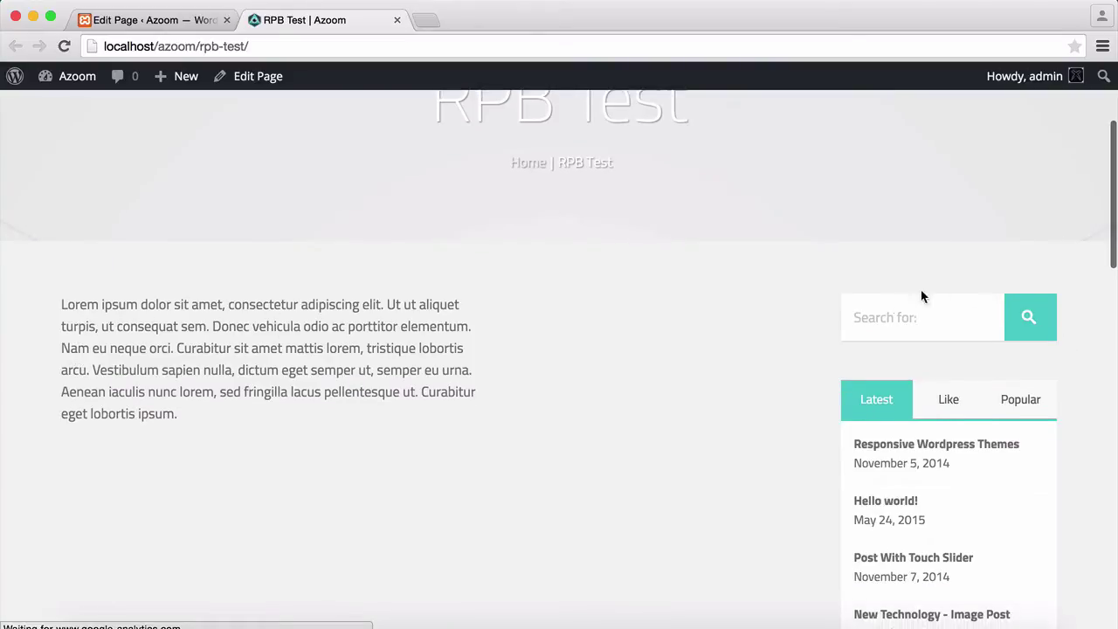
scroll(224, 352, "down", 3)
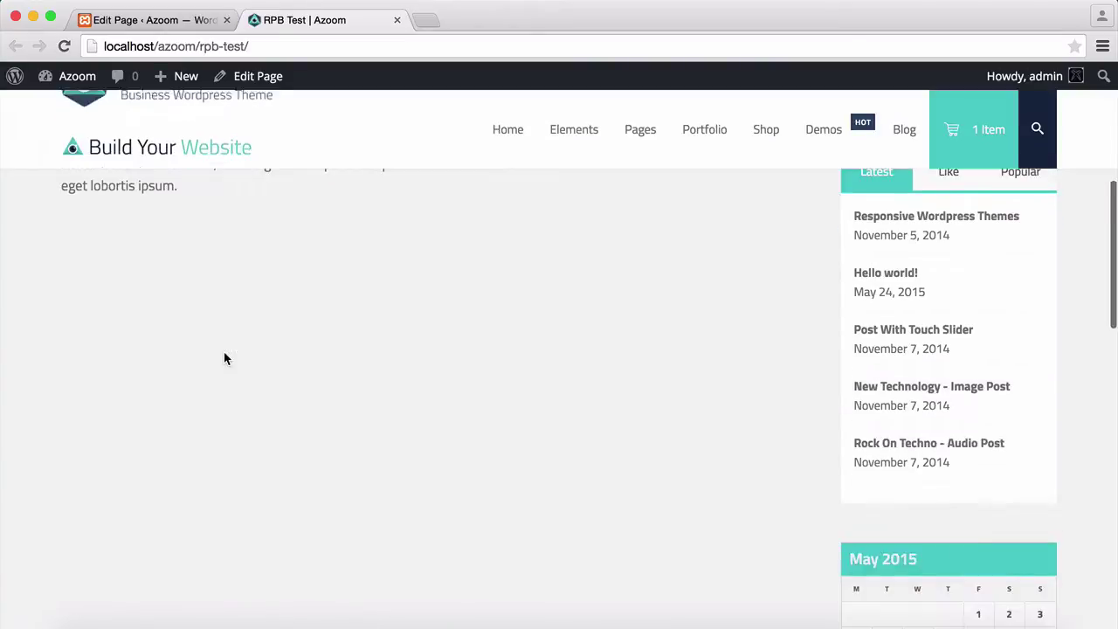
scroll(223, 352, "up", 2)
scroll(223, 356, "up", 2)
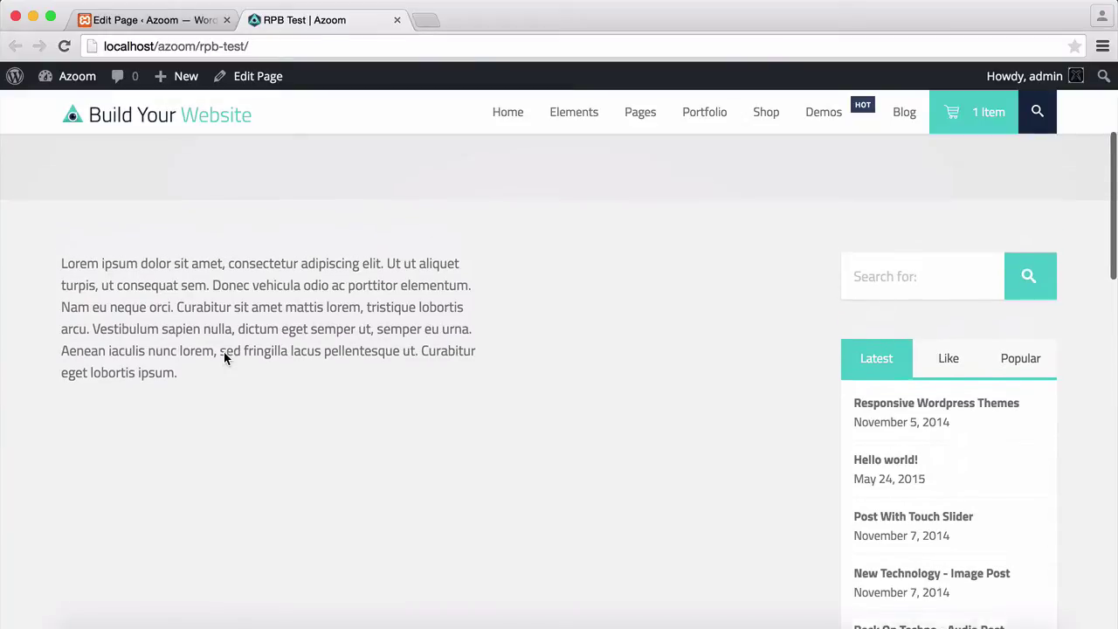
- Back in the page editor, add Special Grid Blocks and move the Special Grid Open block above the Text Area column
left_click(160, 21)
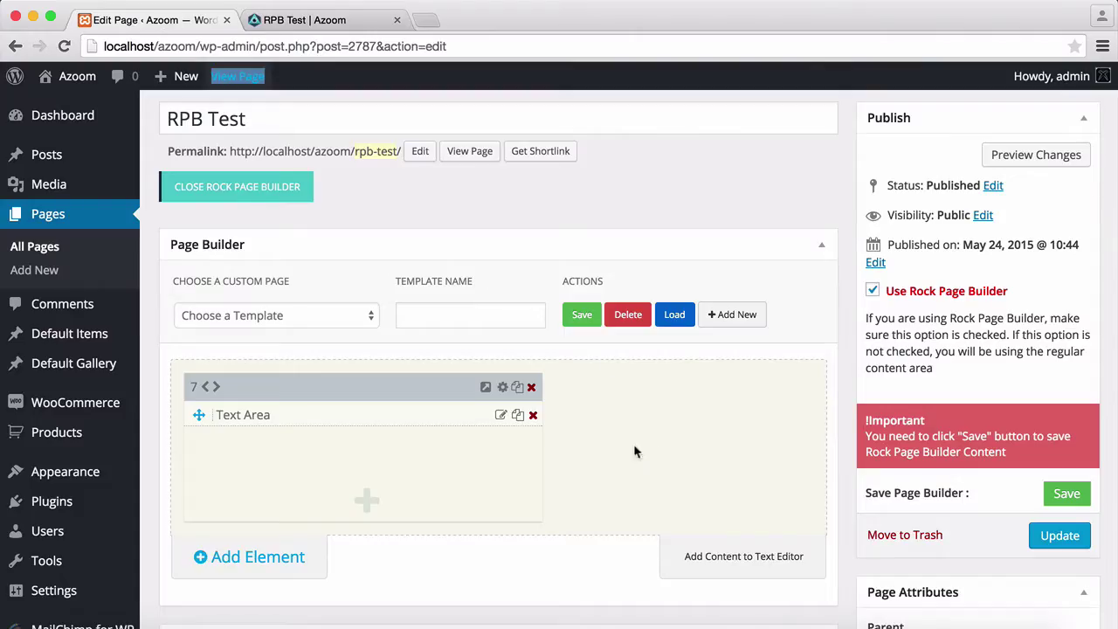
scroll(603, 433, "down", 1)
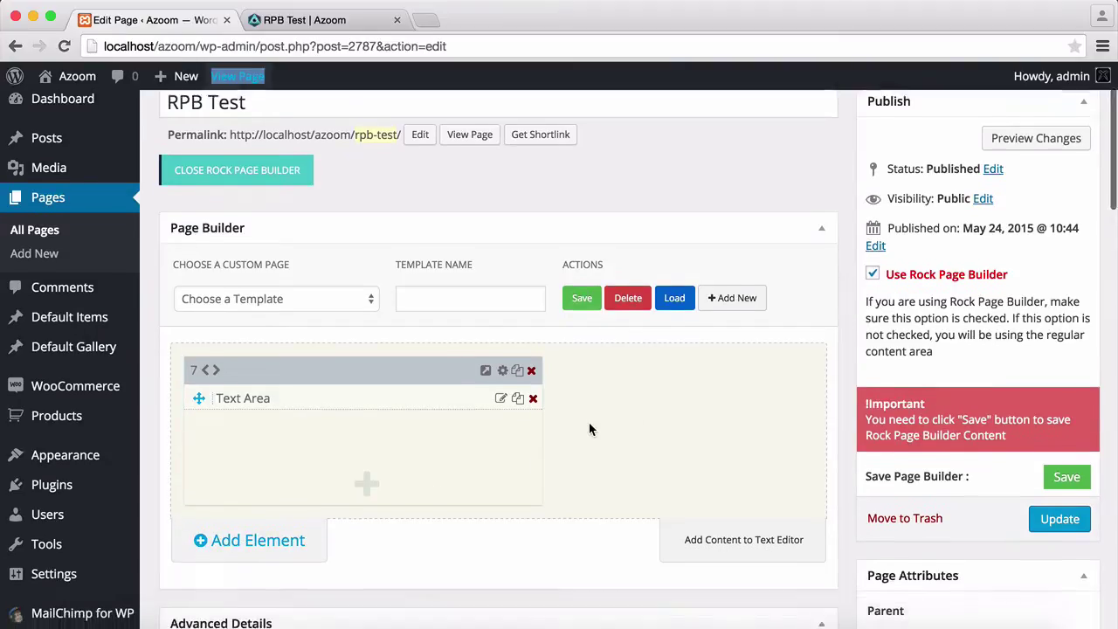
scroll(589, 429, "down", 2)
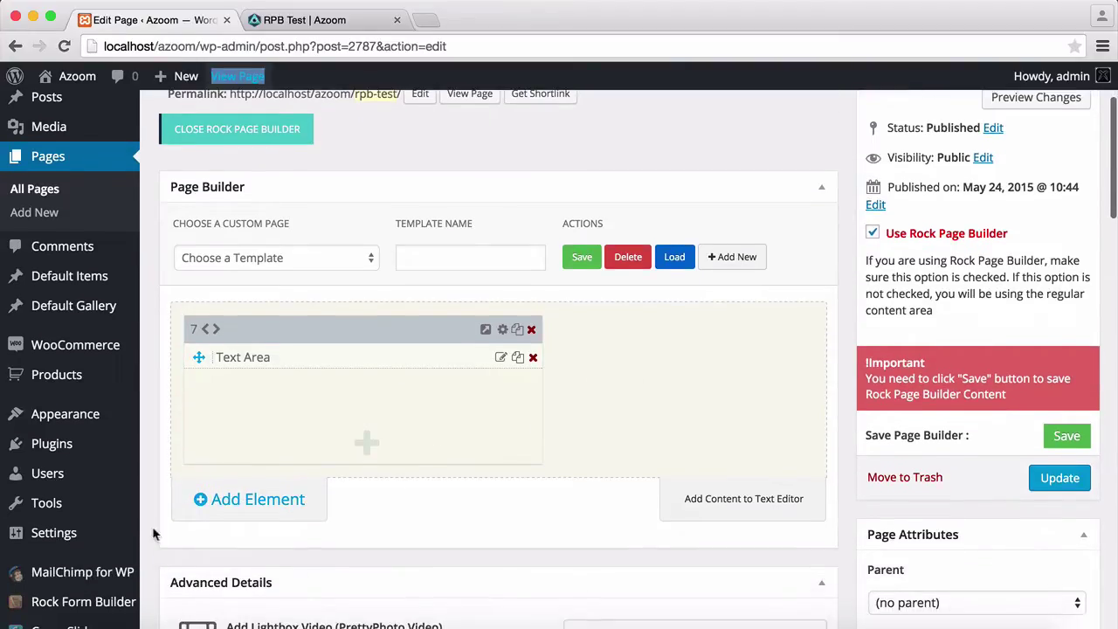
left_click(296, 508)
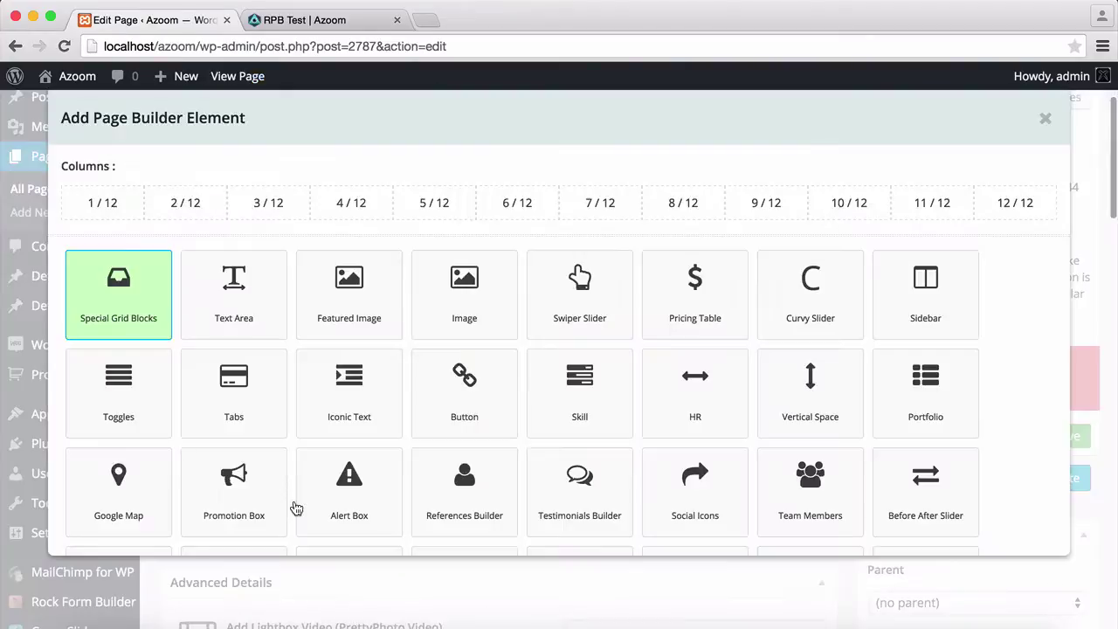
left_click(147, 307)
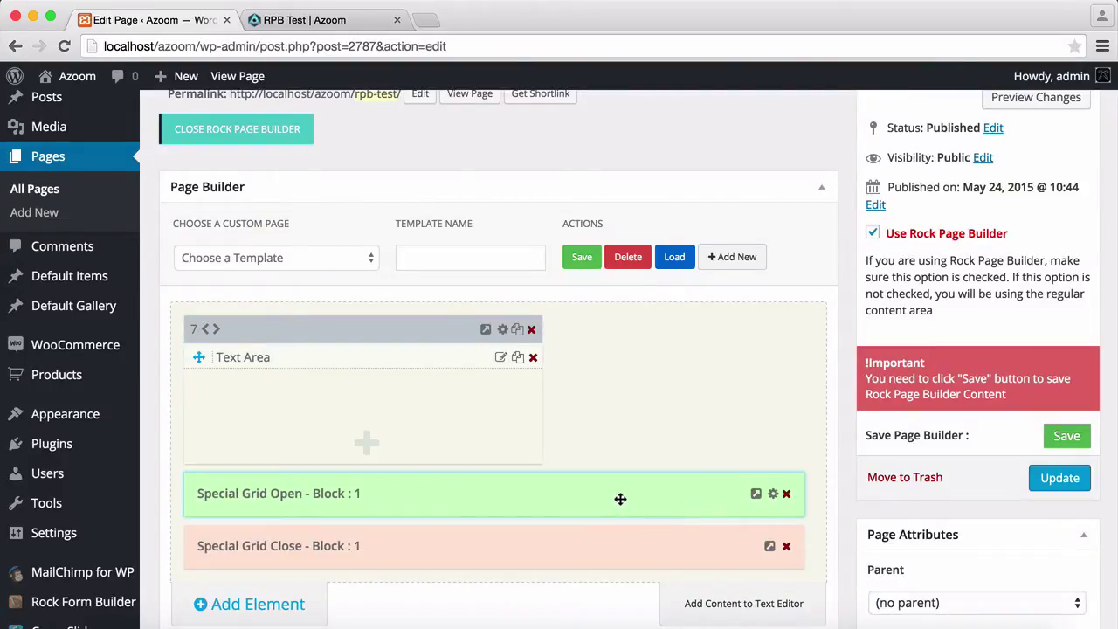
left_click_drag(620, 498, 604, 332)
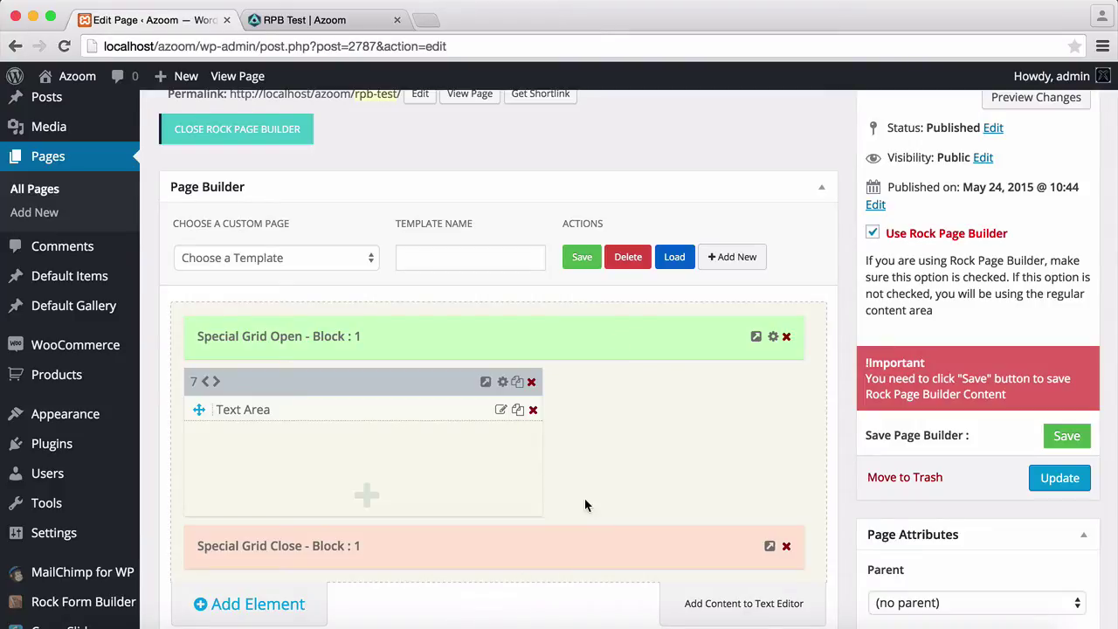
- In the Special Grid Open block's settings, set Avoid Sidebar to Insert Content Before Header
left_click(773, 341)
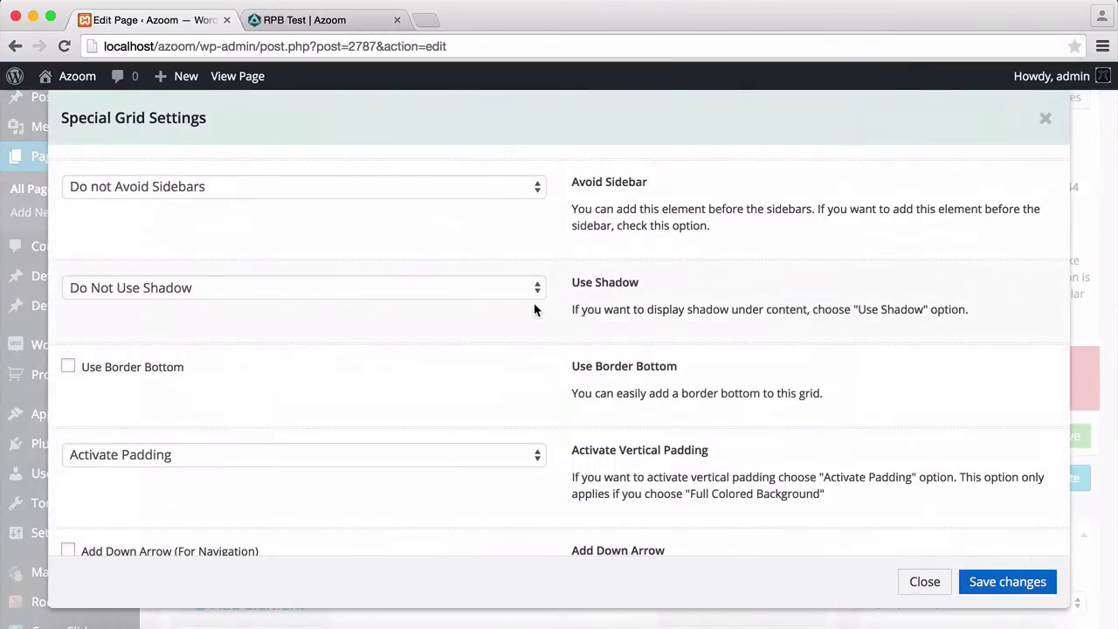
left_click(255, 190)
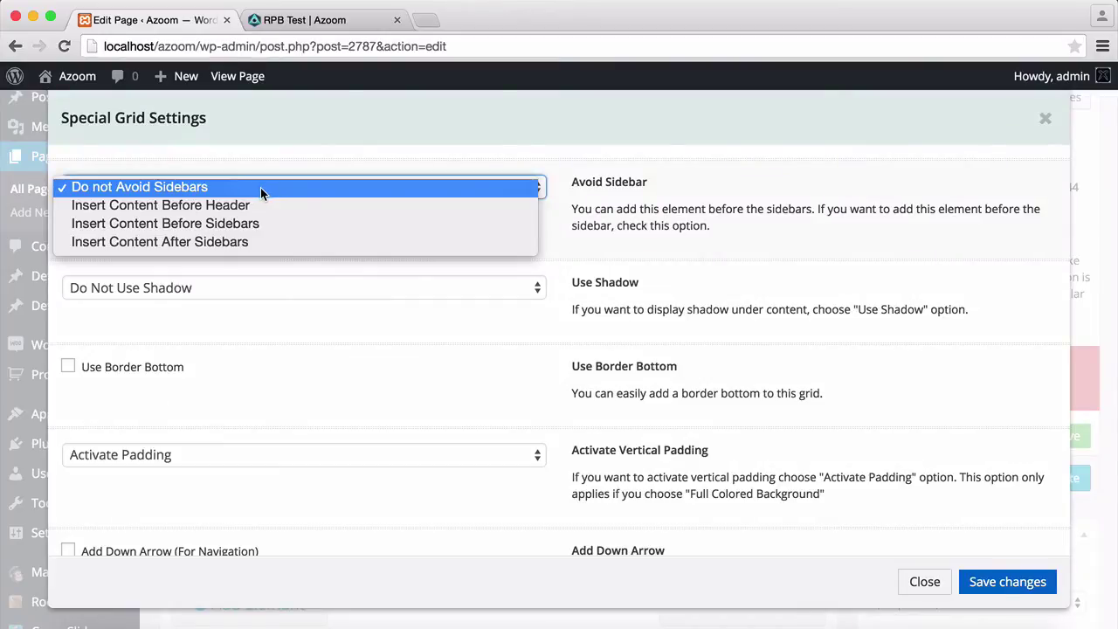
left_click(379, 208)
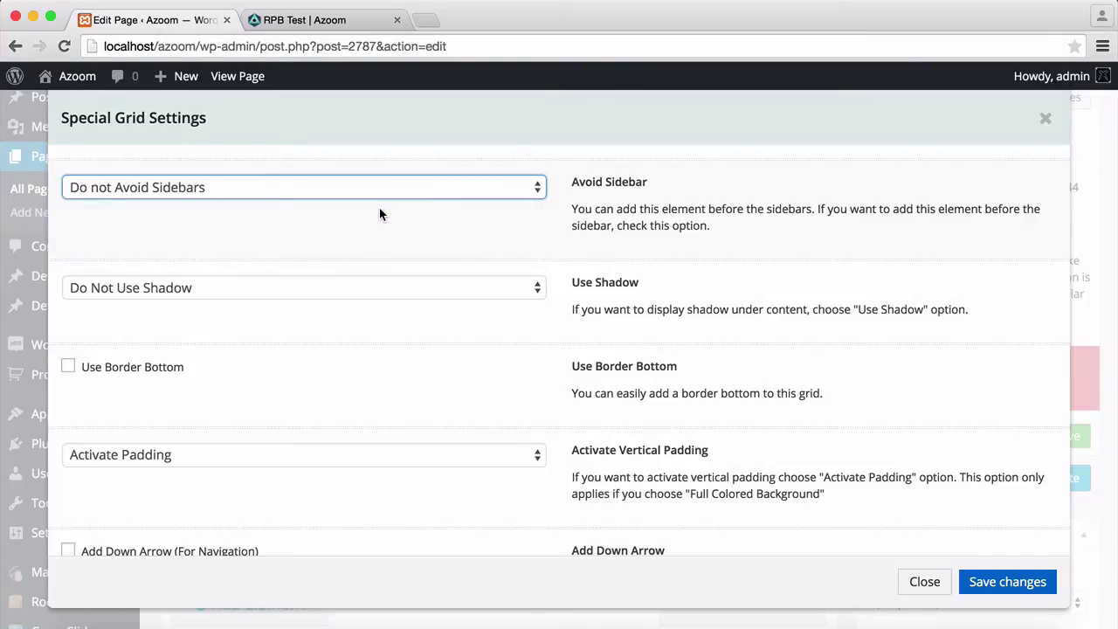
left_click(305, 205)
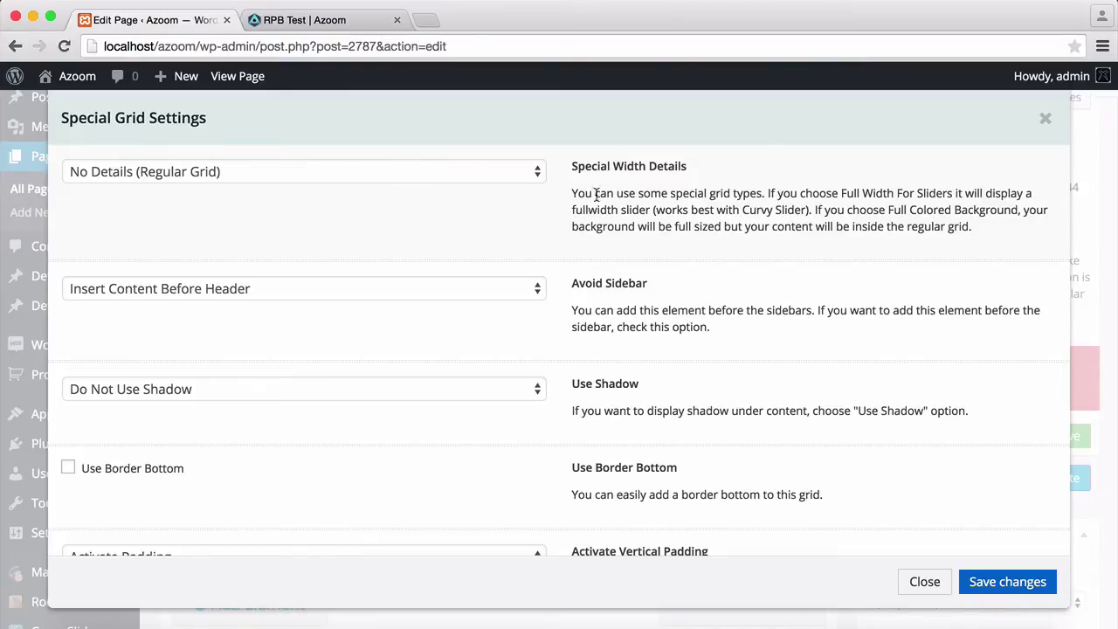
- Set the special grid's Special Width Details to Full Screen Grid (Mostly For Sliders)
left_click_drag(573, 166, 687, 166)
left_click(372, 226)
left_click(319, 173)
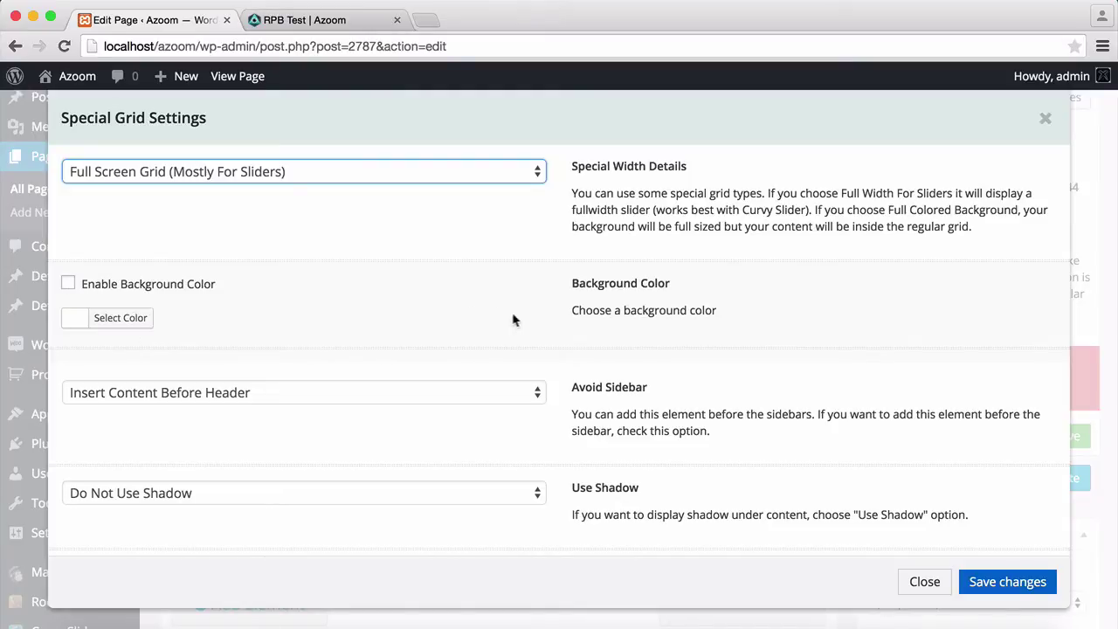
- Save the special grid settings and the page builder content, and reload the RPB Test page to view the result
left_click(974, 582)
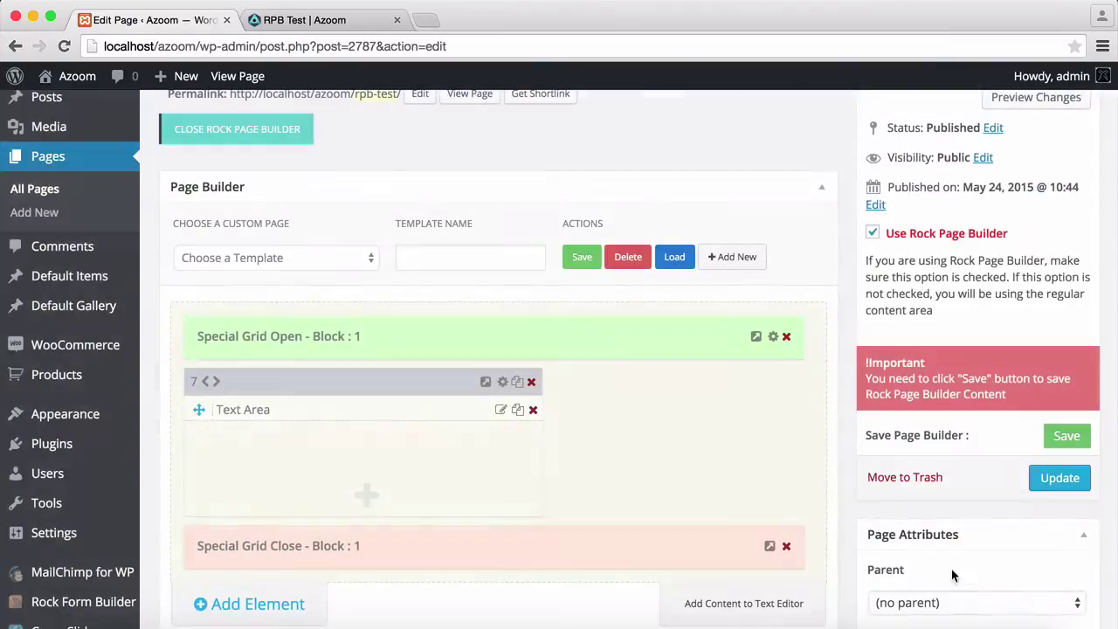
left_click(1059, 435)
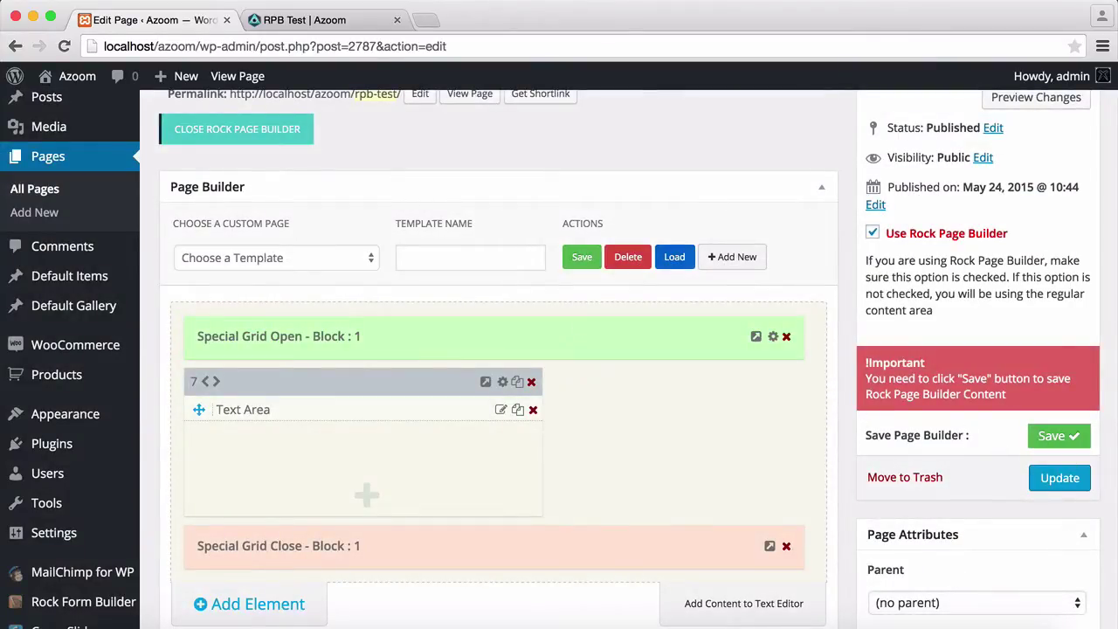
left_click(294, 20)
left_click(64, 46)
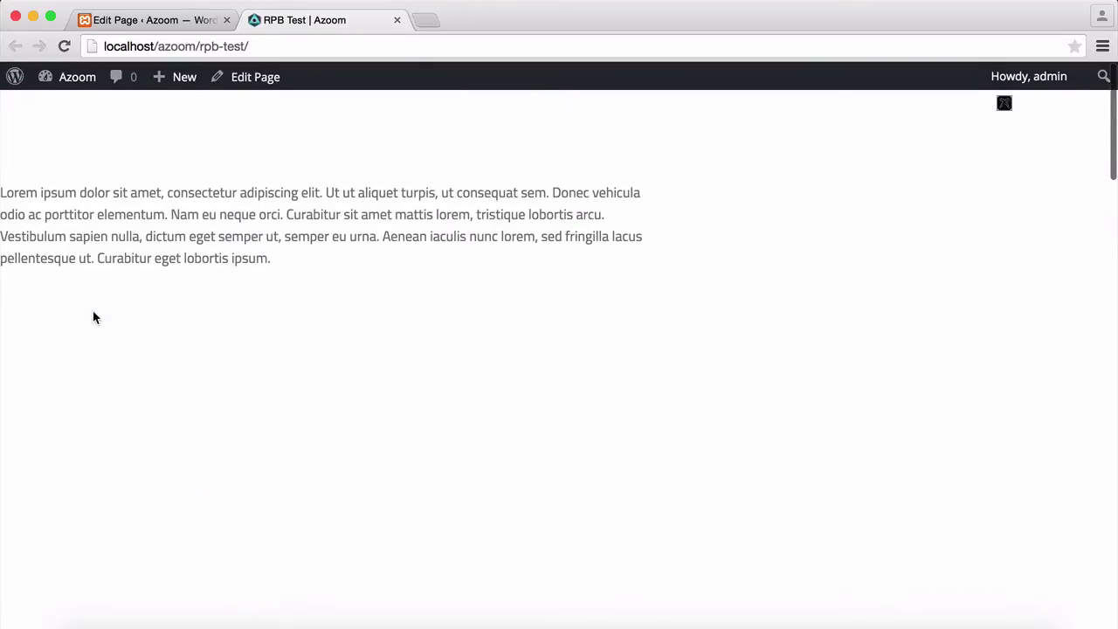
- Back in the page editor, set the special grid's width details to Full Colored Background (Content in row, background is full) and enable Fullscreen
left_click(150, 24)
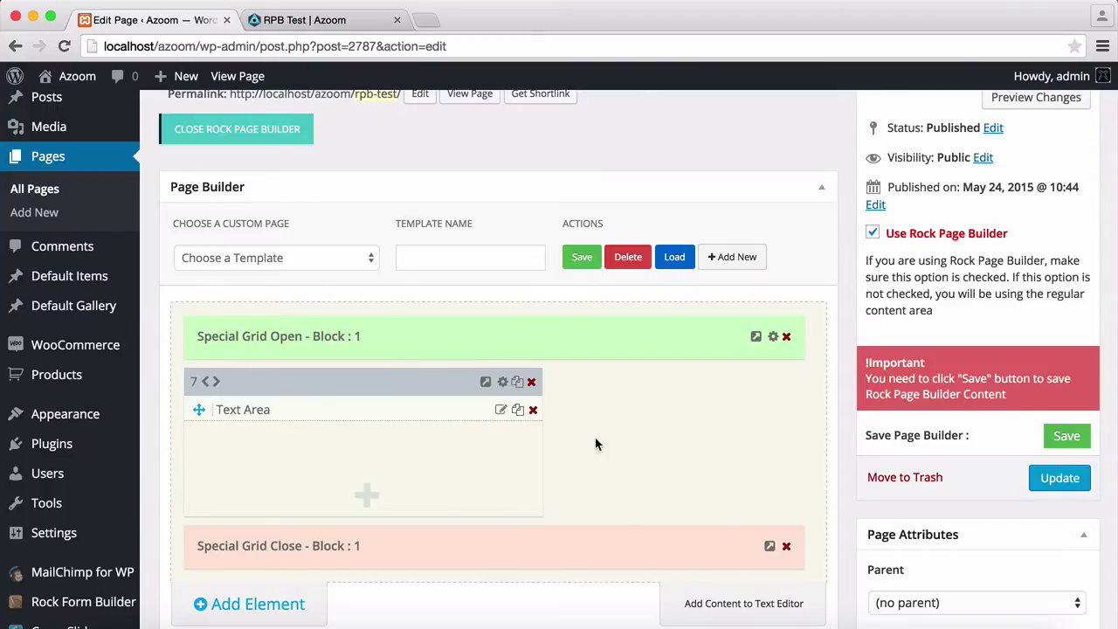
left_click(773, 338)
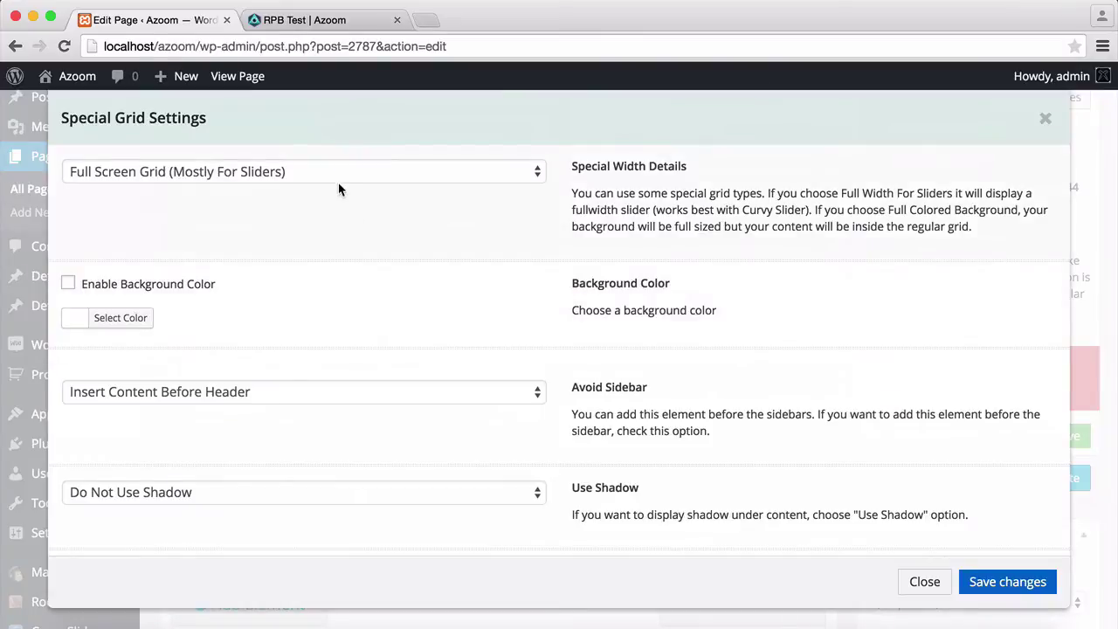
left_click(335, 175)
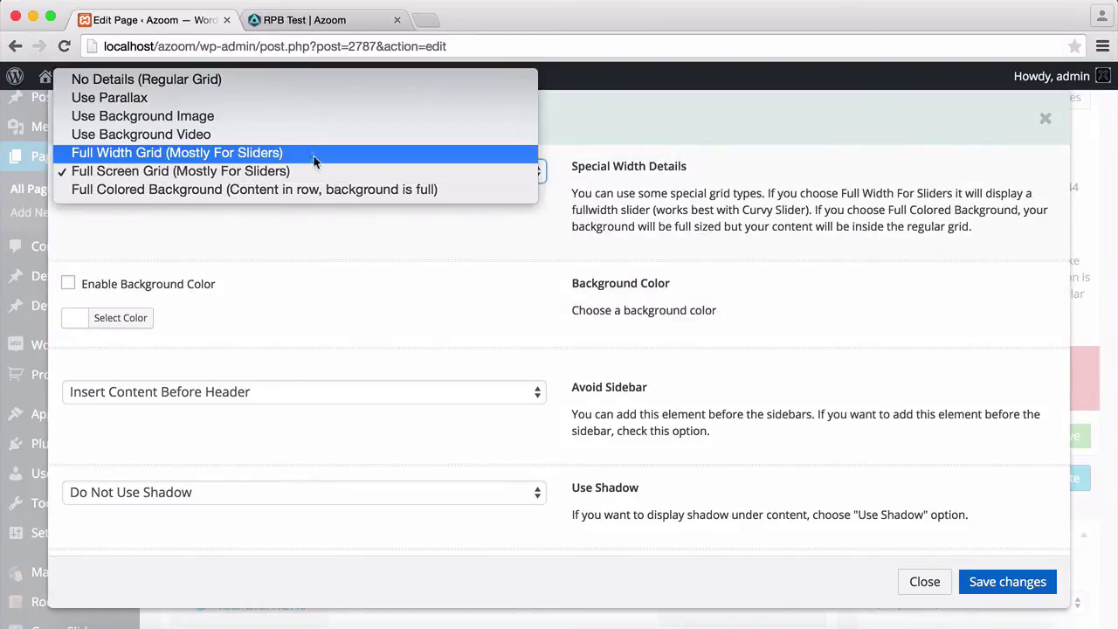
left_click(196, 190)
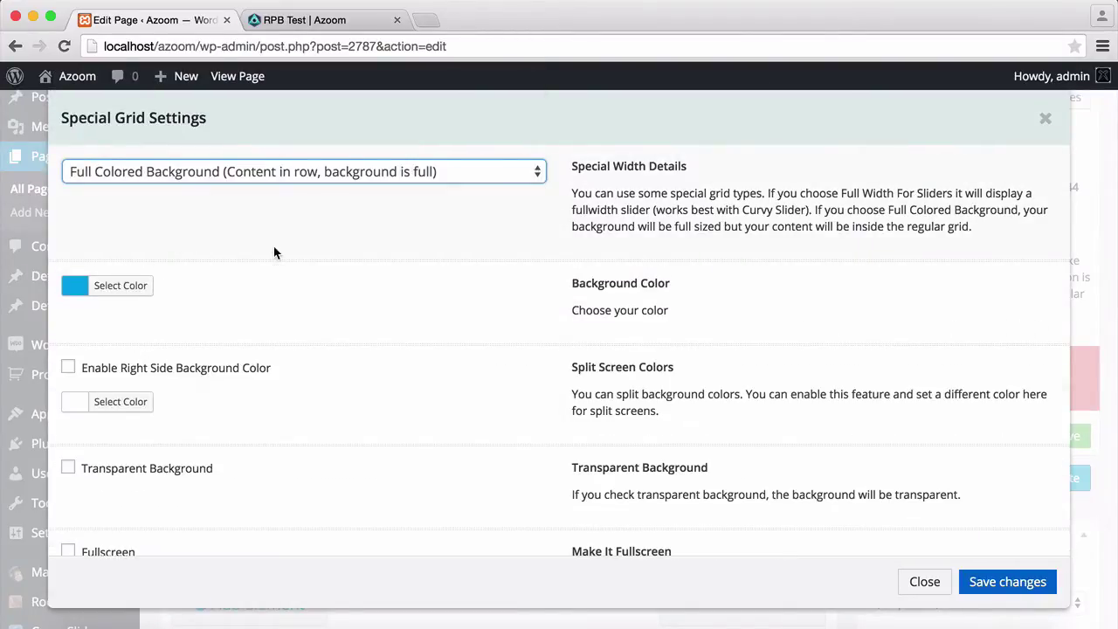
scroll(270, 284, "down", 4)
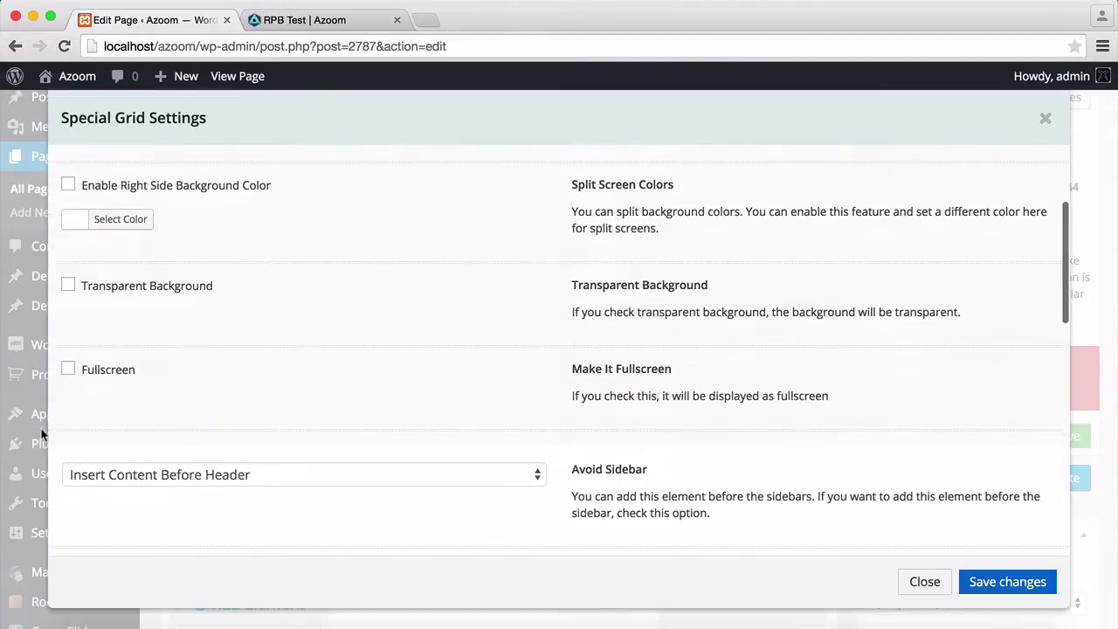
left_click(68, 370)
- Change the special grid's background color to a pale, desaturated blue
scroll(246, 364, "up", 2)
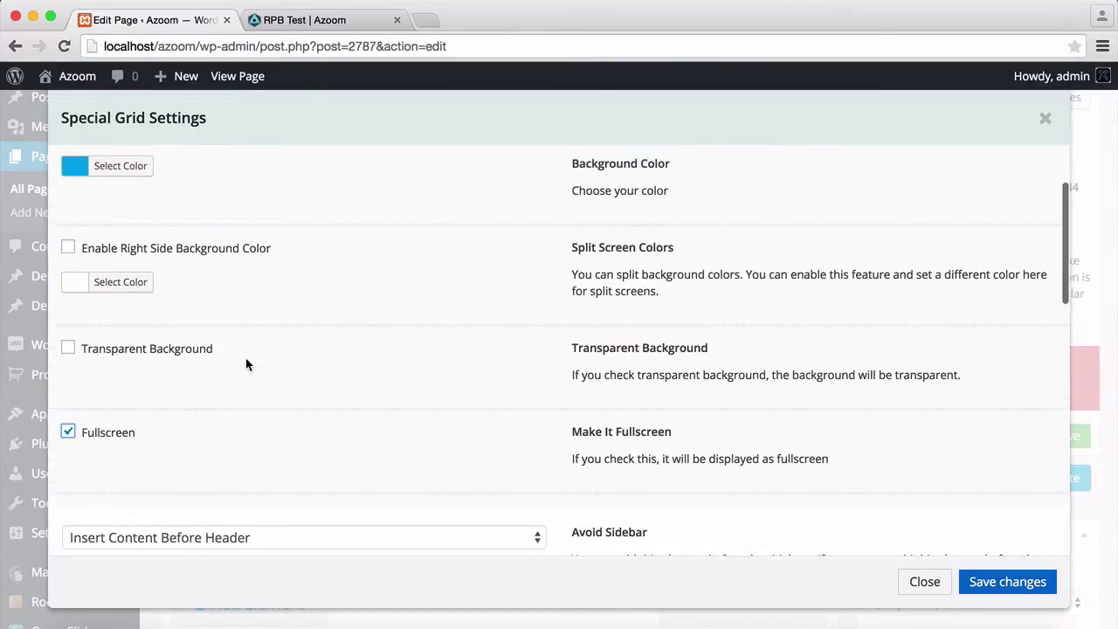
left_click(78, 212)
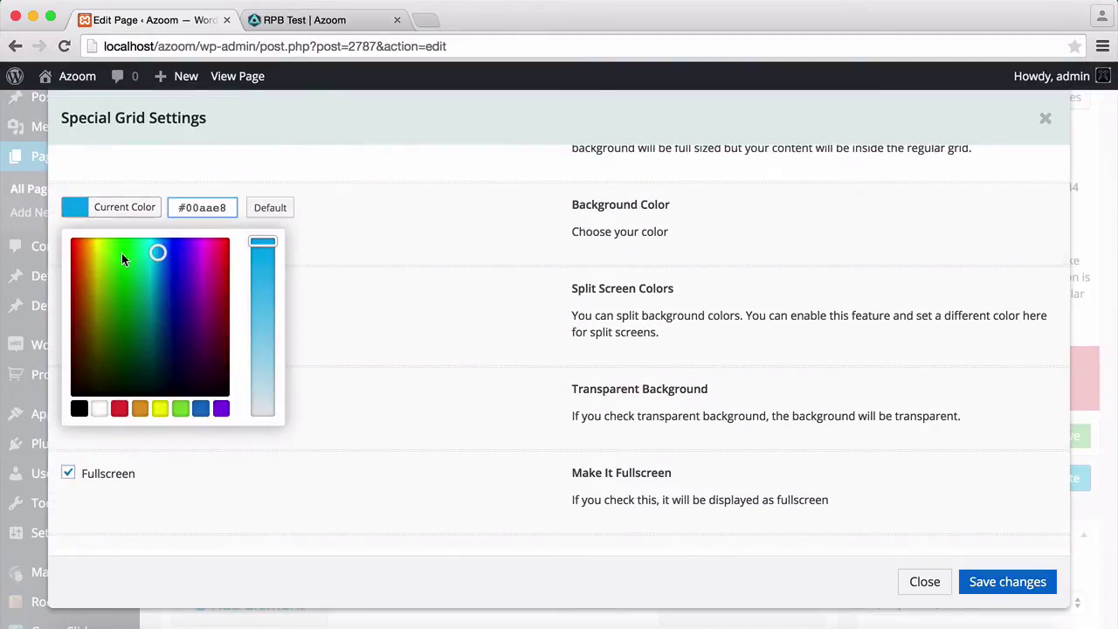
left_click_drag(157, 250, 157, 255)
left_click(254, 381)
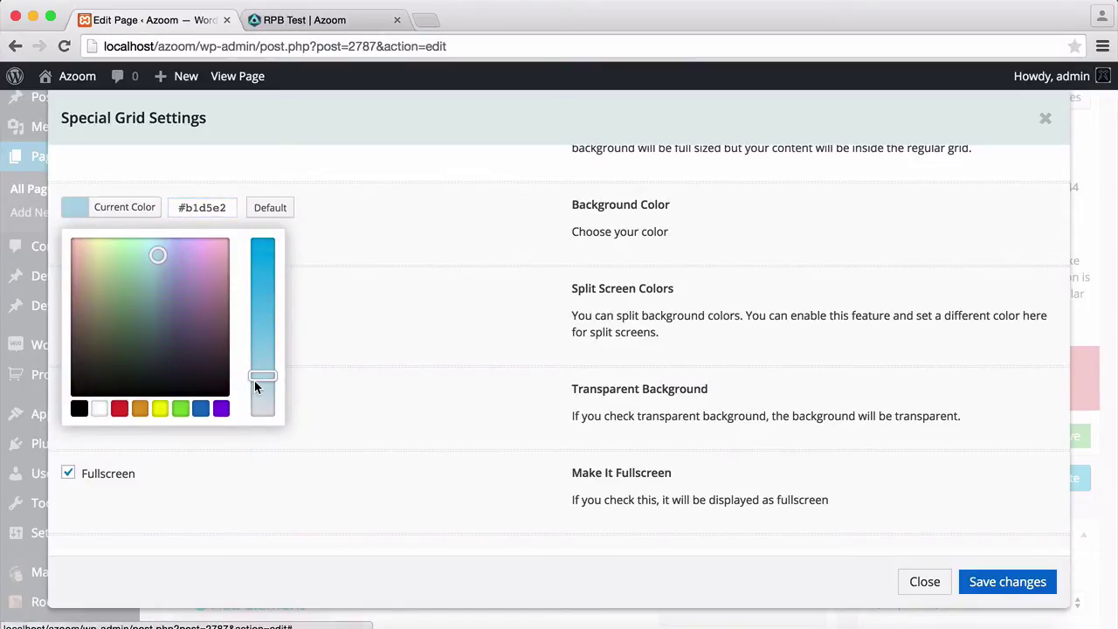
left_click_drag(261, 376, 261, 381)
left_click(524, 311)
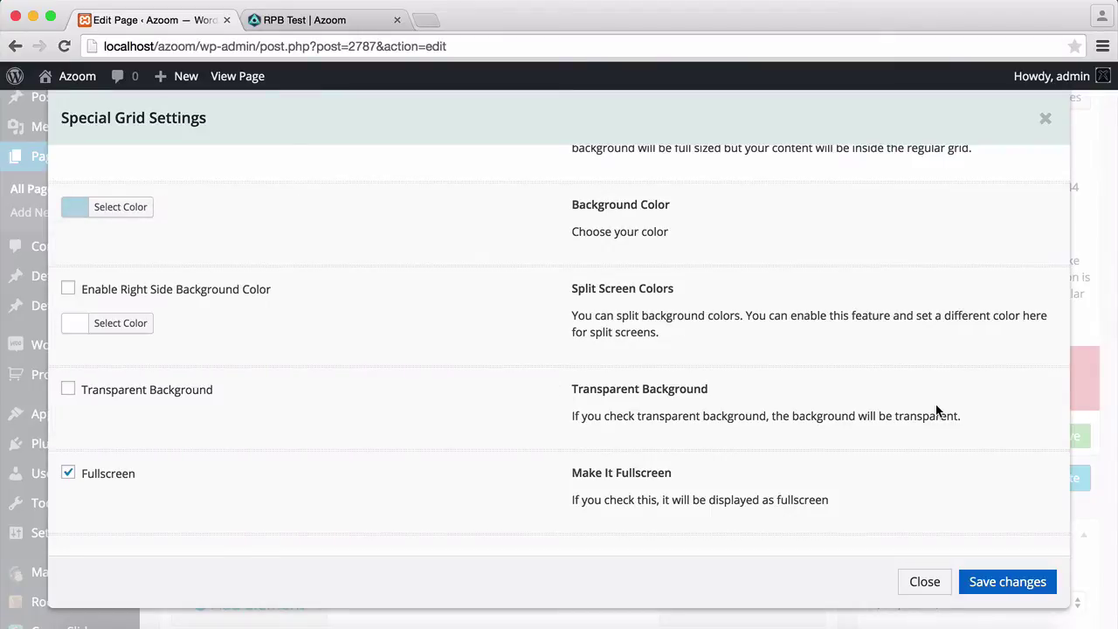
- Save the grid settings and page builder content, reload the RPB Test page and examine the colored section's placement relative to the header
left_click(982, 581)
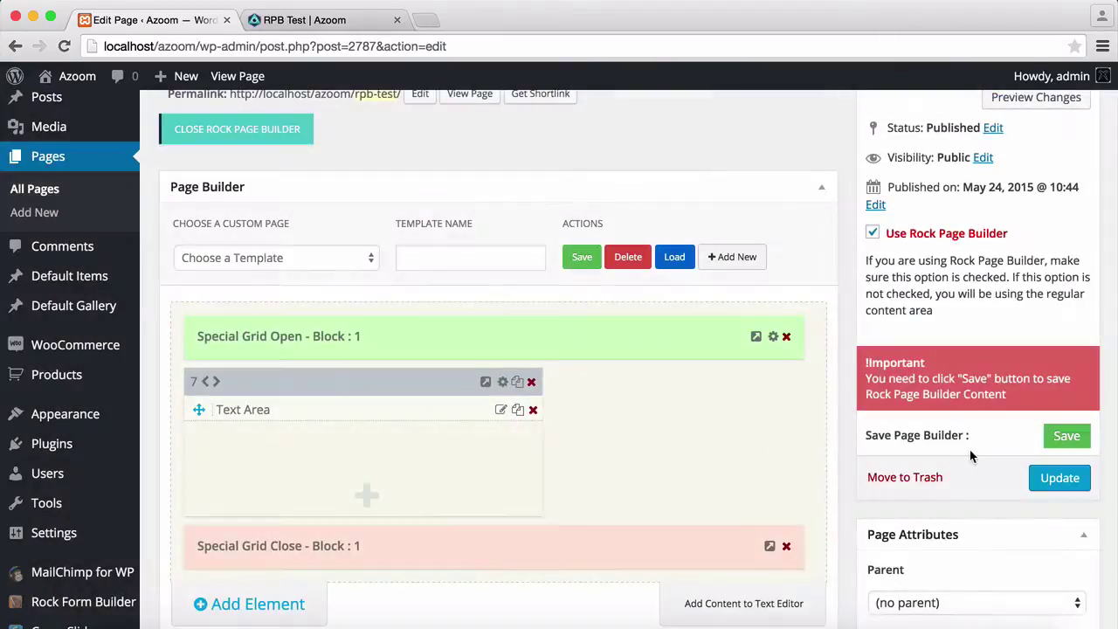
left_click(1054, 436)
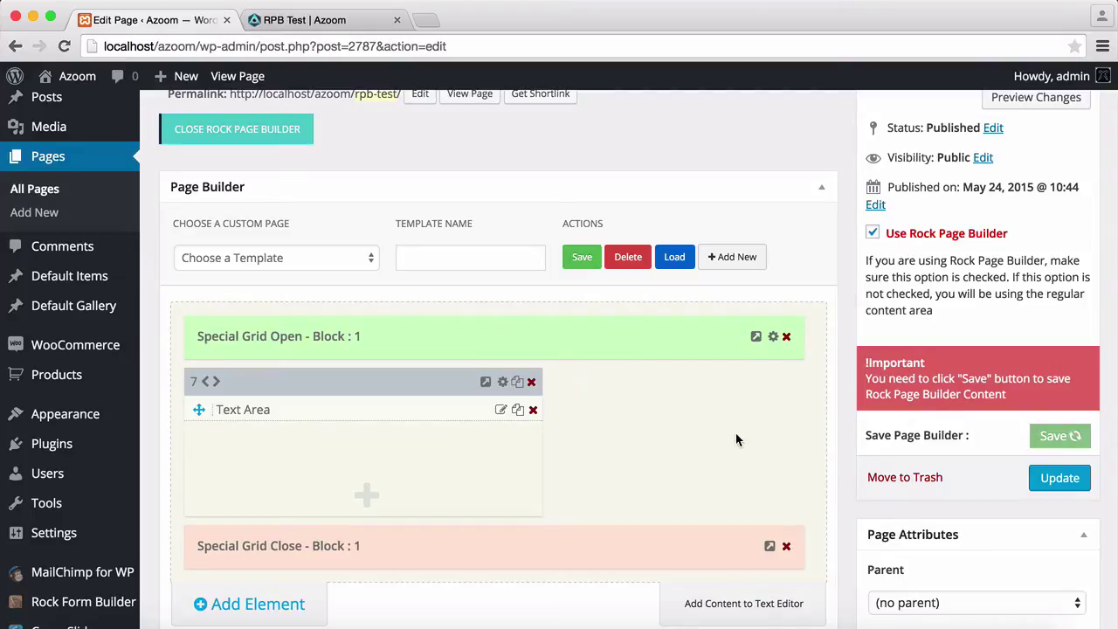
left_click(317, 26)
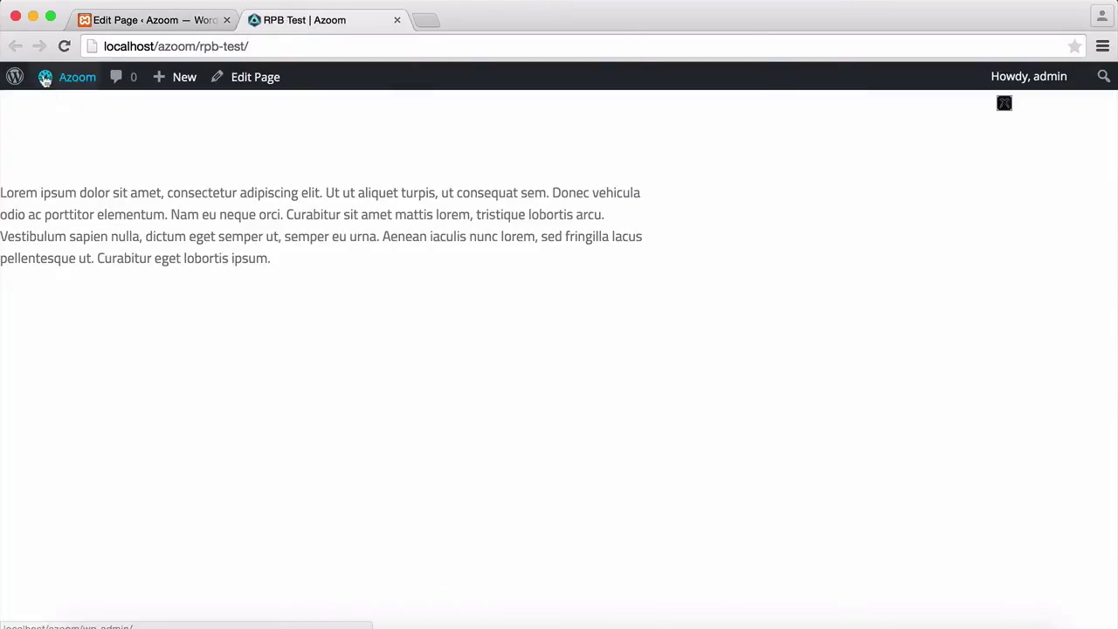
left_click(63, 47)
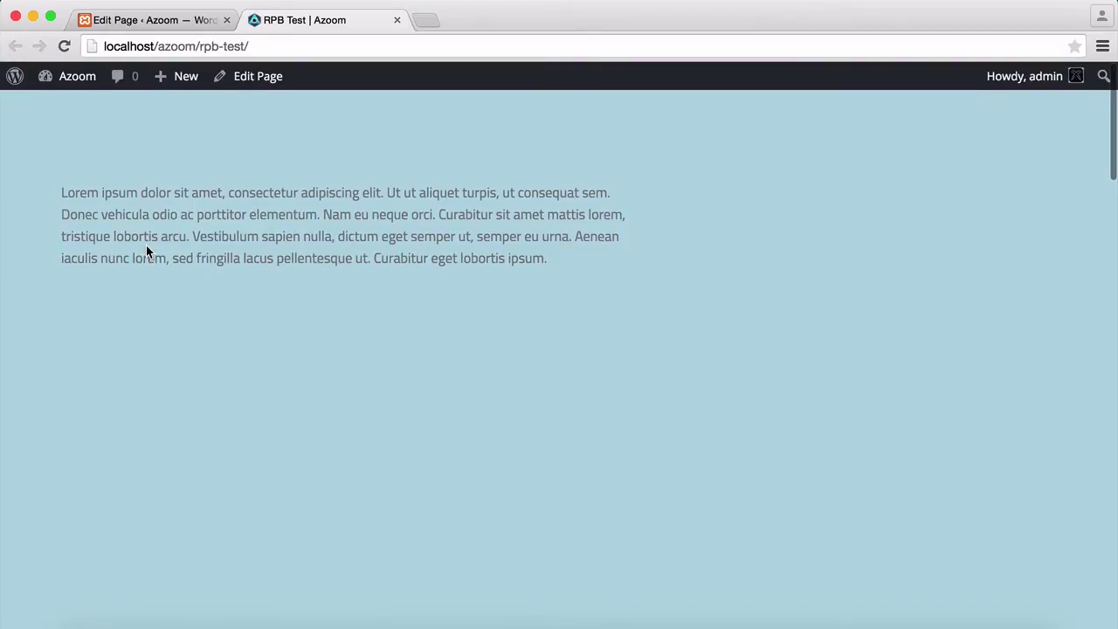
scroll(146, 251, "down", 3)
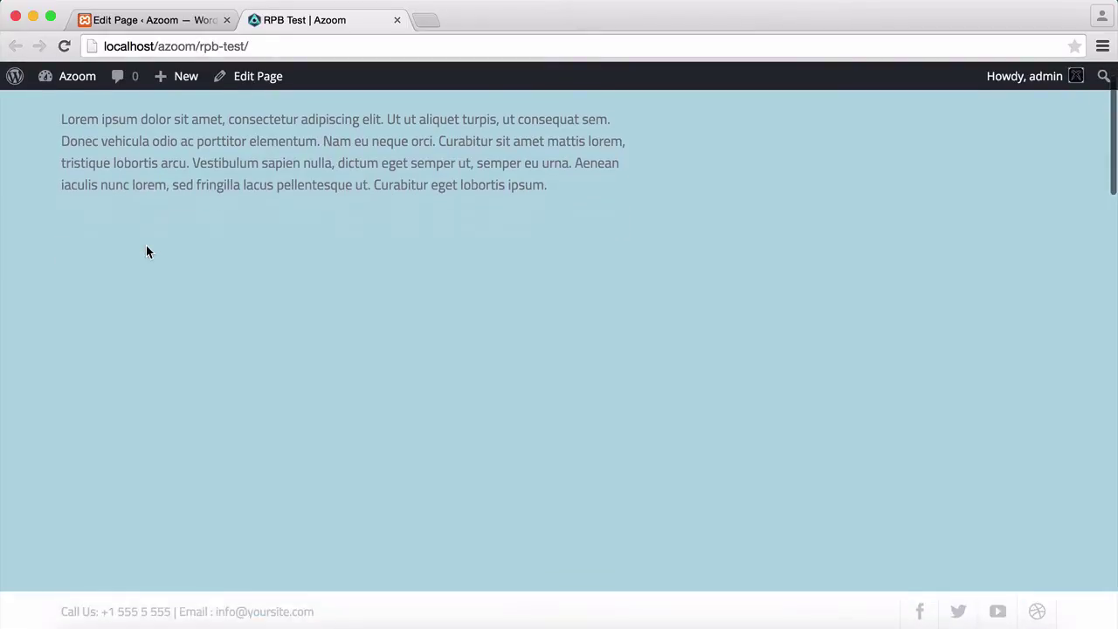
scroll(146, 252, "down", 5)
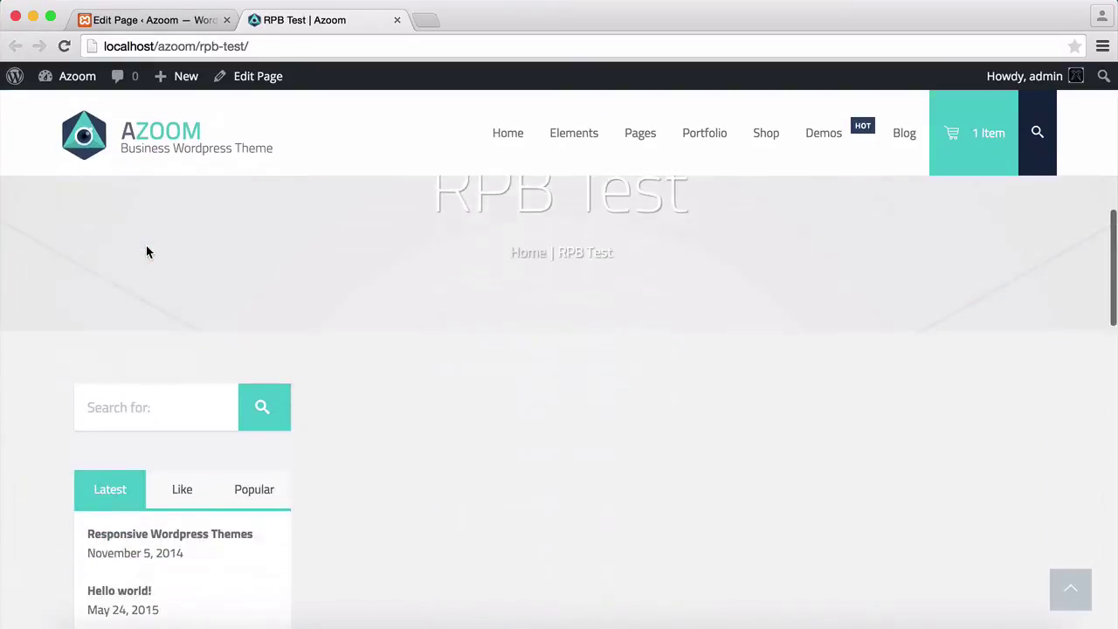
scroll(146, 251, "up", 8)
scroll(146, 252, "up", 2)
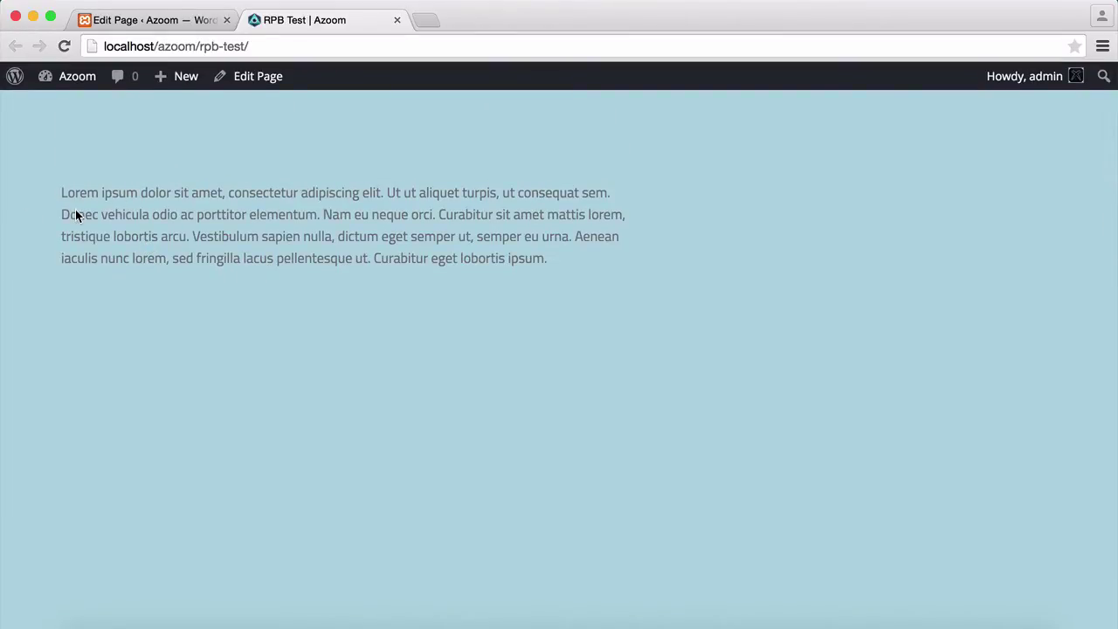
- Back in the page editor, set the special grid's Avoid Sidebar option to Insert Content Before Sidebars
left_click(164, 21)
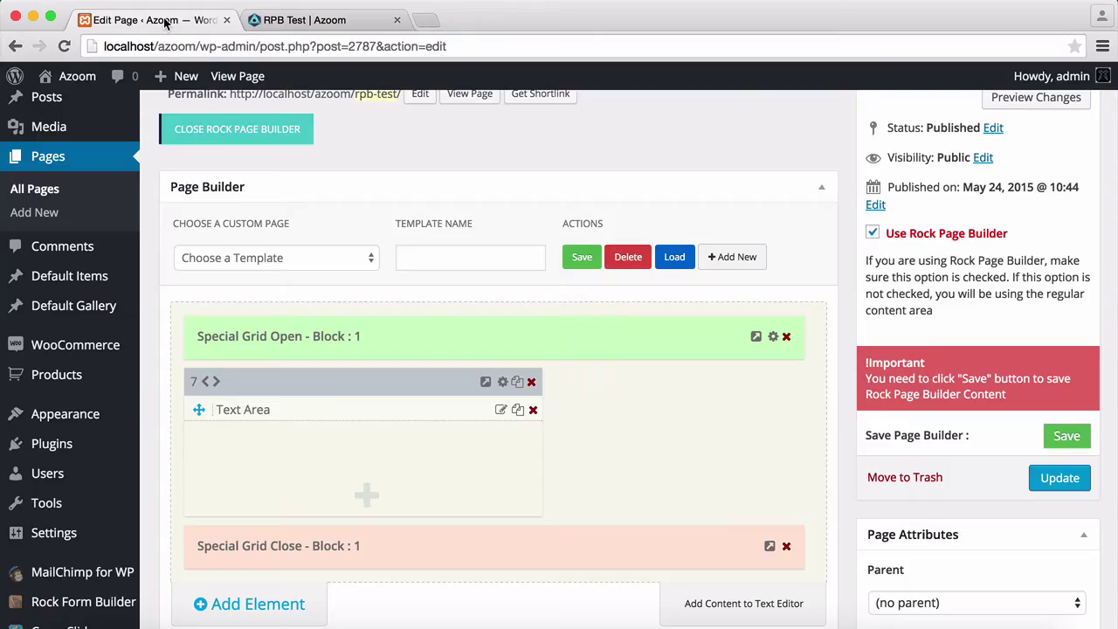
left_click(774, 337)
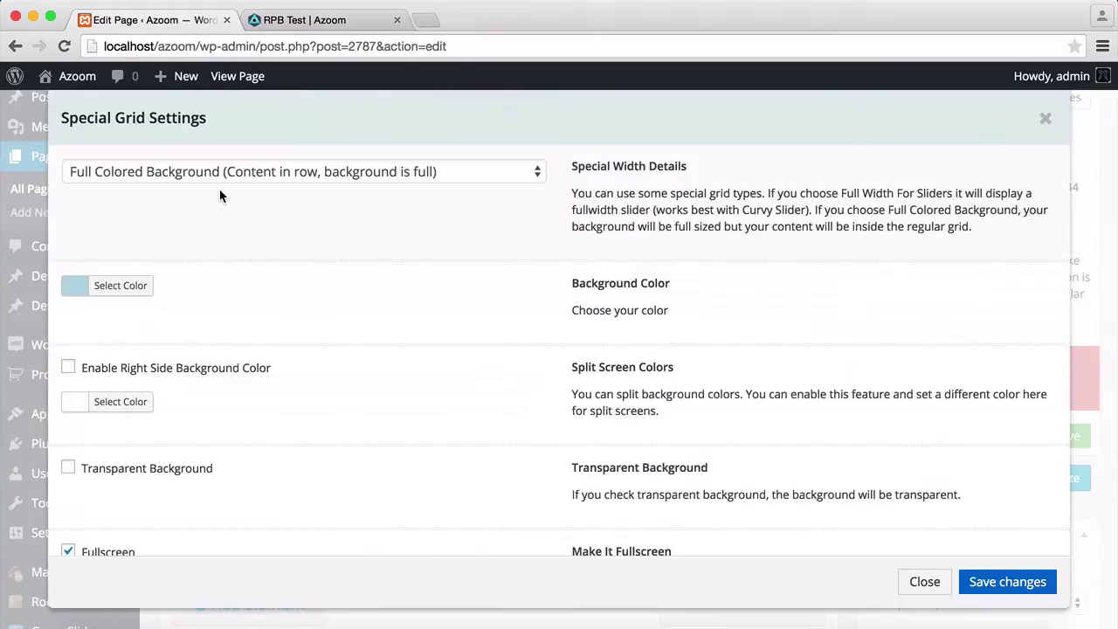
left_click(278, 173)
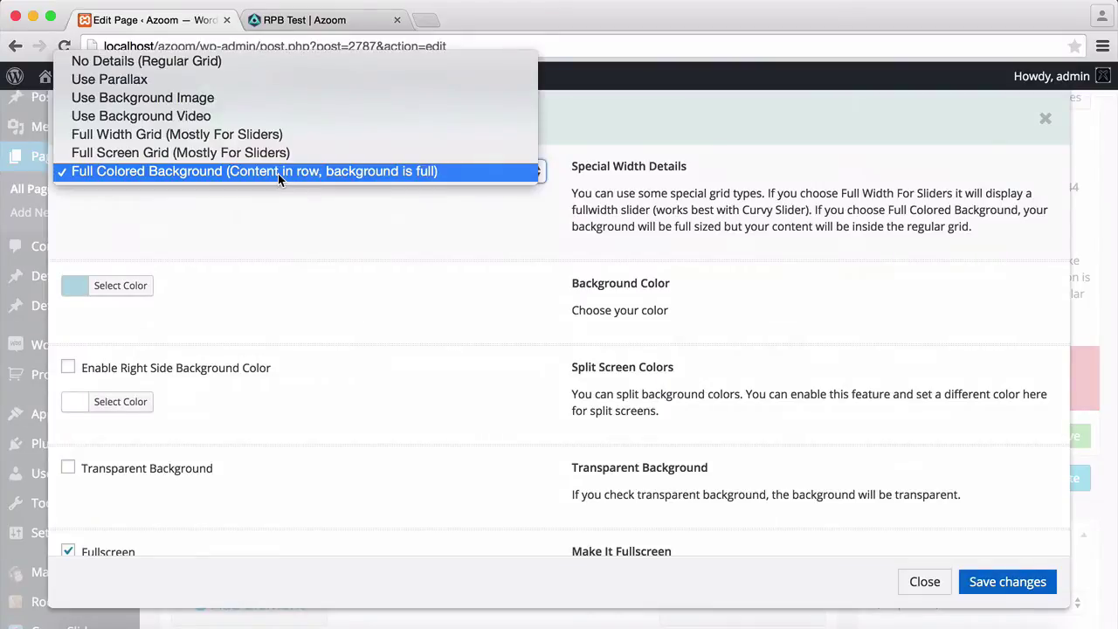
left_click(267, 242)
scroll(266, 246, "down", 1)
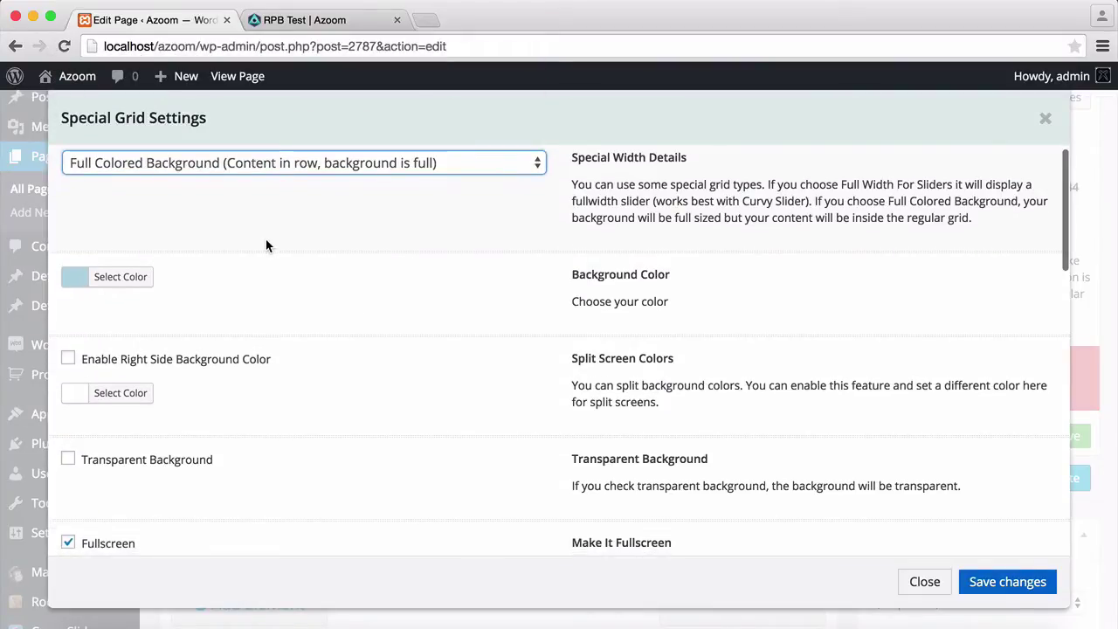
scroll(267, 245, "down", 10)
left_click(240, 202)
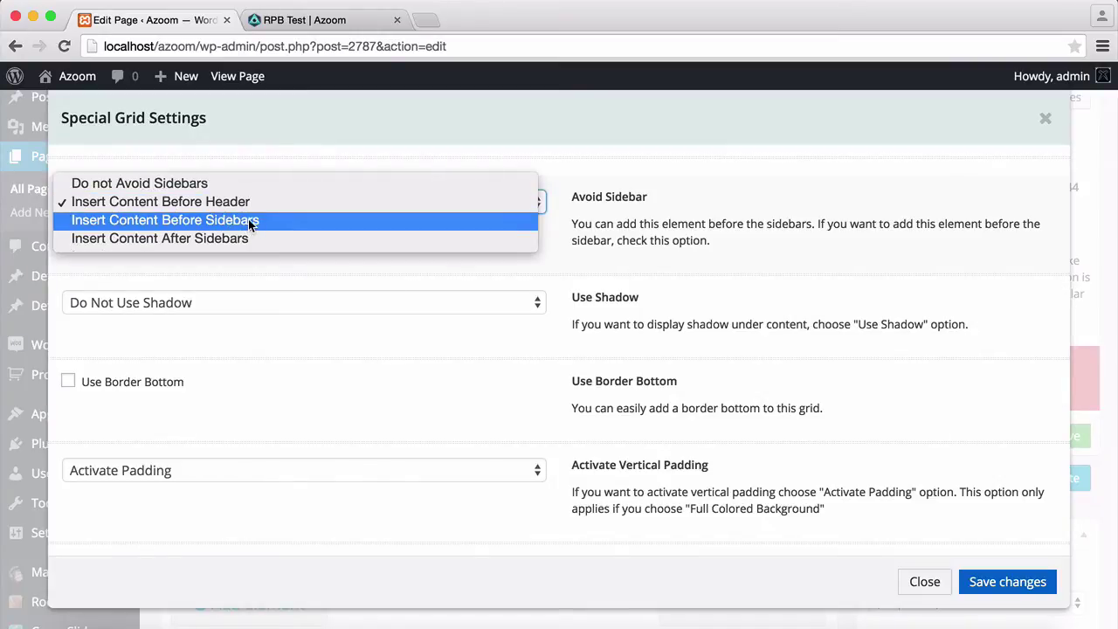
left_click(248, 220)
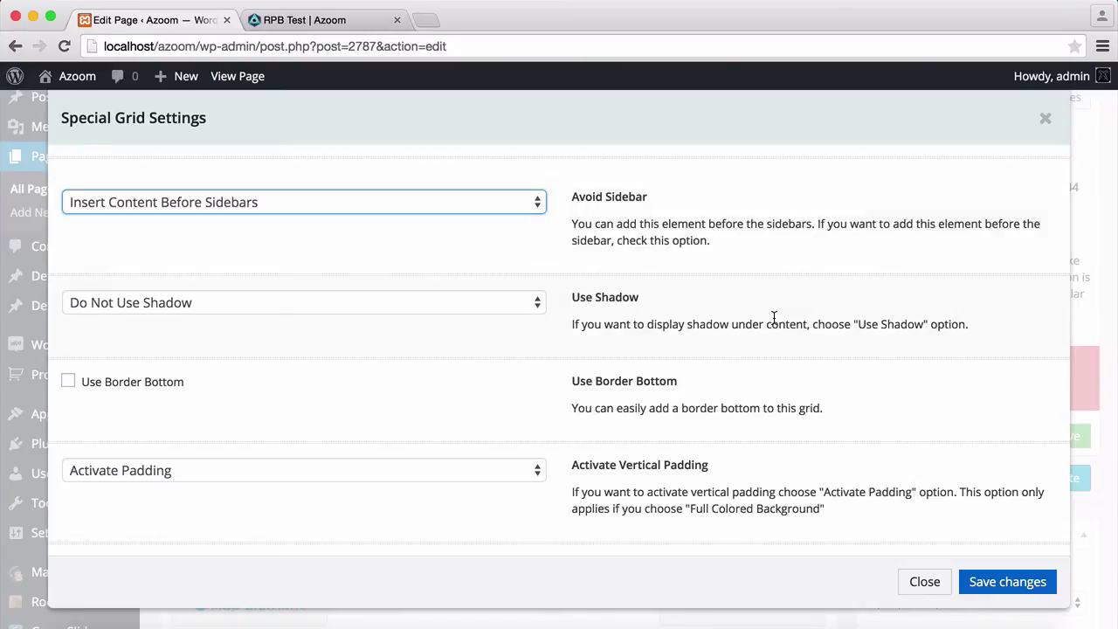
- Save the grid and page builder changes, reload the RPB Test page and examine where the colored section sits relative to the sidebar
left_click(985, 581)
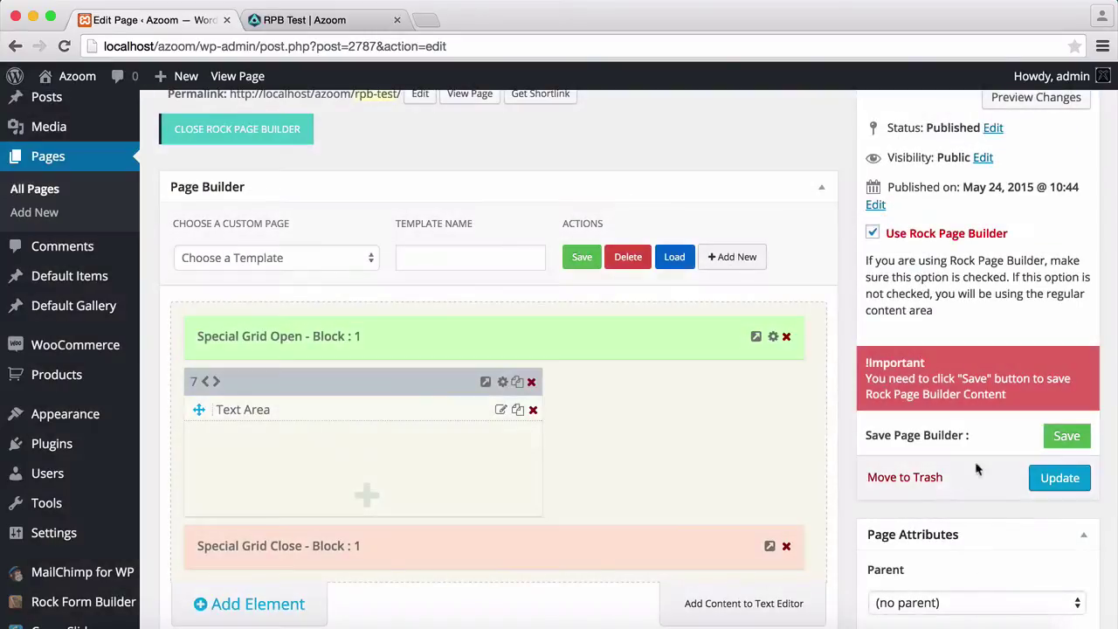
left_click(1048, 438)
left_click(321, 21)
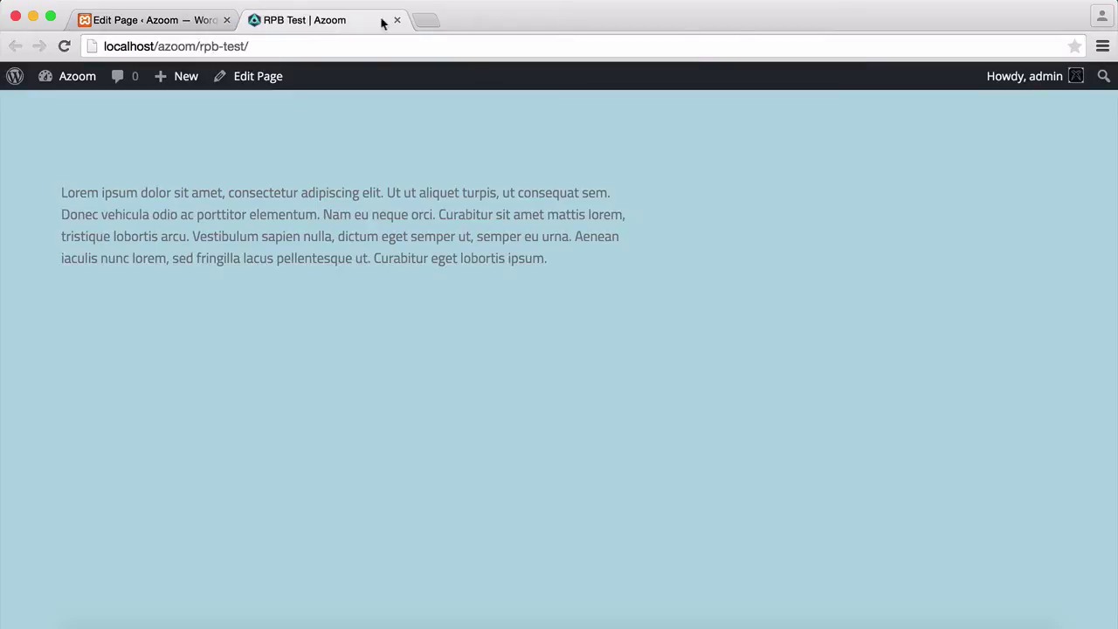
left_click(64, 46)
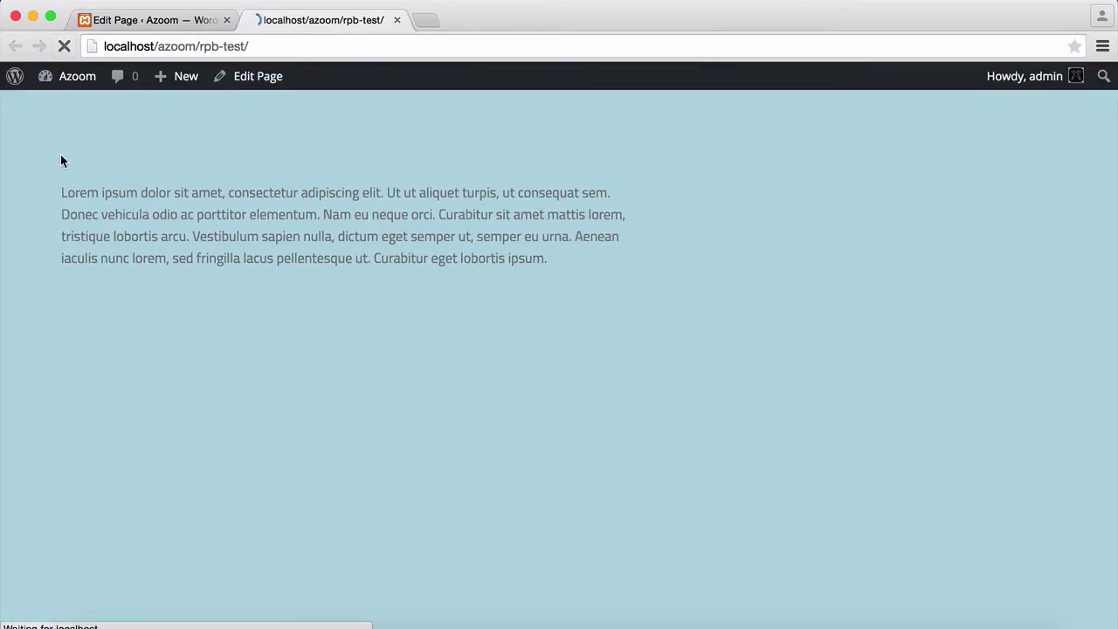
scroll(260, 300, "down", 5)
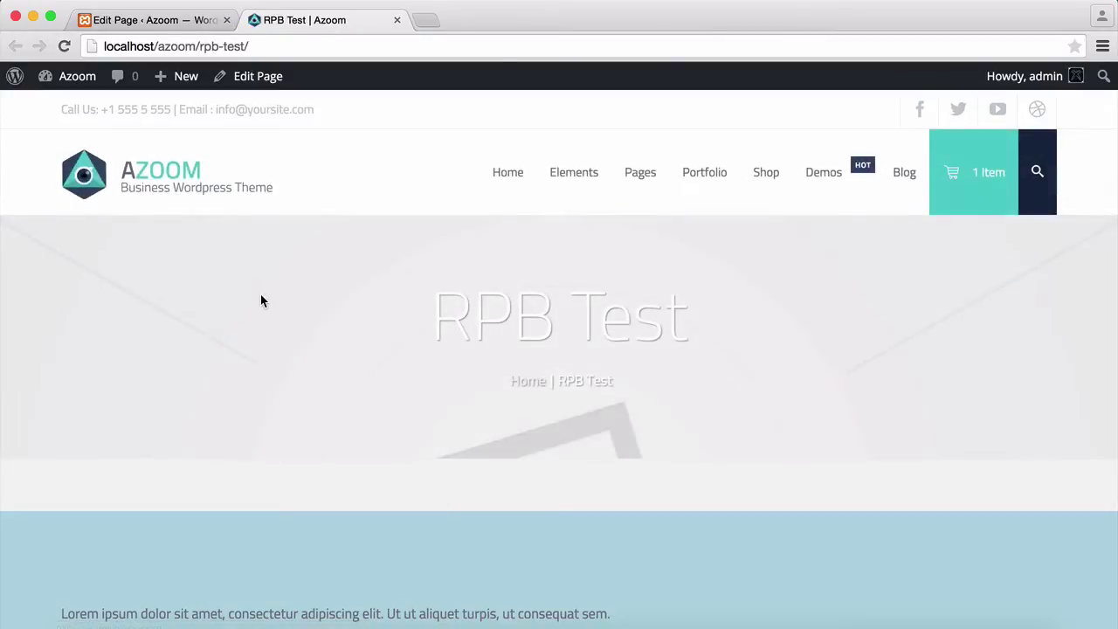
scroll(260, 300, "down", 2)
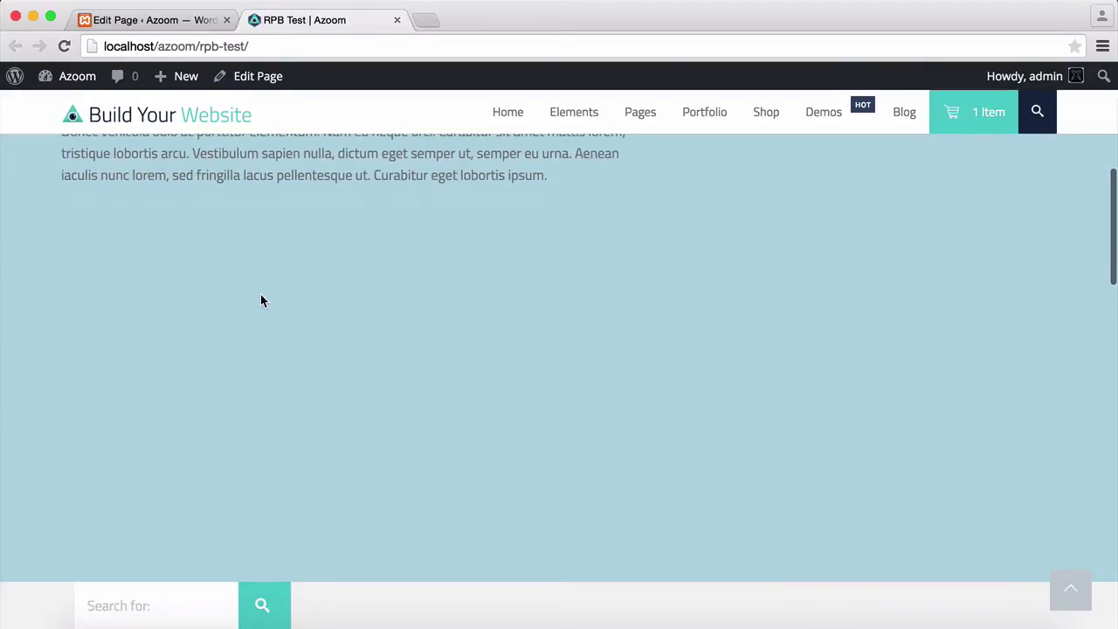
scroll(261, 300, "down", 3)
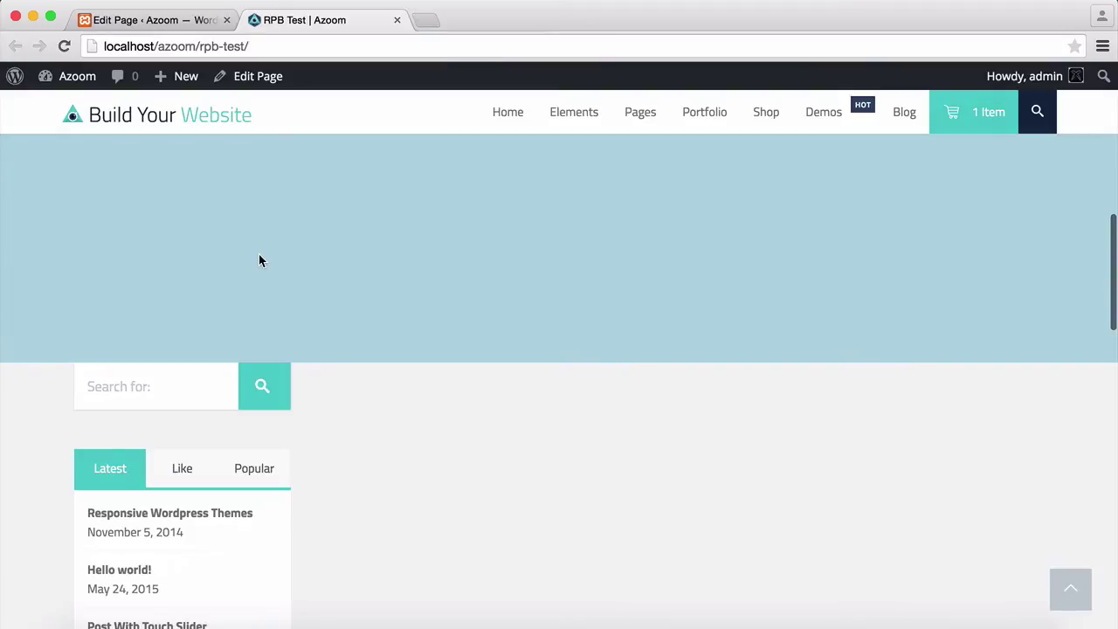
- Back in the page editor, set the special grid's Avoid Sidebar option to Insert Content After Sidebars and save the grid settings
left_click(160, 21)
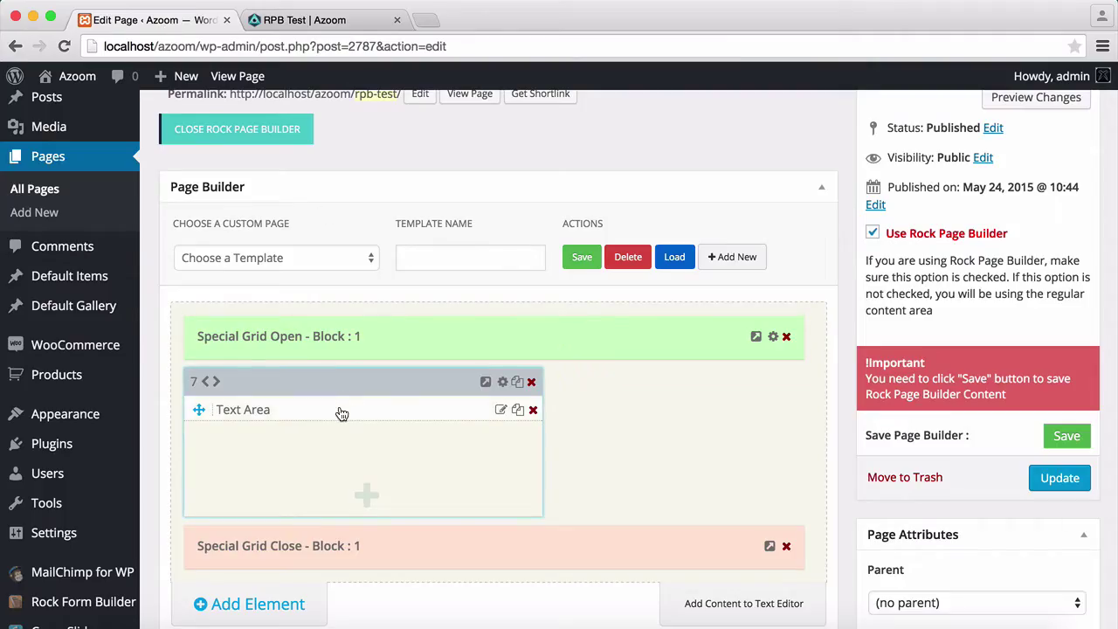
left_click(773, 337)
scroll(312, 368, "down", 5)
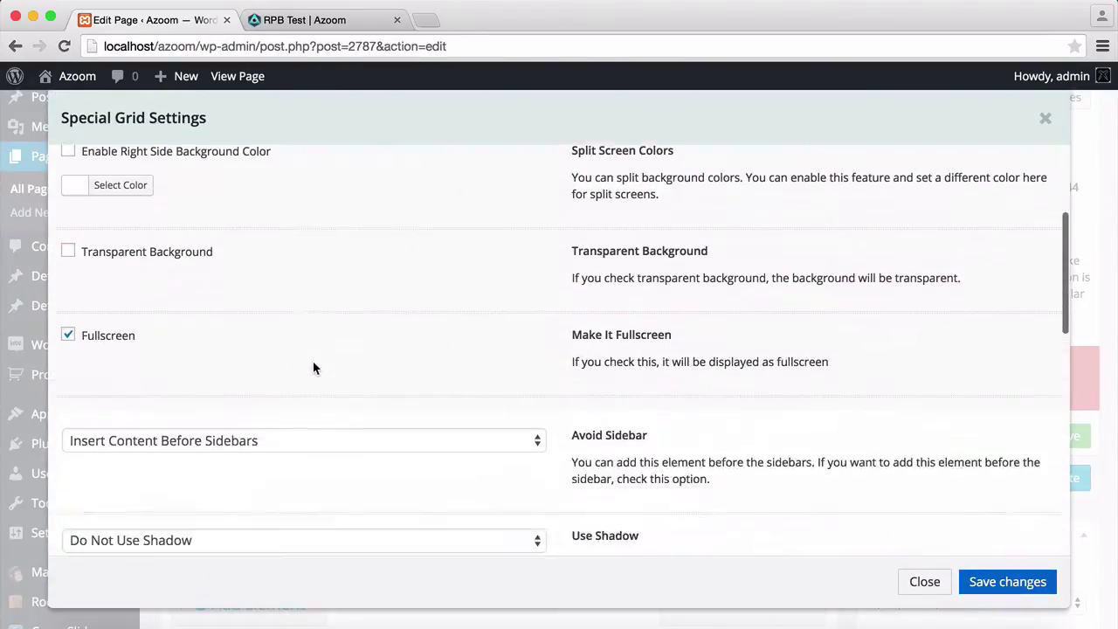
left_click(313, 346)
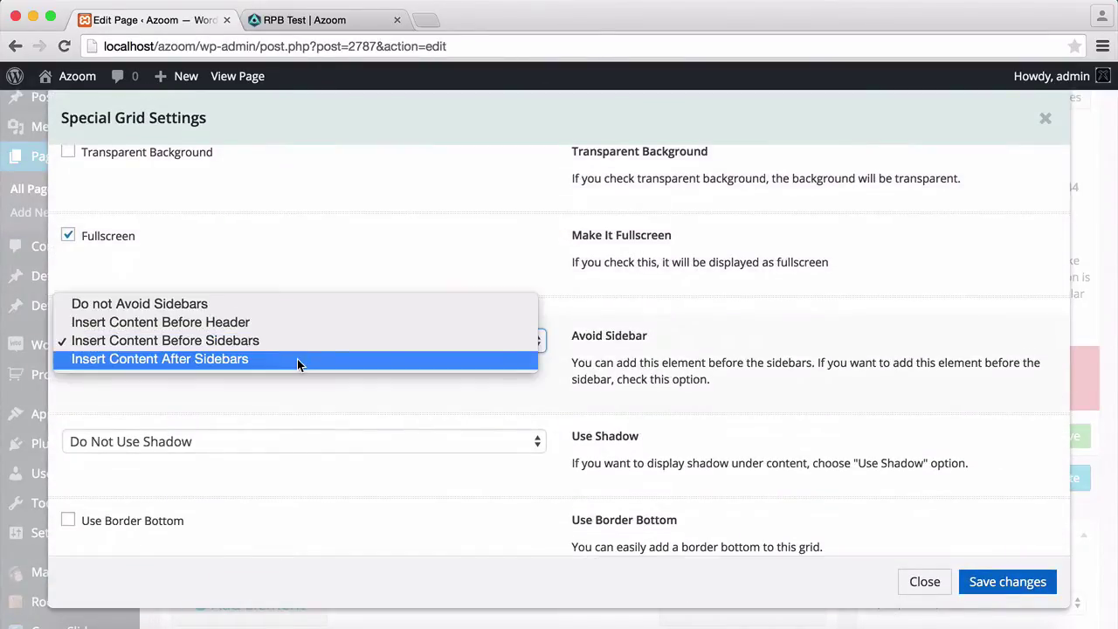
left_click(297, 359)
left_click(1007, 582)
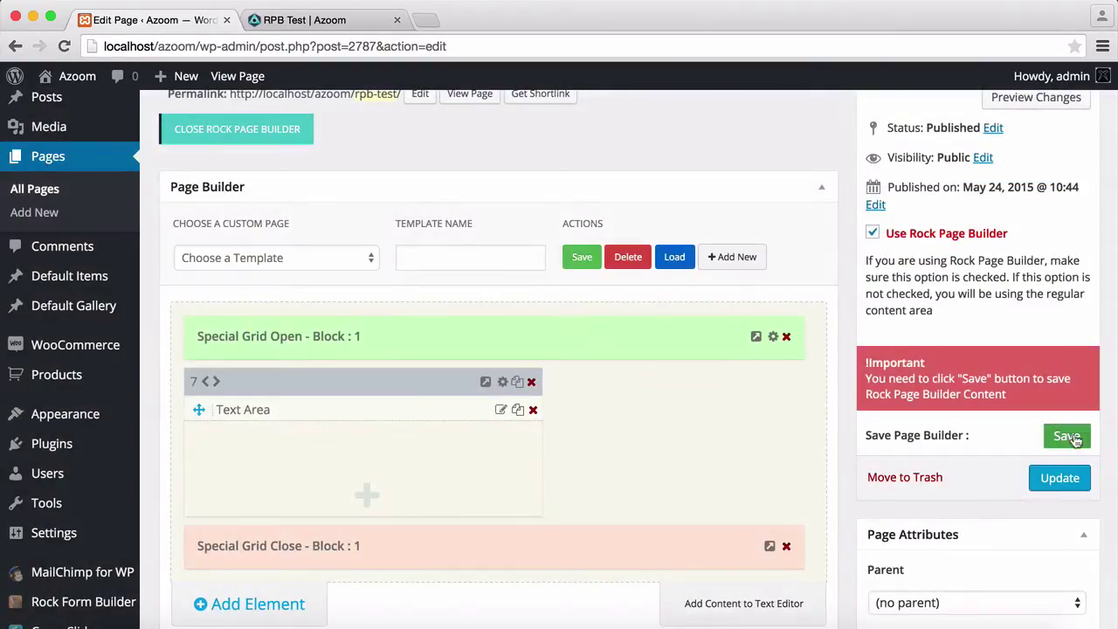
- Save the page builder content and reload the RPB Test page
left_click(1072, 437)
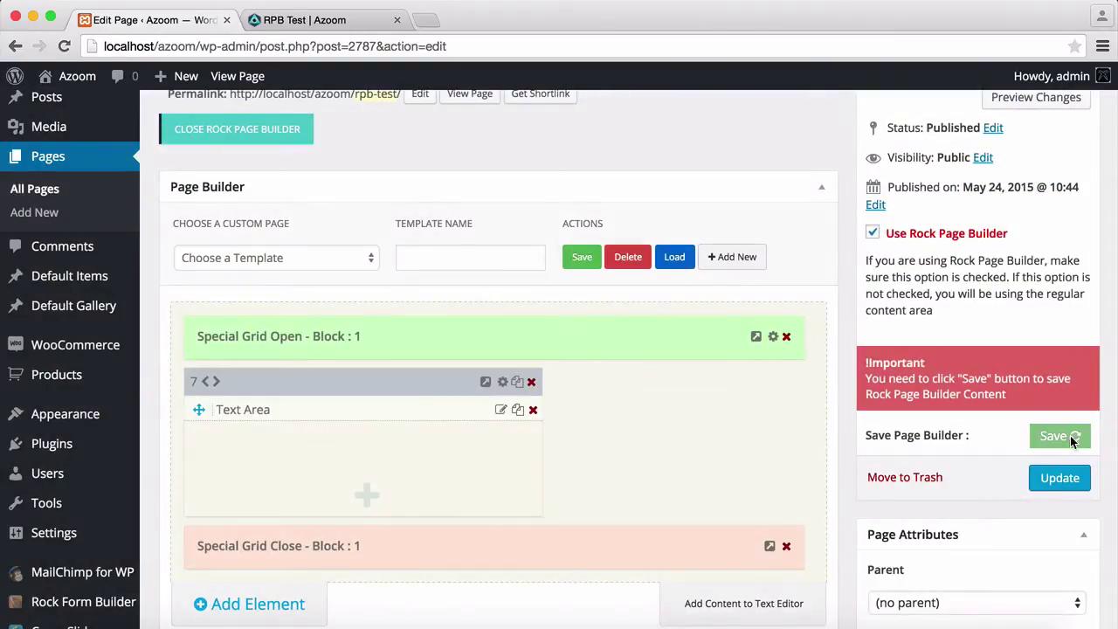
left_click(272, 23)
left_click(64, 47)
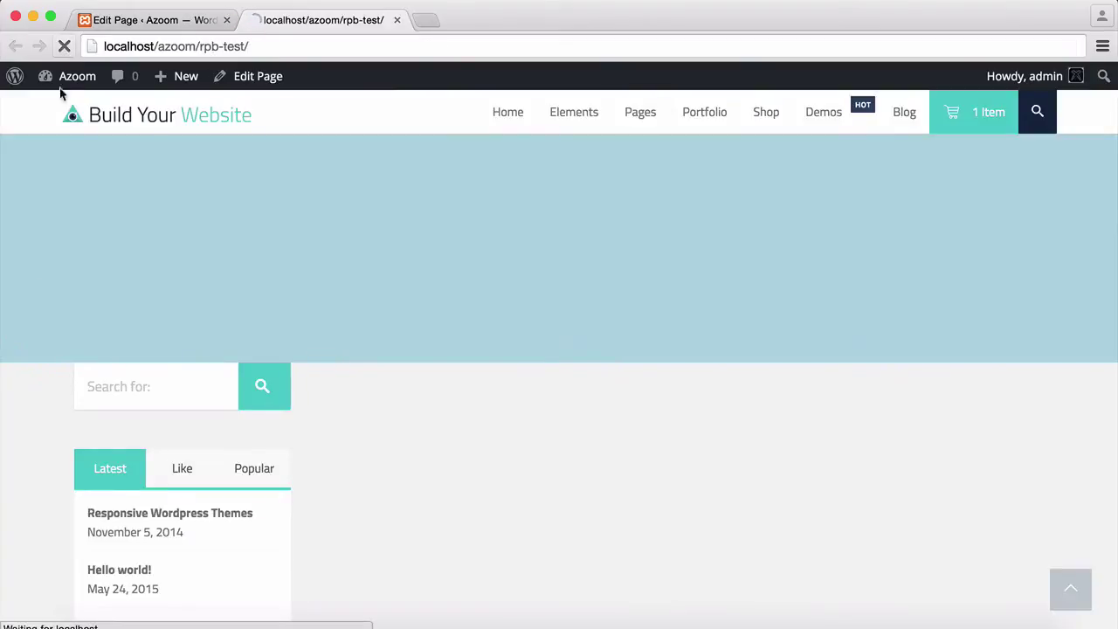
- Examine the RPB Test page from header to footer, checking where the colored section sits relative to the sidebar
scroll(35, 375, "down", 8)
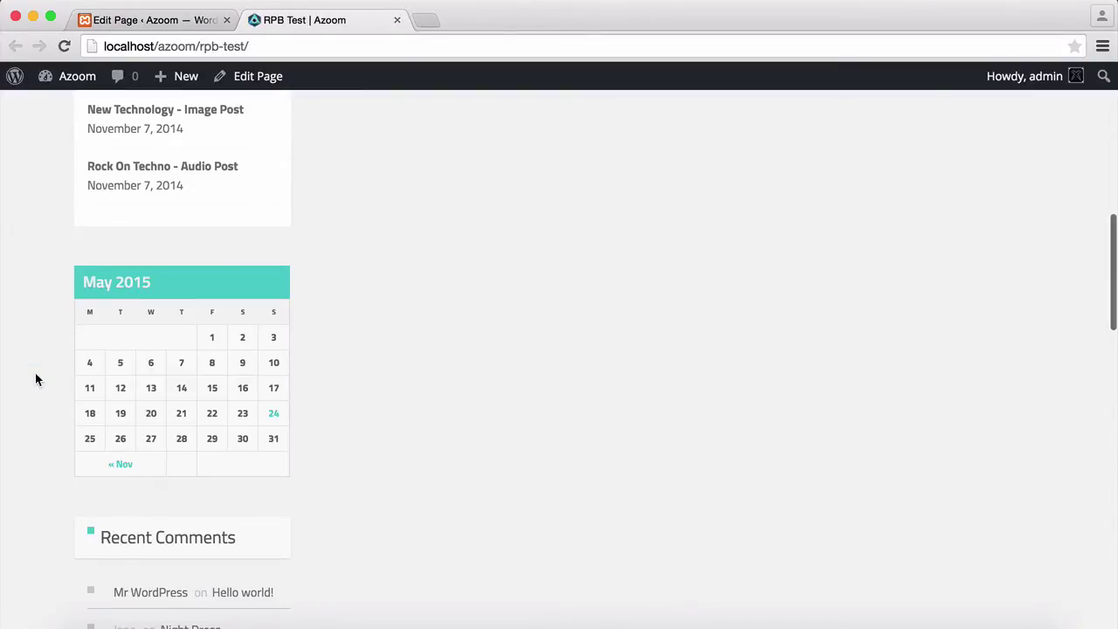
scroll(36, 379, "up", 2)
scroll(36, 378, "down", 4)
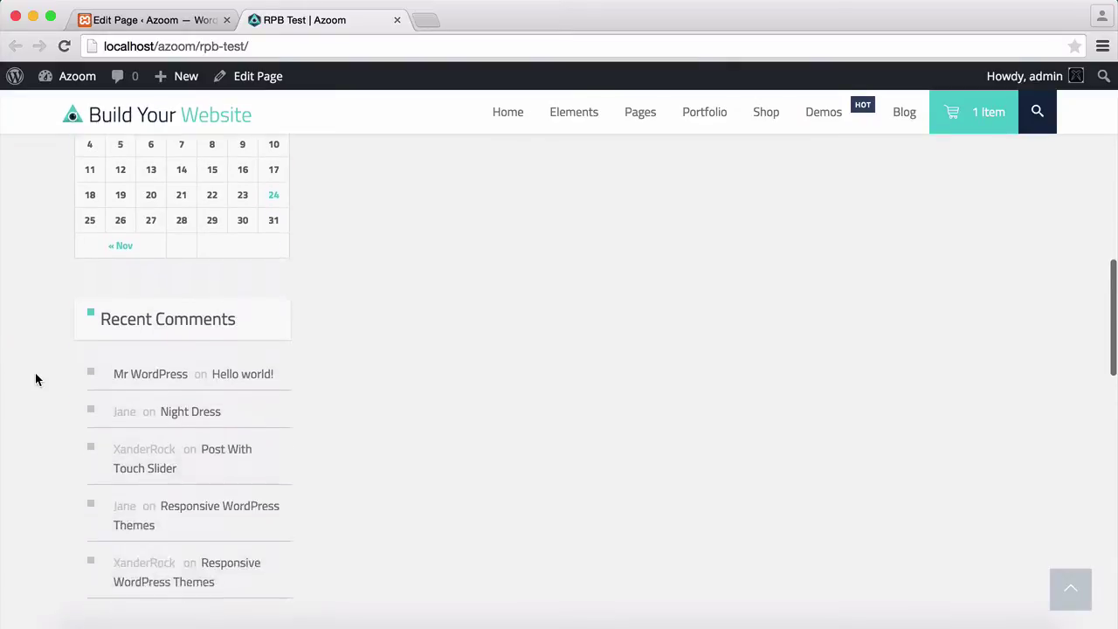
scroll(35, 376, "down", 10)
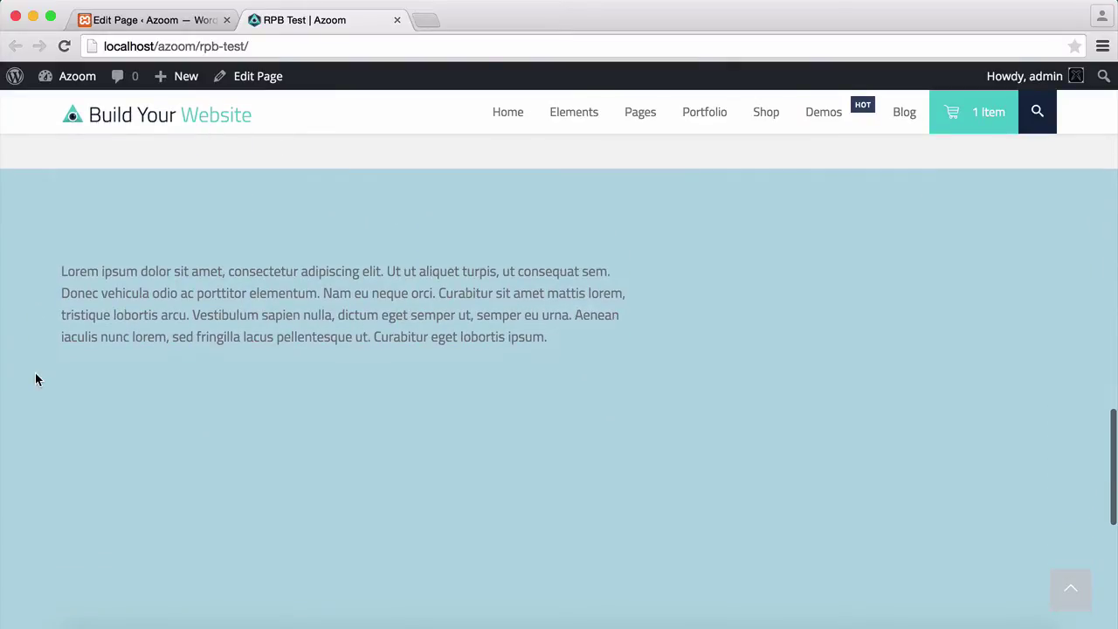
scroll(35, 378, "down", 4)
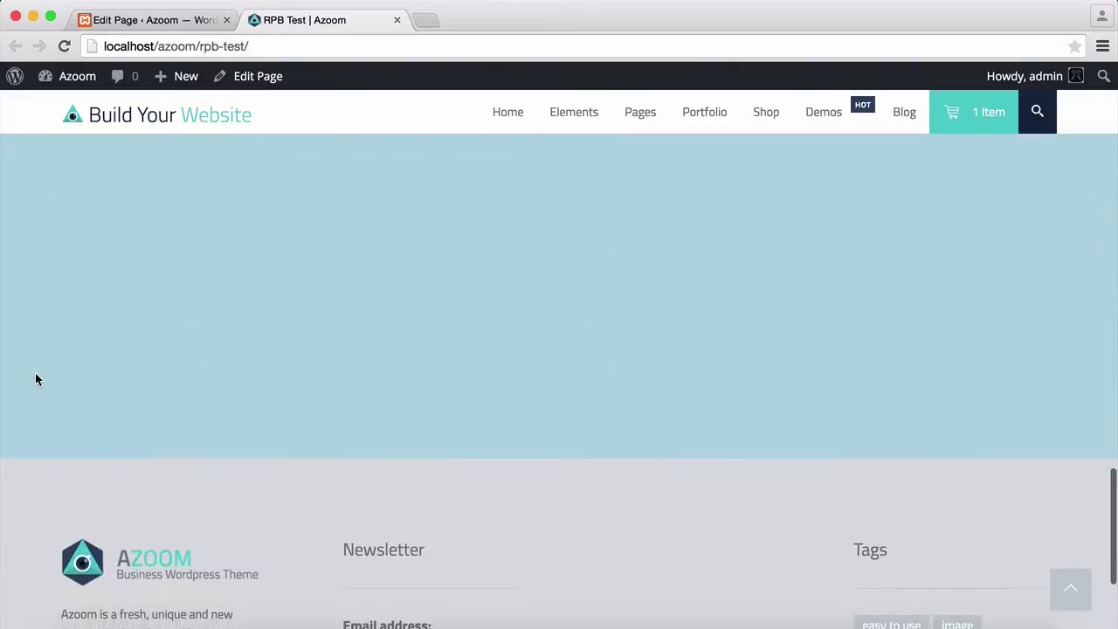
scroll(35, 378, "up", 3)
left_click(182, 17)
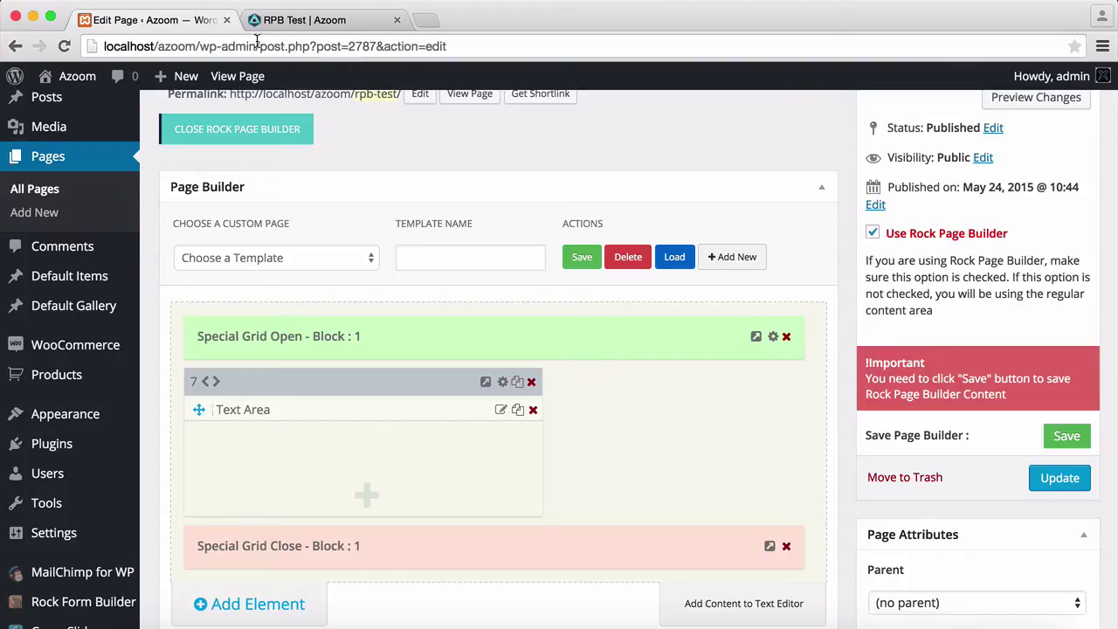
left_click(365, 26)
scroll(153, 385, "up", 10)
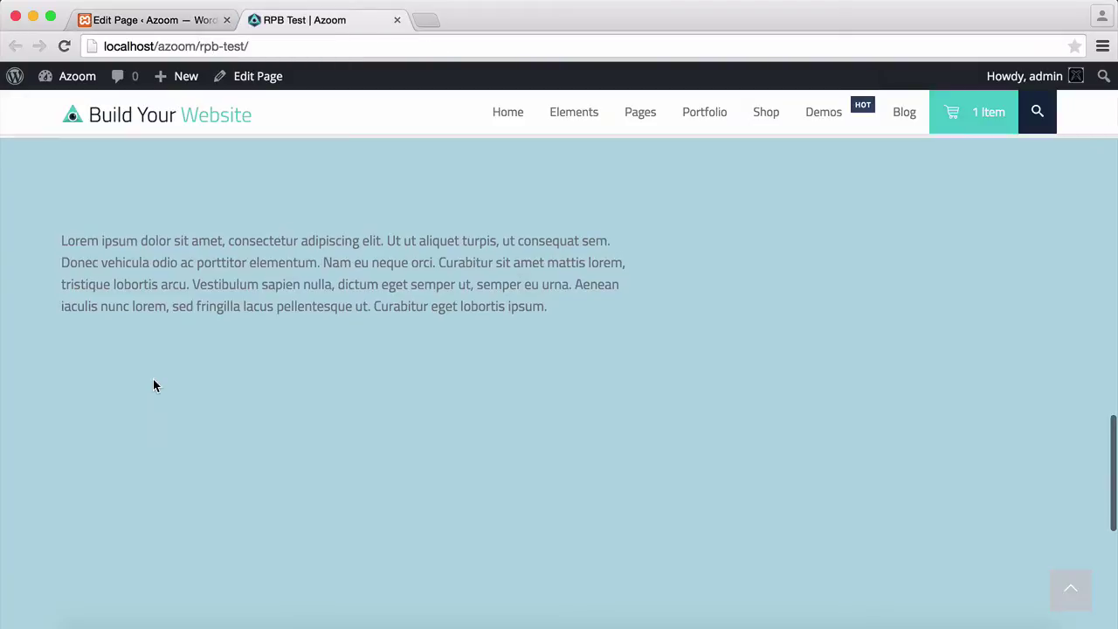
scroll(154, 387, "up", 10)
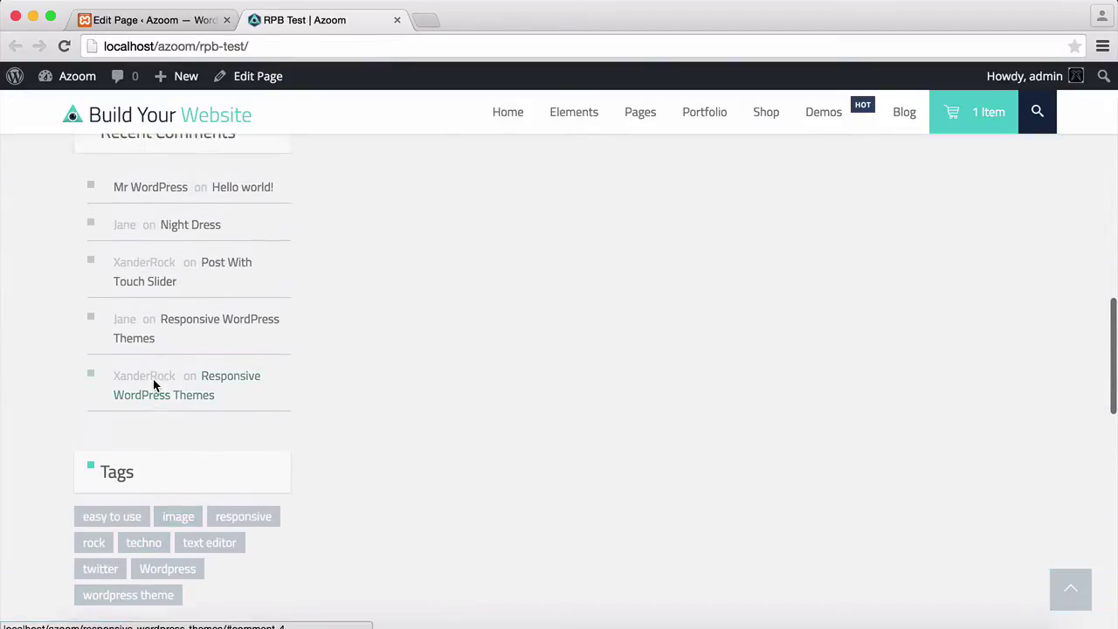
scroll(152, 378, "up", 5)
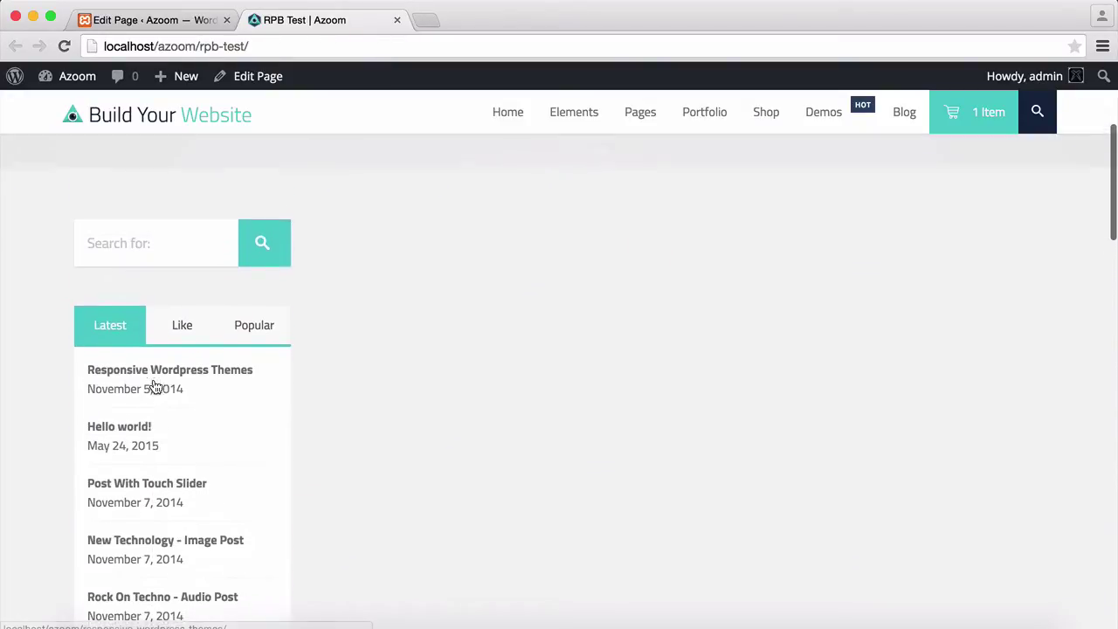
scroll(153, 378, "down", 3)
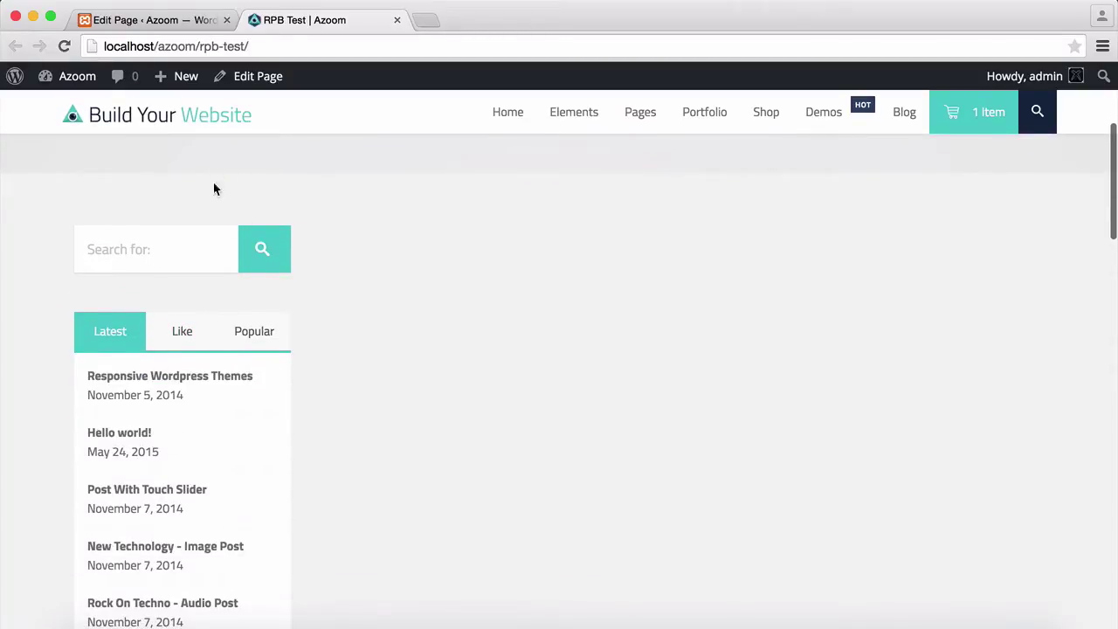
- Back in the page editor, choose No Sidebar for the page in its advanced details
left_click(129, 21)
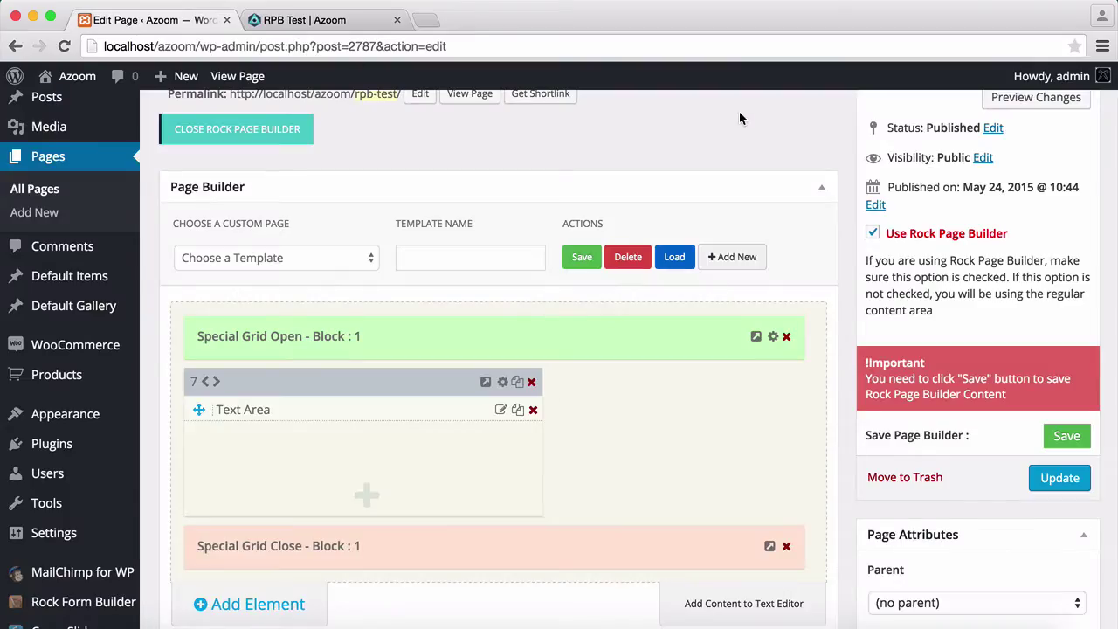
scroll(768, 219, "down", 10)
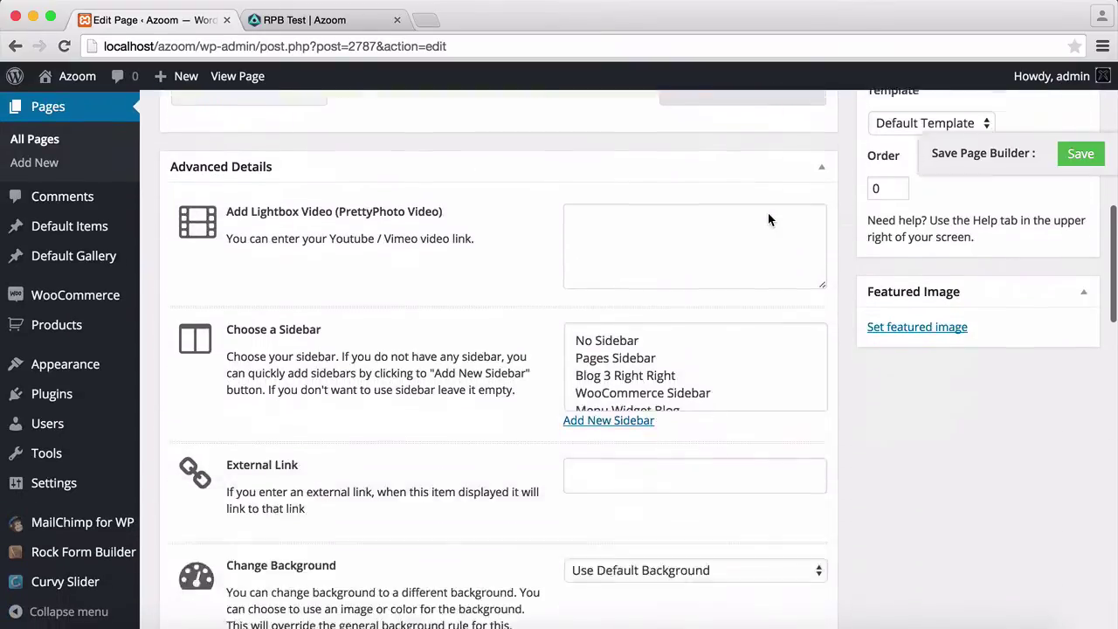
scroll(767, 219, "up", 2)
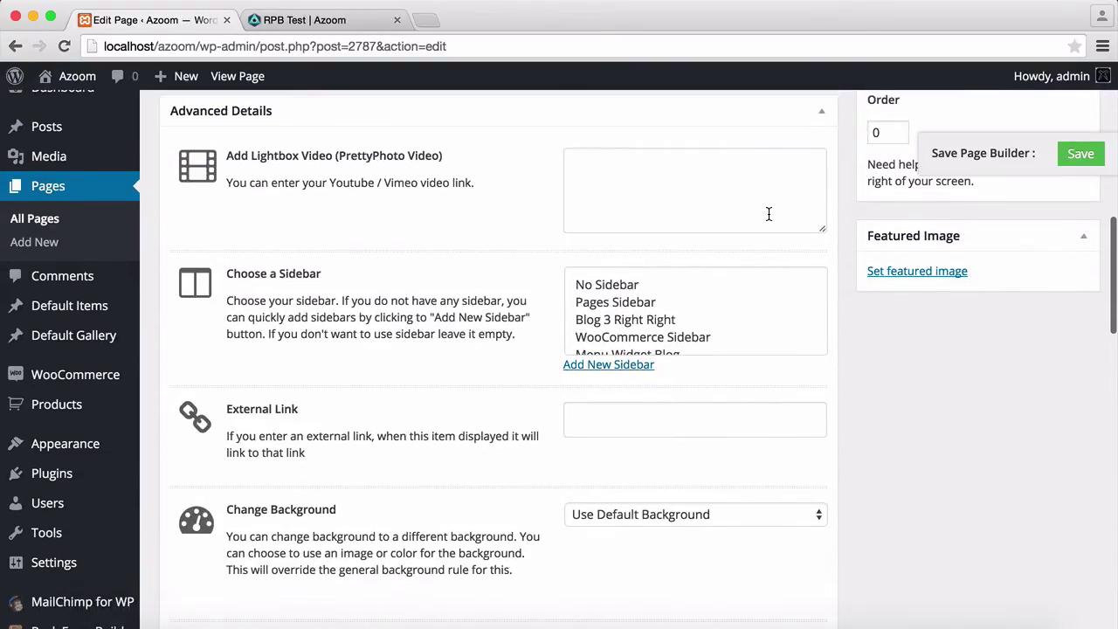
left_click(584, 291)
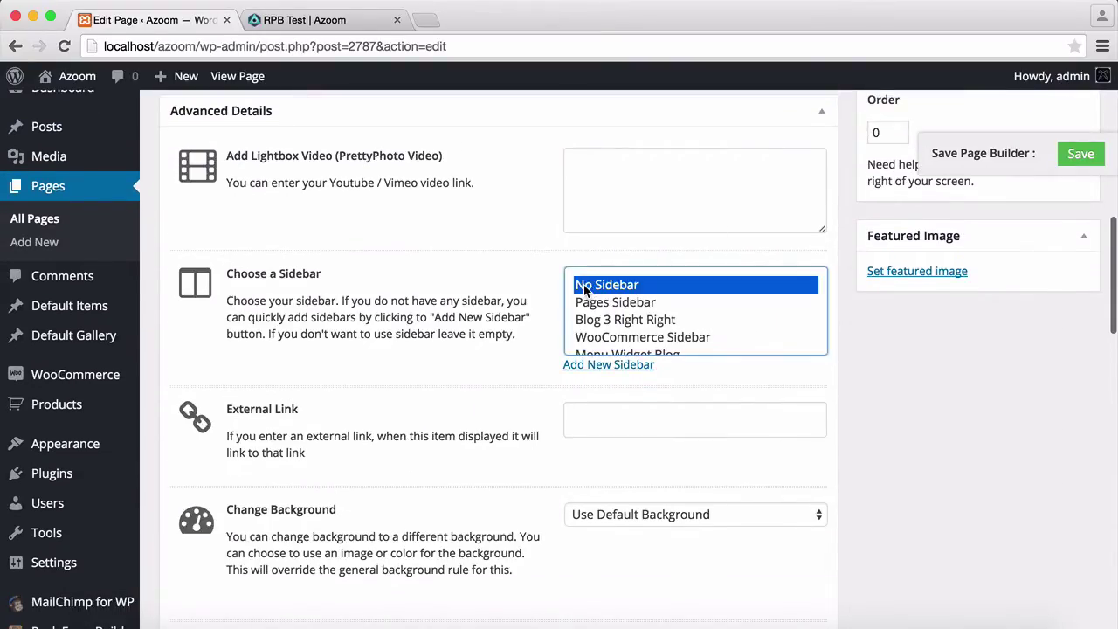
- Set the page's Space Between Header and Footer option to Do Not Add Vertical Space
scroll(424, 313, "down", 10)
scroll(422, 318, "down", 15)
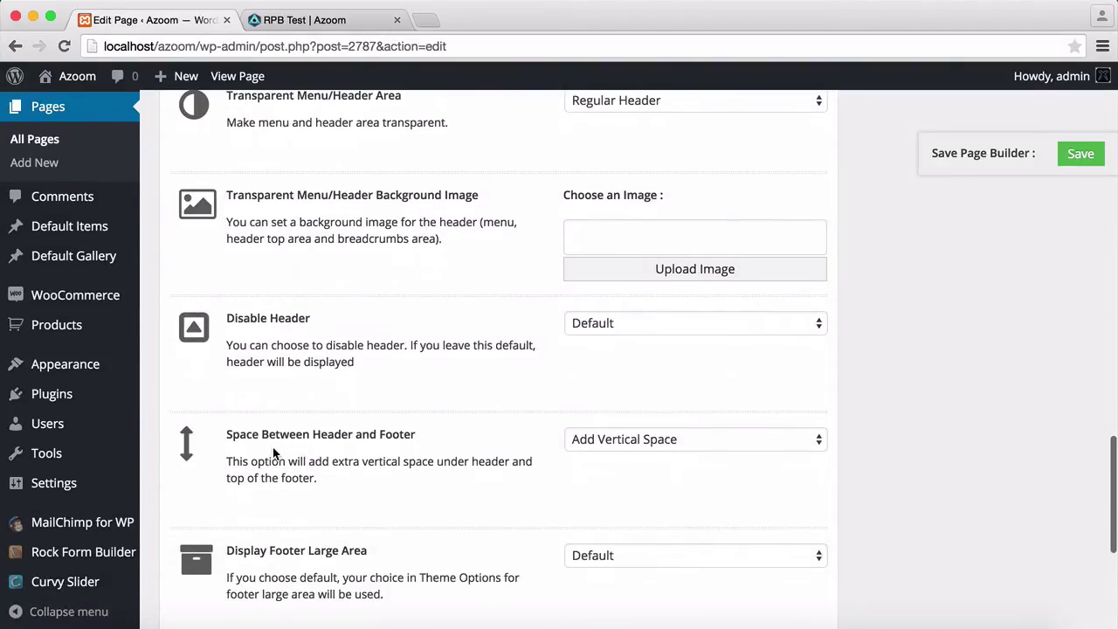
left_click(598, 442)
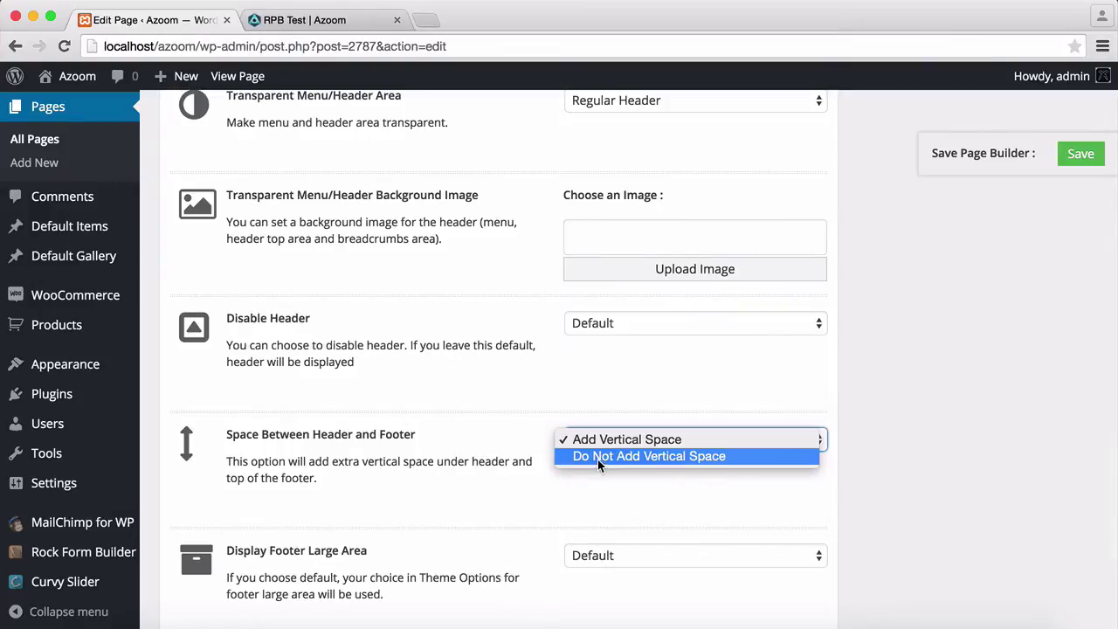
left_click(597, 456)
- Update the page, reload the RPB Test page and examine the colored section's spacing against the header and footer
scroll(950, 376, "up", 5)
scroll(950, 374, "up", 10)
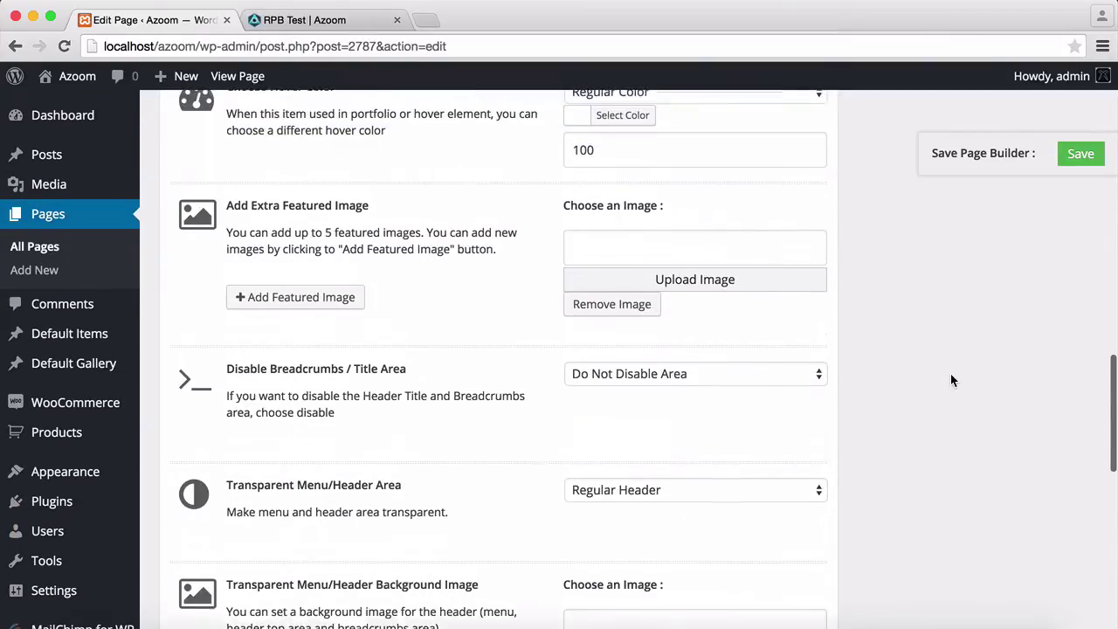
scroll(952, 380, "up", 4)
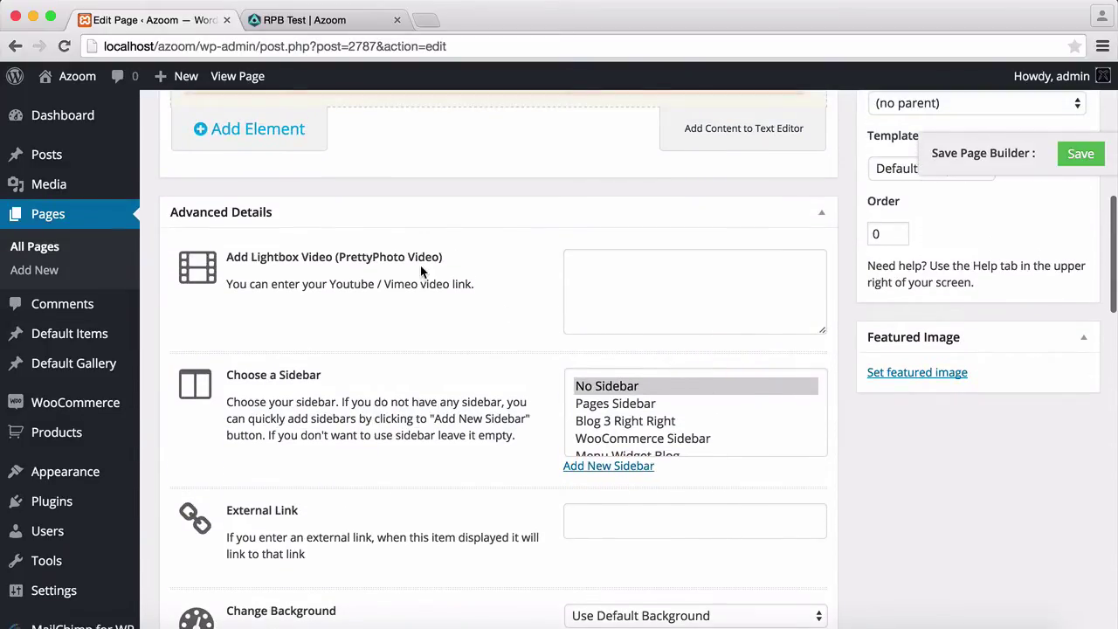
scroll(842, 288, "up", 5)
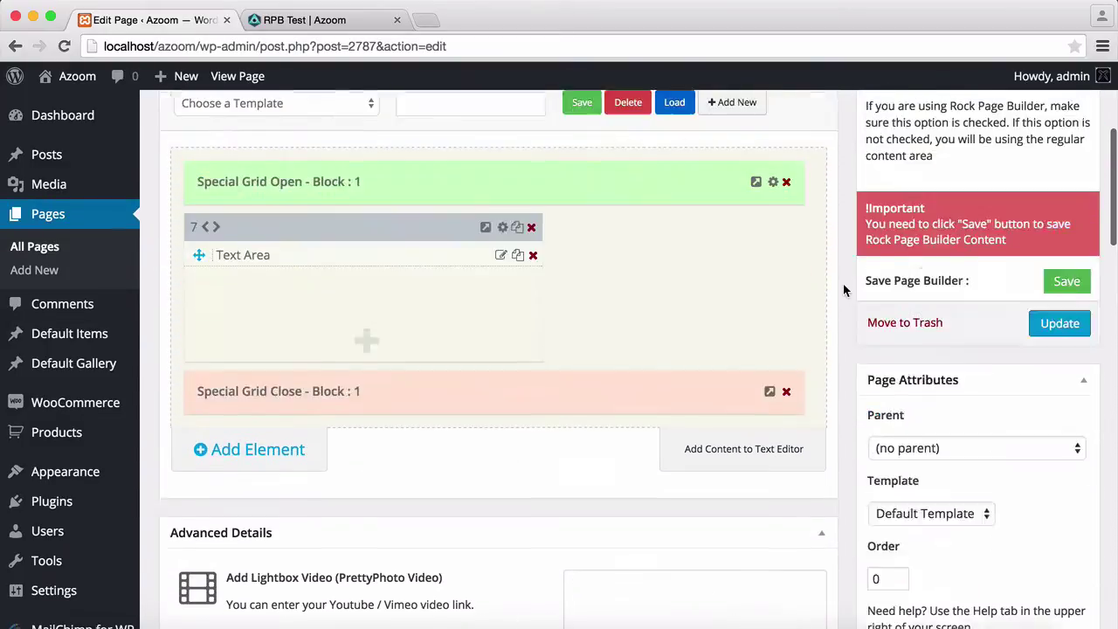
left_click(1056, 339)
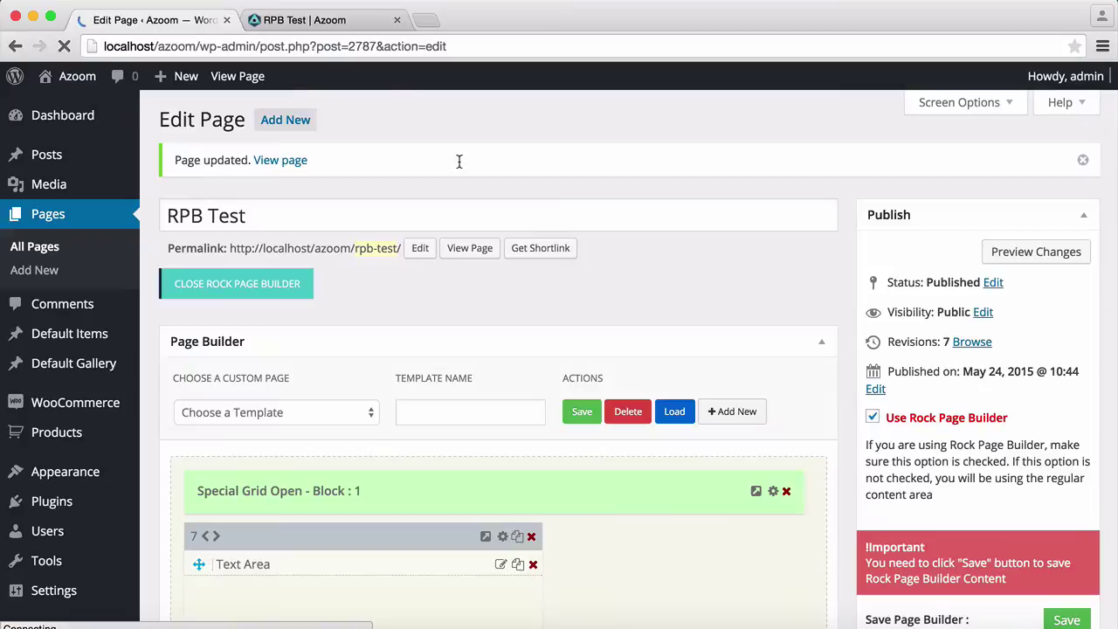
left_click(328, 22)
left_click(64, 47)
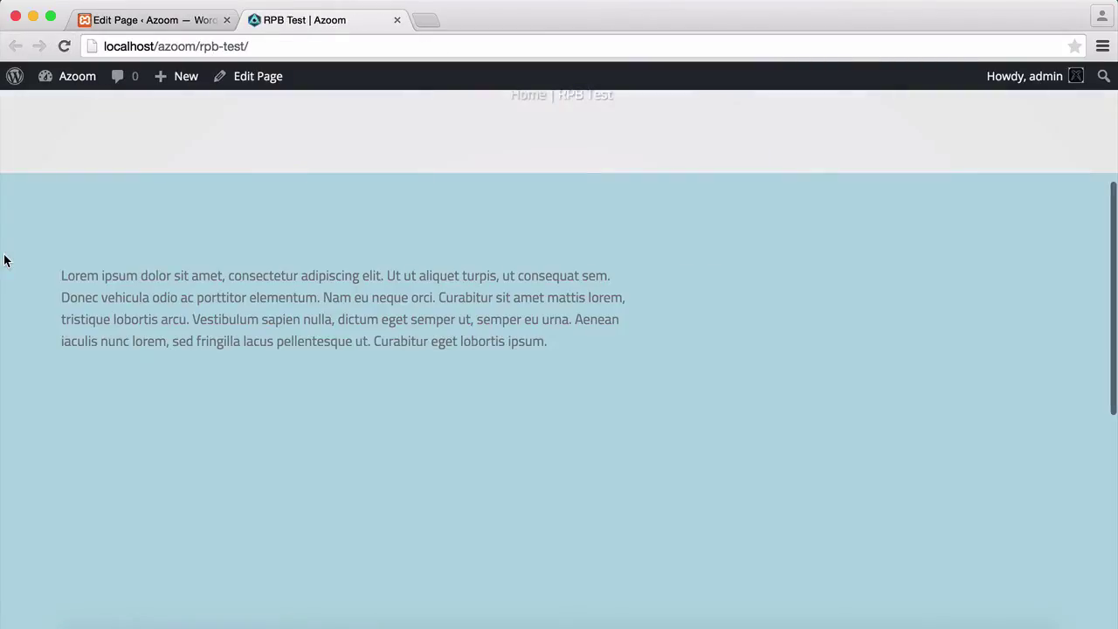
scroll(4, 261, "down", 10)
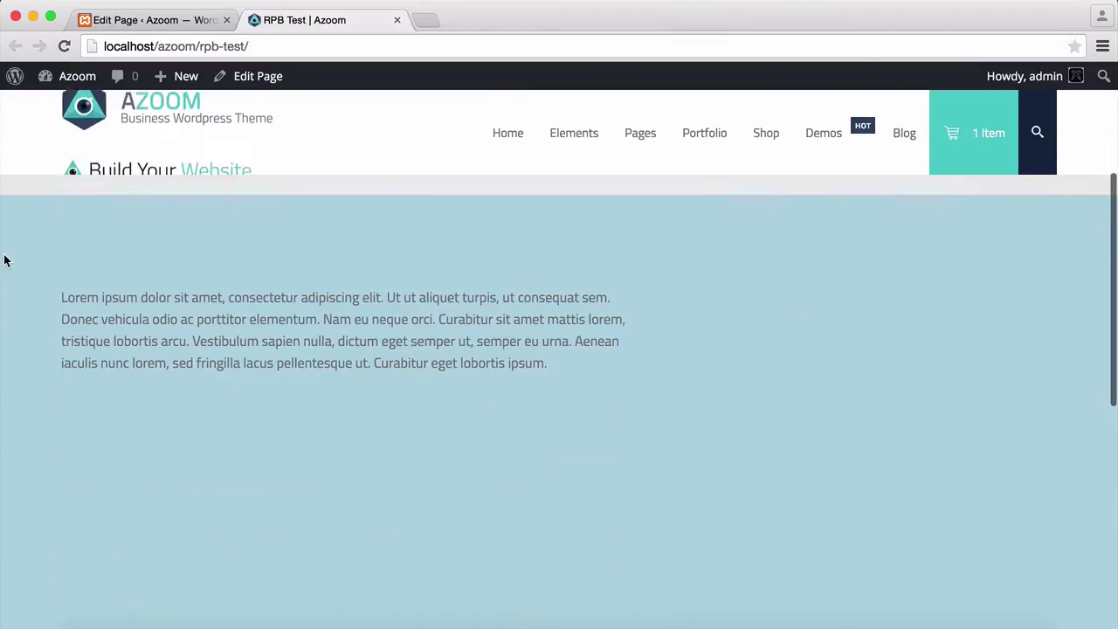
scroll(4, 260, "up", 10)
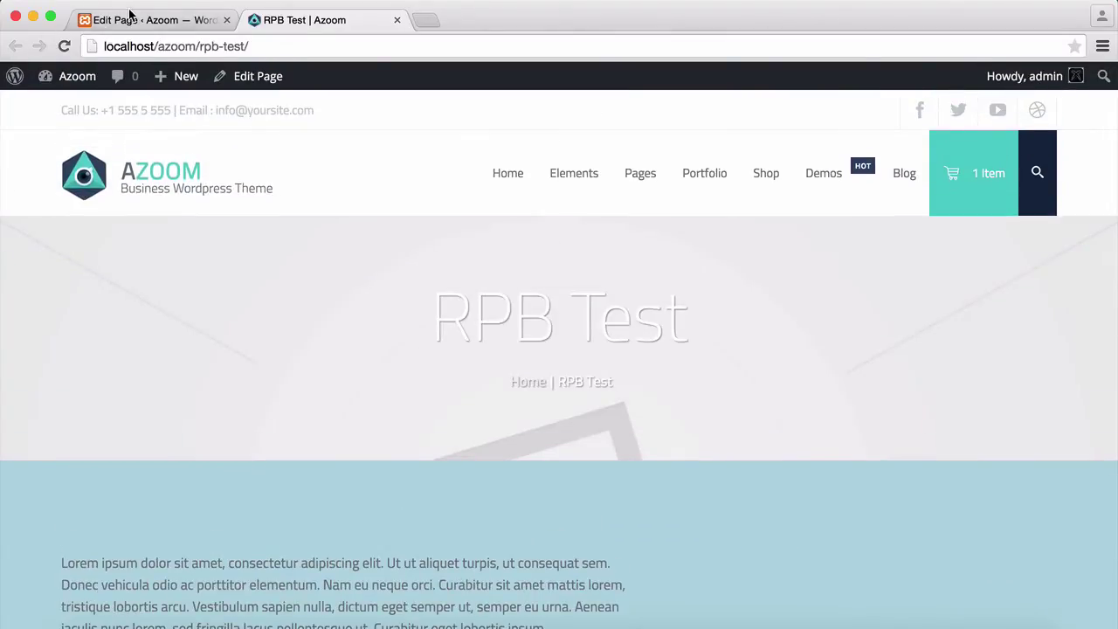
- Back in the page editor, widen the Text Area block to 8 columns and center it within the special grid
left_click(127, 20)
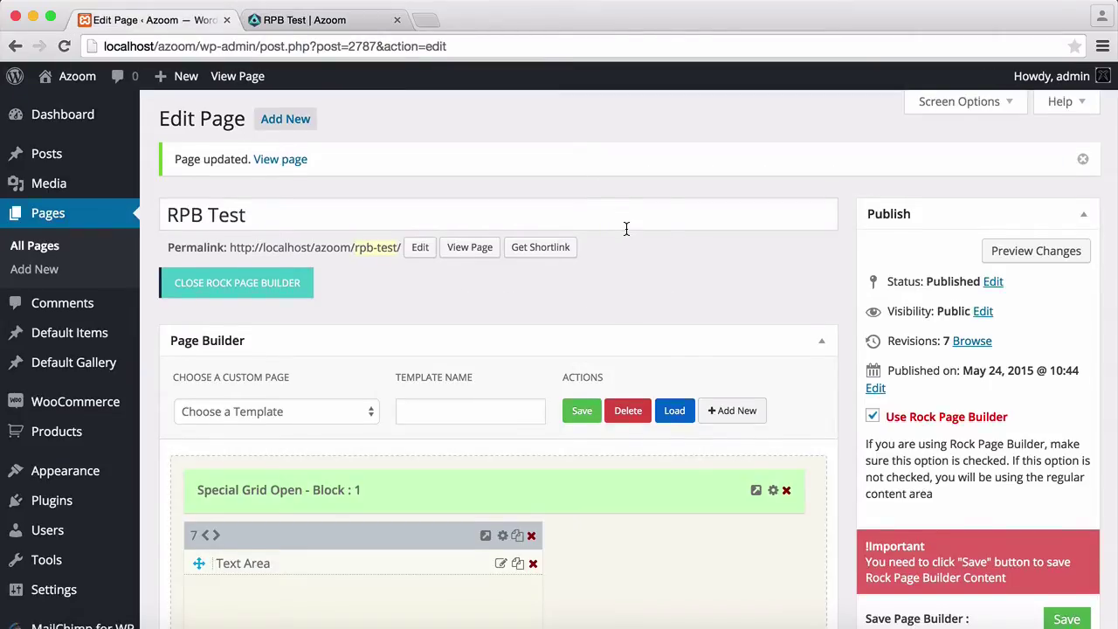
scroll(625, 227, "down", 5)
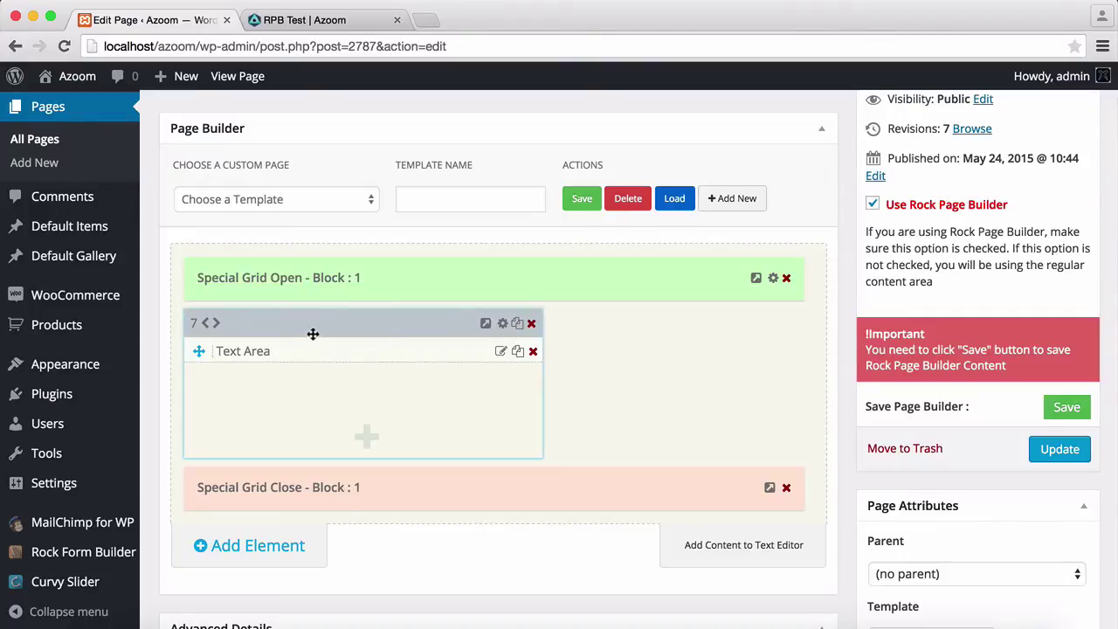
left_click(217, 323)
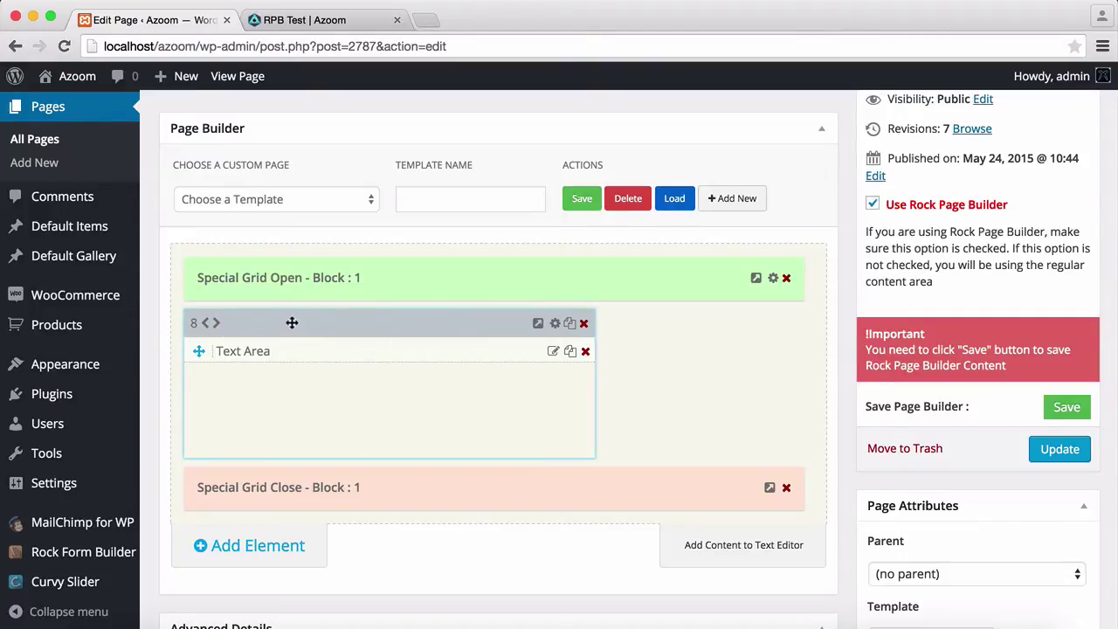
left_click_drag(290, 323, 369, 322)
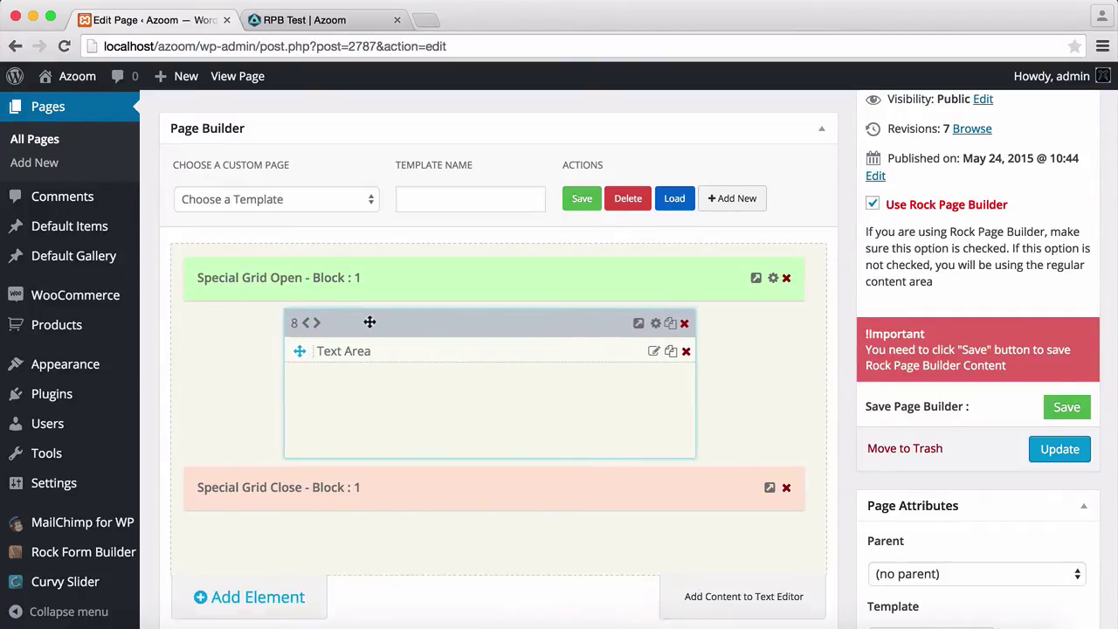
- Set the special grid's width type to Use Background Image in its settings
left_click(773, 279)
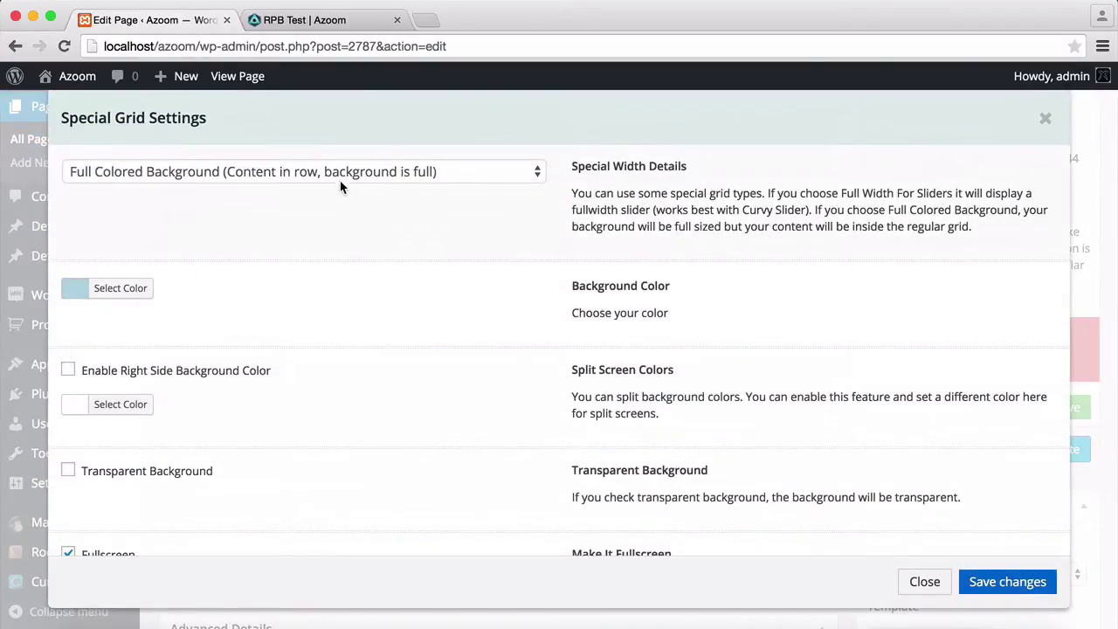
left_click(340, 180)
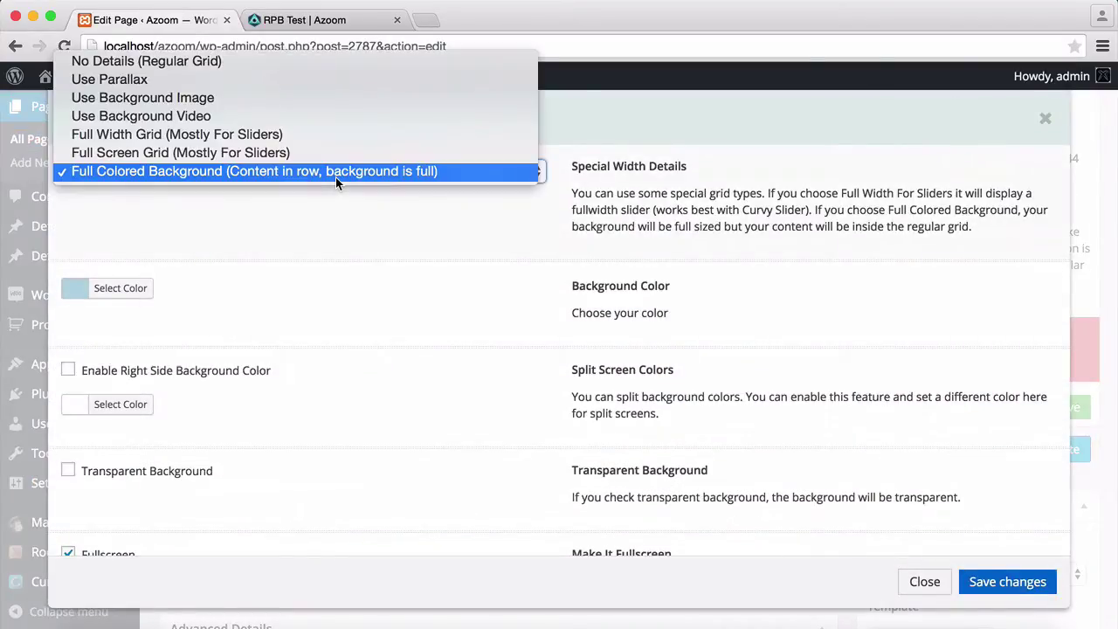
left_click(274, 99)
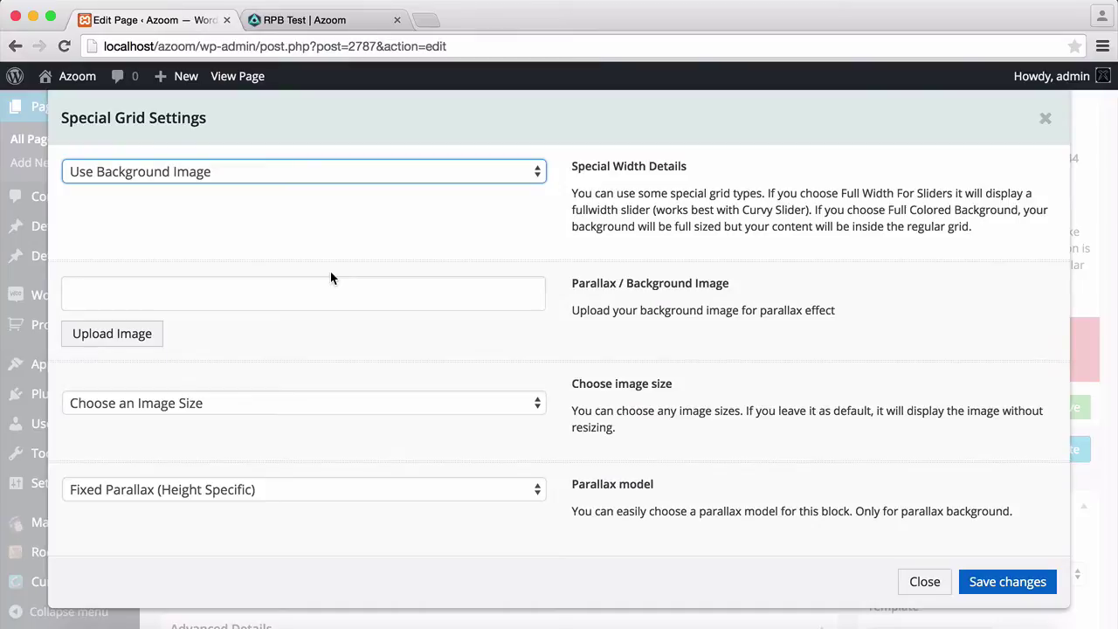
- Upload rock-on-techno-wordpress-audio-post.jpg from the Azoom Files folder in Finder and insert it as the special grid's background image
left_click(146, 337)
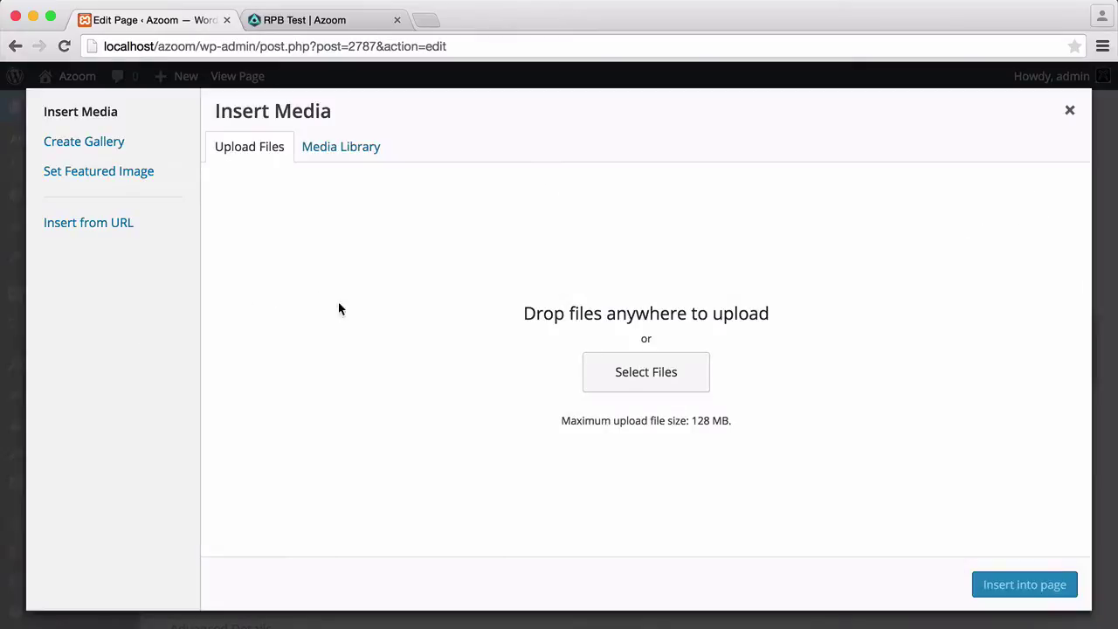
key("ctrl+Up")
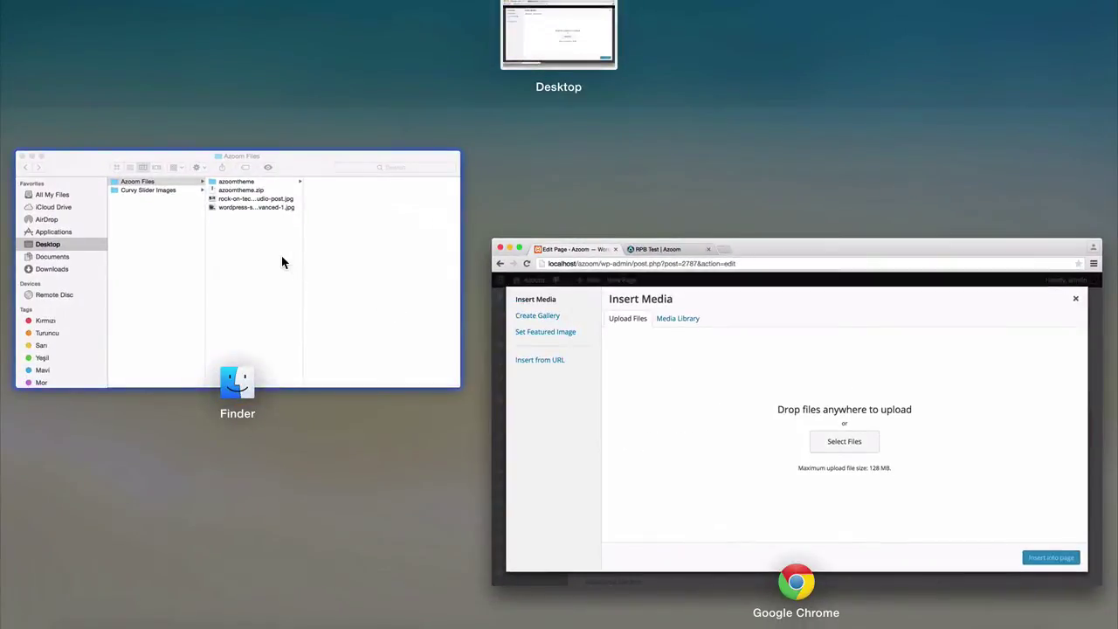
left_click(281, 262)
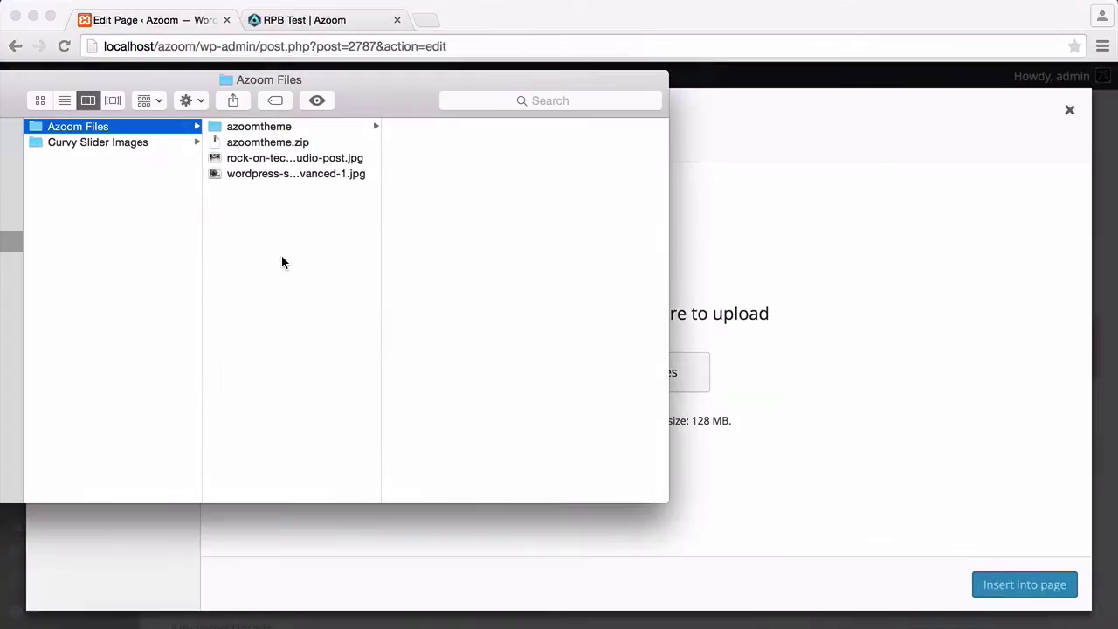
left_click(289, 159)
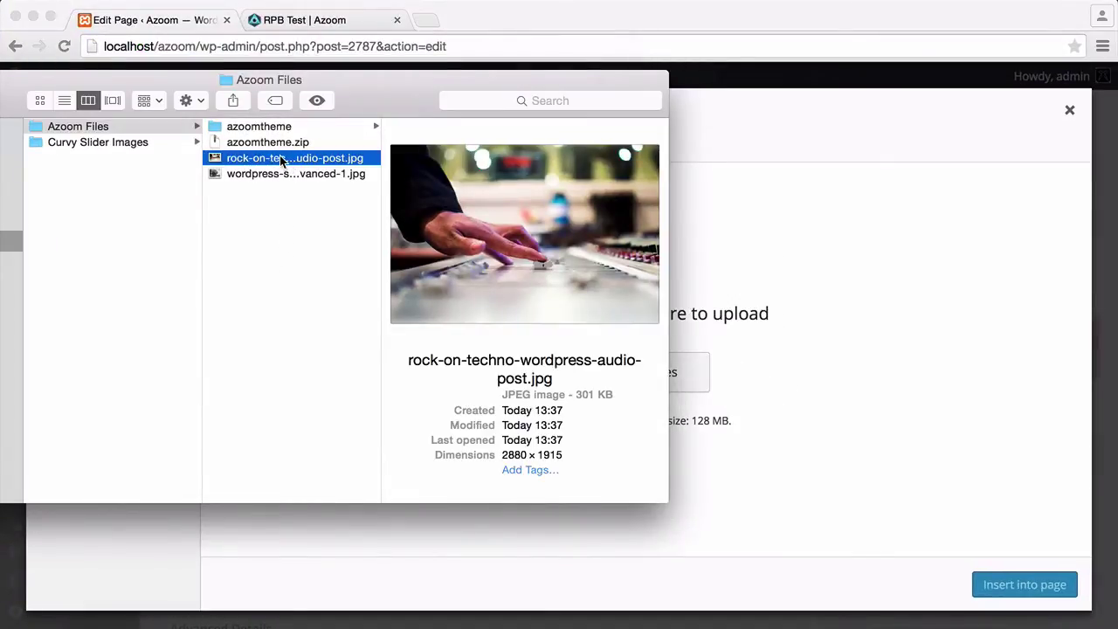
left_click_drag(281, 160, 789, 234)
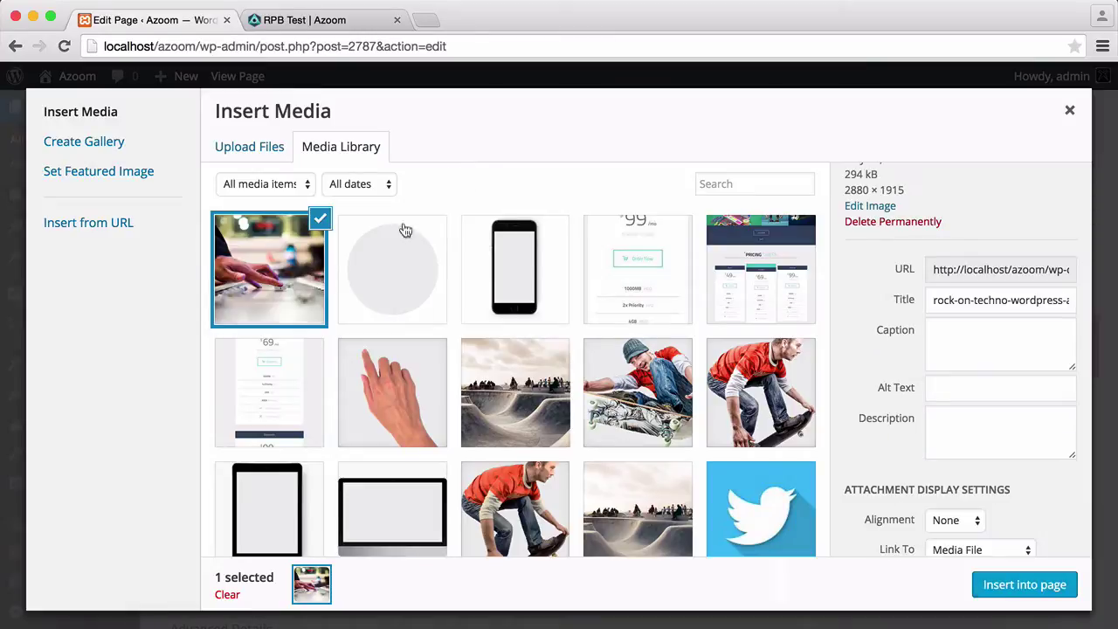
left_click(365, 264)
left_click(288, 265)
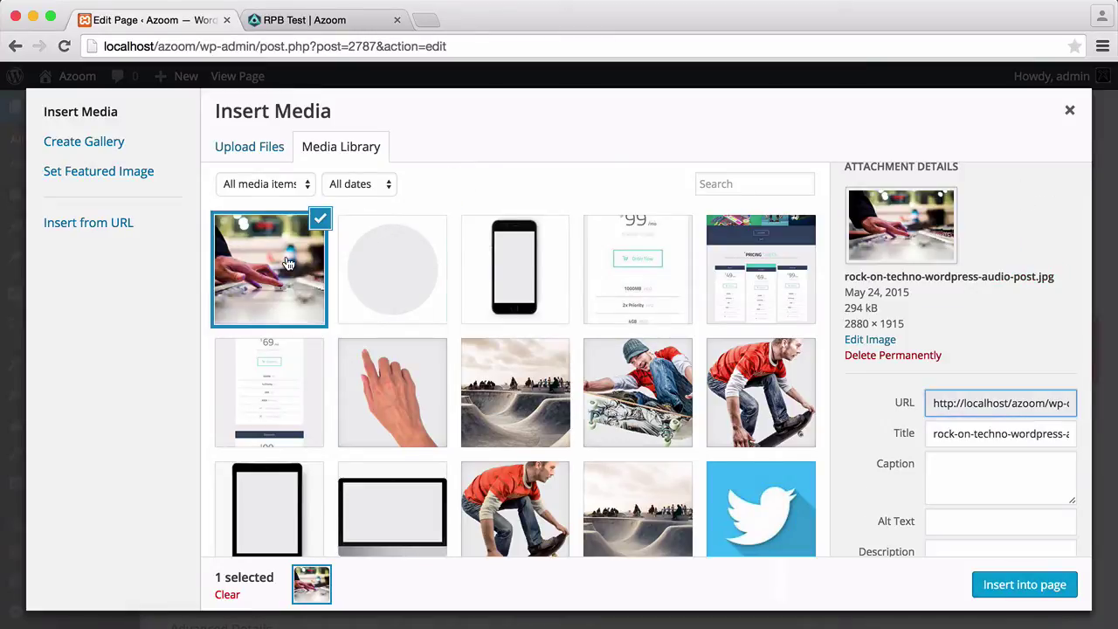
left_click(987, 592)
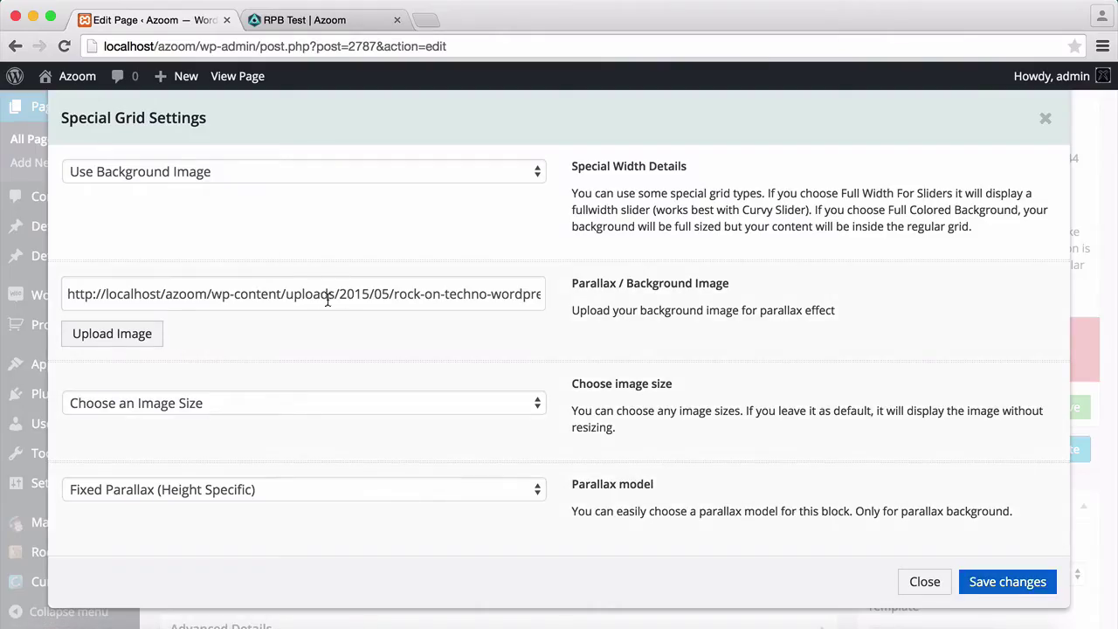
- Set the background image's size to main_big 1440x1080
scroll(463, 340, "down", 3)
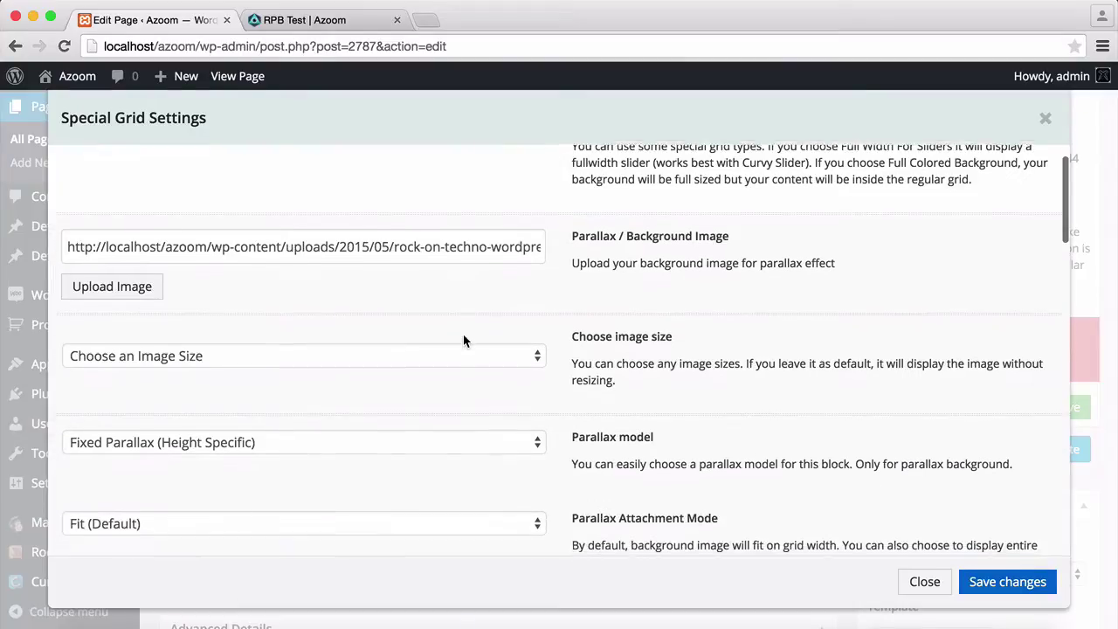
left_click(441, 320)
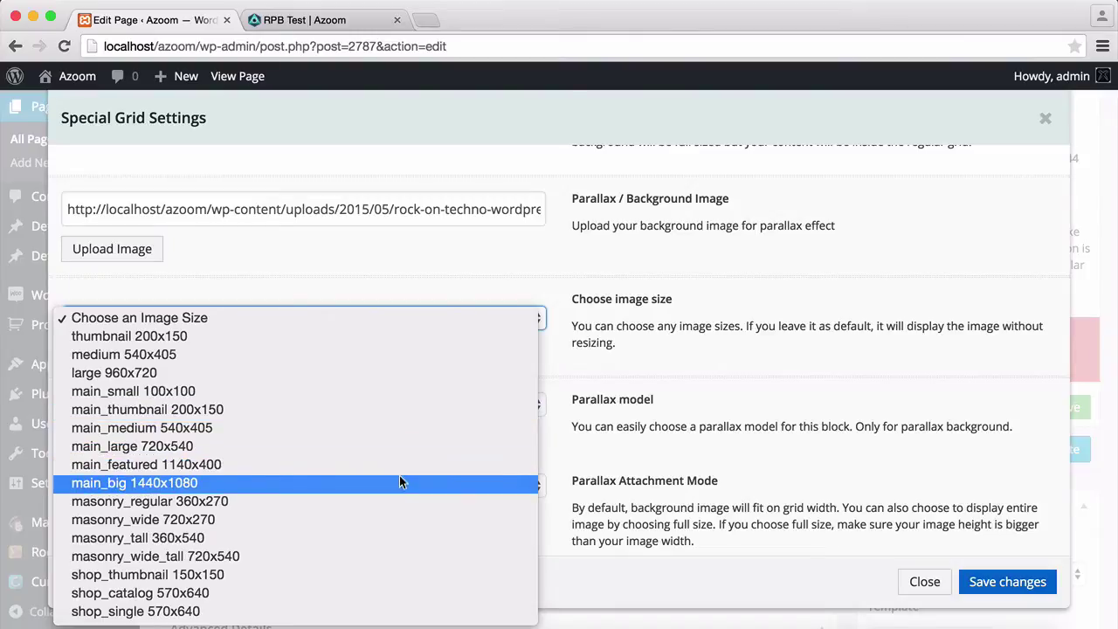
left_click(398, 478)
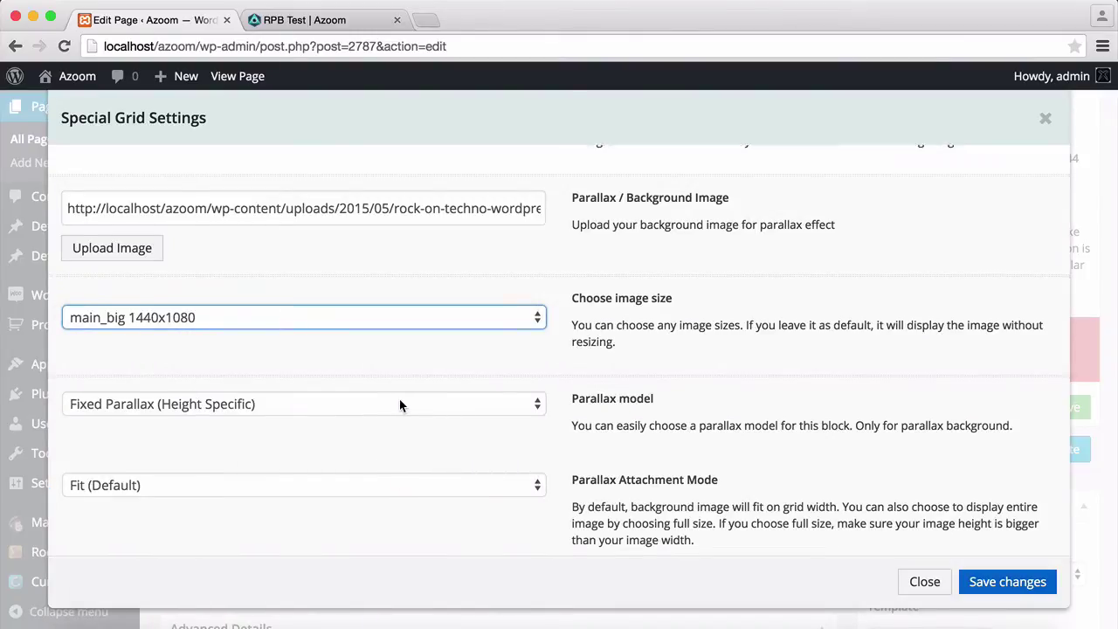
- Set the image background overlay color to black (#000000) with an opacity of 80 and save the special grid settings
scroll(399, 402, "down", 3)
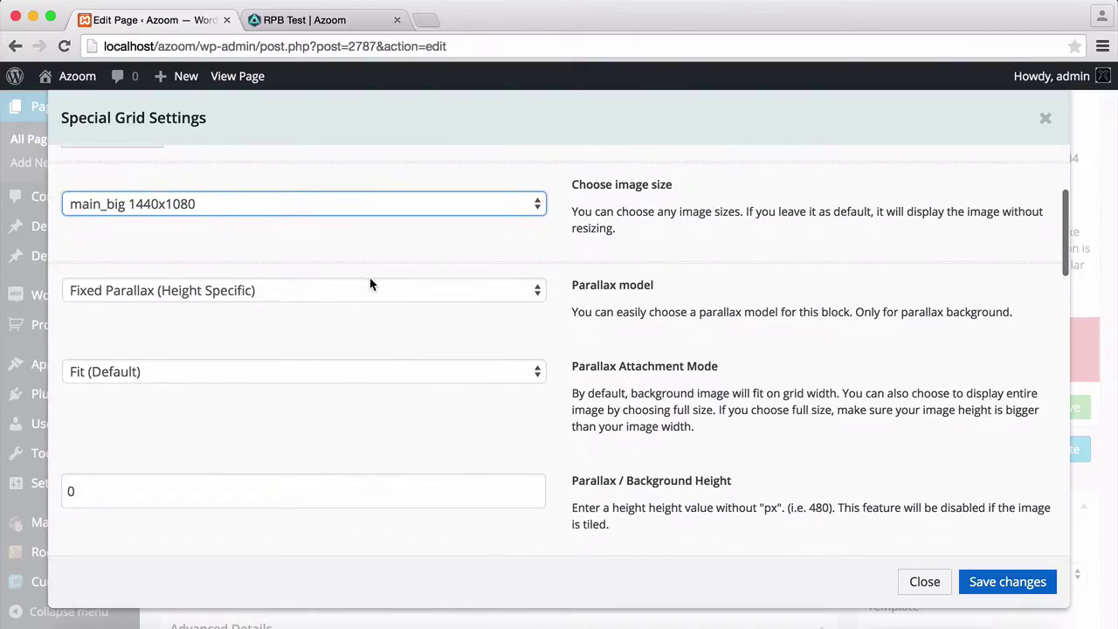
scroll(340, 417, "down", 6)
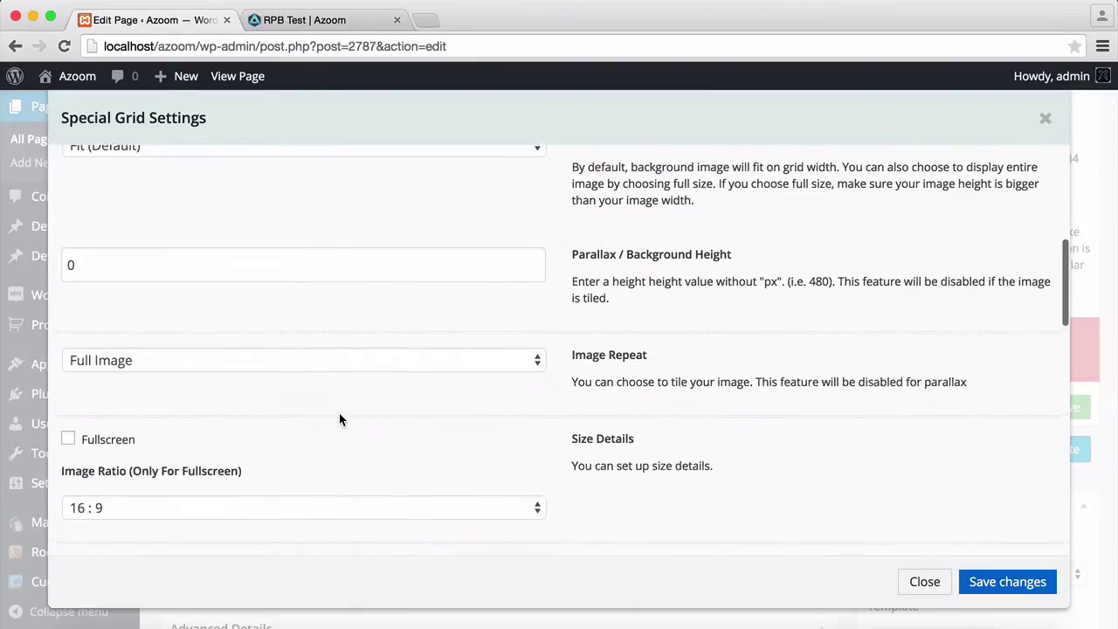
scroll(339, 420, "down", 1)
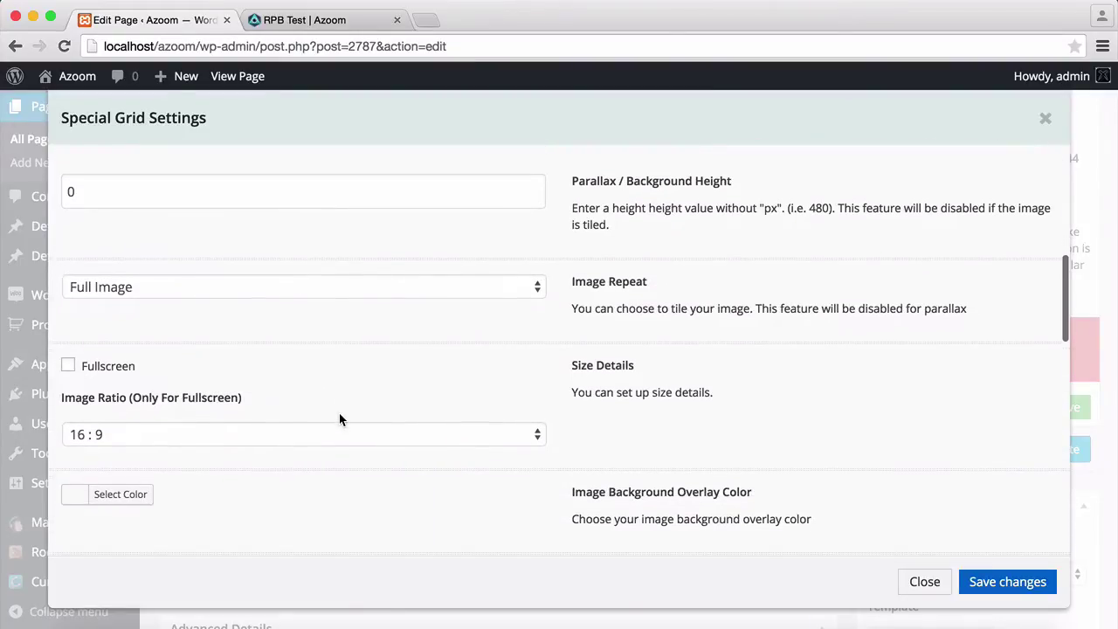
left_click(325, 286)
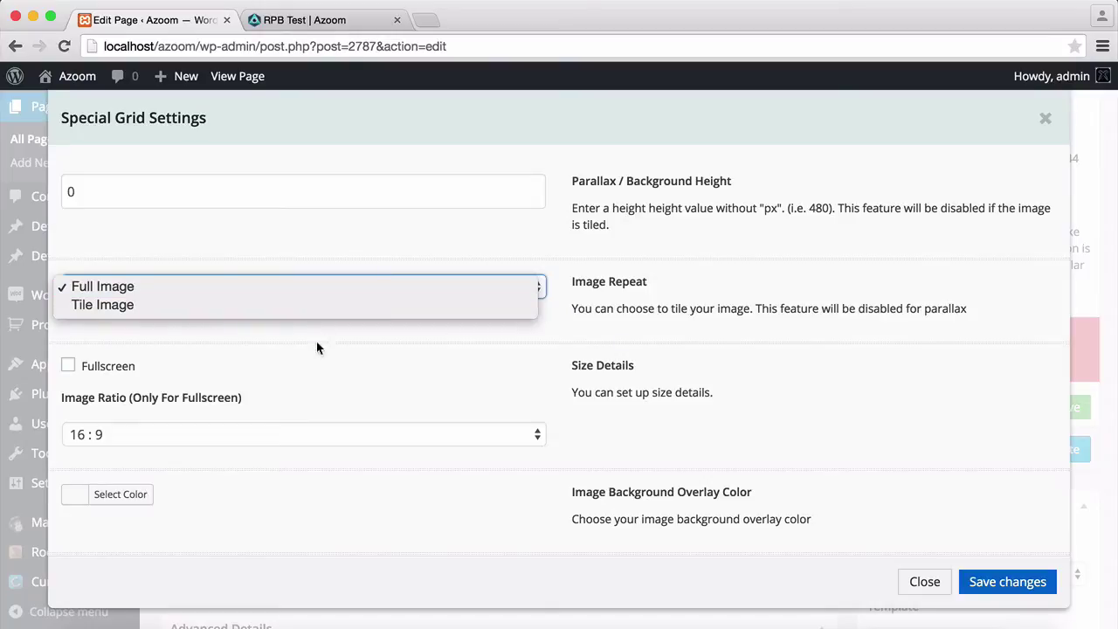
left_click(306, 365)
scroll(304, 365, "down", 3)
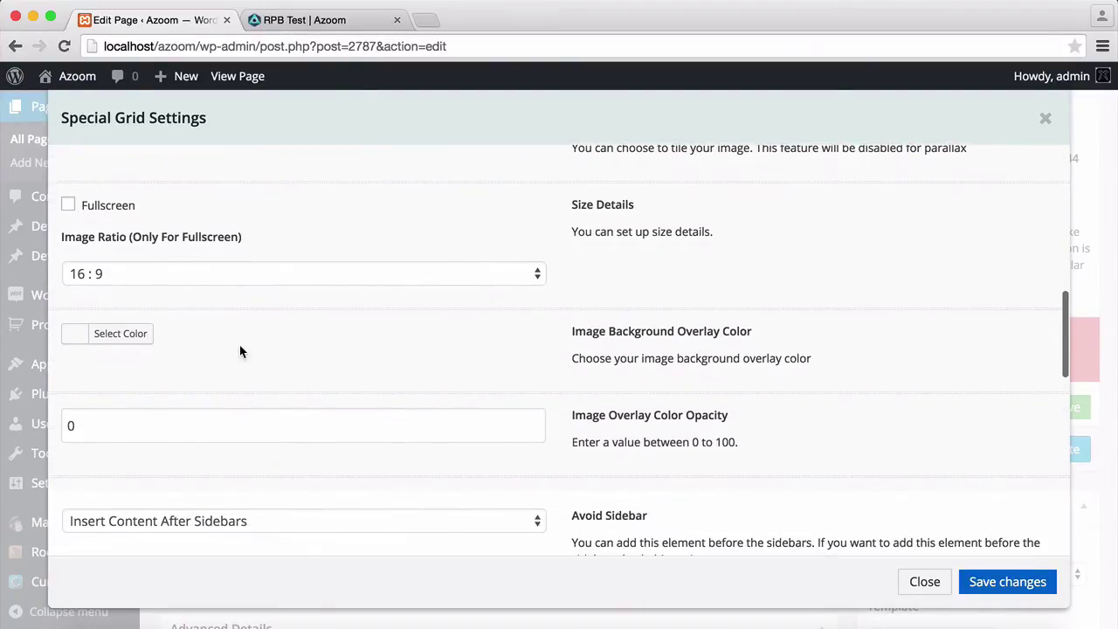
left_click(80, 338)
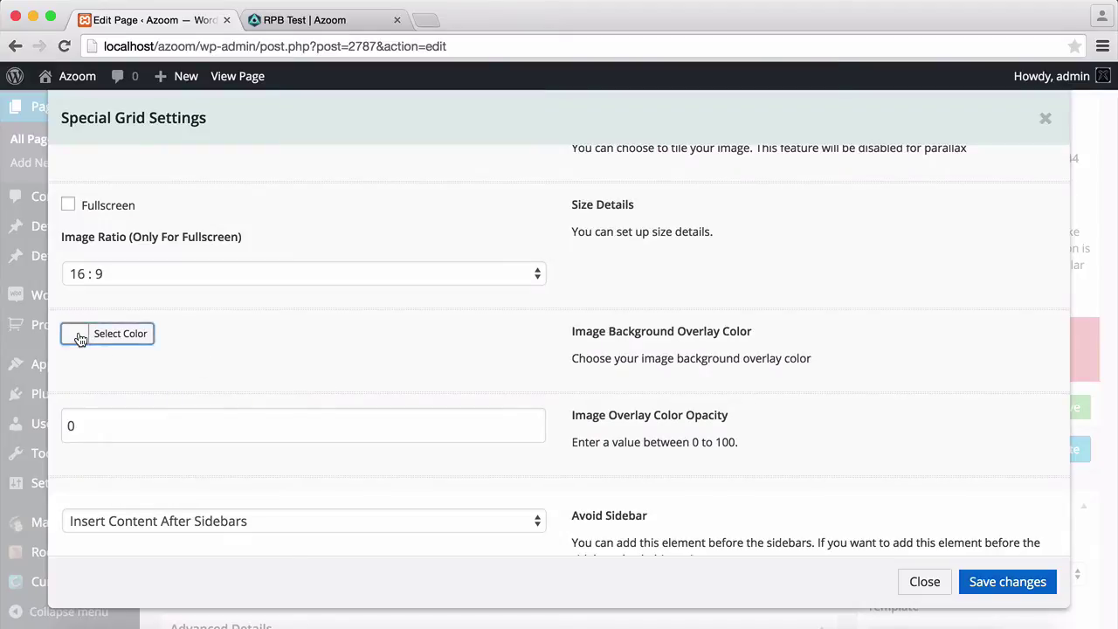
left_click(78, 535)
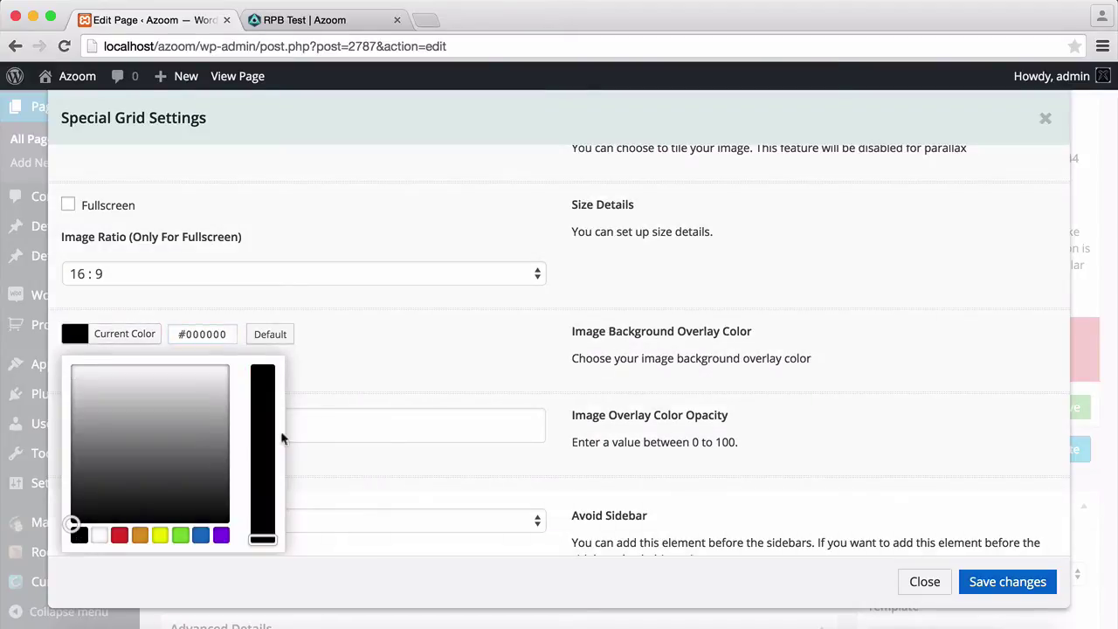
left_click(331, 426)
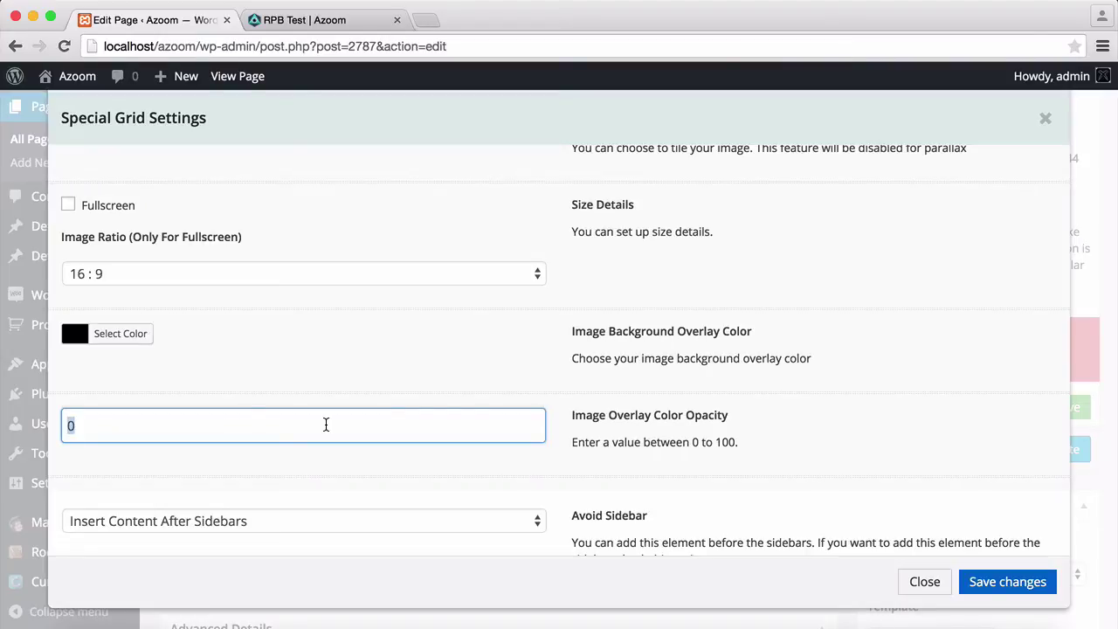
type("80")
scroll(770, 350, "down", 2)
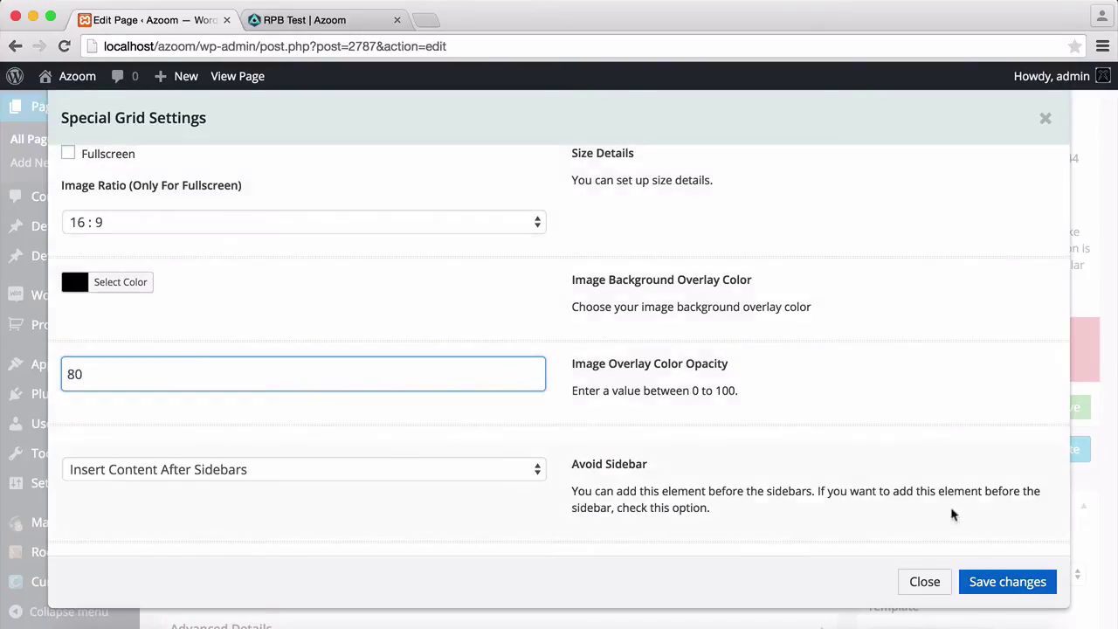
left_click(969, 581)
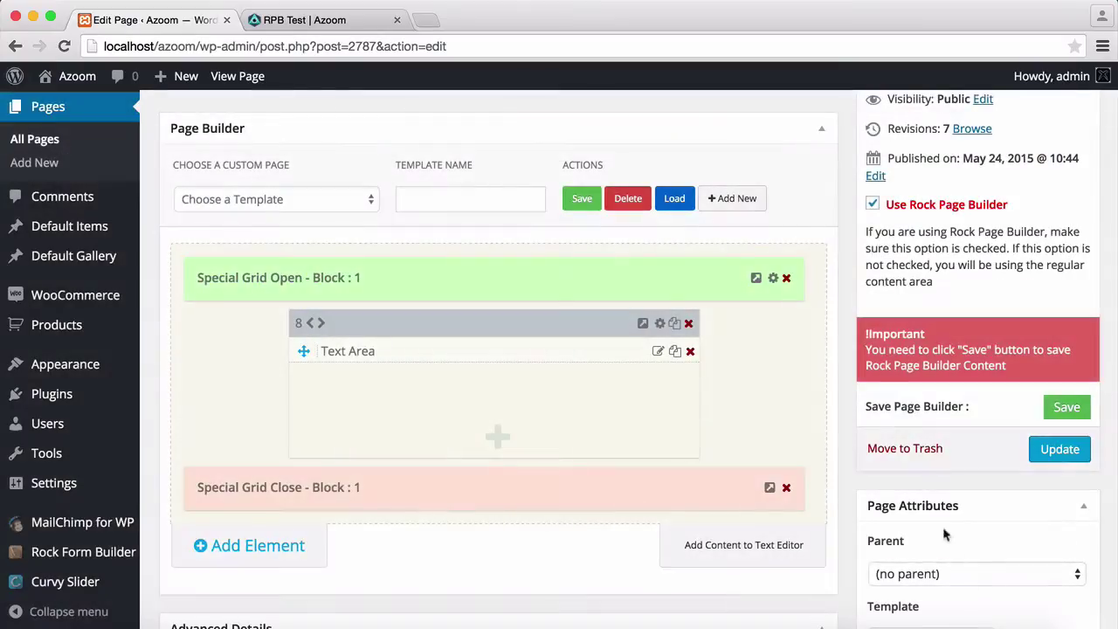
- Save the page builder content, reload the RPB Test page and examine the text's readability over the background image
left_click(1058, 409)
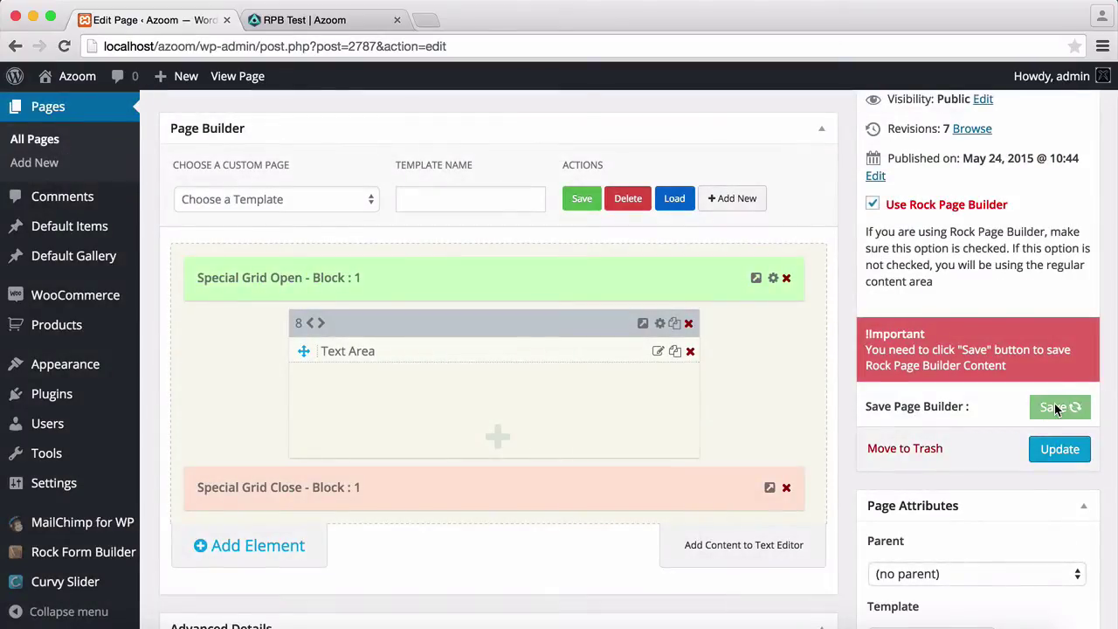
left_click(317, 22)
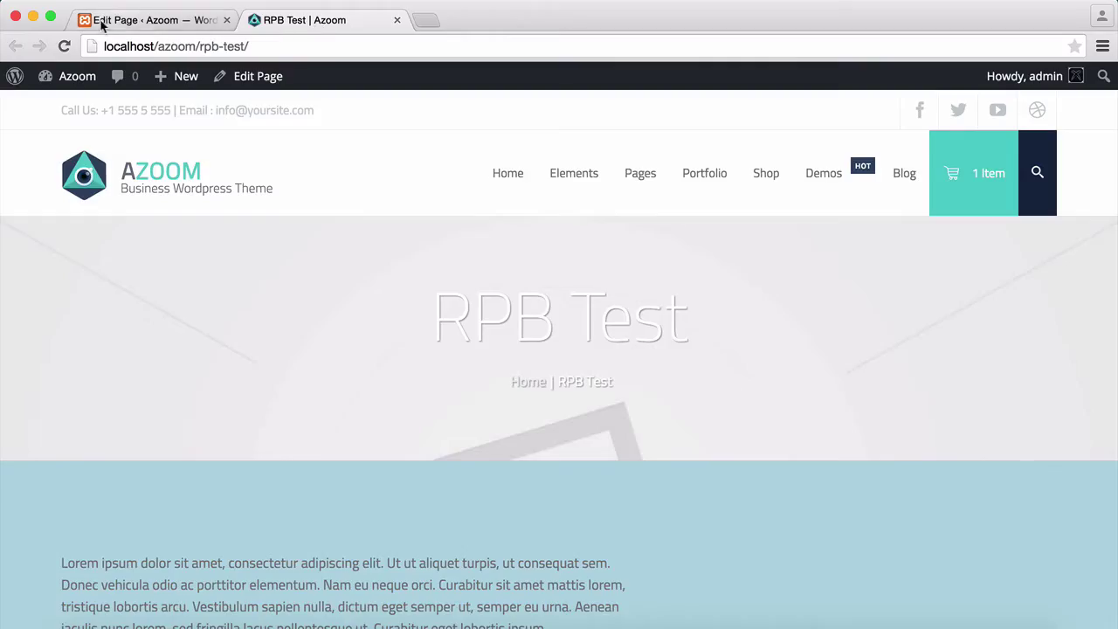
left_click(63, 46)
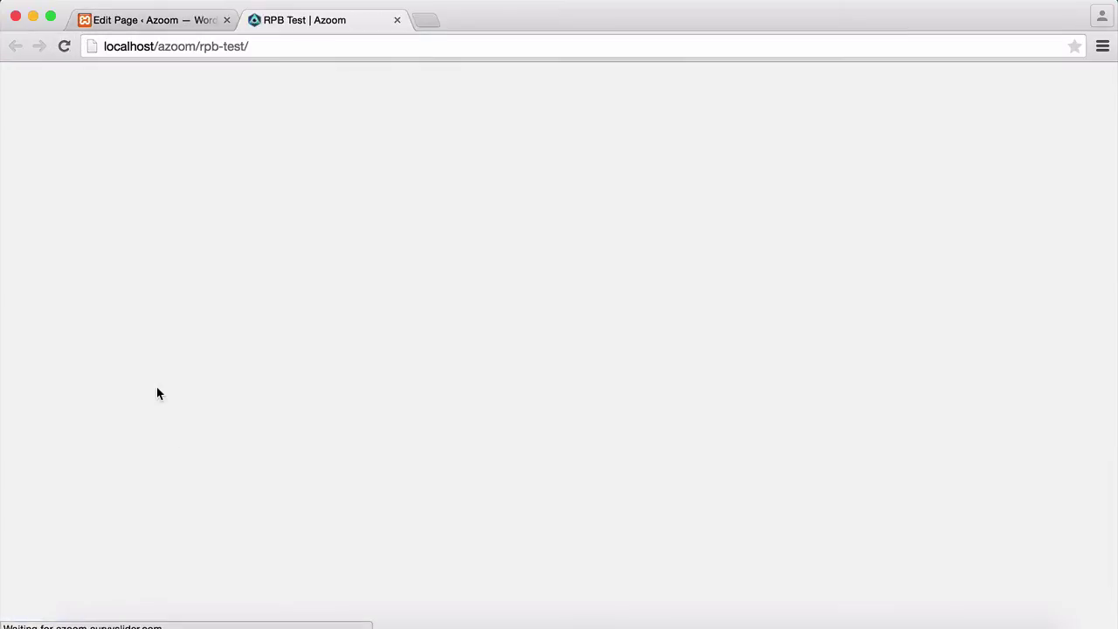
scroll(157, 388, "down", 3)
scroll(156, 387, "down", 1)
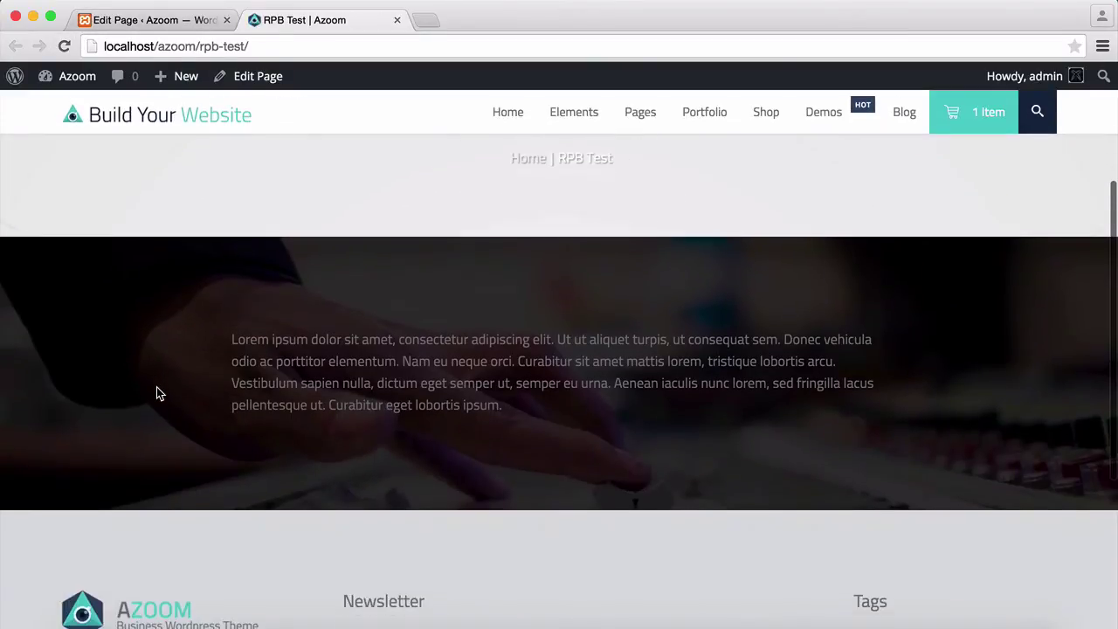
scroll(156, 386, "up", 1)
scroll(156, 387, "down", 2)
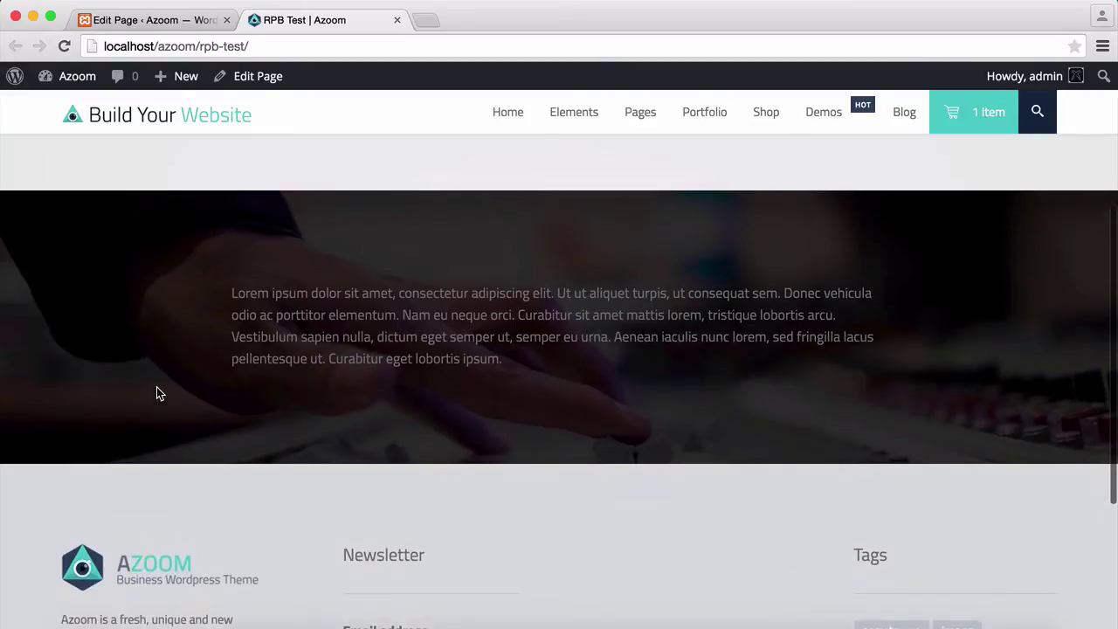
scroll(161, 382, "up", 1)
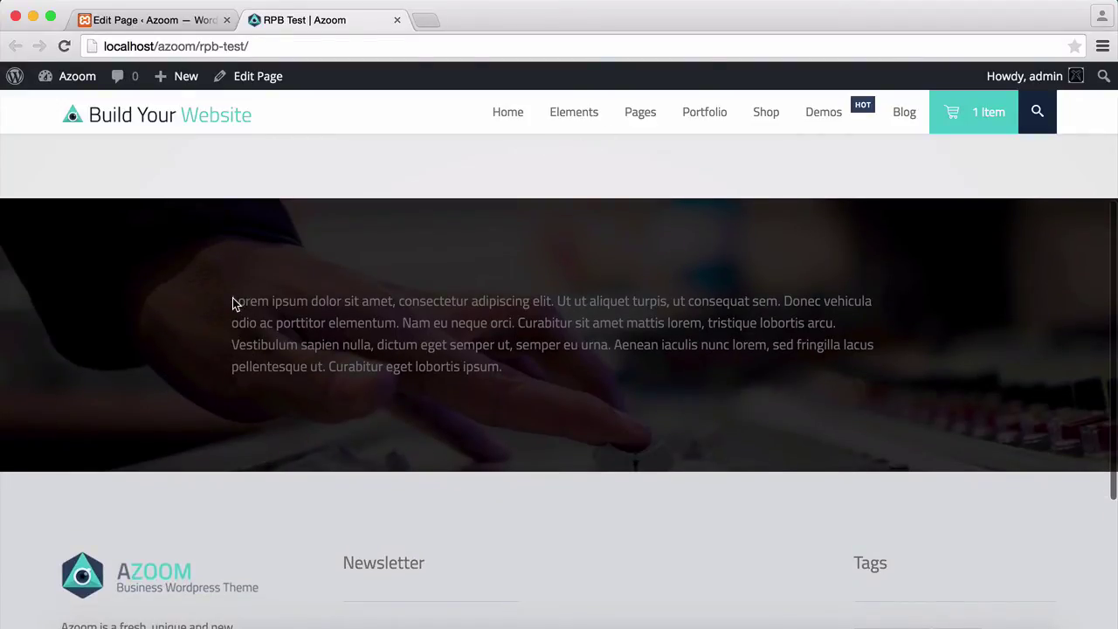
left_click_drag(232, 302, 292, 347)
left_click(76, 324)
- Back in the page editor, enable Use Light Font Colors for the special grid and save its settings
left_click(166, 20)
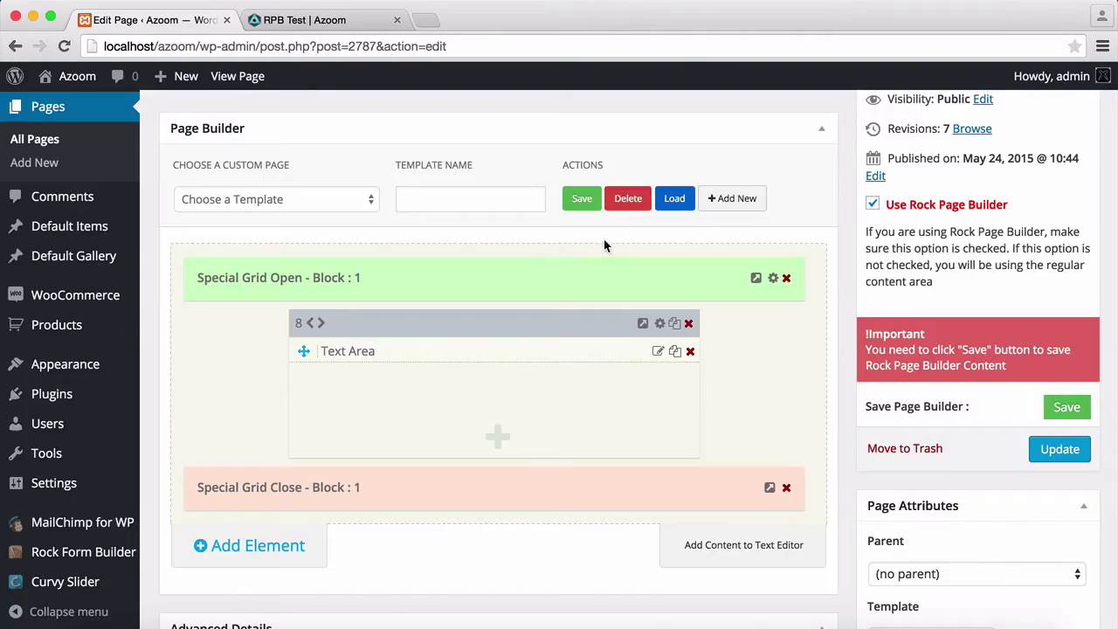
left_click(774, 279)
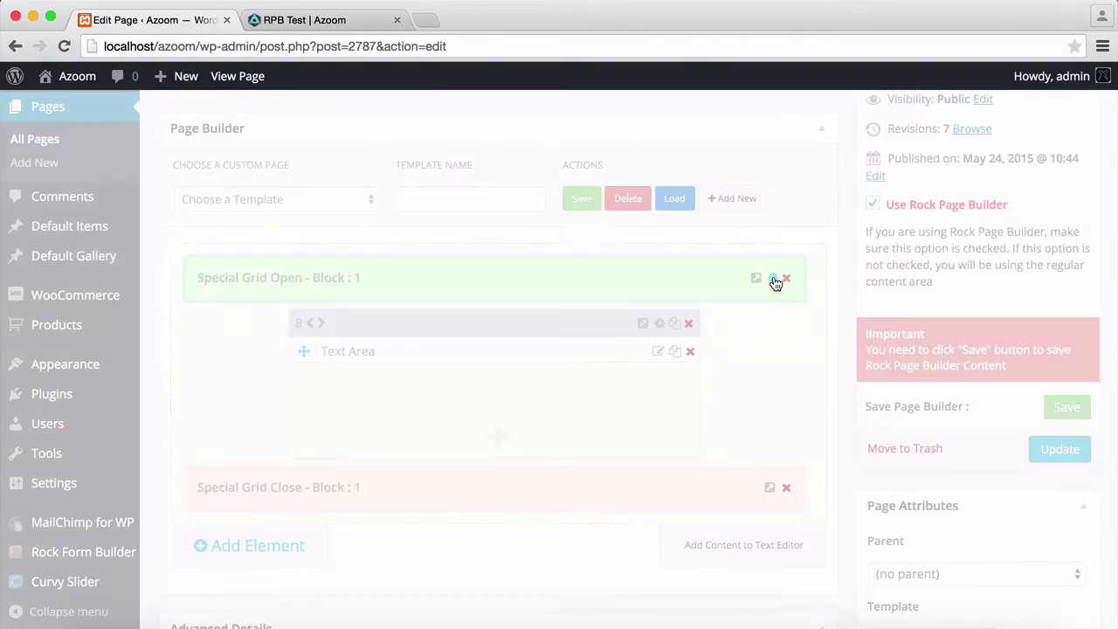
scroll(709, 243, "down", 6)
scroll(709, 243, "down", 10)
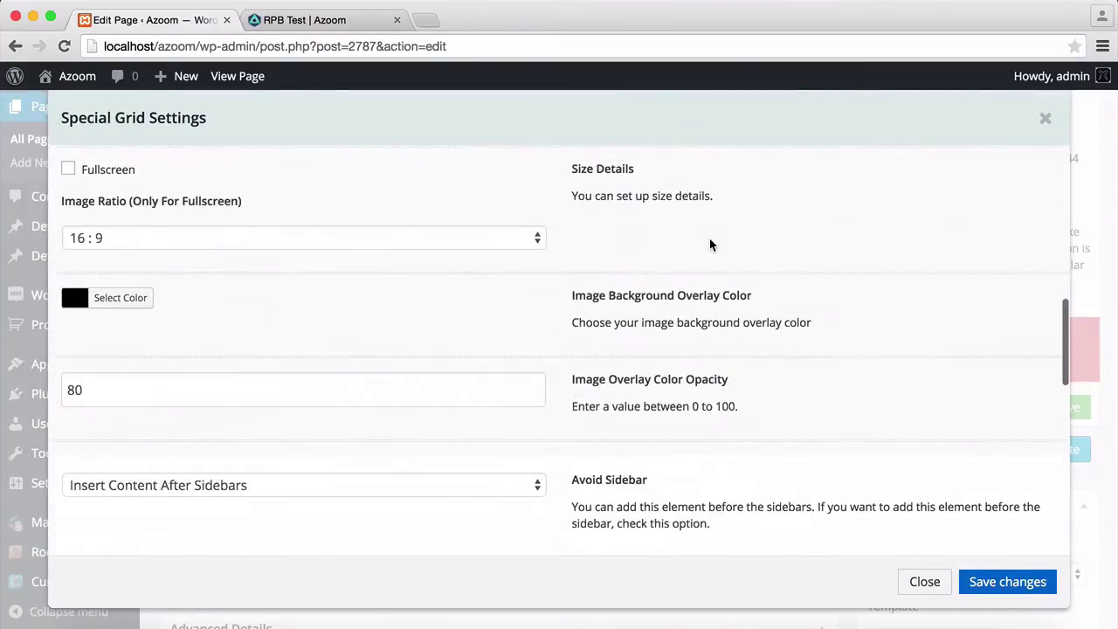
scroll(709, 243, "up", 2)
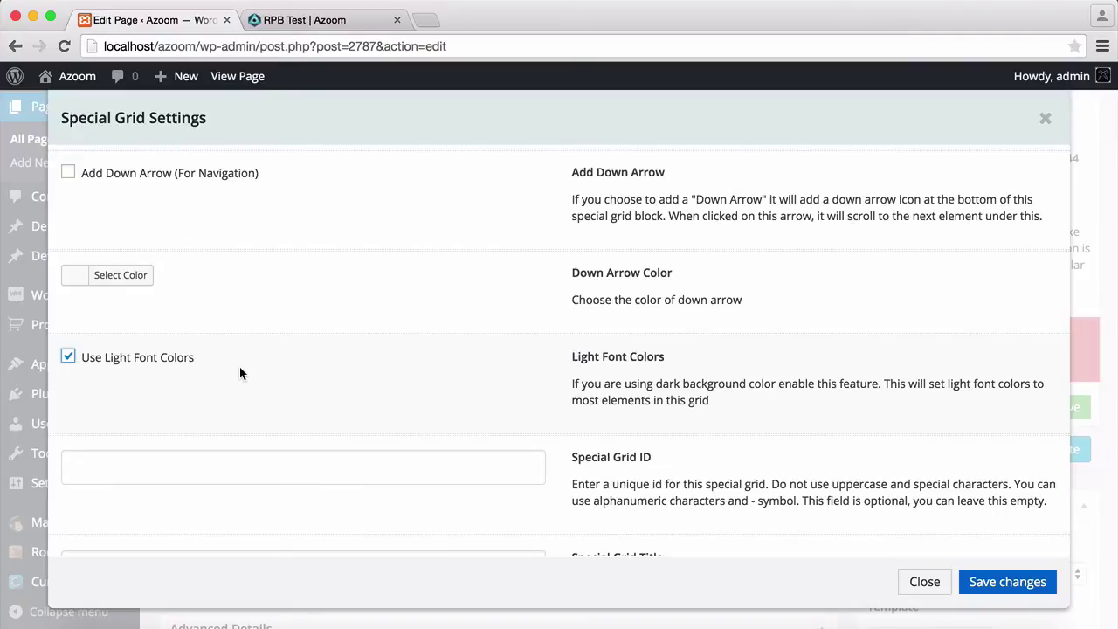
left_click(1051, 580)
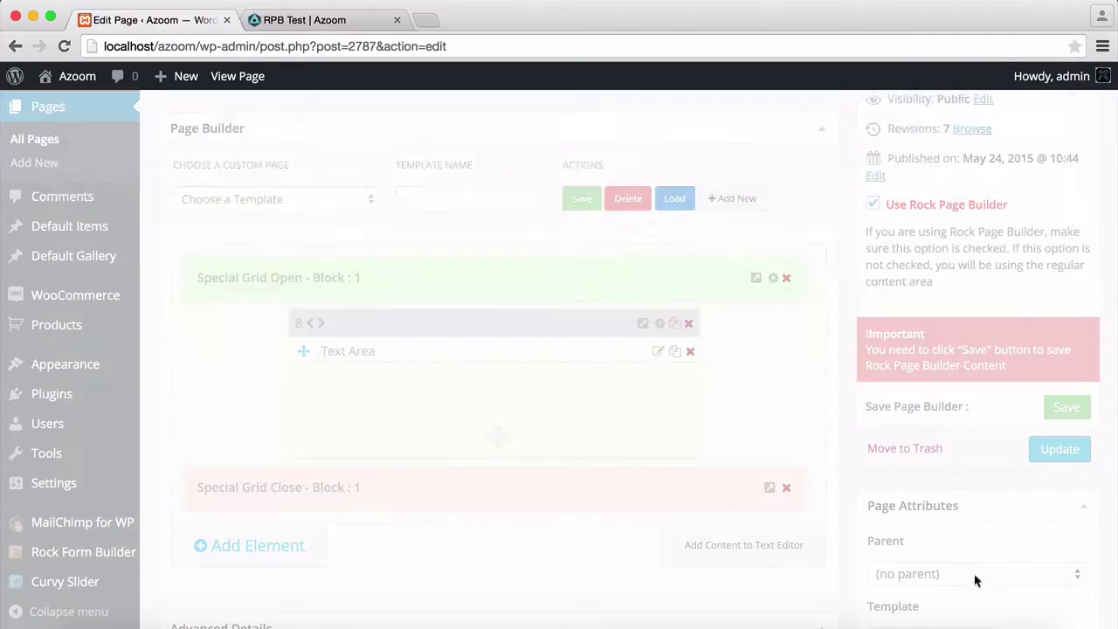
- Save the page builder content, reload the RPB Test page to check the text color, and return to the page editor
left_click(1067, 404)
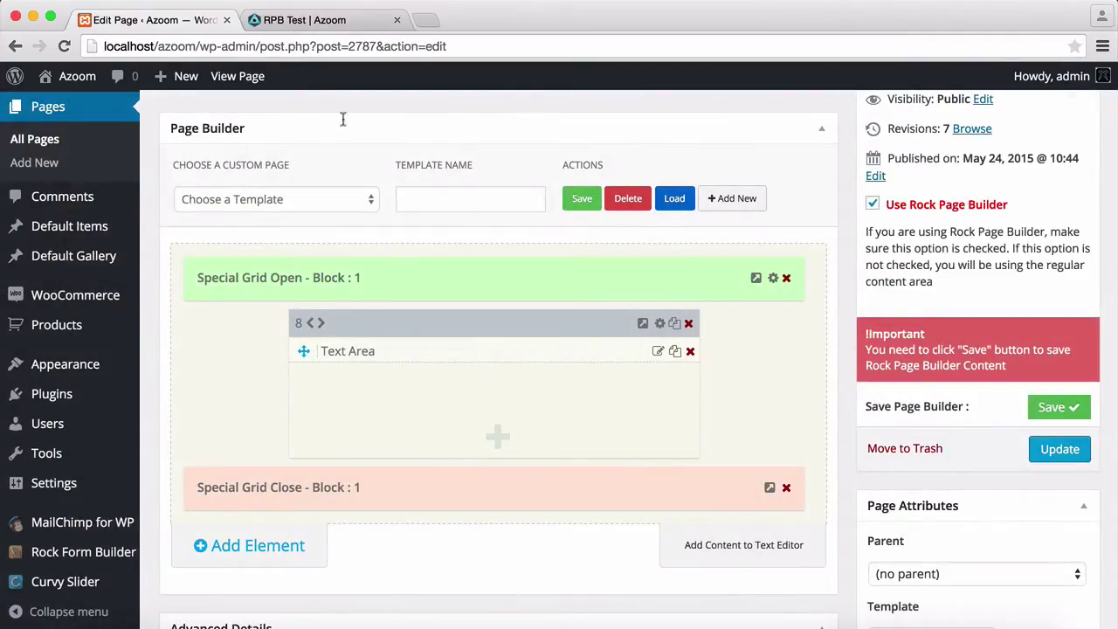
left_click(288, 18)
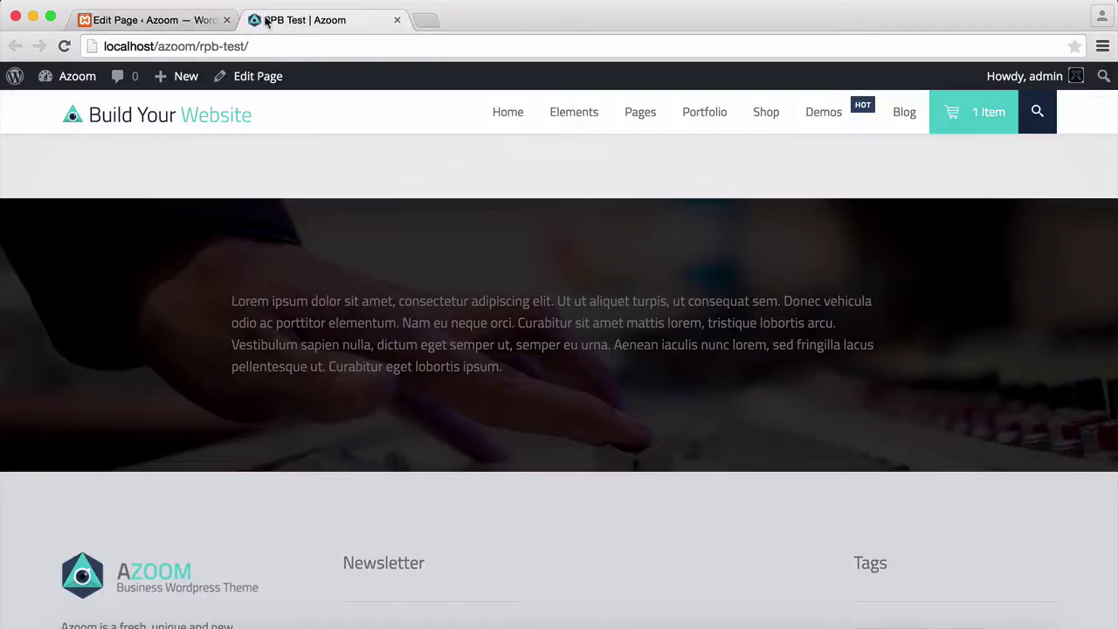
left_click(64, 47)
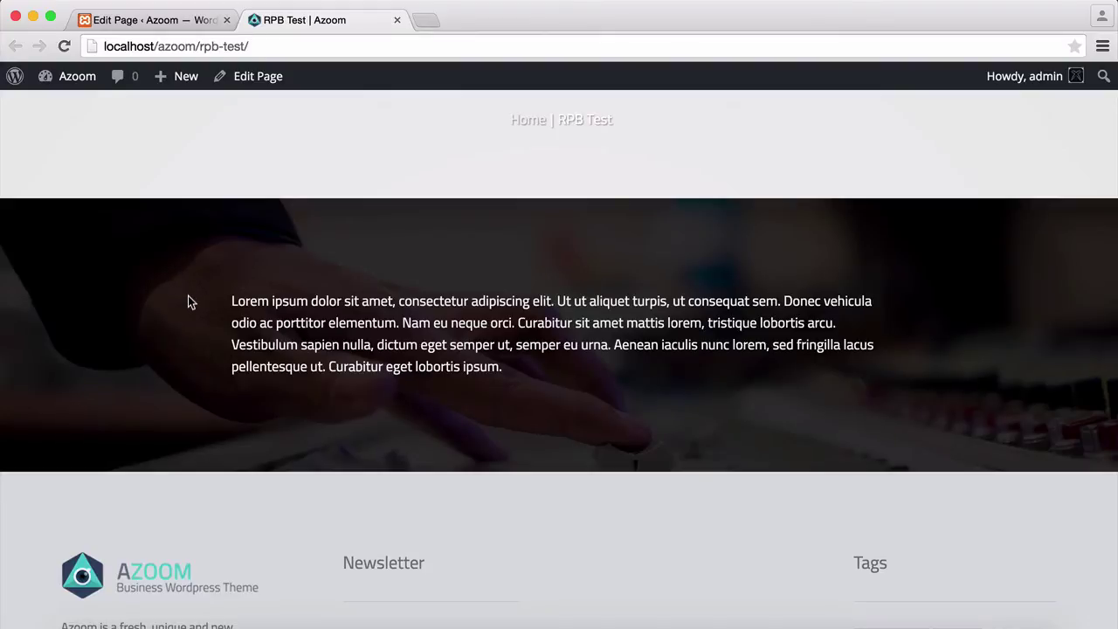
left_click(175, 21)
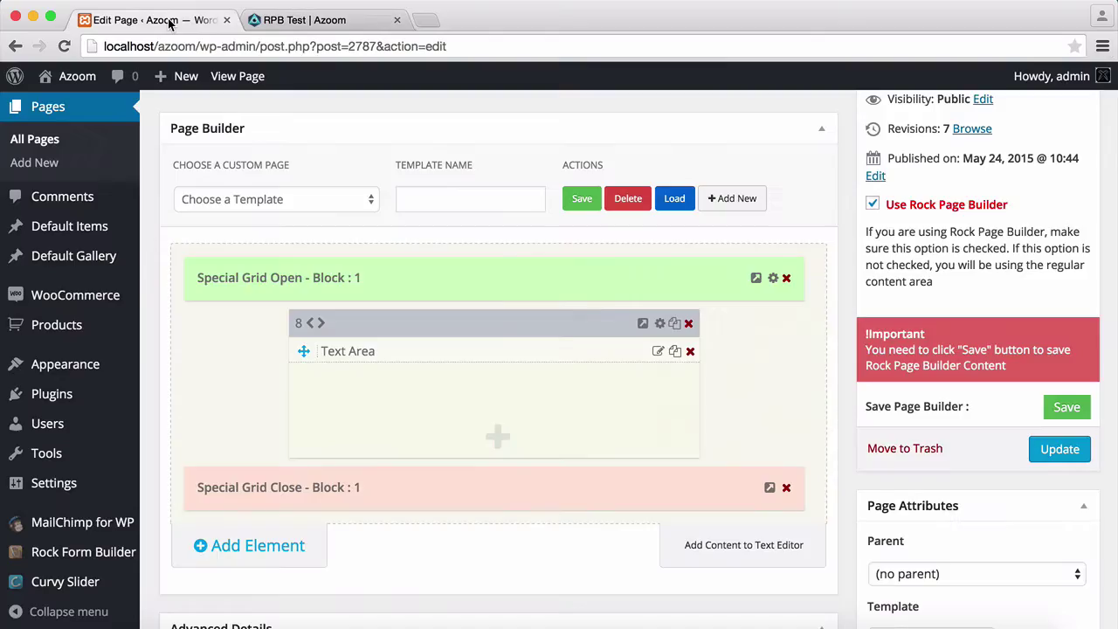
- Set the special grid's image overlay color opacity to 70 and save the grid settings
left_click(773, 279)
scroll(633, 275, "down", 5)
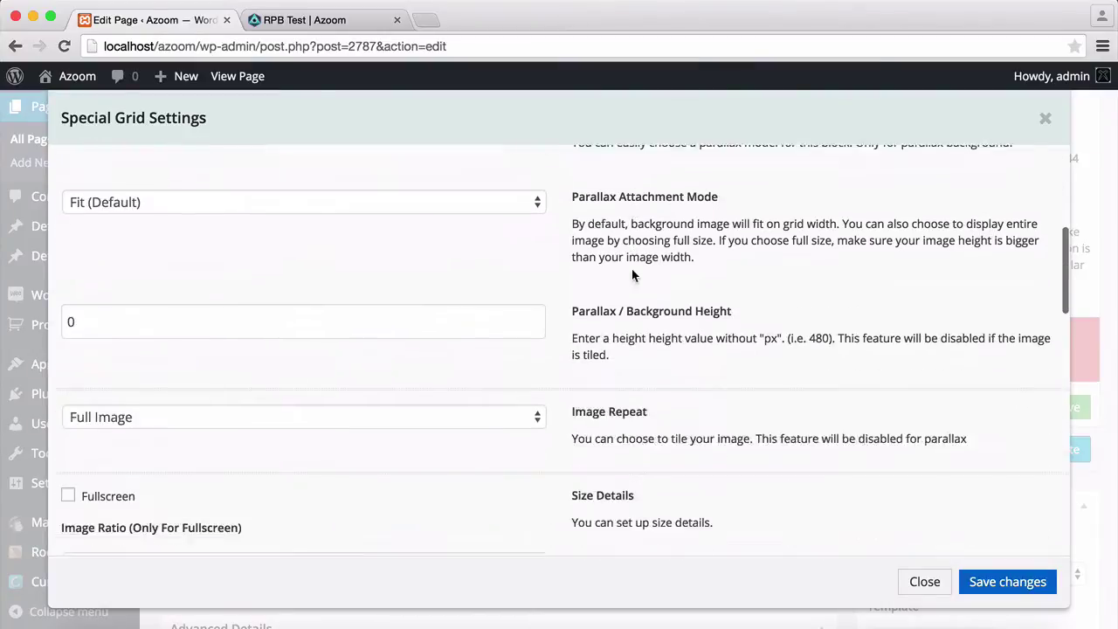
scroll(633, 275, "down", 5)
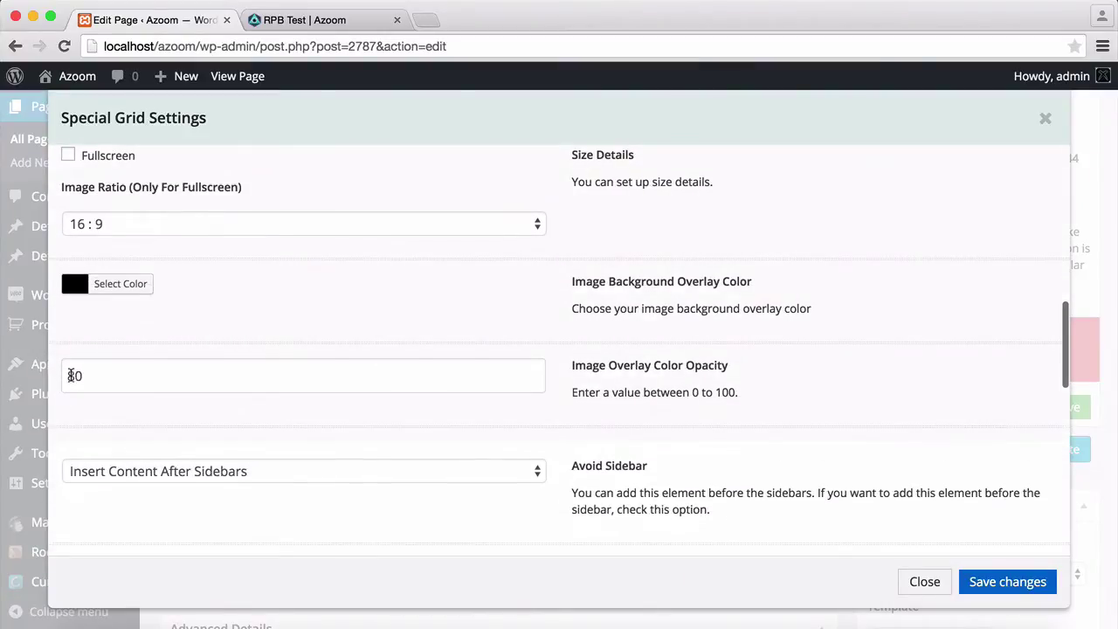
left_click(70, 375)
left_click_drag(79, 376, 71, 374)
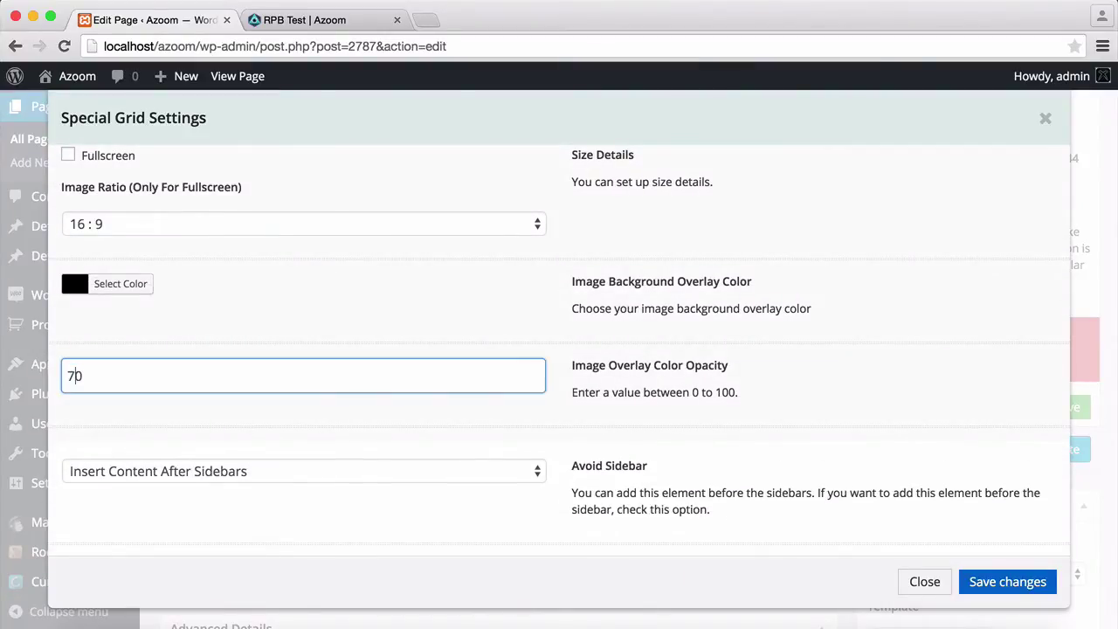
left_click(972, 581)
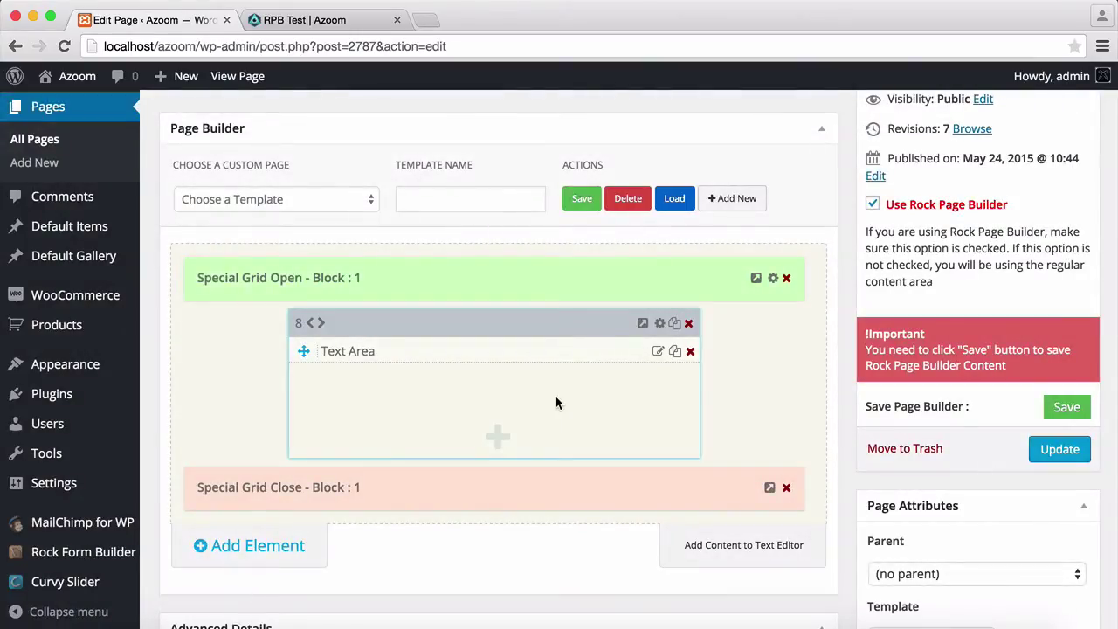
- Add a Button element in a 4/12 column and move it inside the special grid, below the text area
left_click(262, 545)
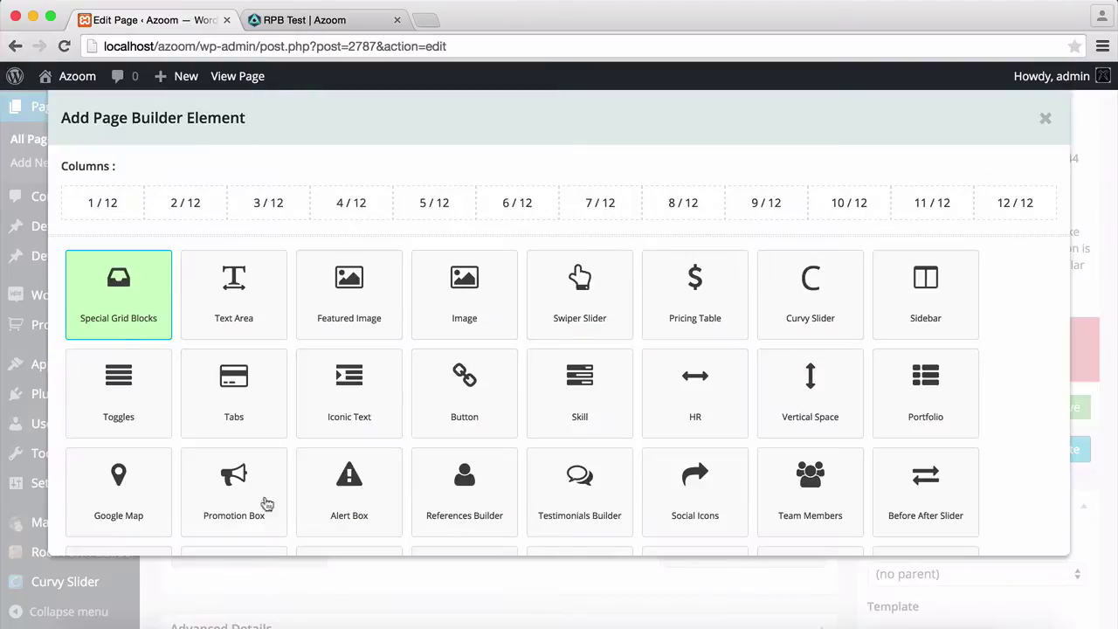
left_click(338, 213)
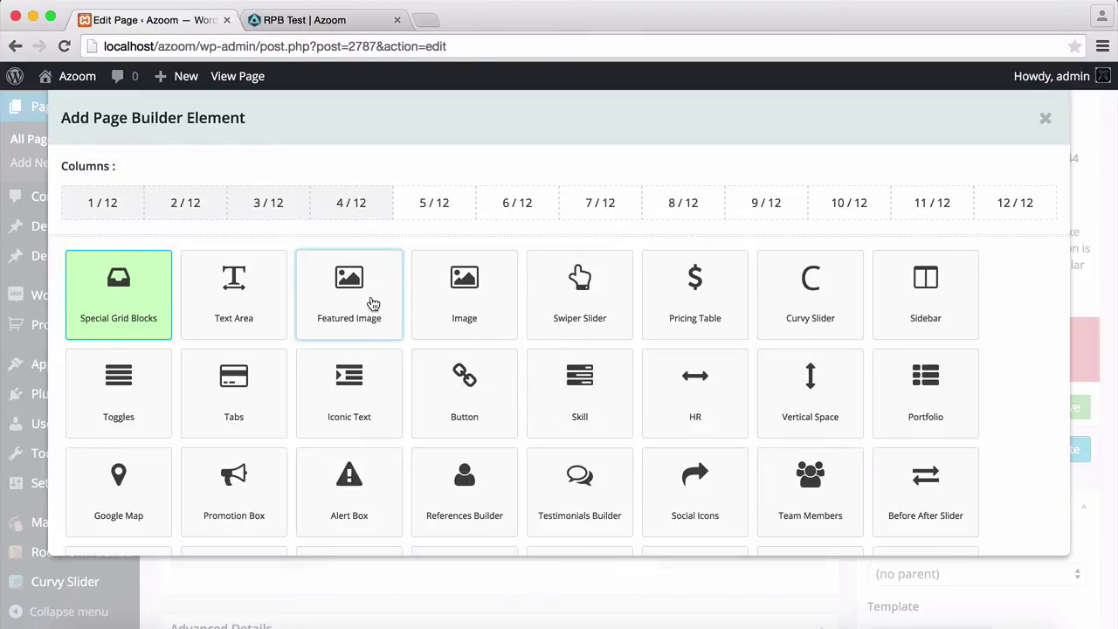
left_click(471, 379)
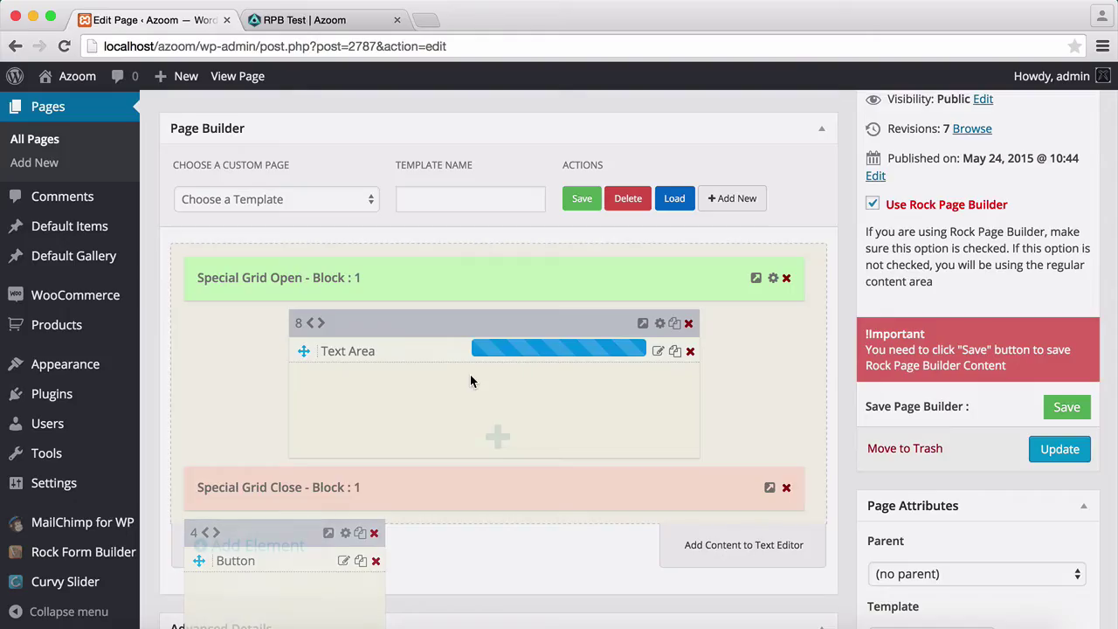
scroll(461, 536, "down", 2)
scroll(461, 544, "down", 1)
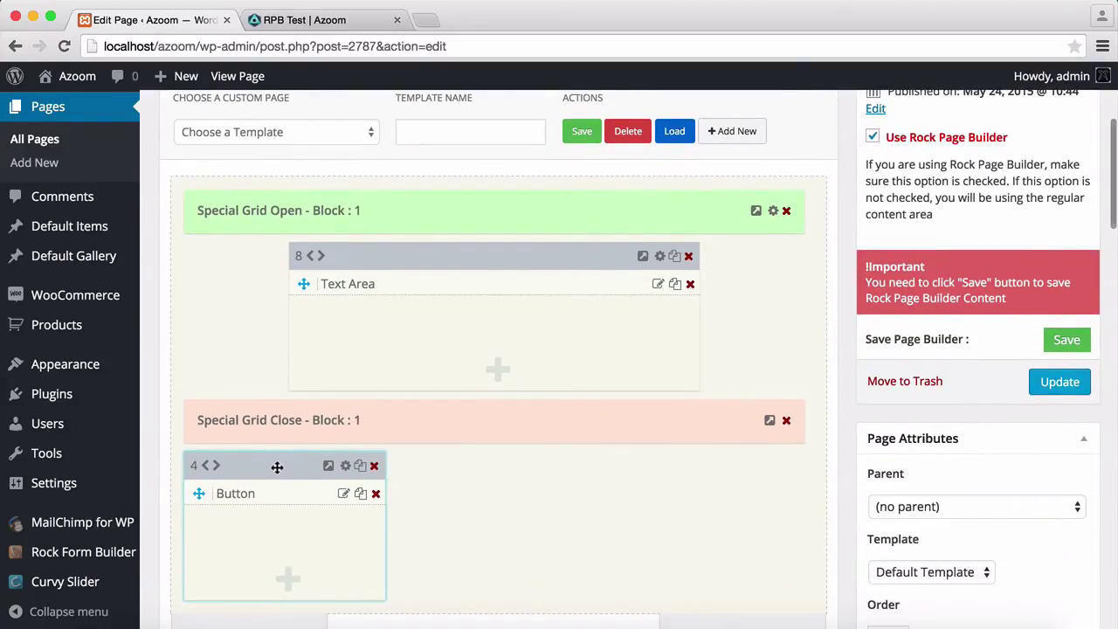
left_click_drag(277, 466, 371, 412)
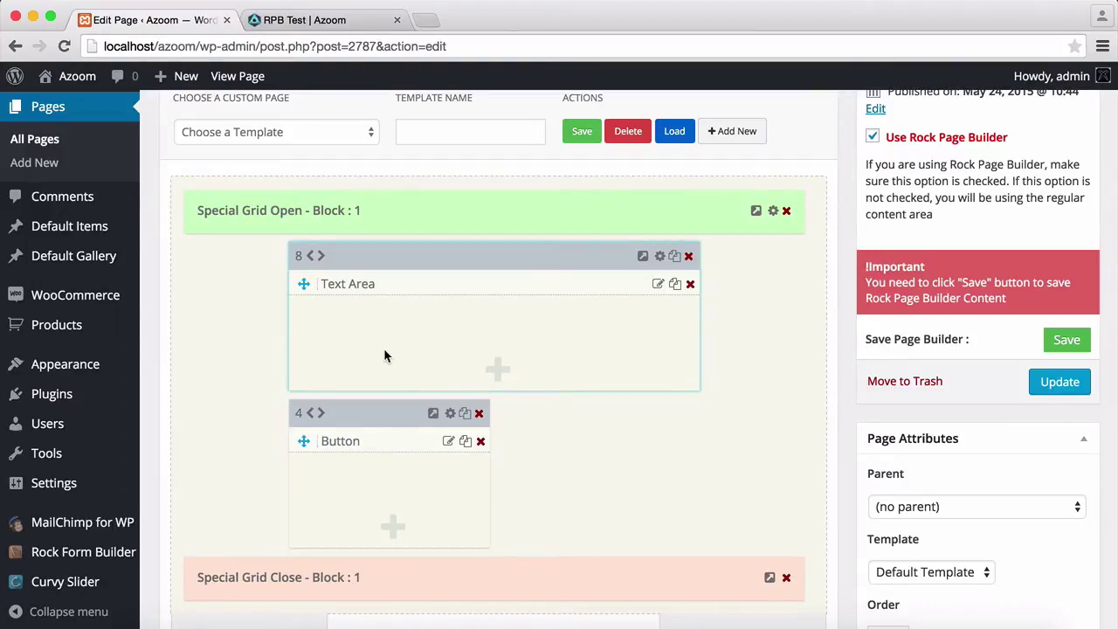
- Open the Button element's settings and replace the button text with "Discover"
double_click(398, 446)
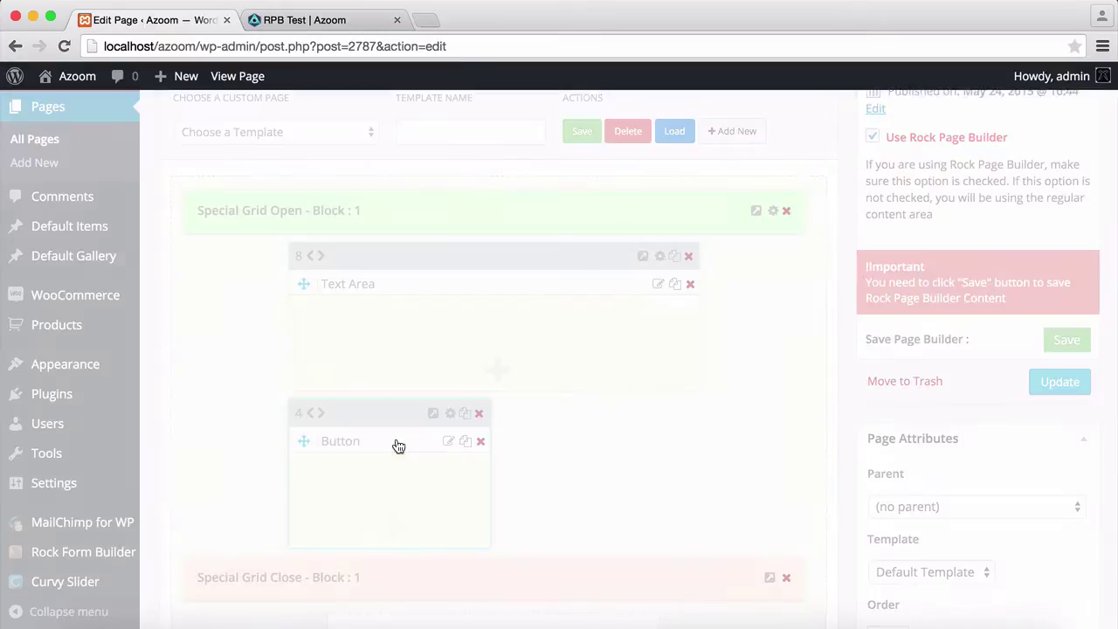
left_click(273, 177)
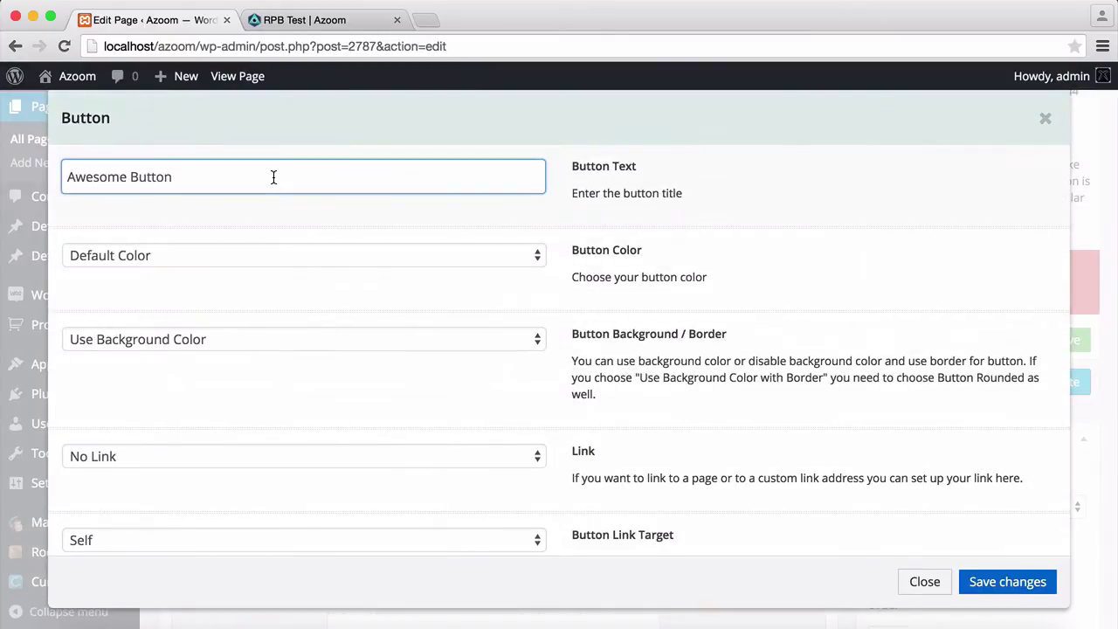
key("BackSpace")
key("BackSpace")
key("BackSpace")
key("BackSpace")
key("BackSpace")
key("BackSpace")
key("BackSpace")
key("BackSpace")
key("BackSpace")
key("BackSpace")
key("BackSpace")
key("BackSpace")
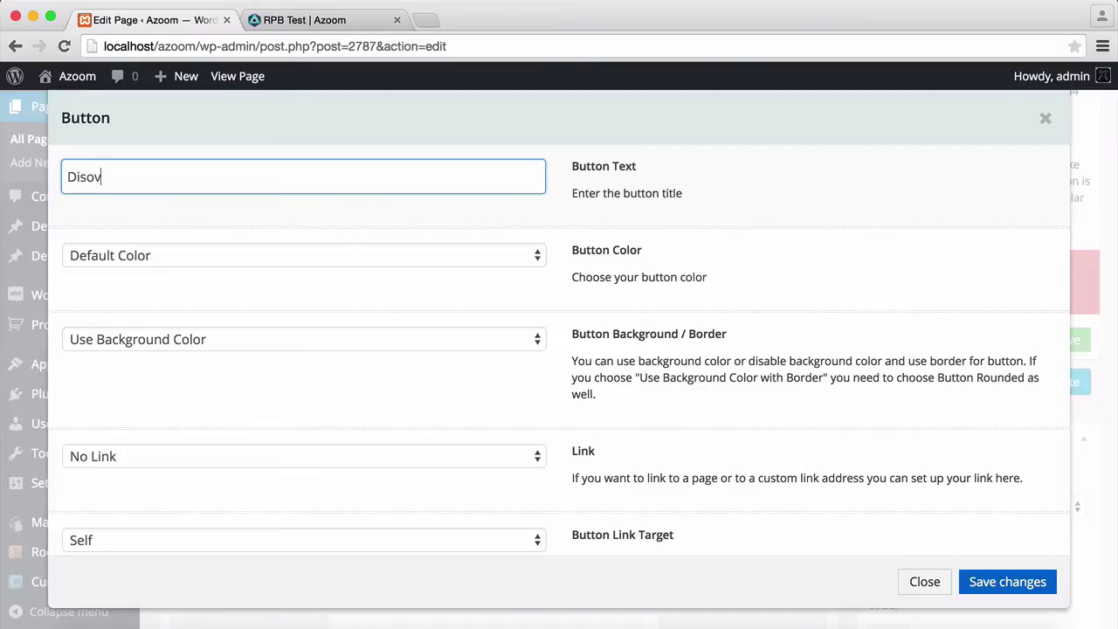
- Try the Custom button color option and look at its background, text and border color settings
left_click(285, 257)
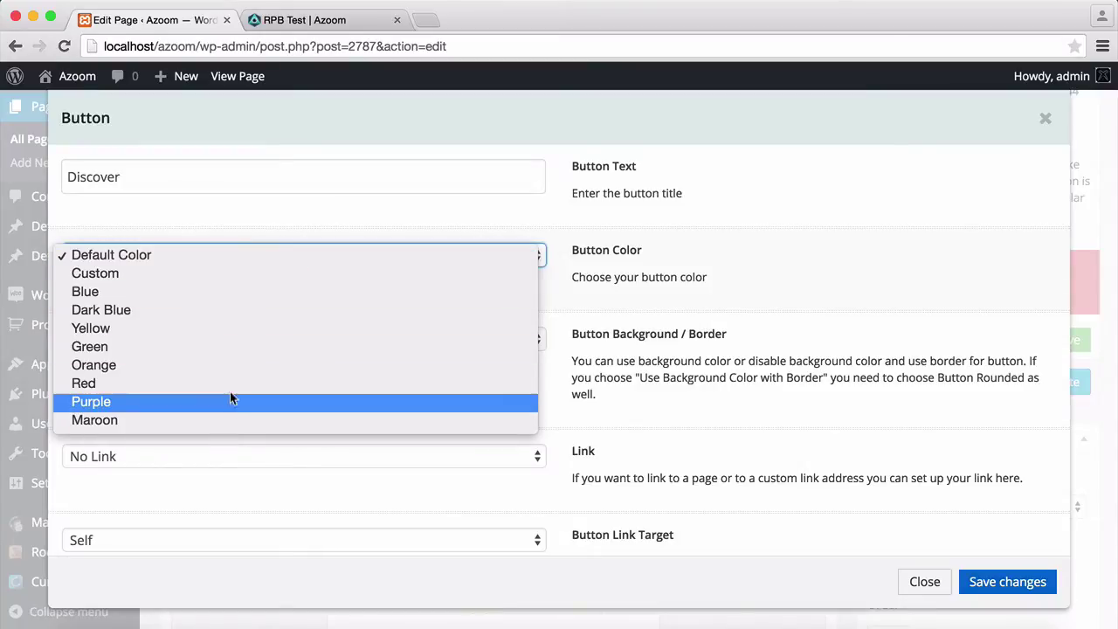
left_click(225, 273)
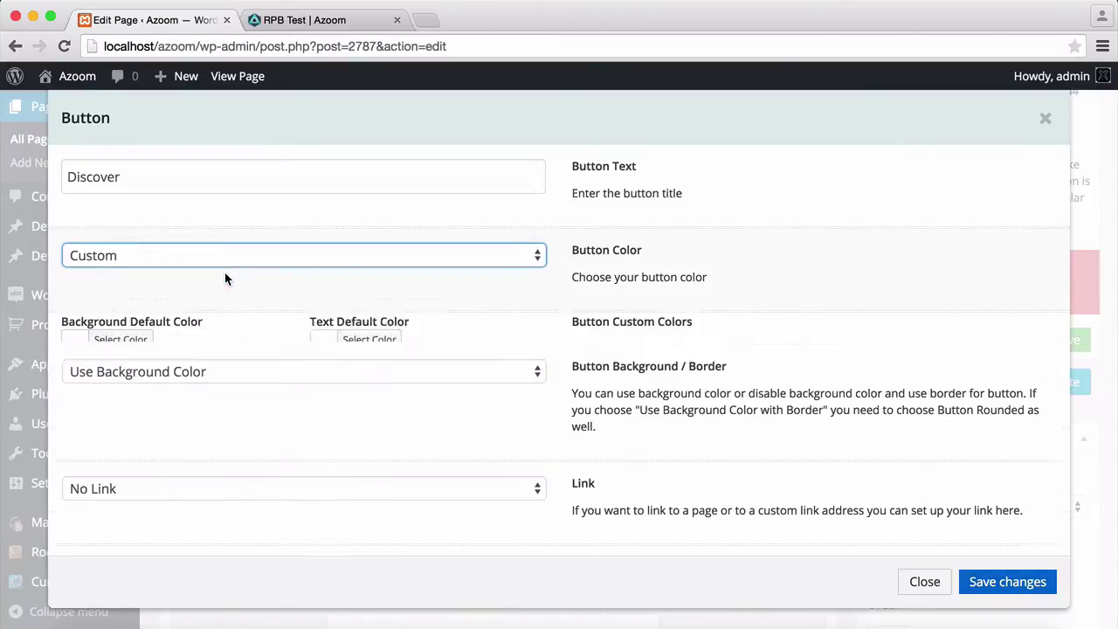
scroll(211, 431, "down", 1)
scroll(211, 431, "down", 1)
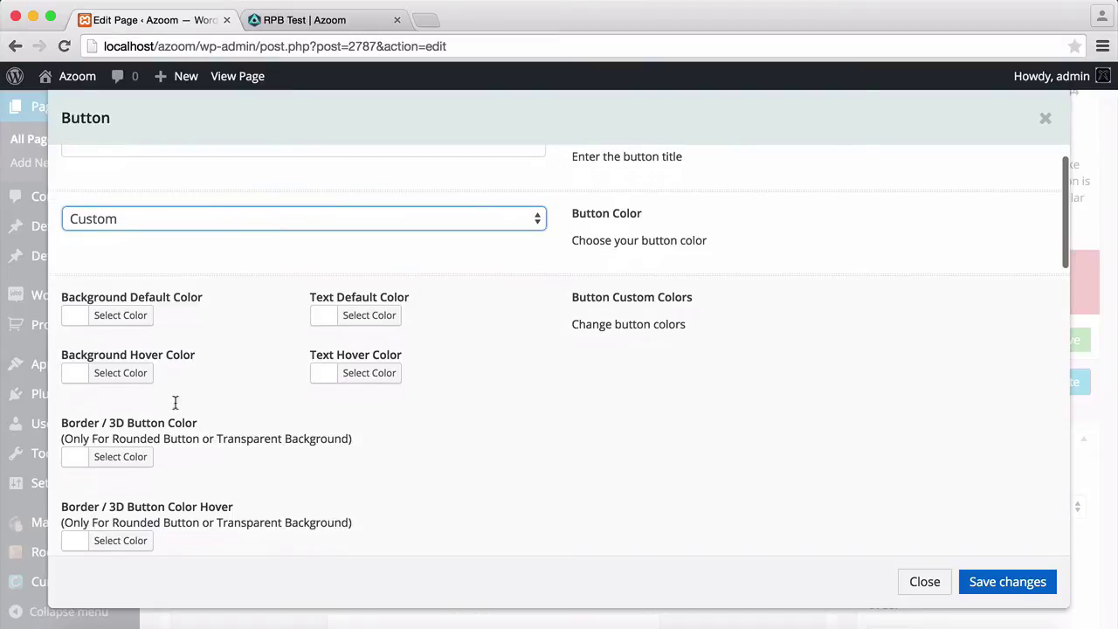
left_click(74, 317)
left_click(74, 318)
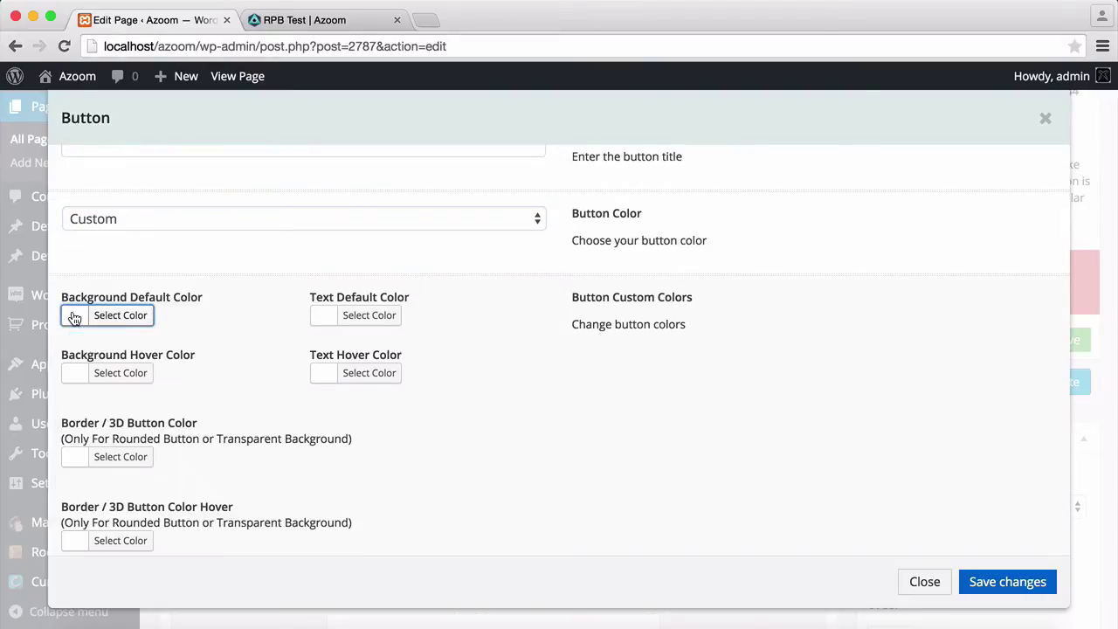
- Set the button color to Green and keep Use Background Color as the background/border style
left_click(202, 222)
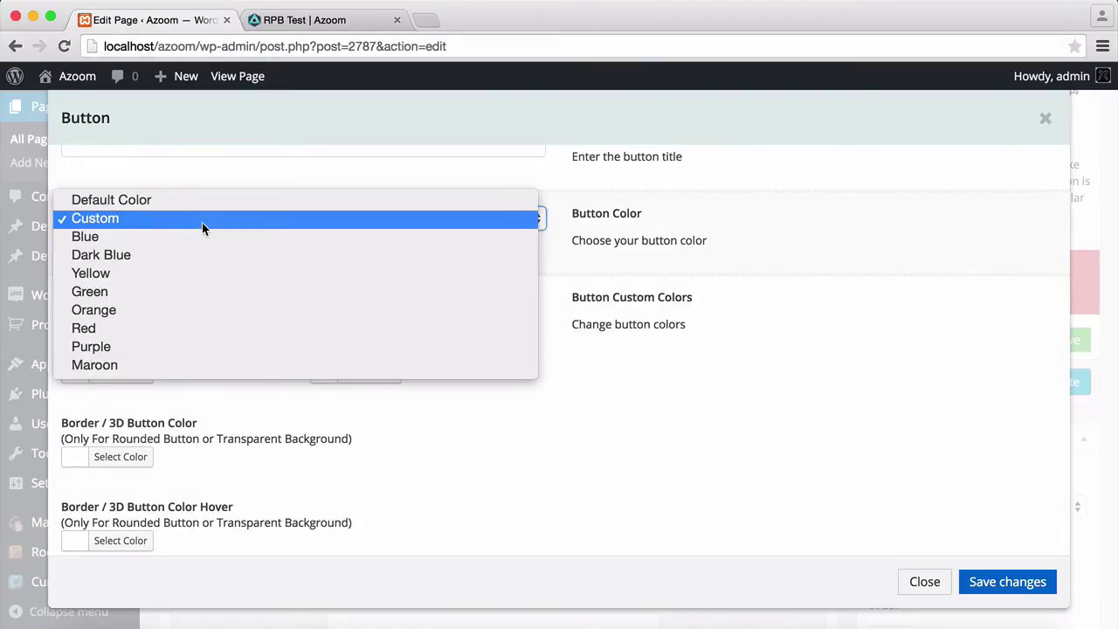
left_click(182, 292)
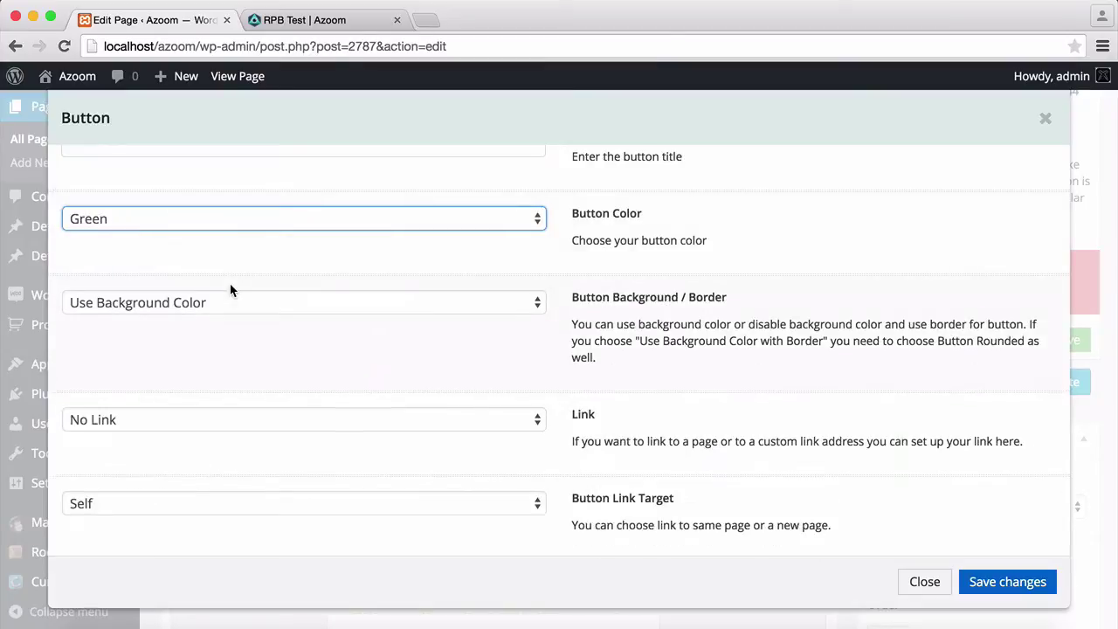
left_click(246, 302)
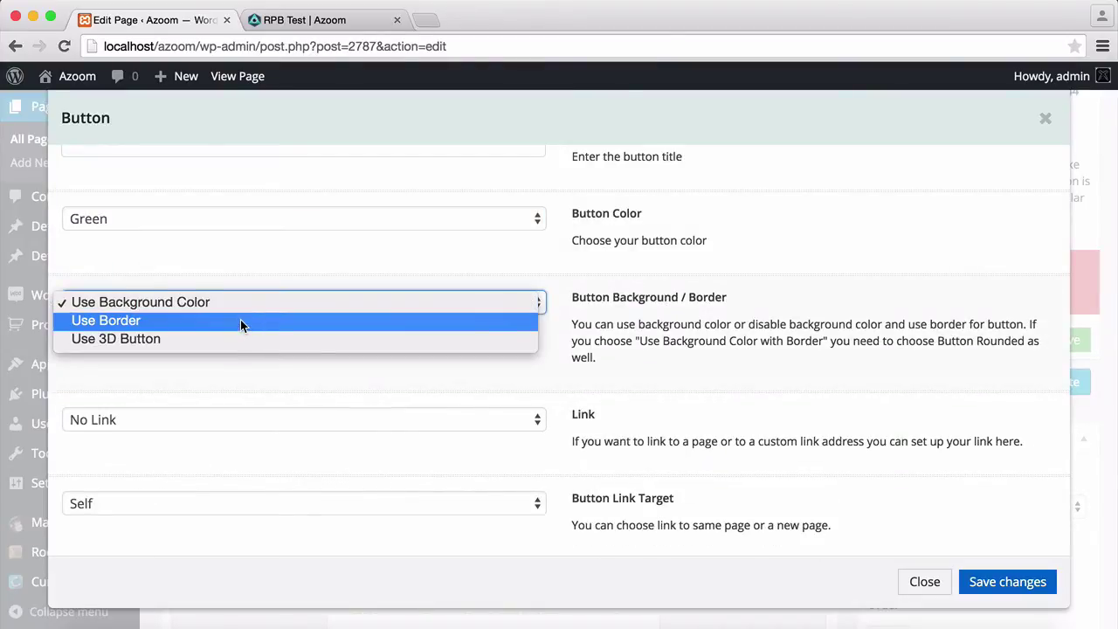
left_click(227, 373)
- Link the button to the Blog page and set its link target to New Window
scroll(227, 372, "down", 8)
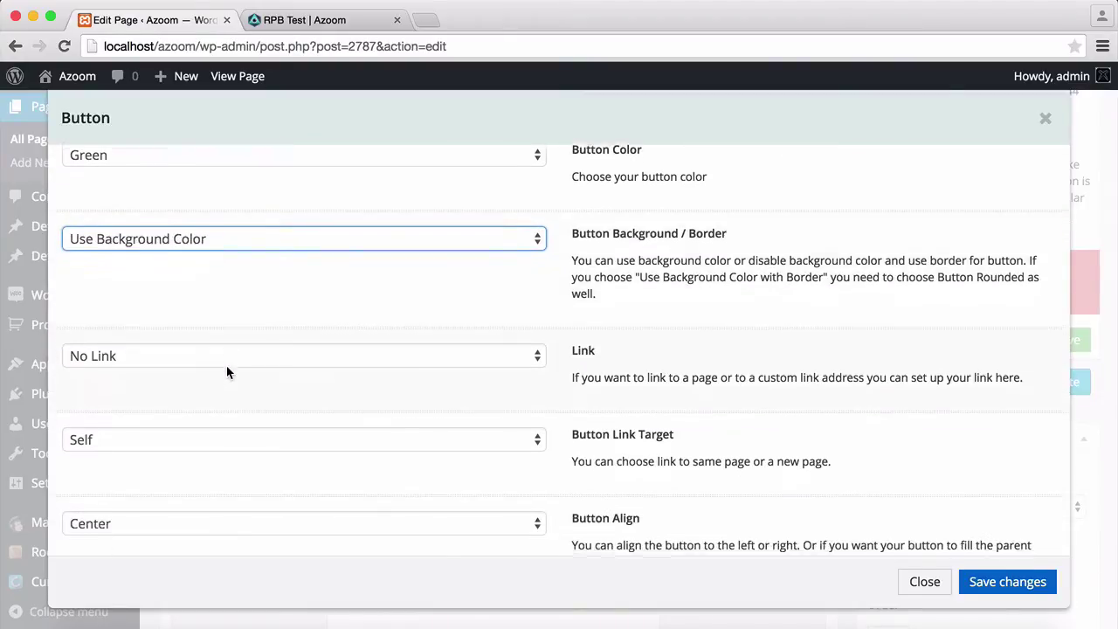
scroll(226, 373, "up", 2)
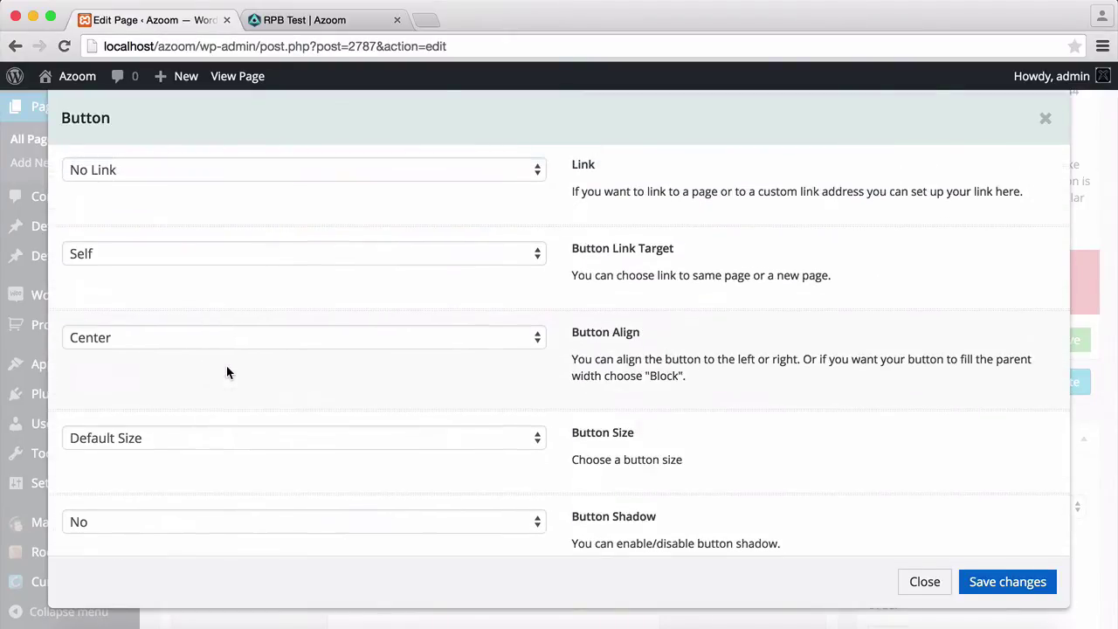
left_click(214, 192)
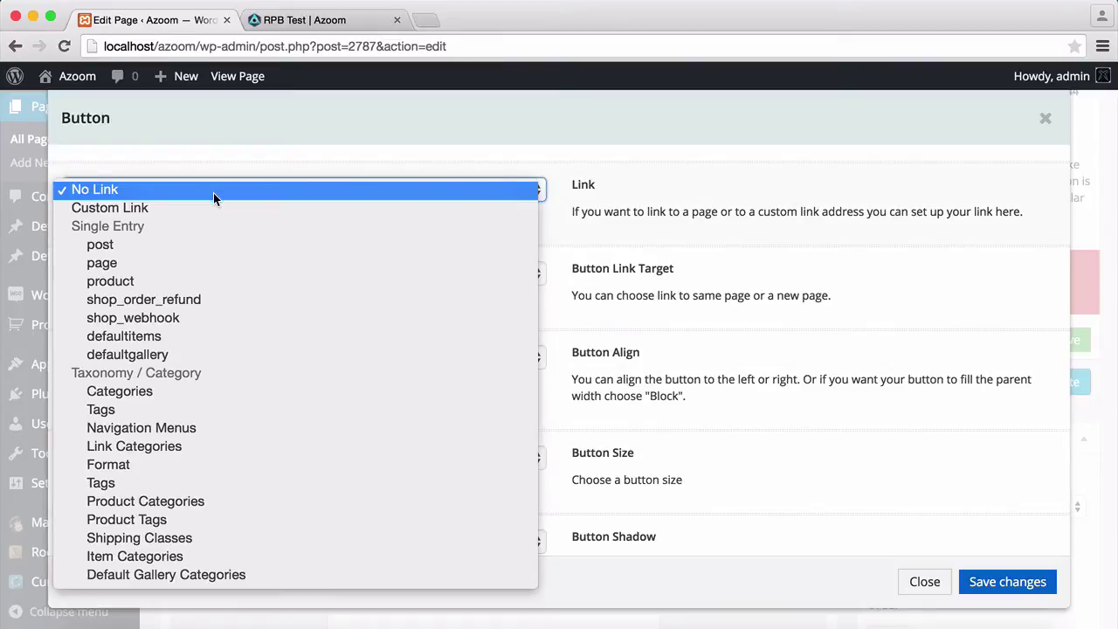
left_click(188, 263)
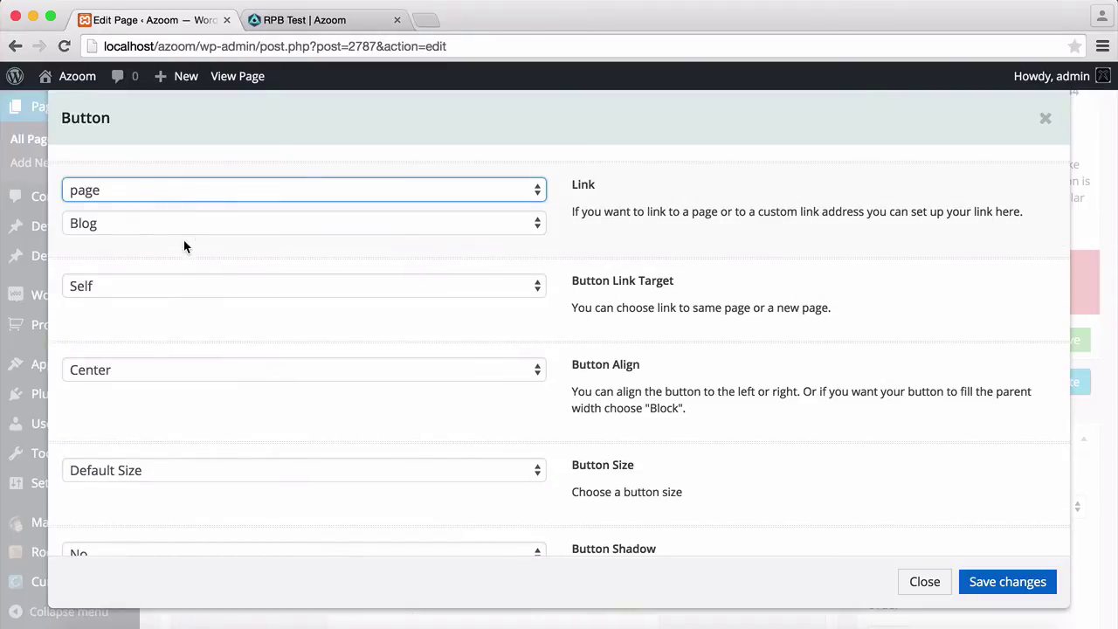
left_click(179, 226)
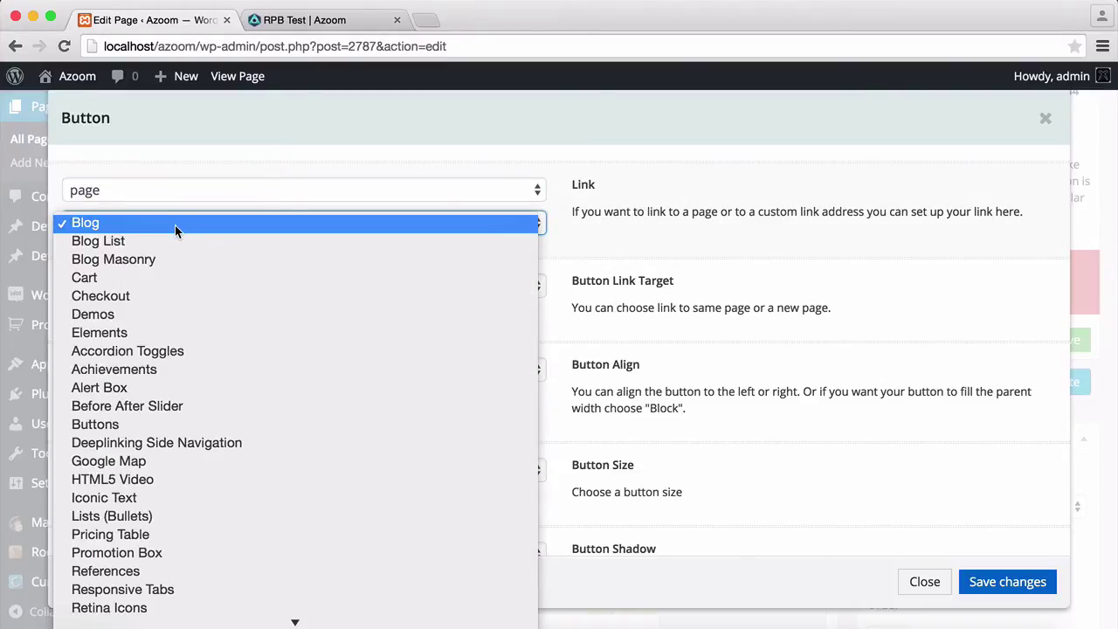
left_click(175, 225)
scroll(267, 281, "down", 1)
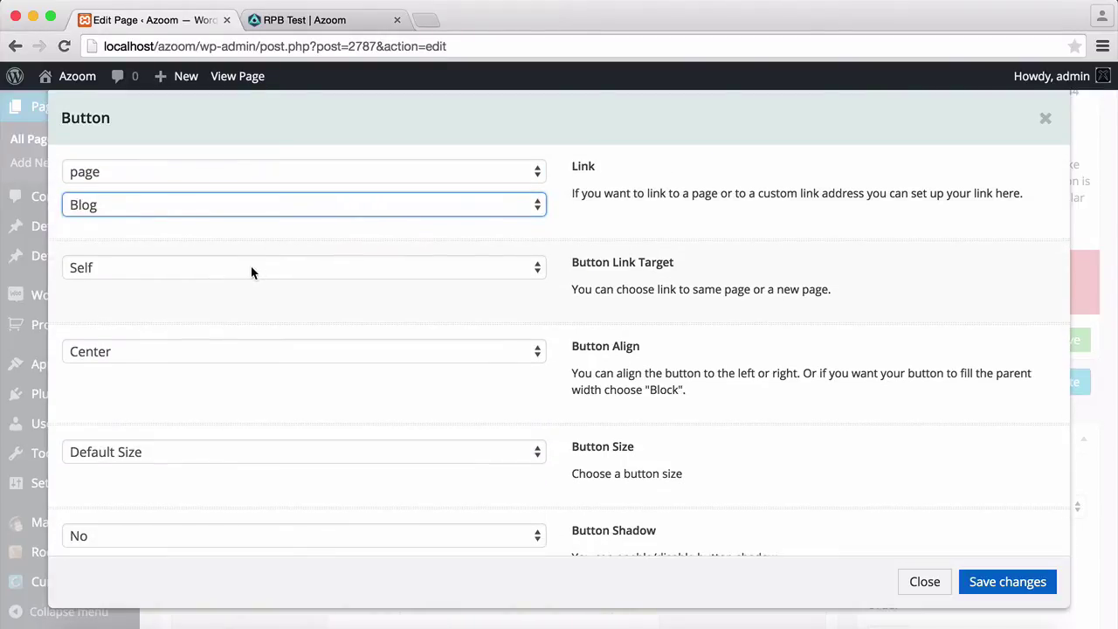
left_click(251, 271)
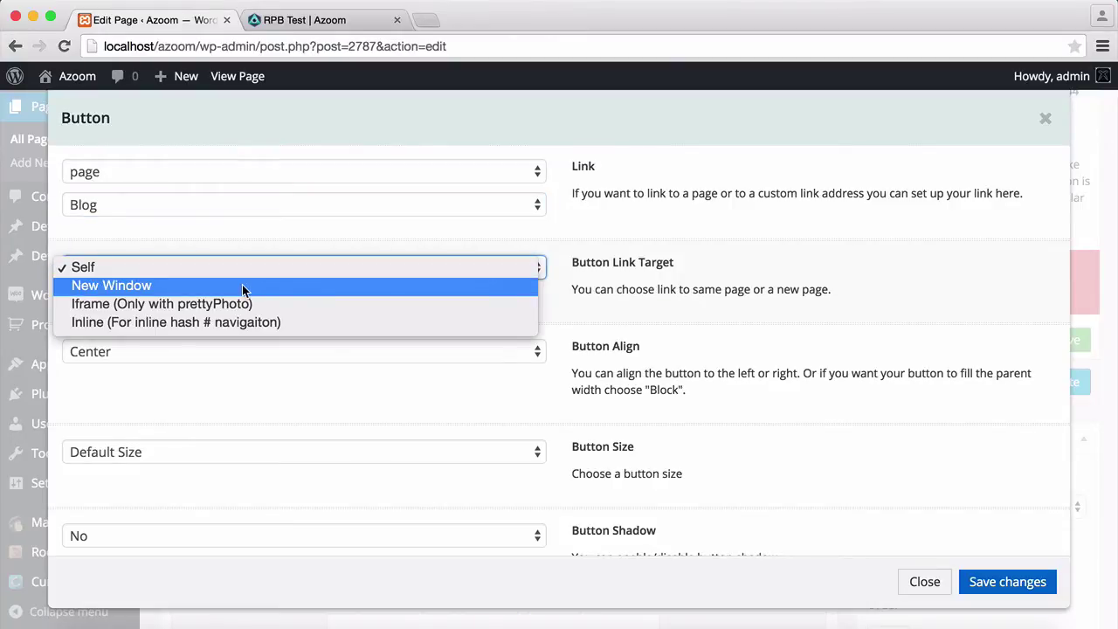
left_click(242, 285)
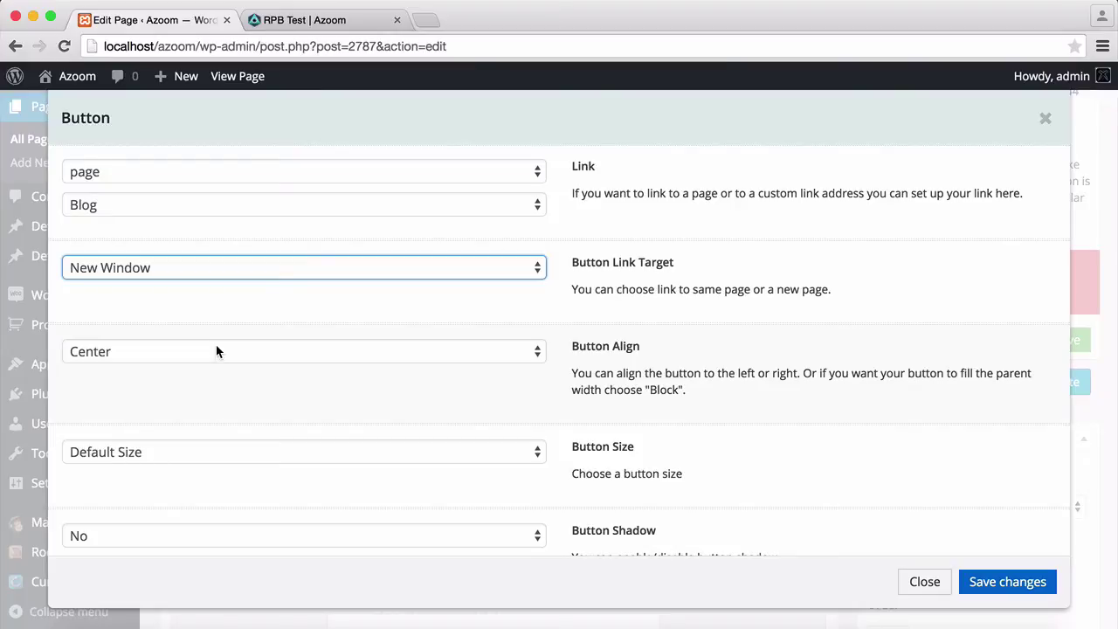
- Review the button's size, shadow and shape options, leaving the shape at Default Shape
scroll(217, 351, "down", 5)
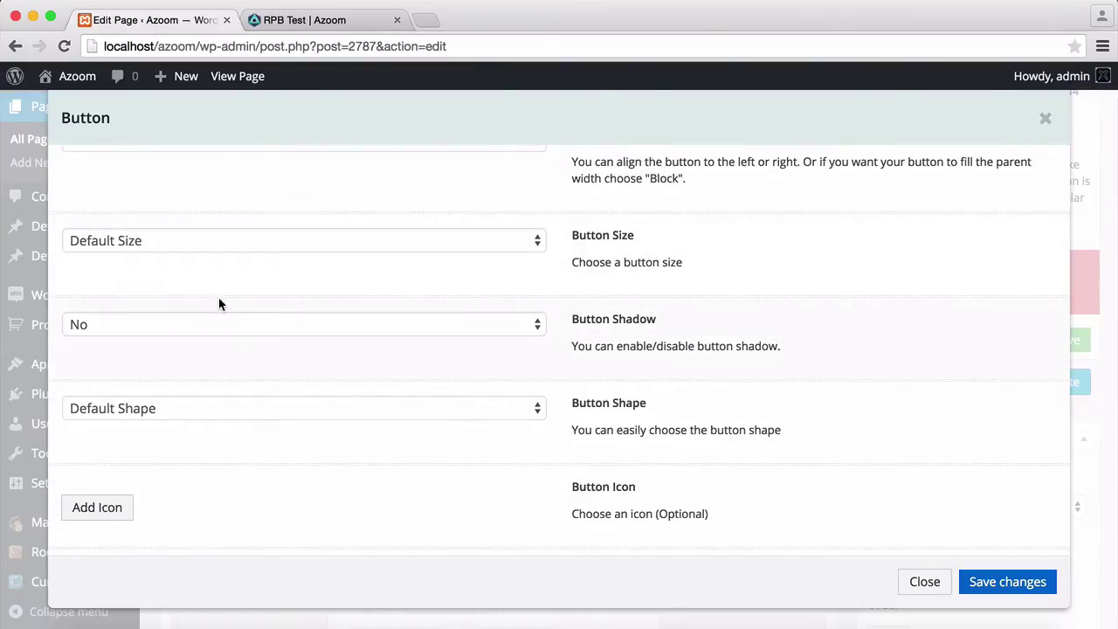
scroll(219, 303, "down", 1)
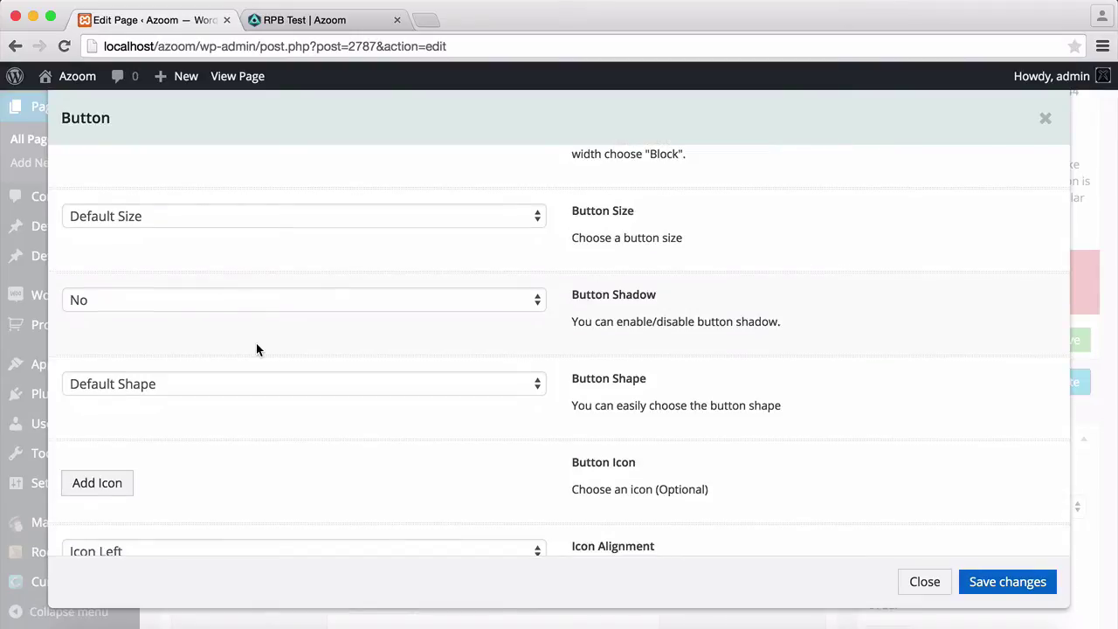
scroll(256, 350, "down", 5)
left_click(254, 184)
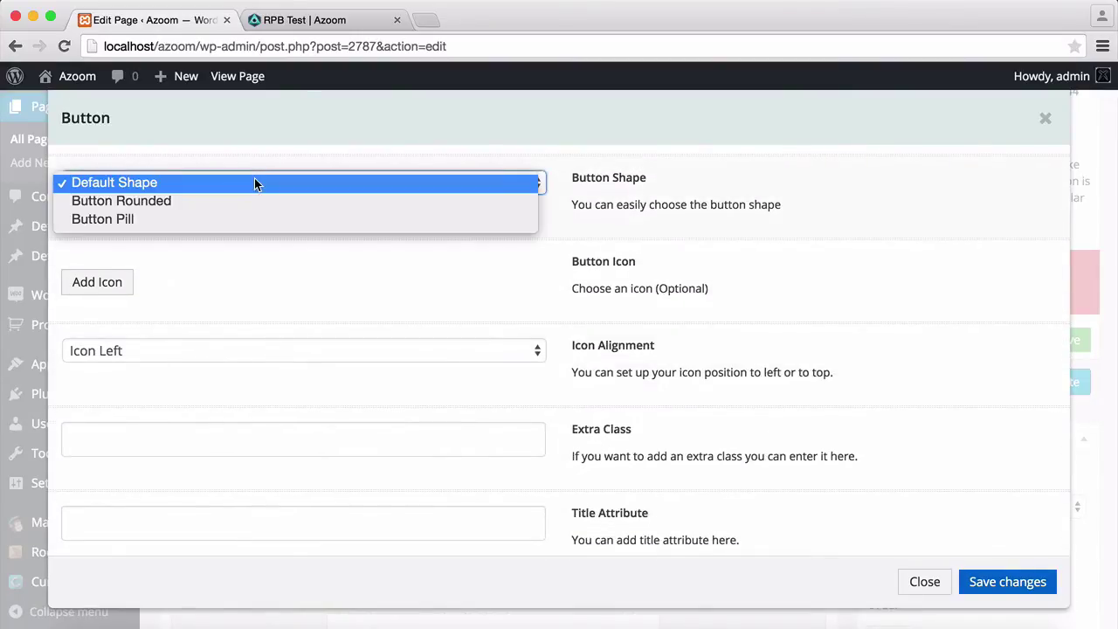
left_click(241, 274)
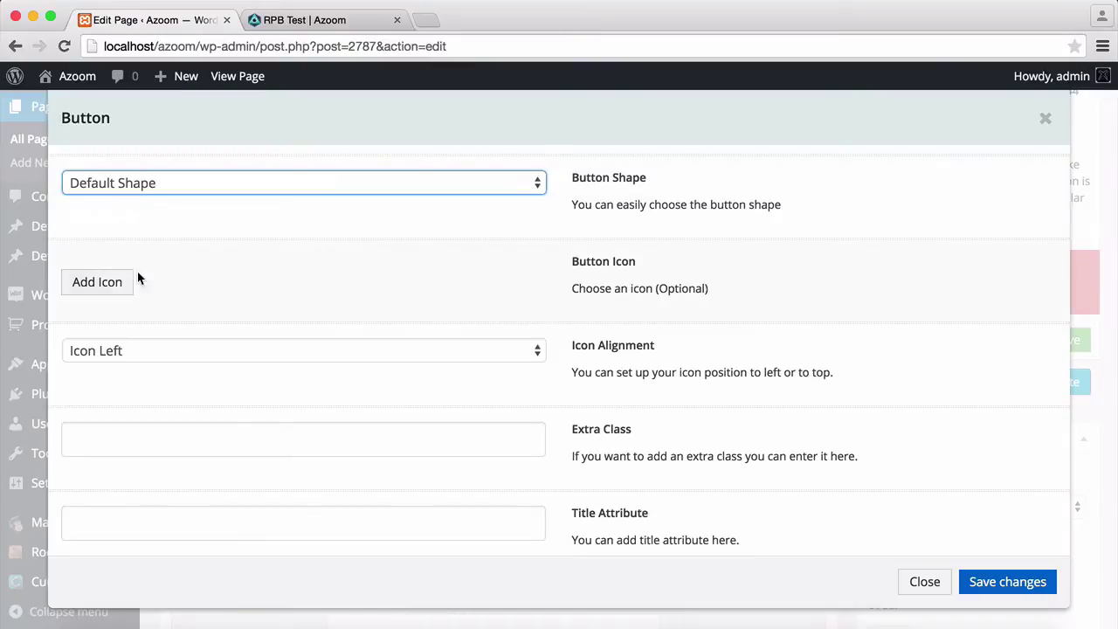
- Add the plain pencil icon to the button and keep its alignment at Icon Left
left_click(90, 288)
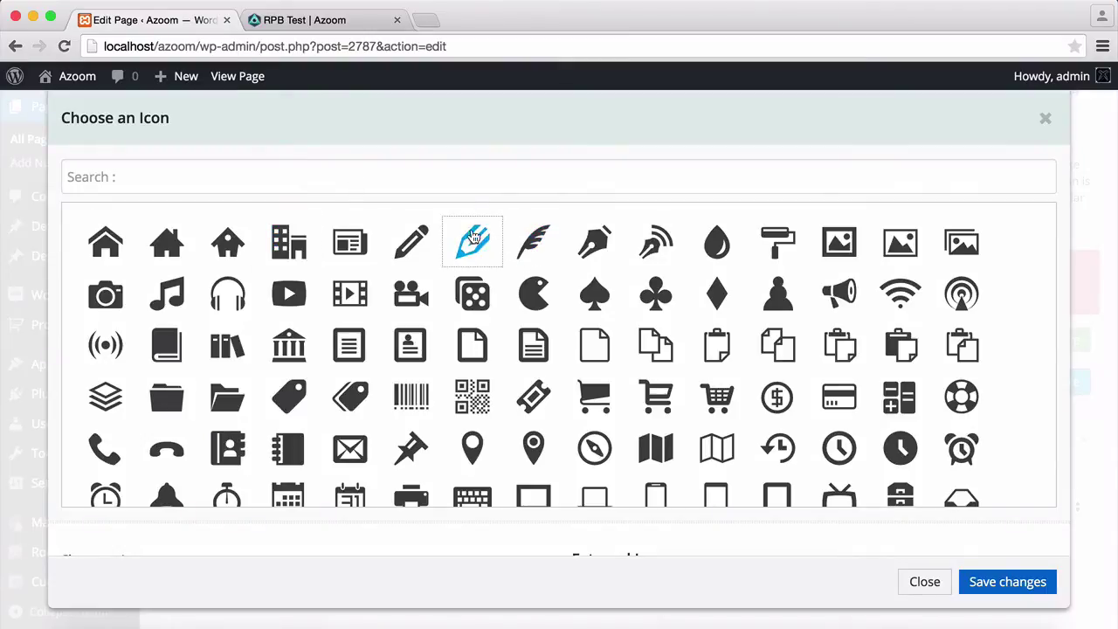
left_click(419, 246)
scroll(451, 381, "down", 1)
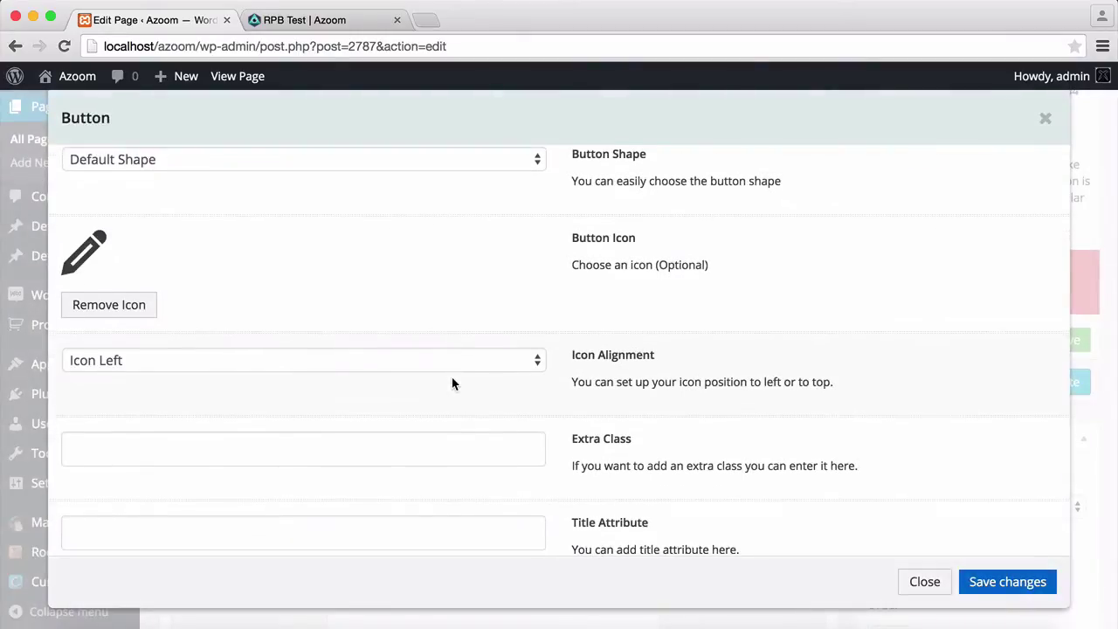
left_click(401, 363)
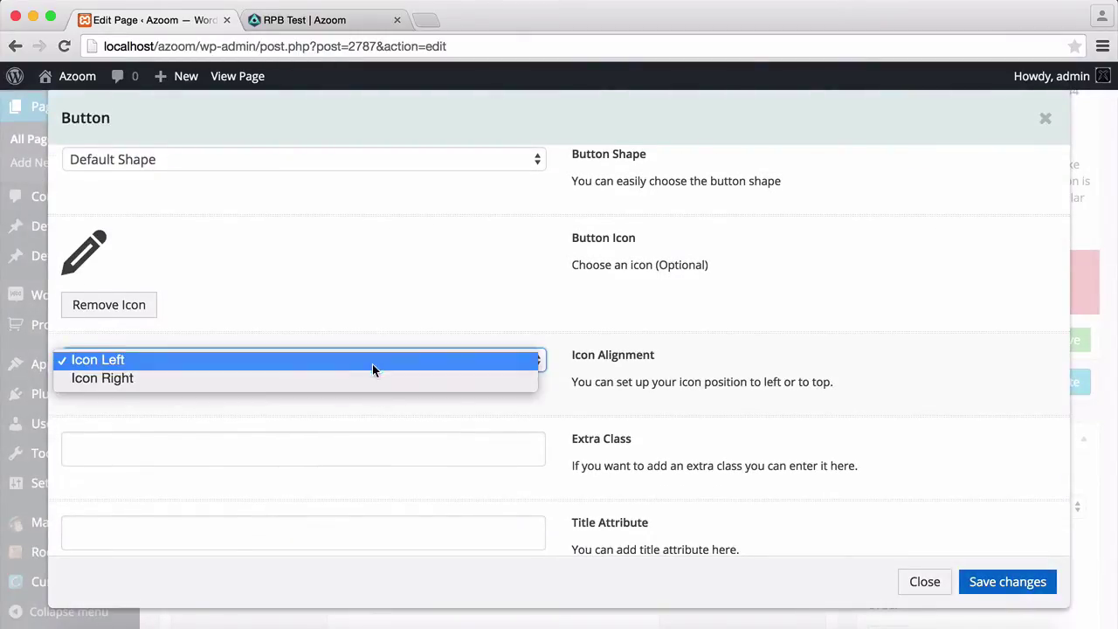
left_click(354, 409)
scroll(743, 388, "down", 1)
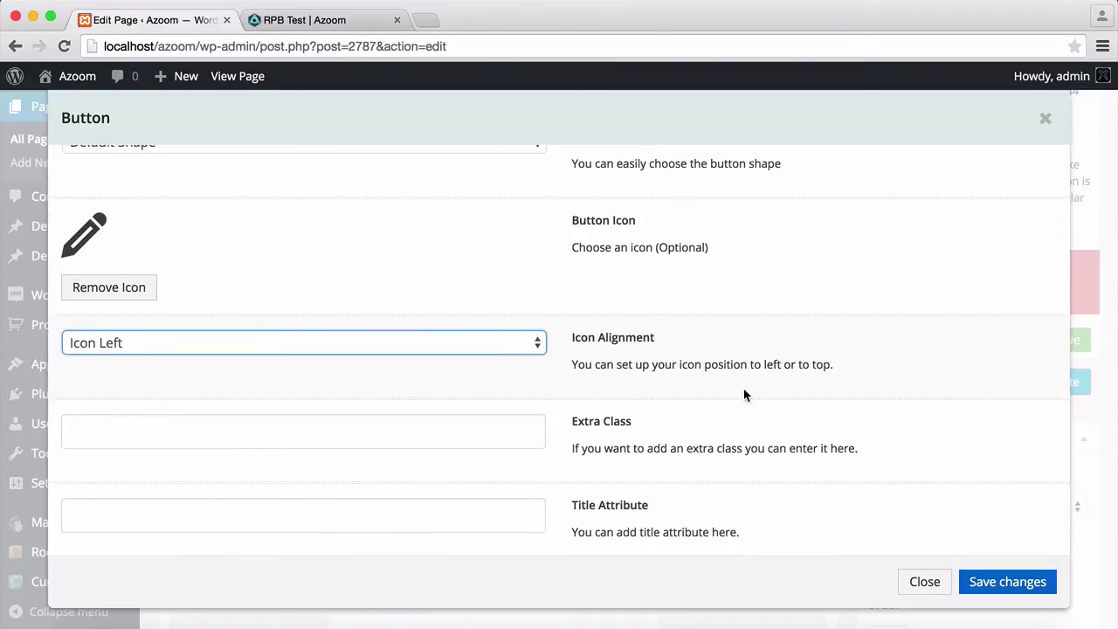
- Save the button settings and the page builder content, and reload the RPB Test page to check the button
left_click(972, 593)
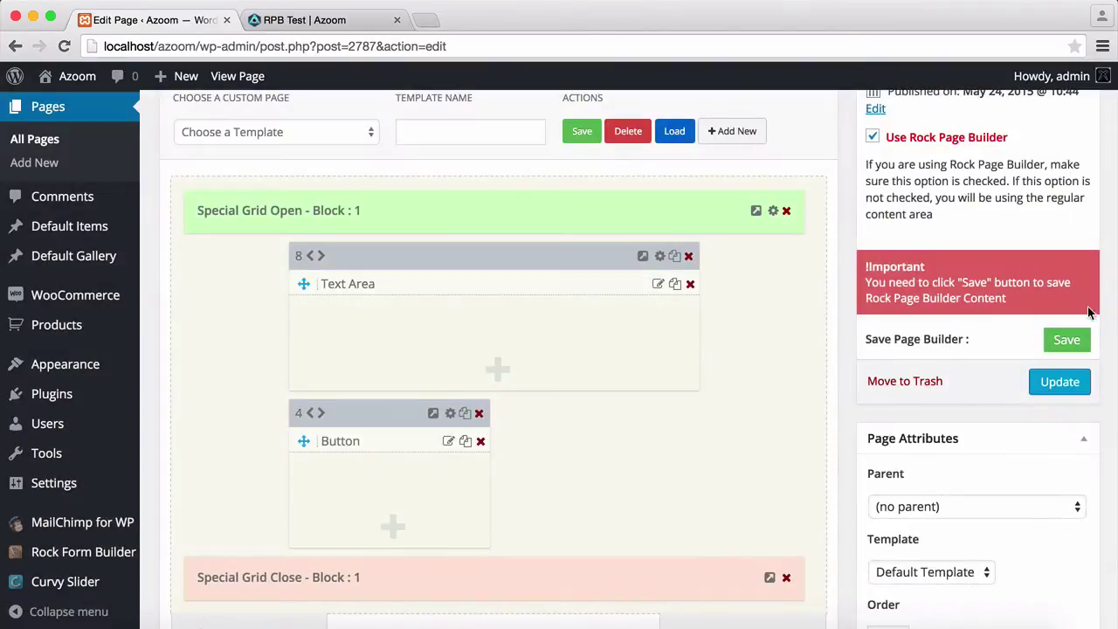
left_click(1067, 341)
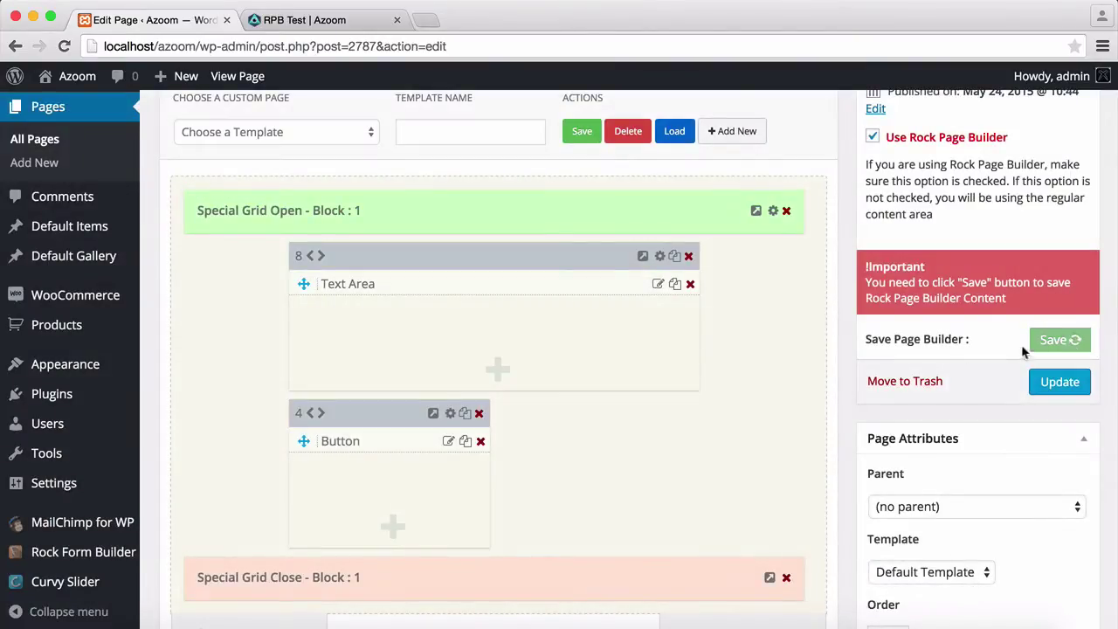
left_click(347, 22)
left_click(65, 46)
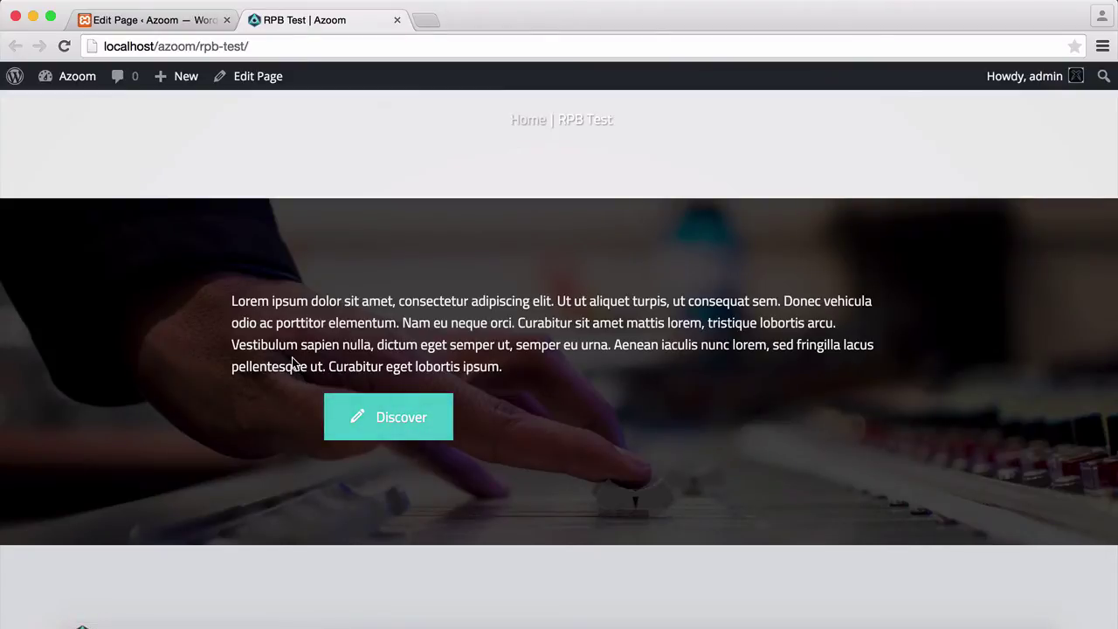
- Narrow the button's column to 3, duplicate it, and arrange both button columns side by side, centred beneath the text area
left_click(194, 21)
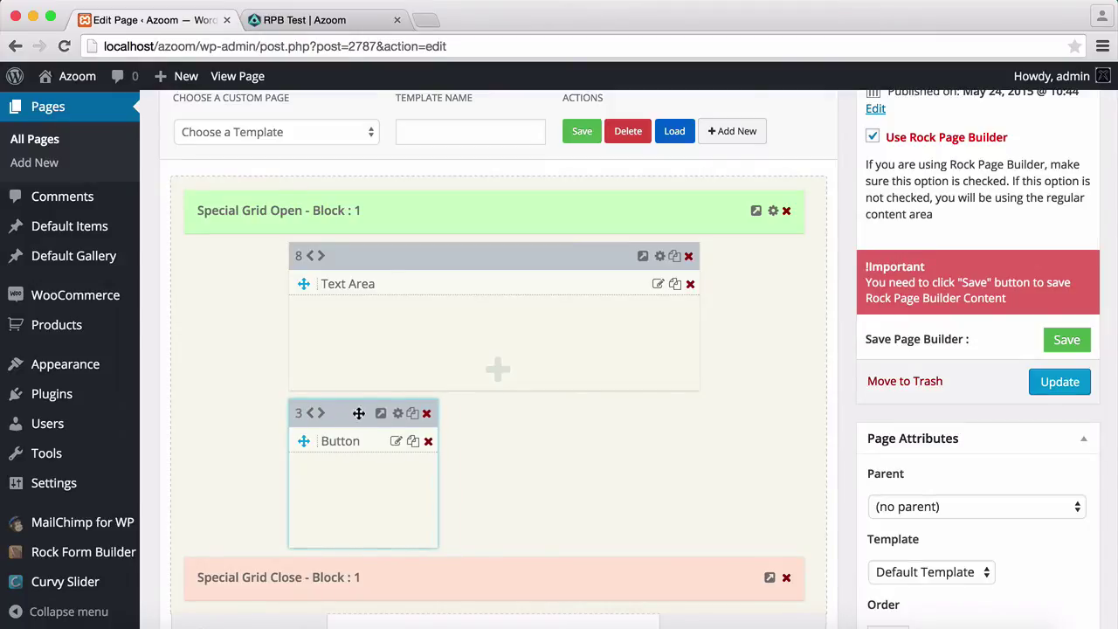
left_click_drag(357, 411, 394, 410)
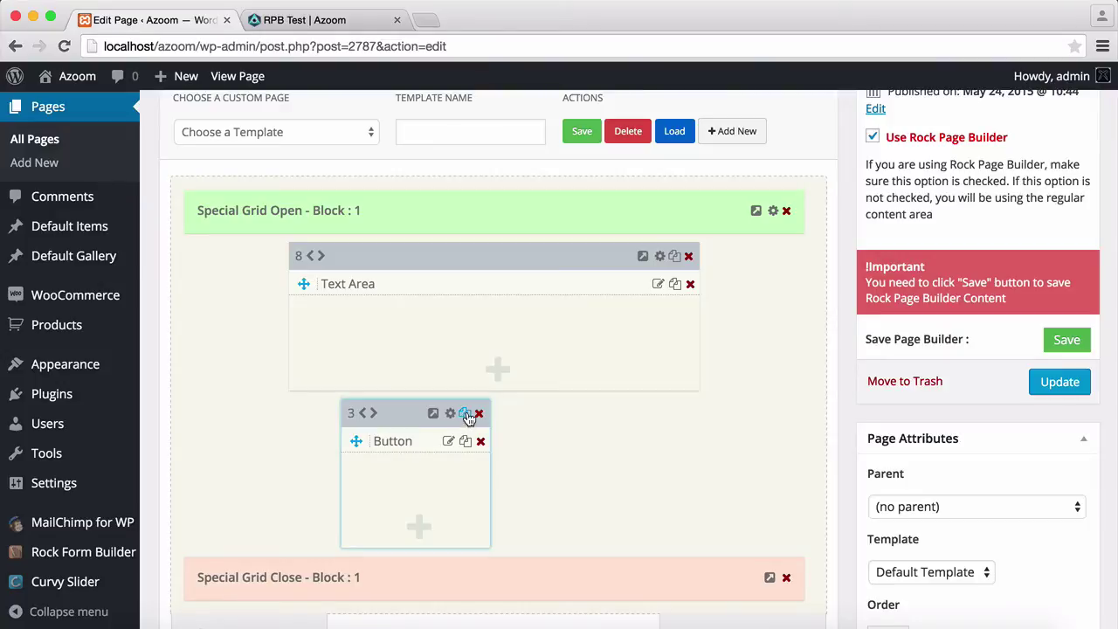
left_click(466, 414)
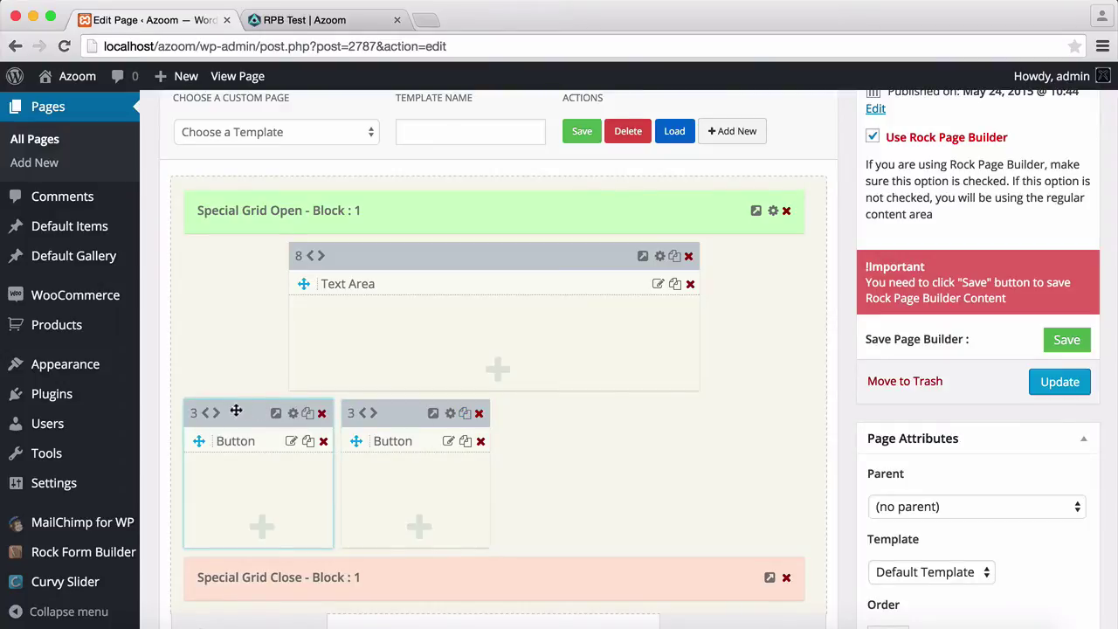
left_click_drag(240, 410, 551, 400)
- Save the page builder layout and reload the RPB Test page to check the two buttons
left_click(1058, 340)
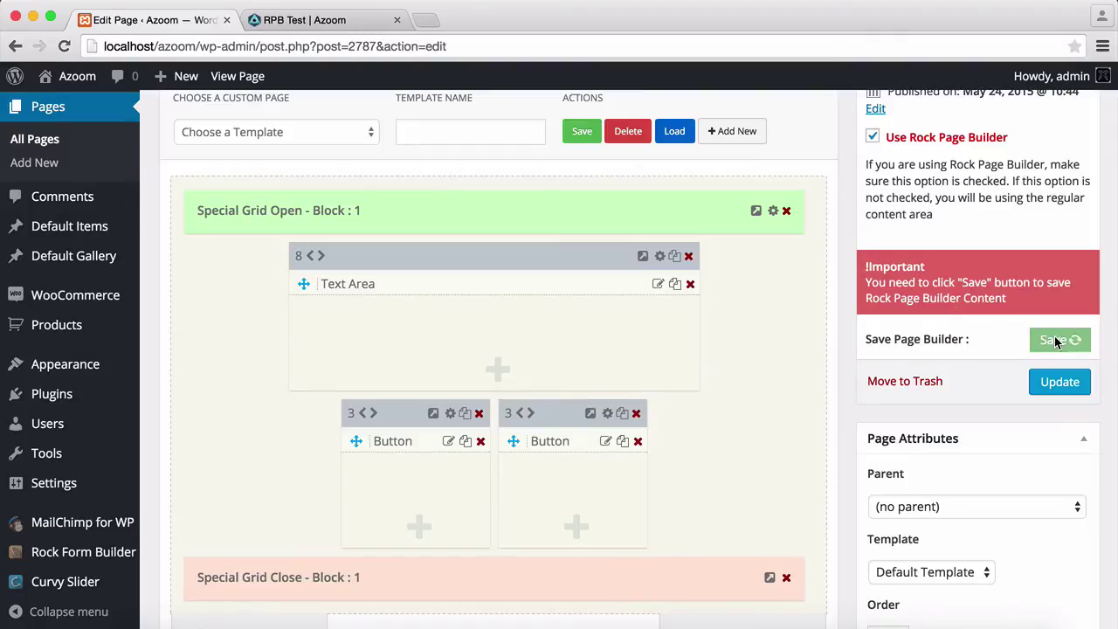
left_click(330, 26)
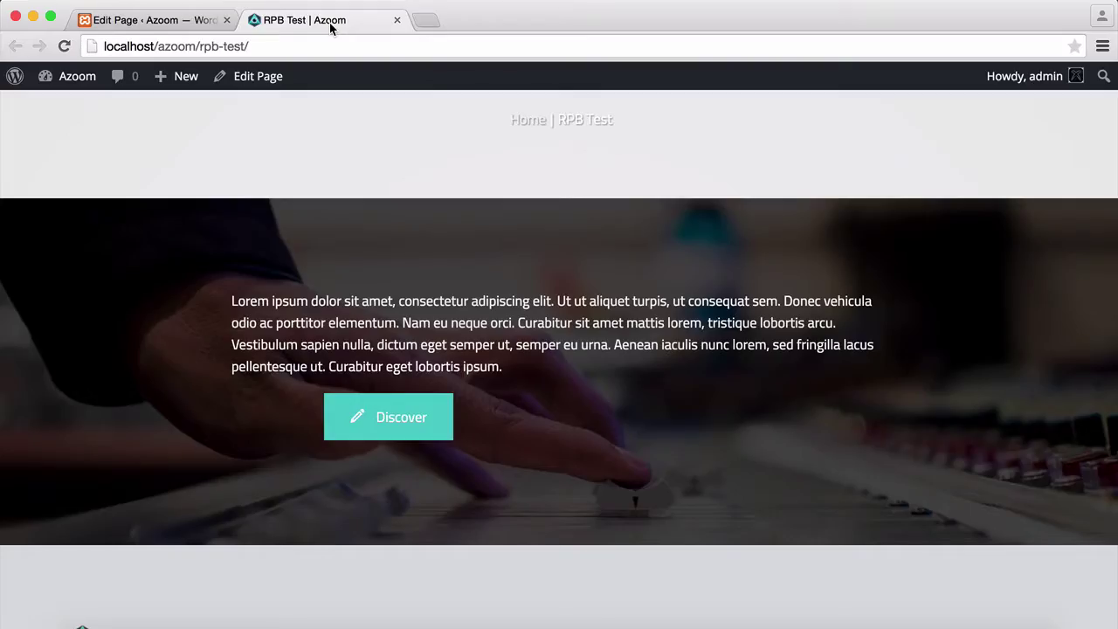
left_click(65, 47)
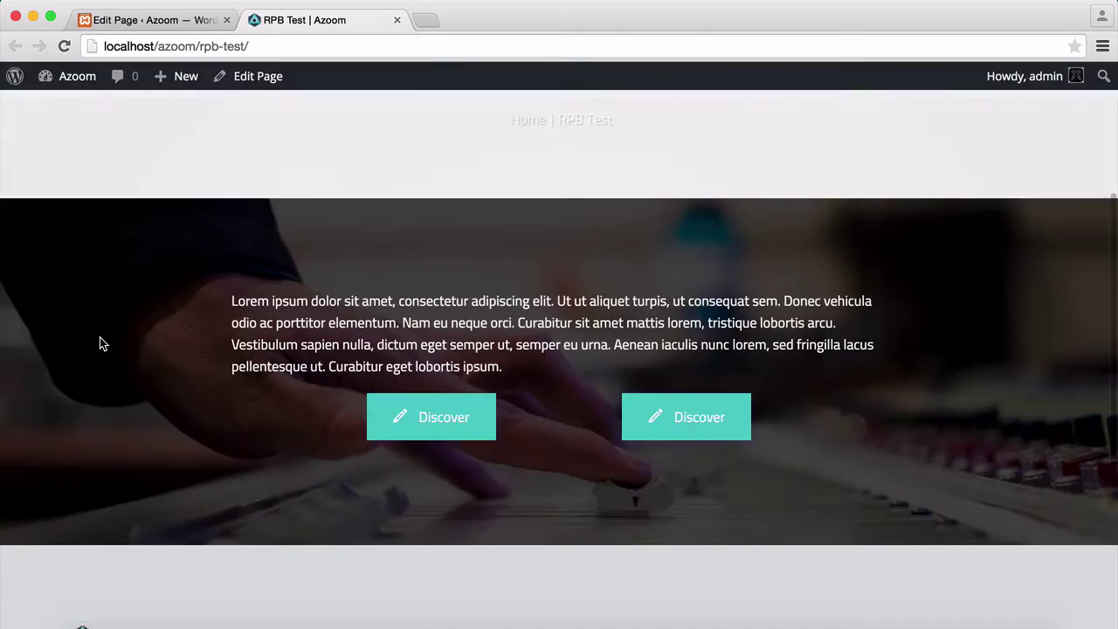
- Back in the page editor, set the second button's alignment to Left and save its settings
left_click(166, 21)
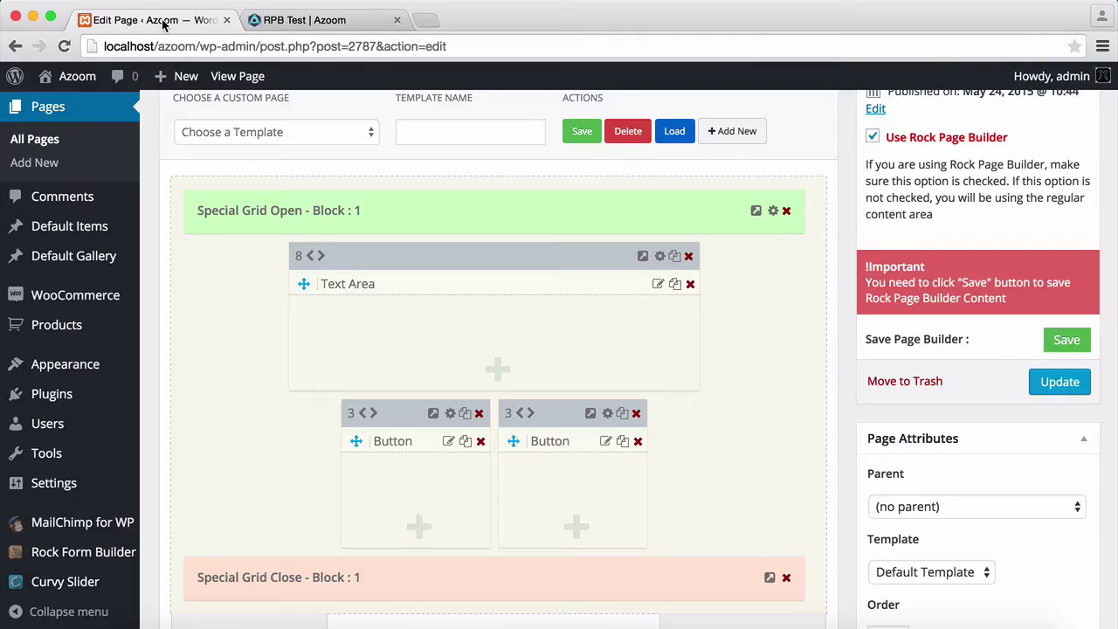
left_click(570, 444)
scroll(302, 291, "down", 5)
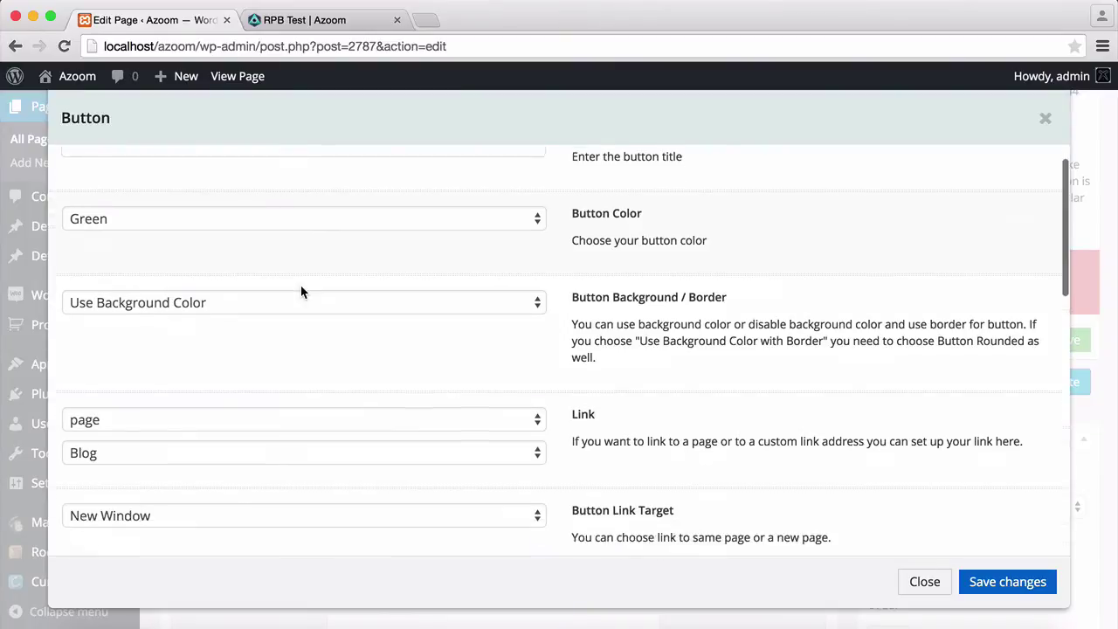
left_click(247, 347)
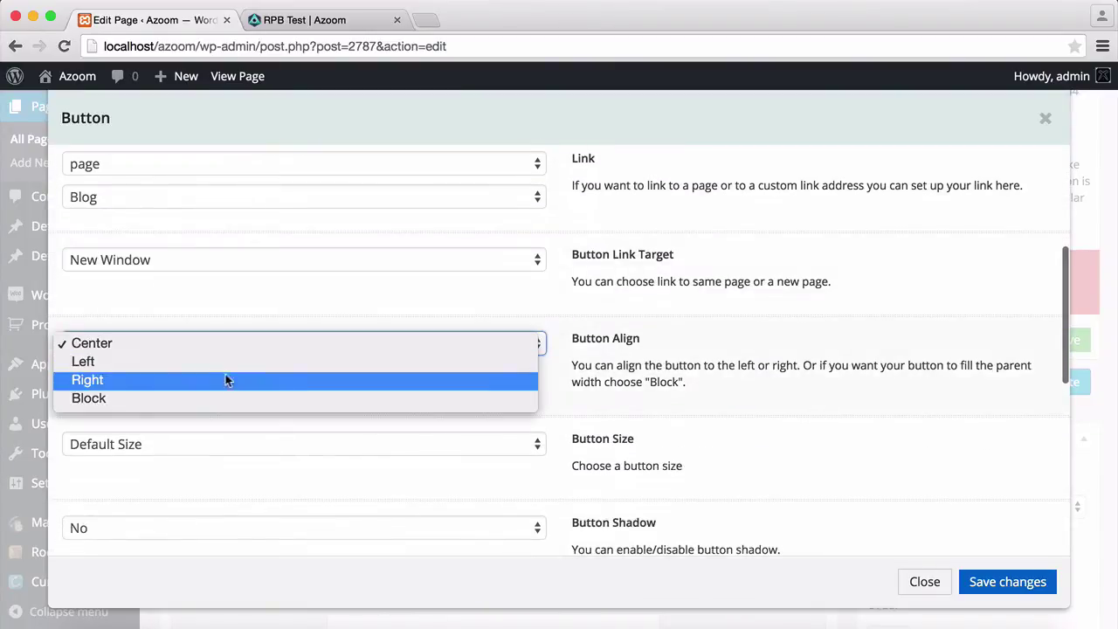
left_click(222, 359)
left_click(1014, 573)
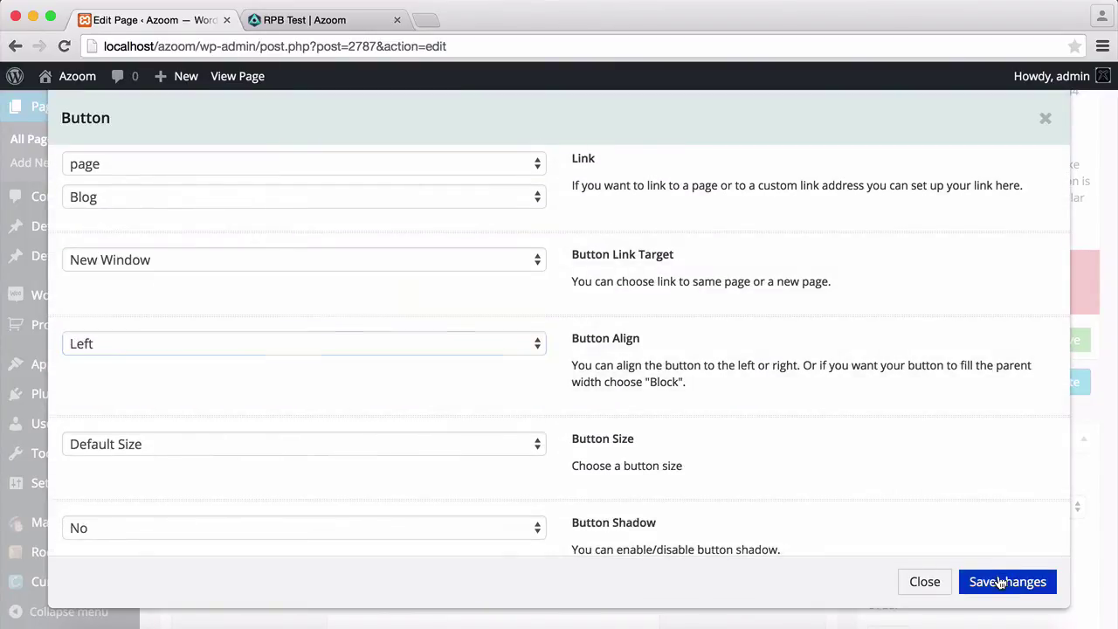
- Set the first button's alignment to Right and save its settings
left_click(420, 443)
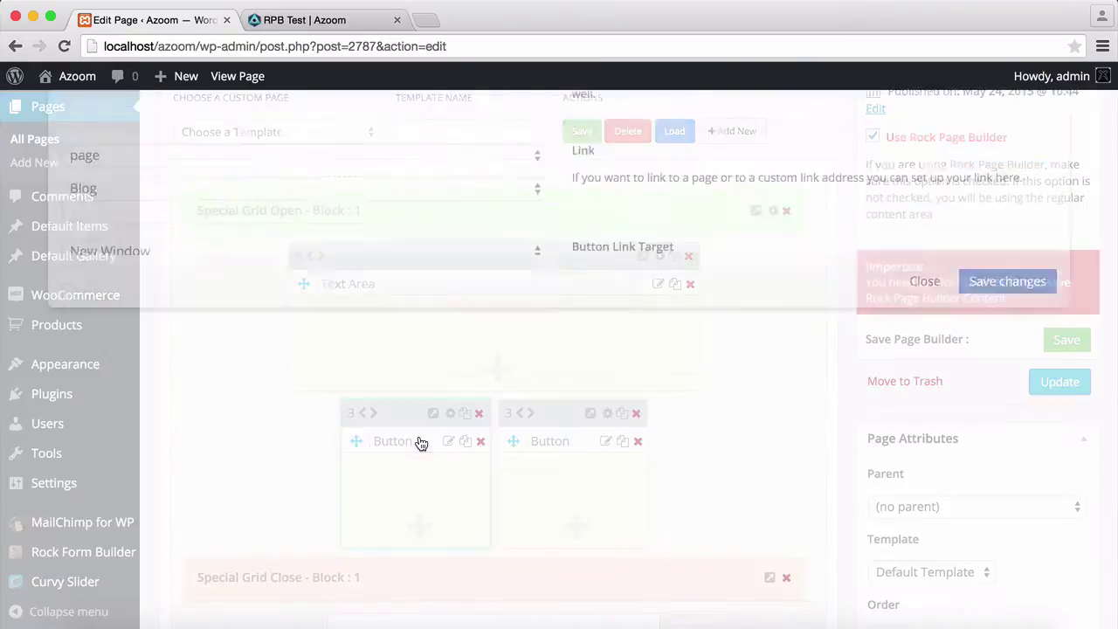
scroll(371, 375, "down", 5)
scroll(372, 383, "down", 2)
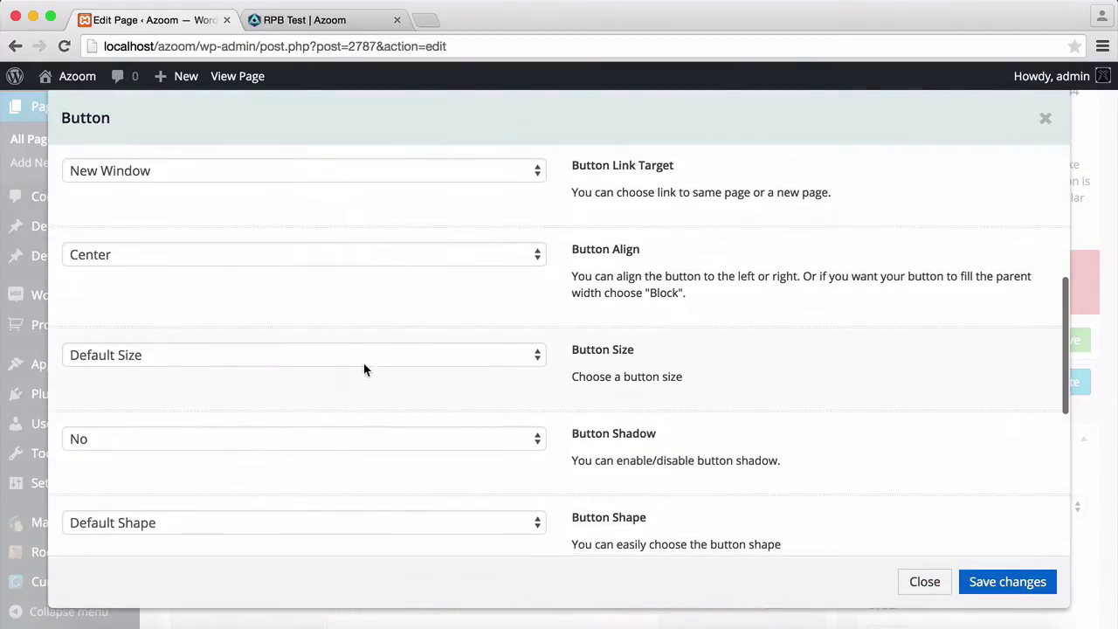
left_click(289, 253)
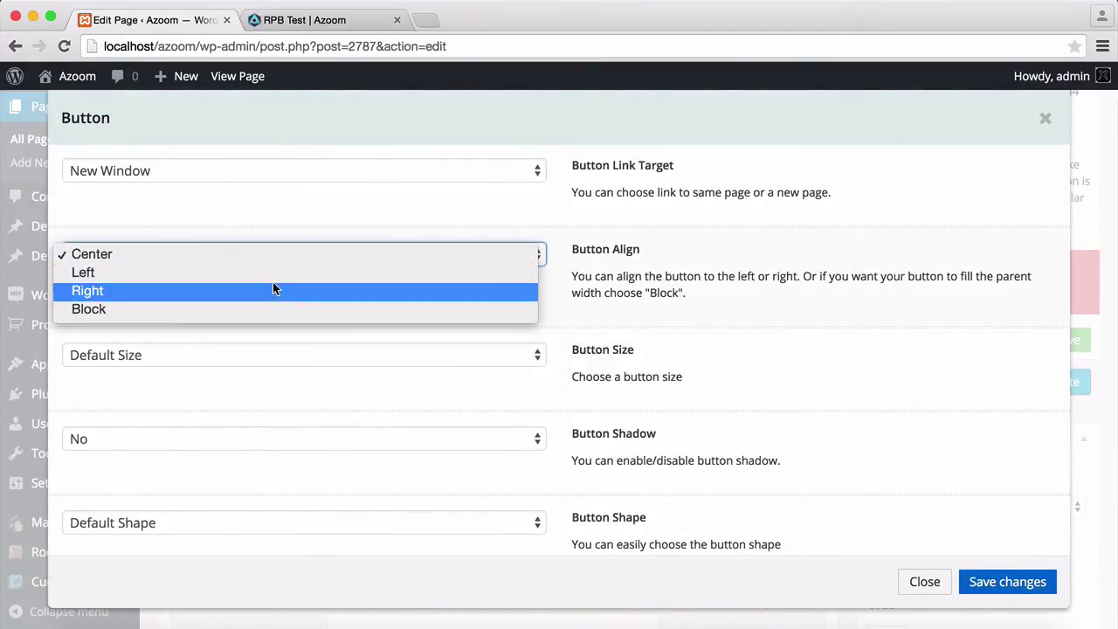
left_click(270, 289)
left_click(991, 586)
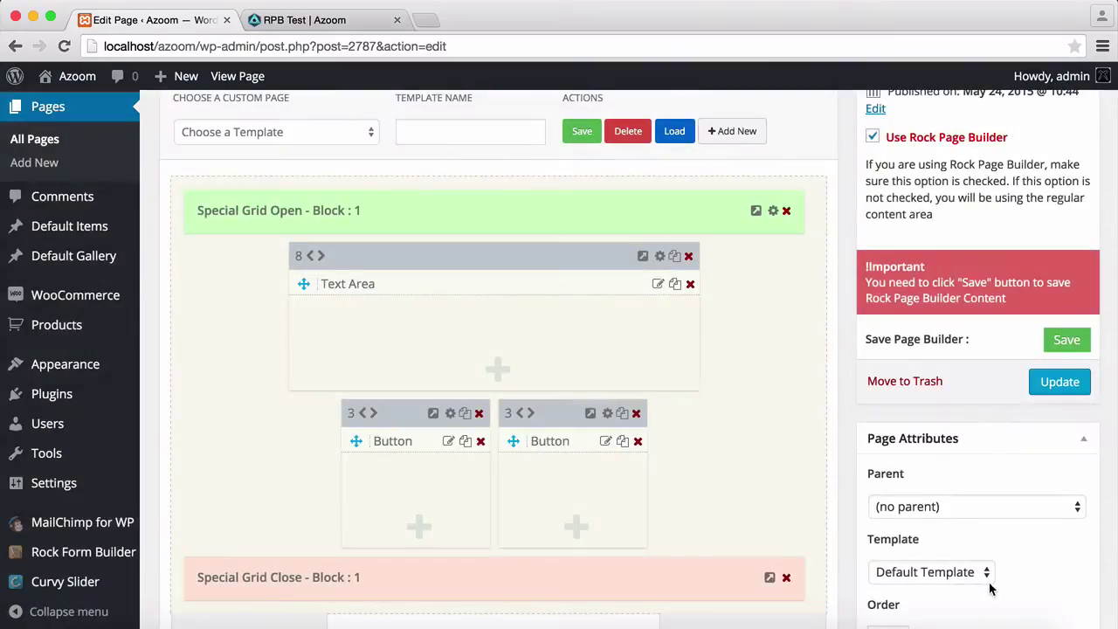
- Save the page builder content and reload the RPB Test page to check the buttons' alignment
left_click(1067, 340)
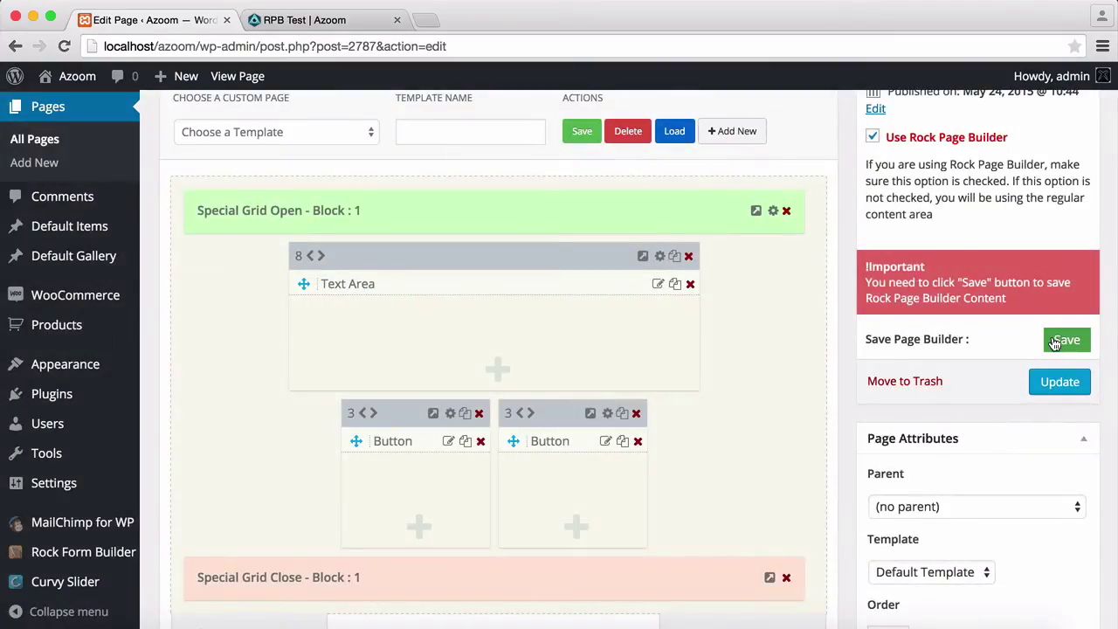
left_click(302, 14)
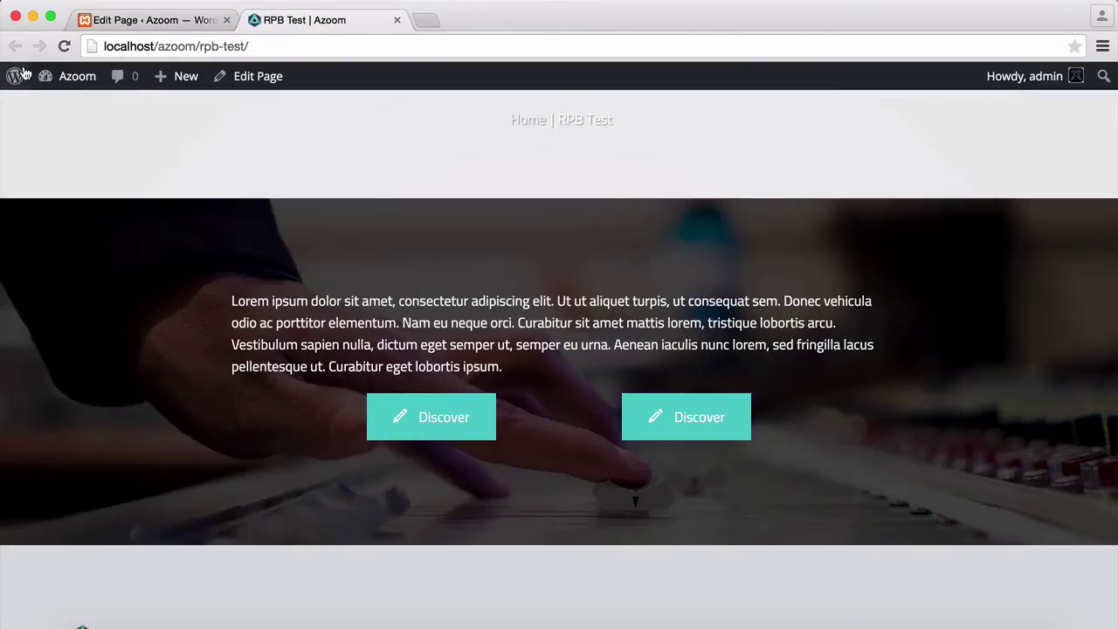
left_click(64, 48)
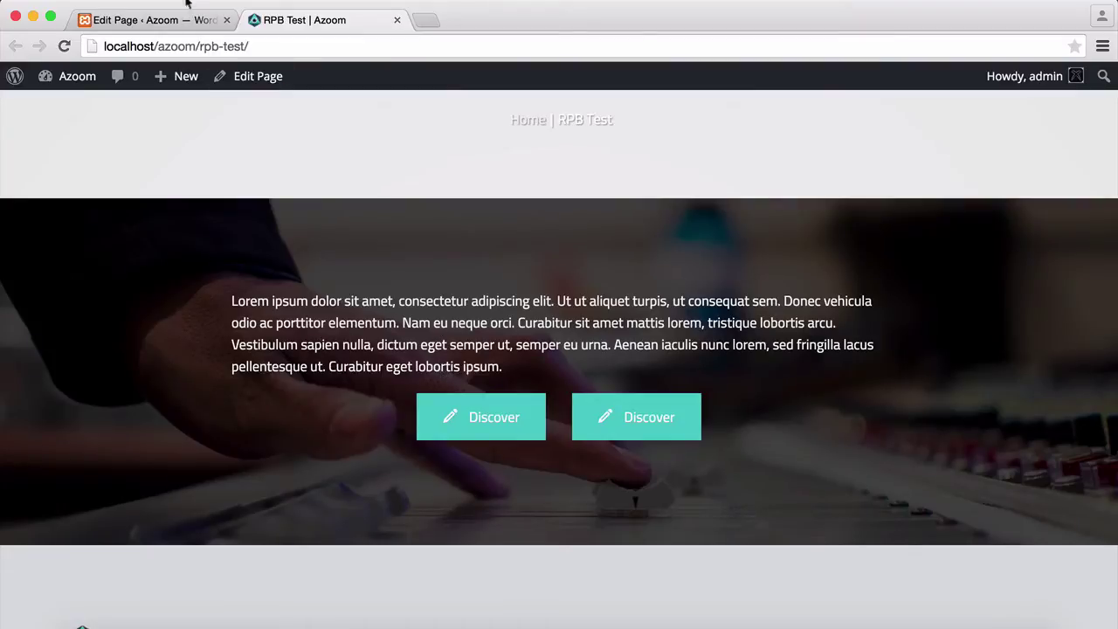
- Back in the page editor, add a Vertical Space element below the Text Area in the 8-wide column
left_click(167, 20)
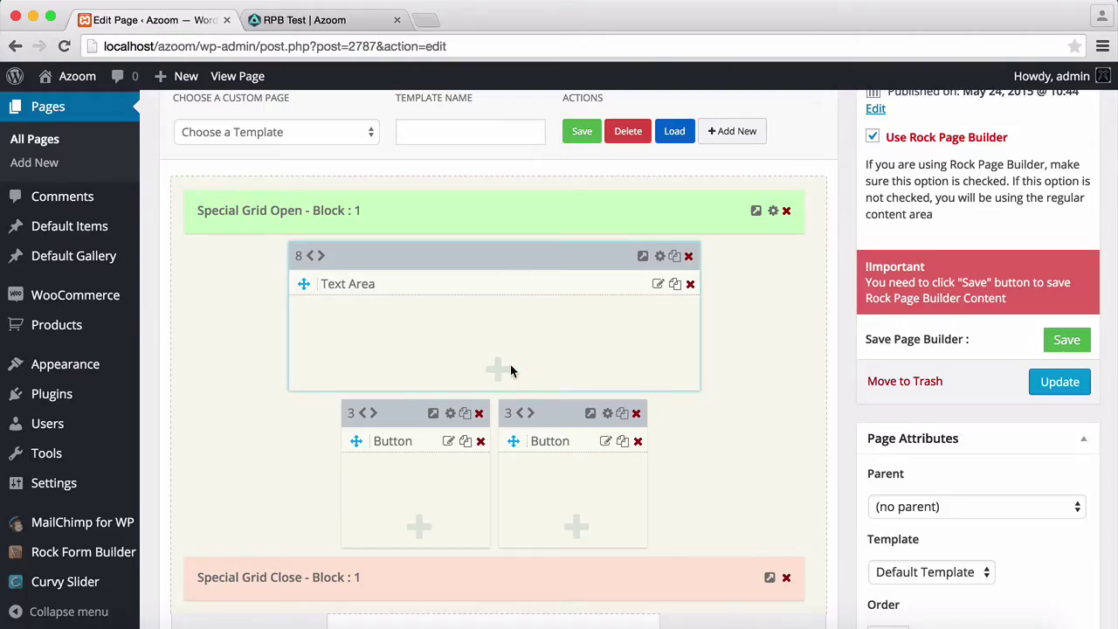
scroll(756, 340, "down", 3)
scroll(754, 339, "down", 1)
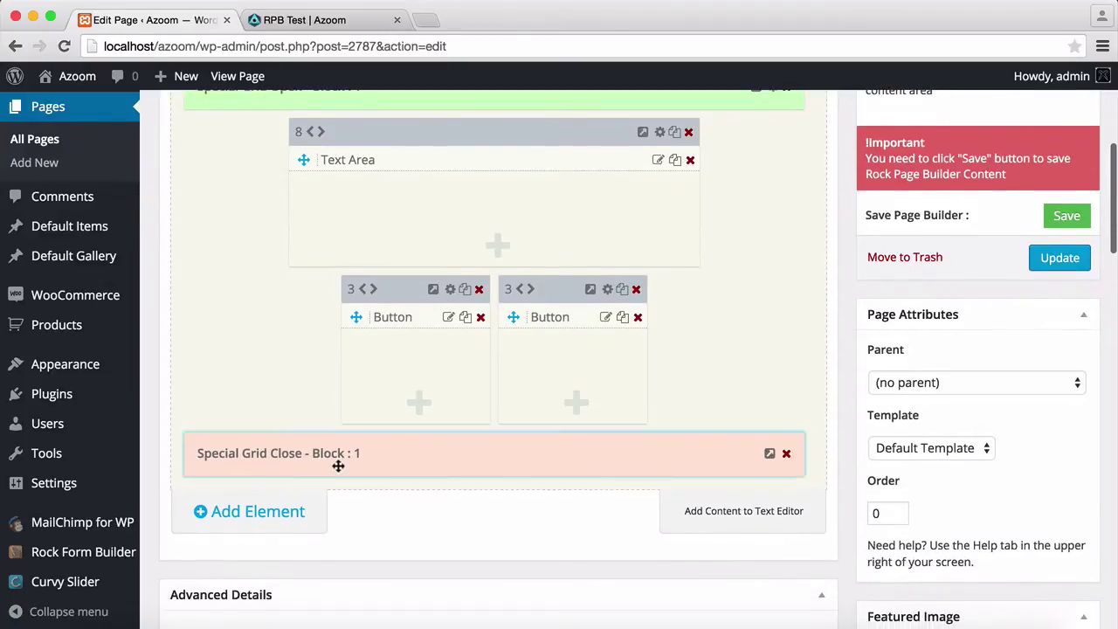
scroll(751, 317, "up", 2)
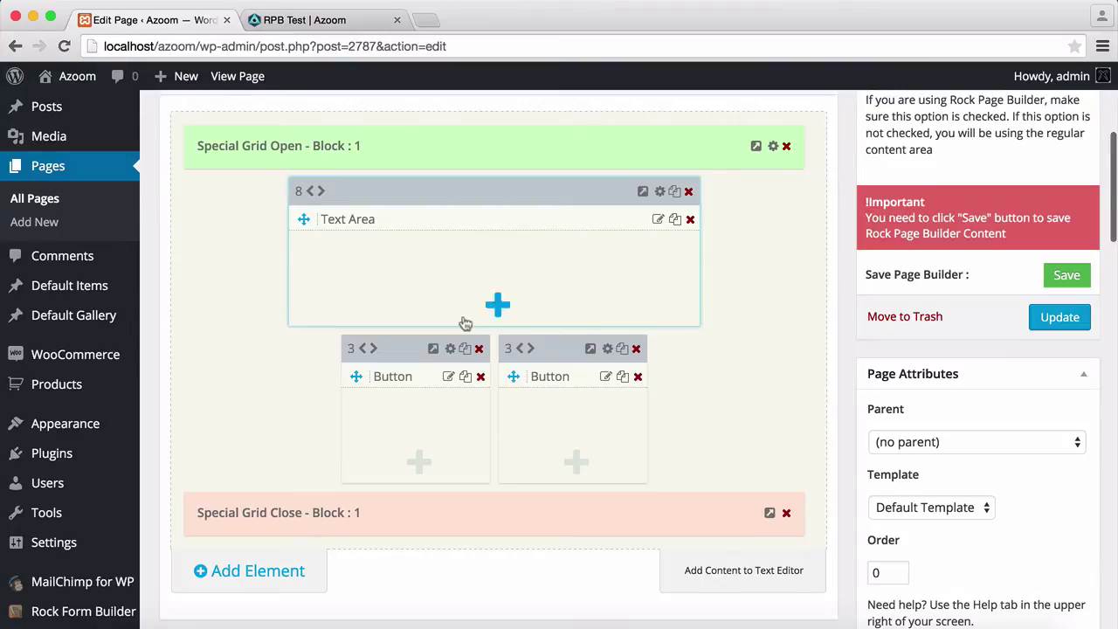
left_click(495, 305)
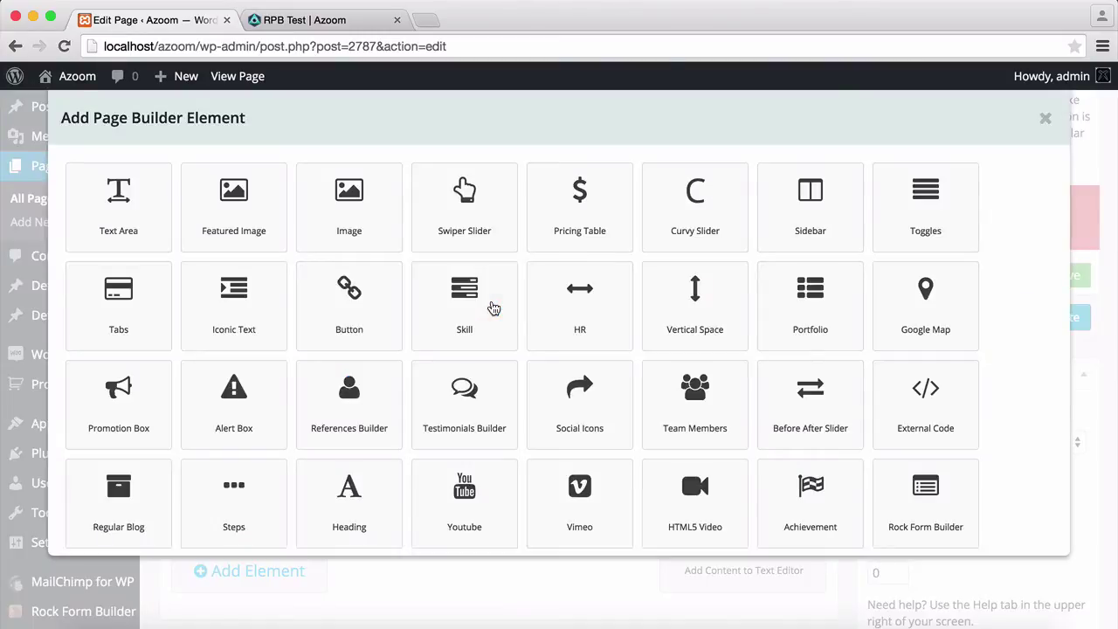
left_click(690, 306)
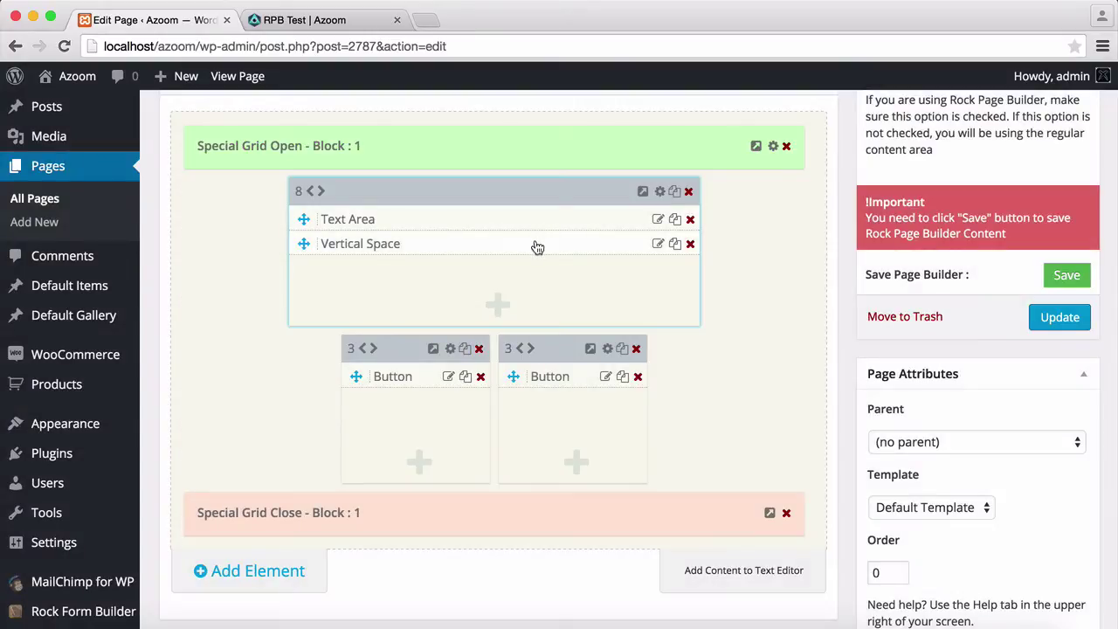
- Review the Vertical Space height options, keep Default (60px), and save the element's settings
left_click(536, 248)
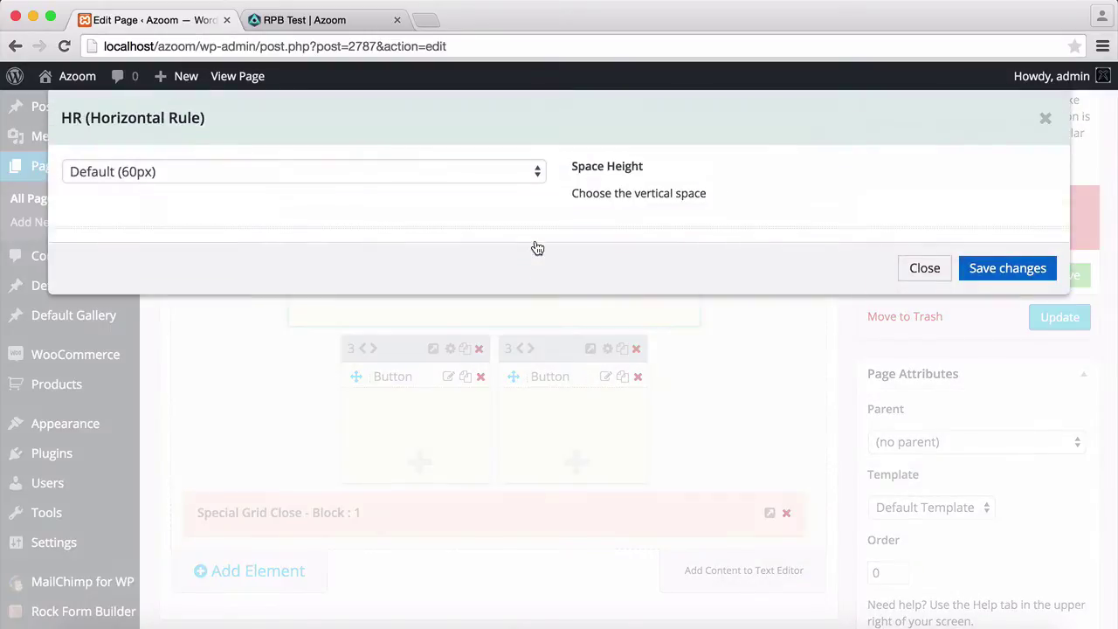
left_click(299, 177)
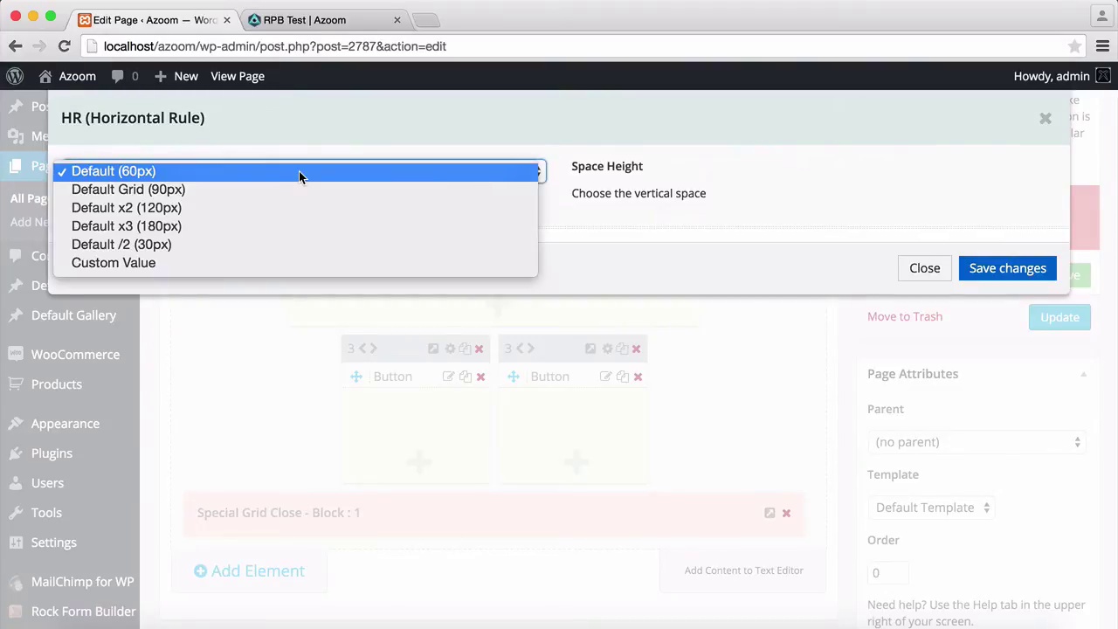
left_click(294, 117)
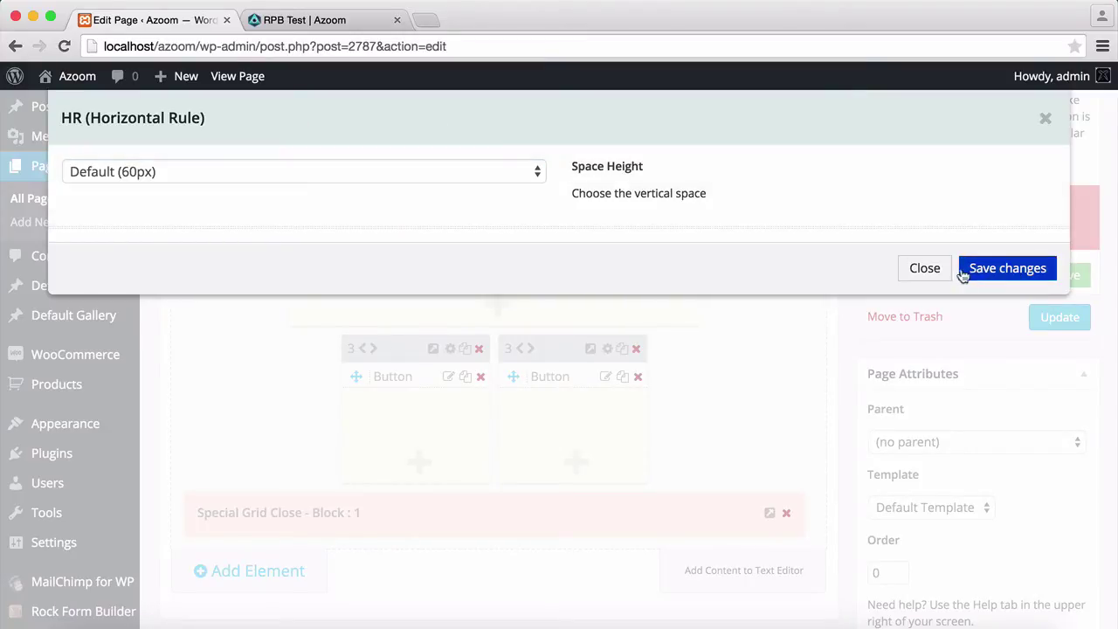
left_click(978, 271)
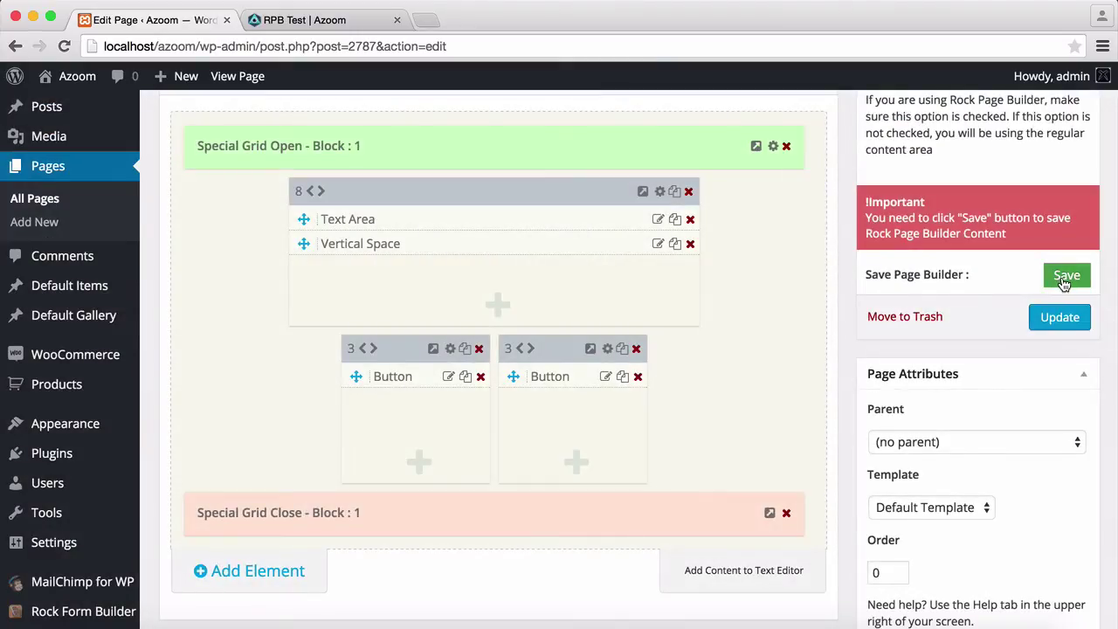
- Save the page builder content and reload the RPB Test page to check the gap above the buttons
left_click(1066, 276)
left_click(348, 22)
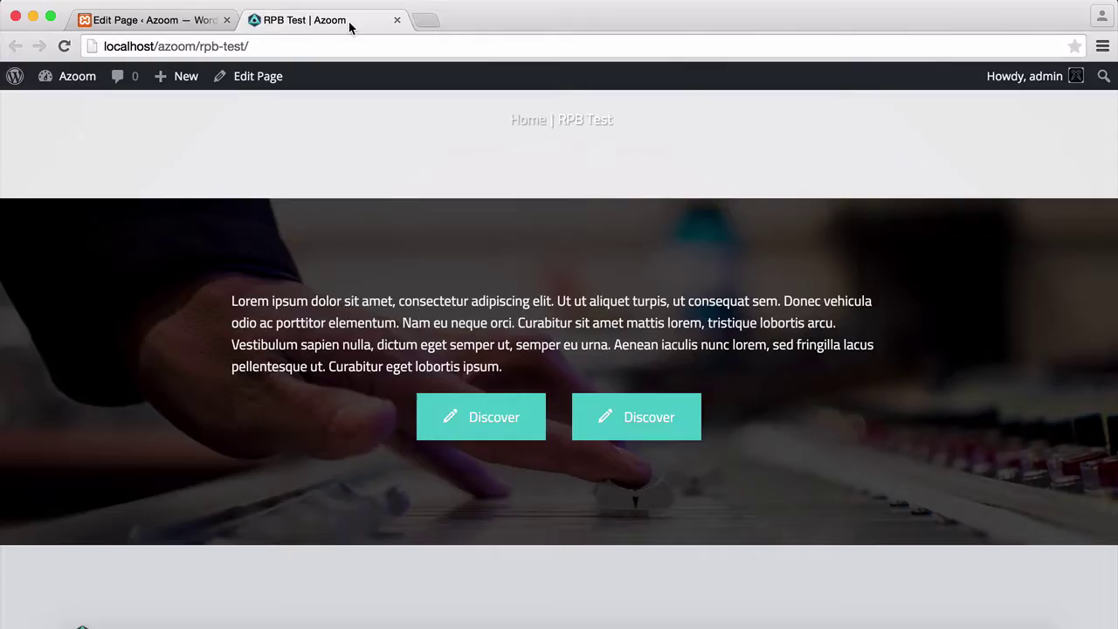
left_click(67, 46)
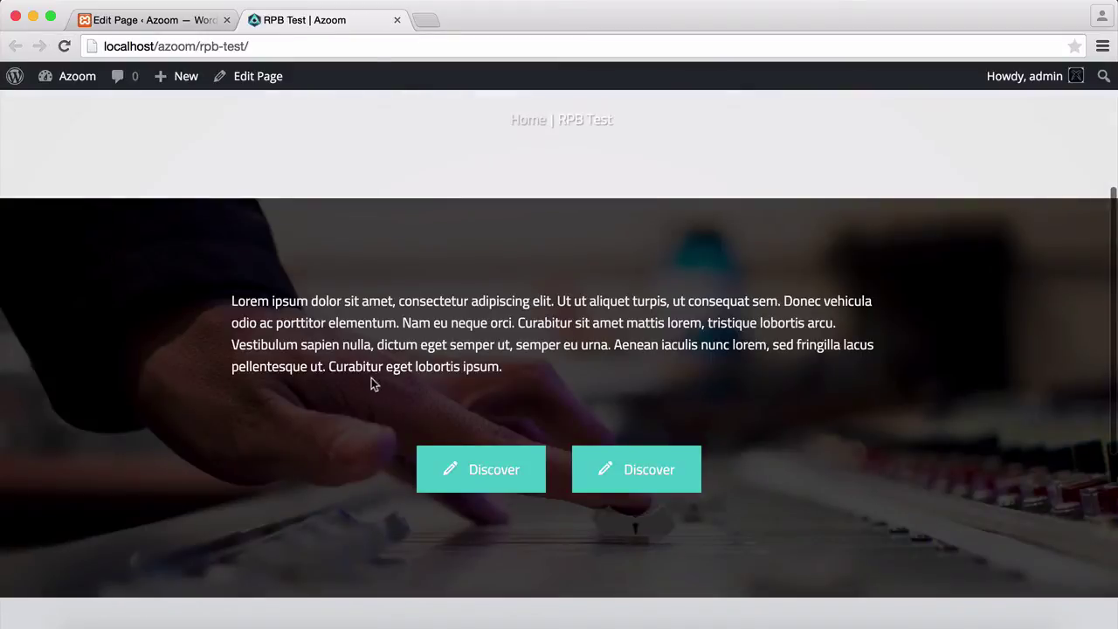
- Back in the page editor, open the Text Area element's settings, expand its formatting toolbar and enlarge the editing box
left_click(150, 17)
left_click(499, 225)
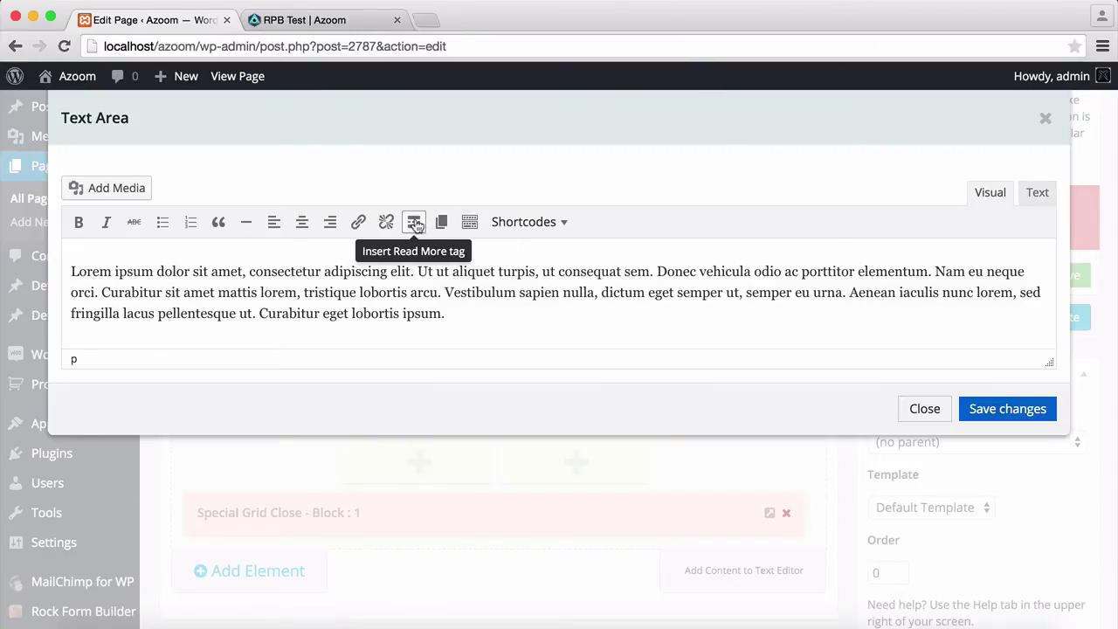
left_click(470, 223)
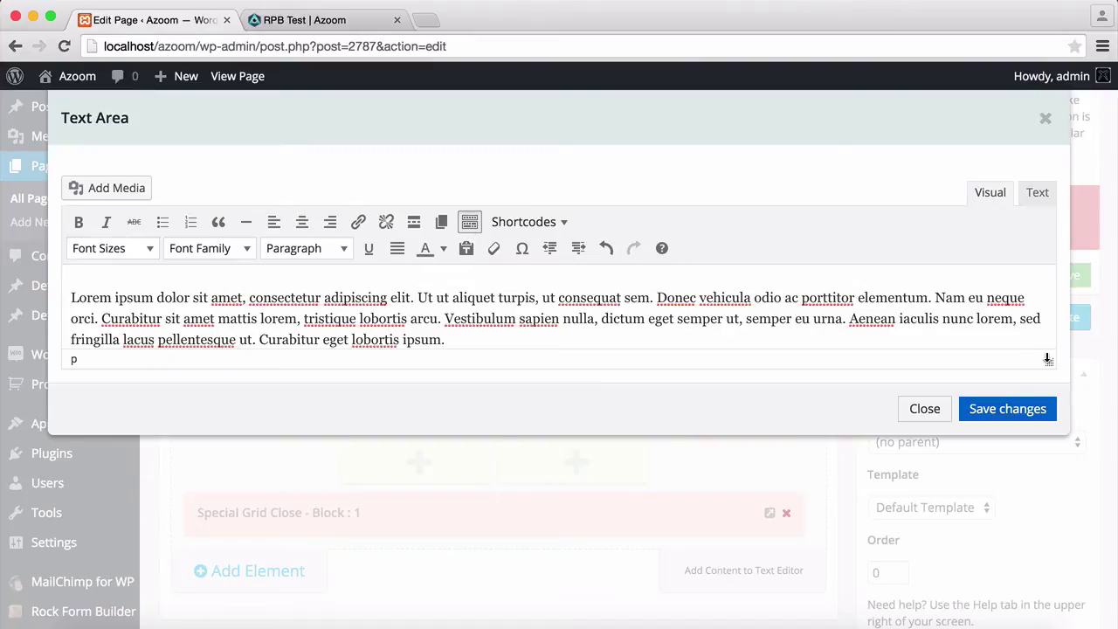
left_click_drag(1048, 359, 1007, 518)
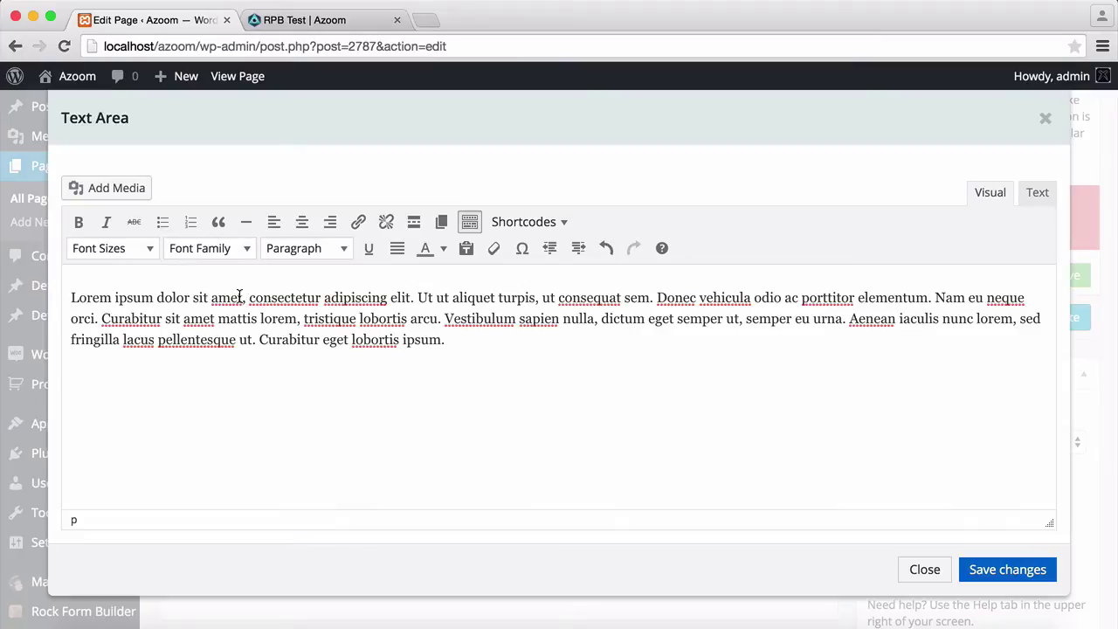
- Break the Text Area paragraph after "Lorem ipsum dolor sit amet," so that this phrase stands on its own line
left_click_drag(242, 298, 64, 287)
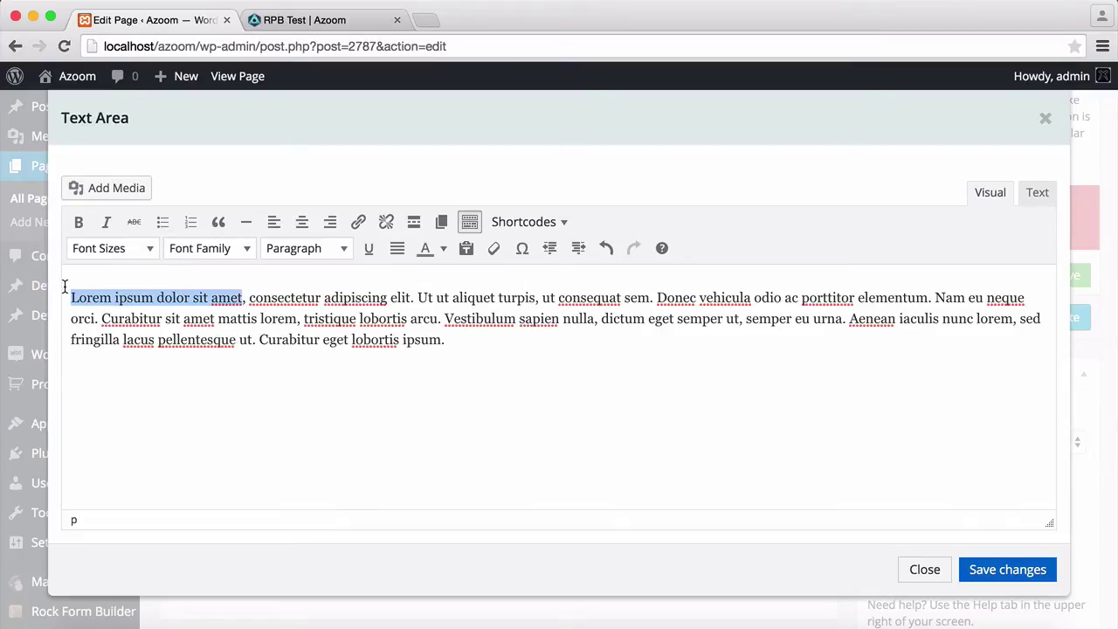
key("Down")
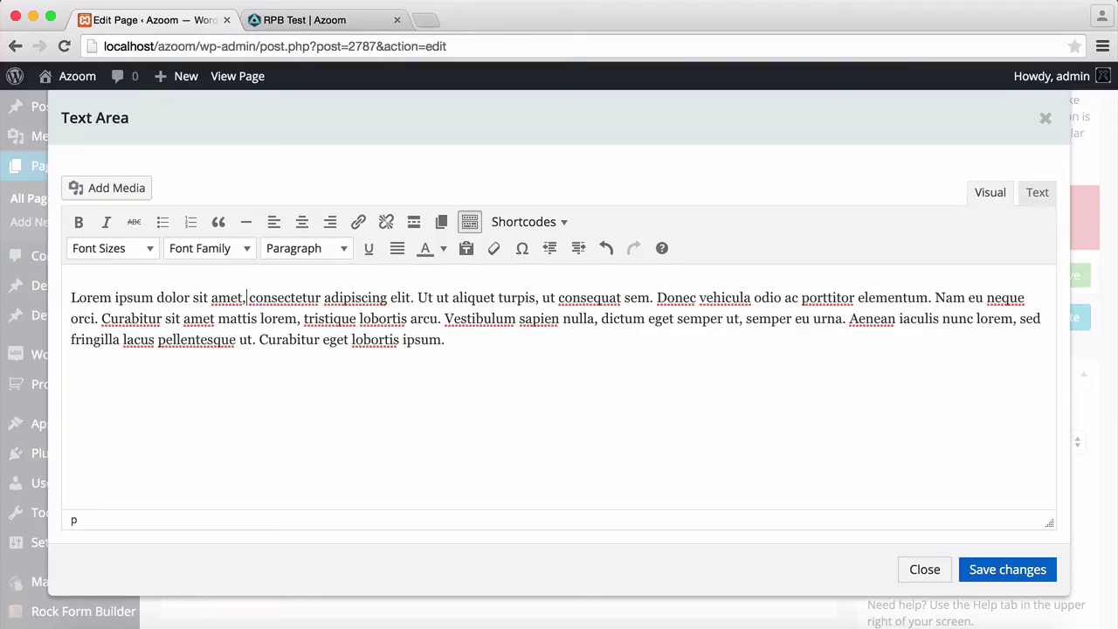
left_click(71, 297)
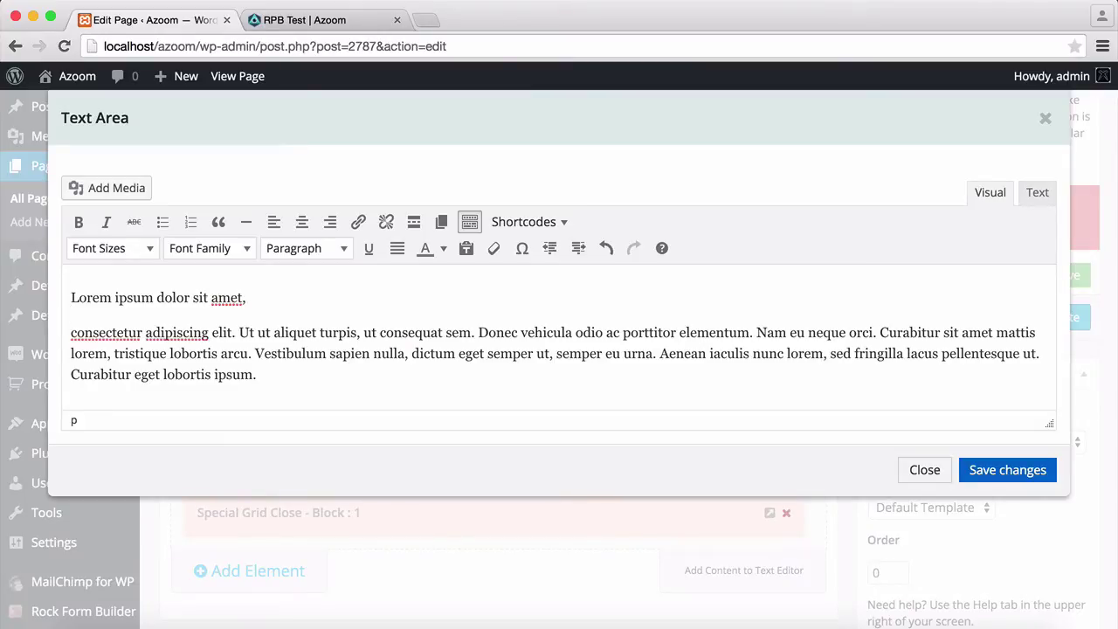
- Remove the comma after "amet" and format the line "Lorem ipsum dolor sit amet" as Heading 2
key("shift+Left")
key("shift+Left")
key("shift+Left")
key("shift+Left")
key("shift+Left")
key("shift+Left")
key("shift+Left")
key("shift+Left")
key("shift+Left")
key("shift+Left")
key("shift+Left")
key("shift+Left")
key("shift+Left")
key("shift+Left")
key("shift+Left")
key("shift+Left")
key("shift+Left")
key("shift+Left")
key("shift+Left")
key("shift+Left")
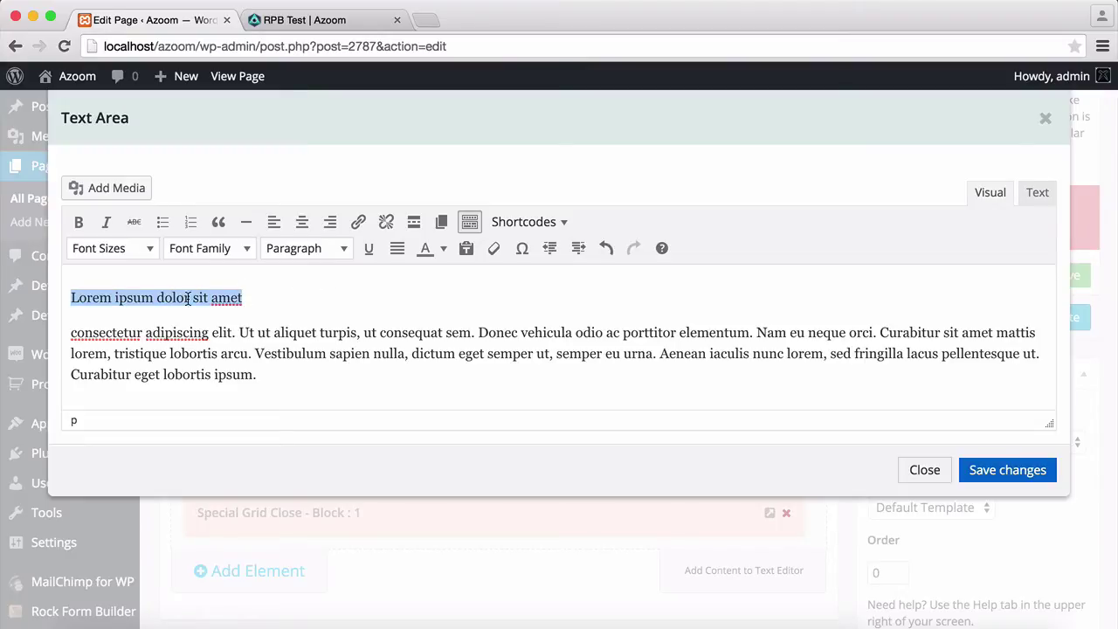
left_click(299, 253)
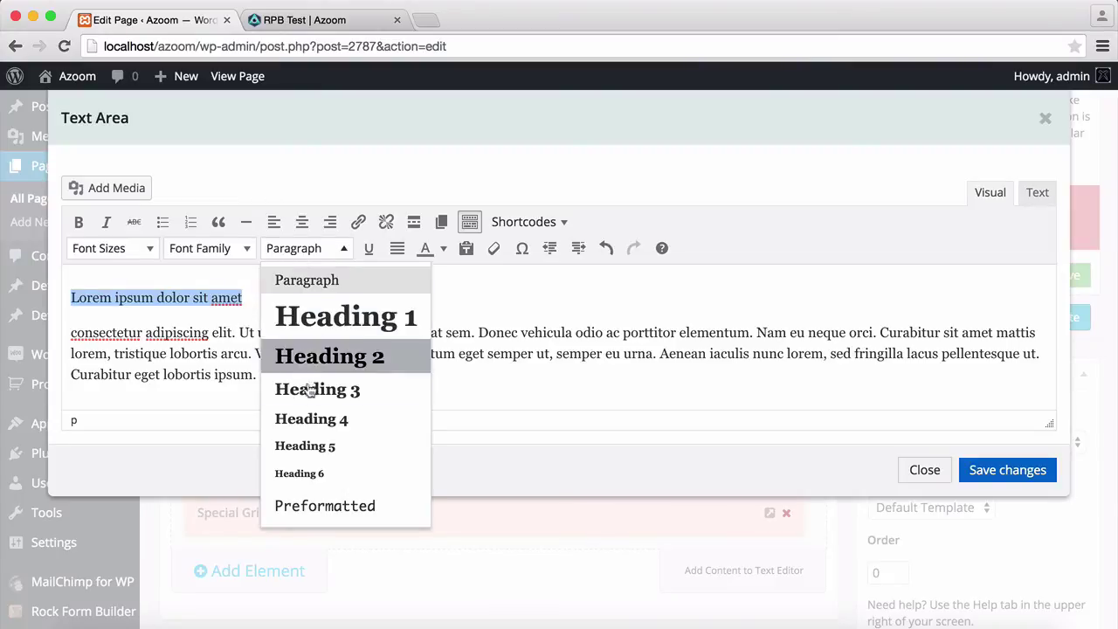
left_click(302, 358)
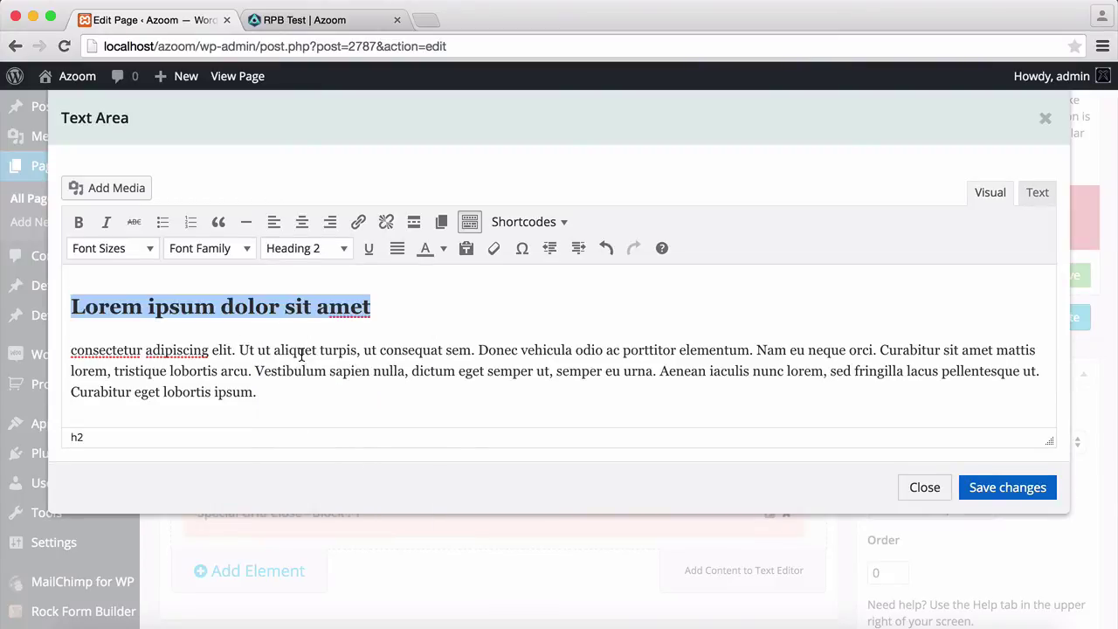
left_click(384, 310)
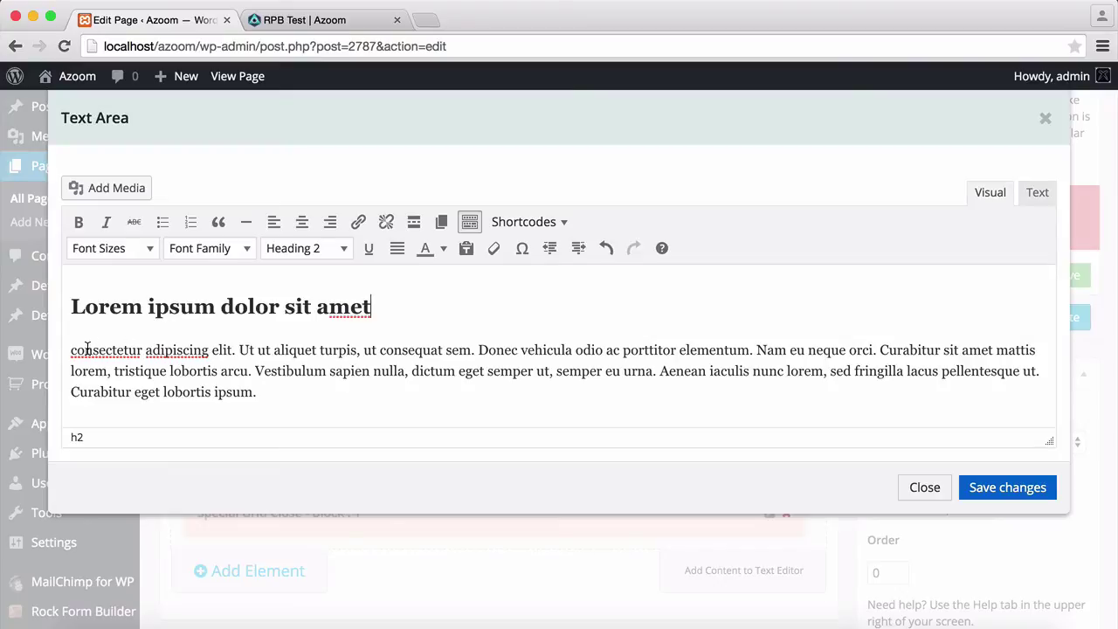
- Capitalize the first letter of the body paragraph so it begins with "Consectetur"
left_click_drag(154, 350, 61, 347)
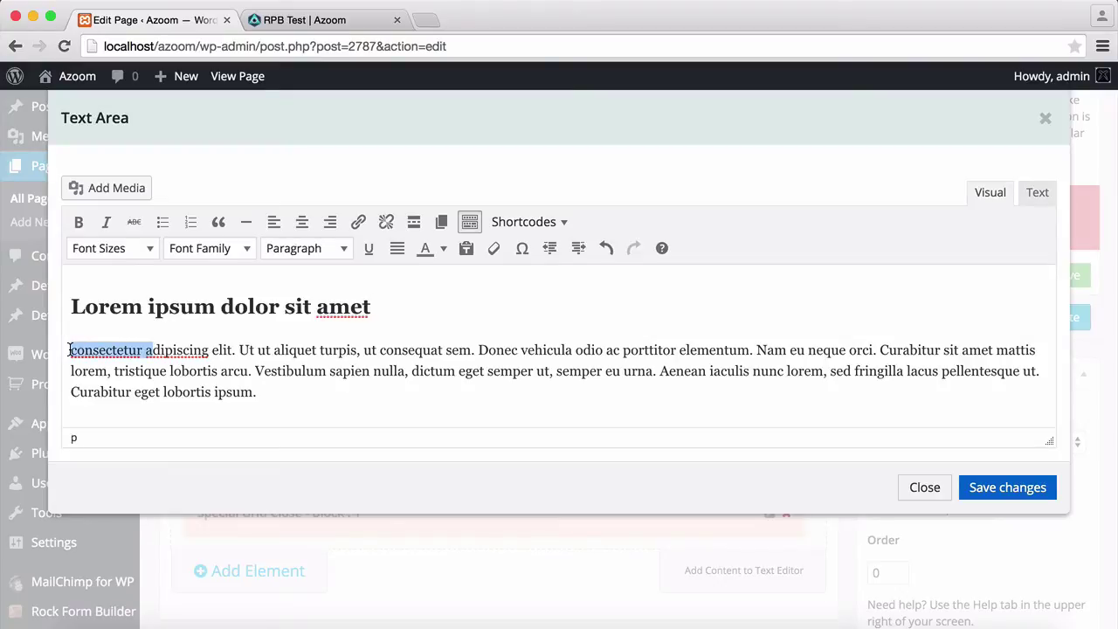
left_click(78, 350)
key("BackSpace")
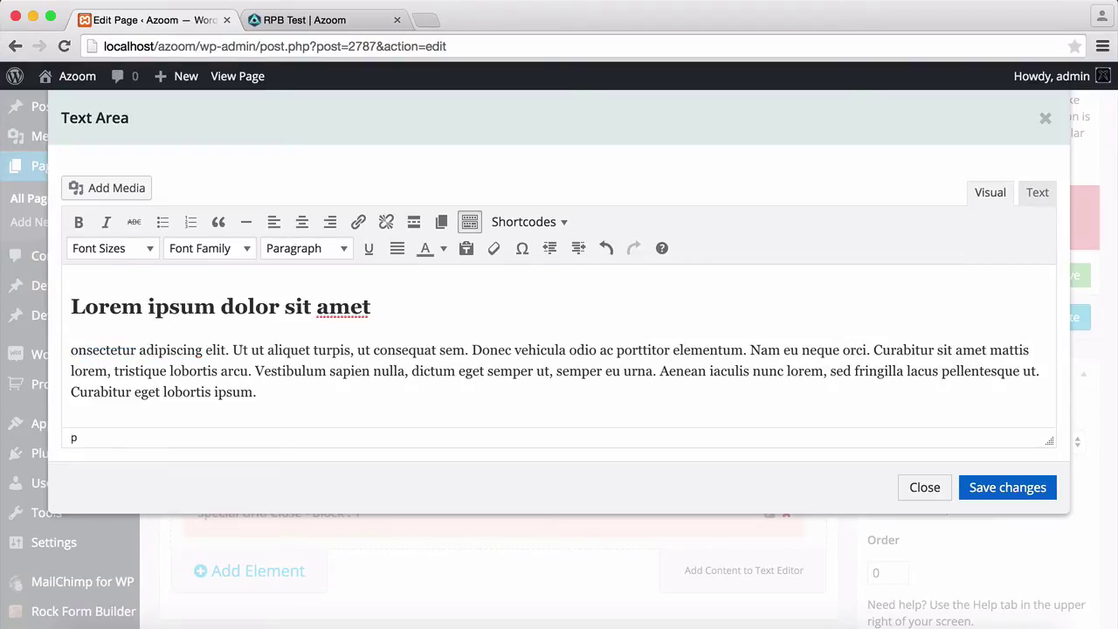
type("C")
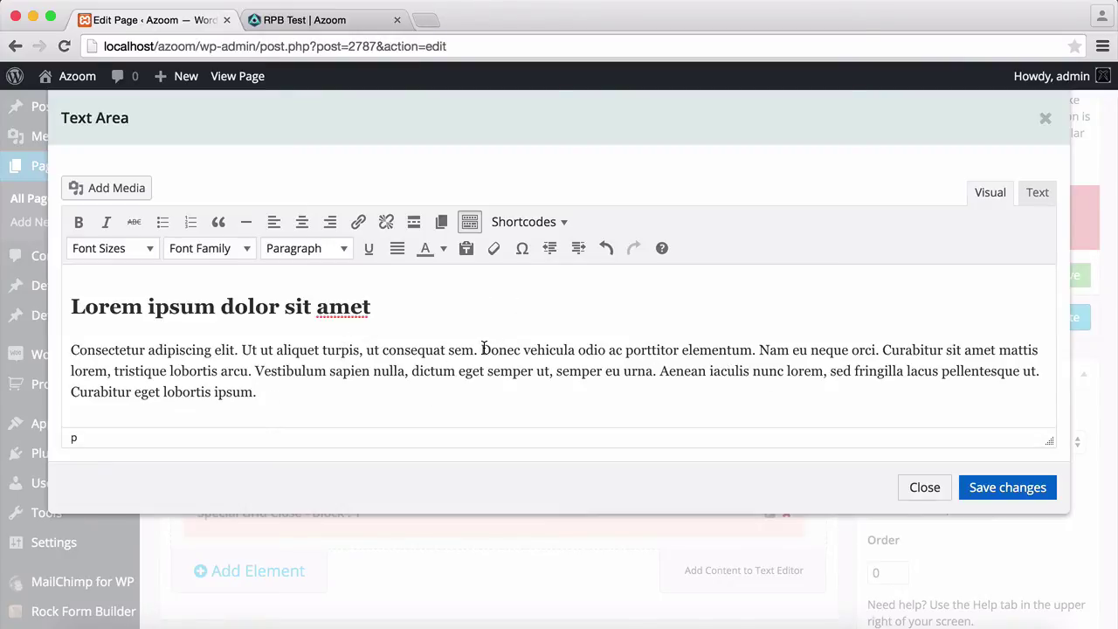
- Center-align both the heading and the body paragraph, and save the Text Area changes
left_click_drag(282, 391, 71, 306)
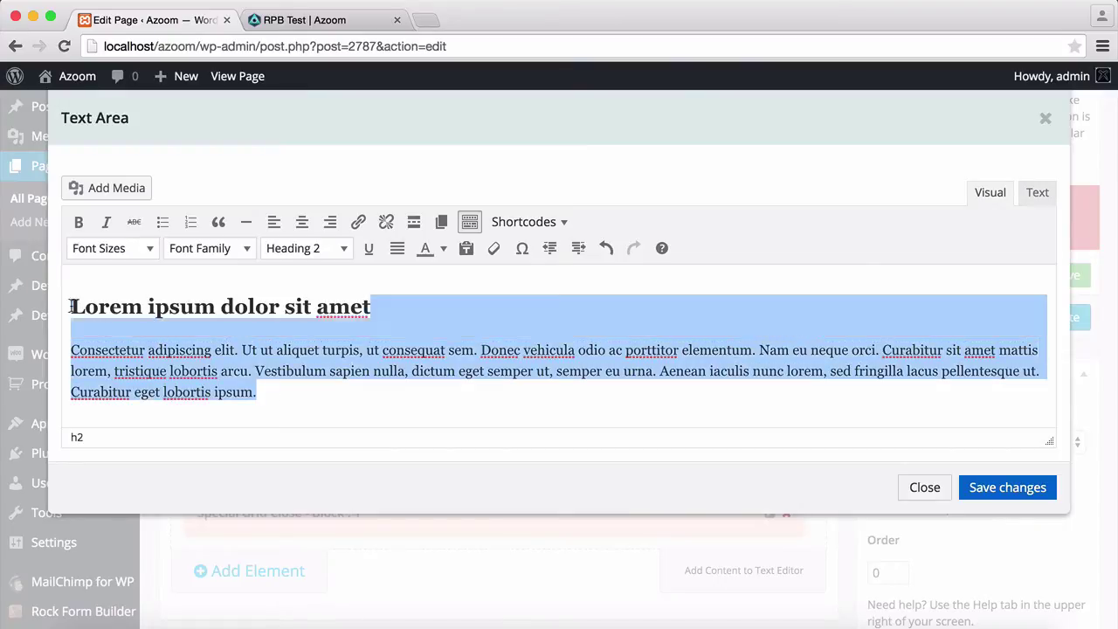
left_click(302, 223)
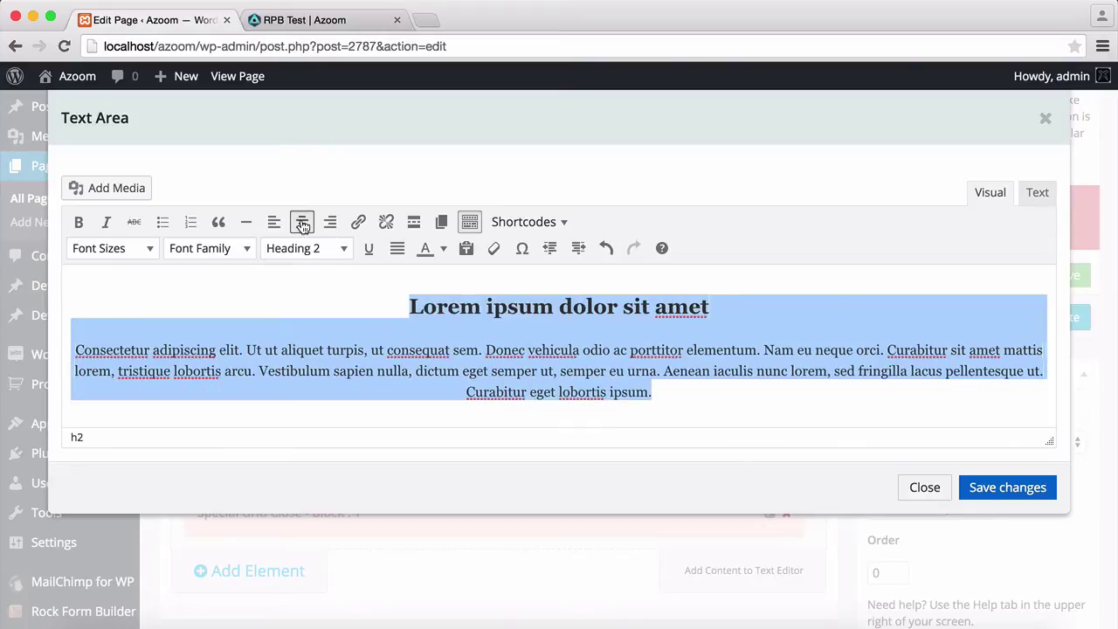
left_click(297, 323)
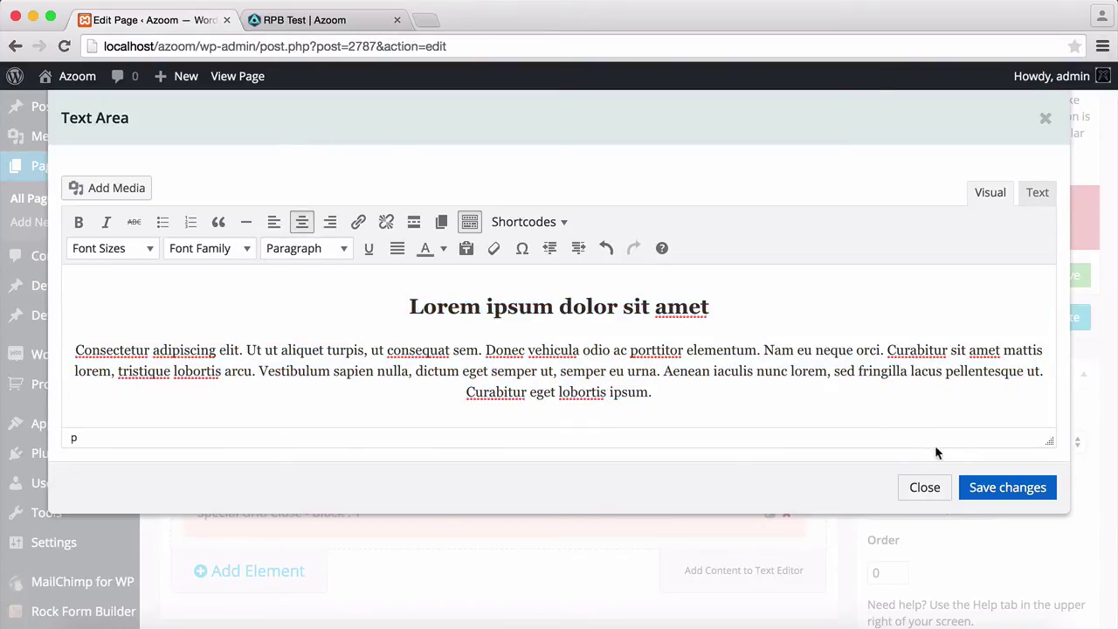
left_click(991, 487)
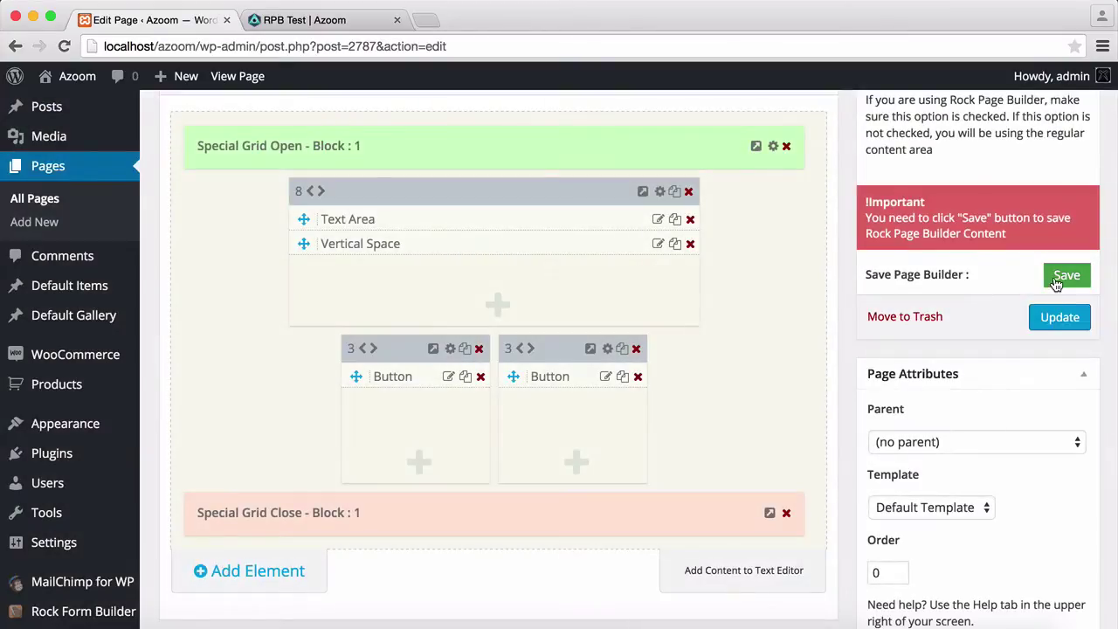
- Save the page builder content and reload the RPB Test page to check the centered heading and paragraph
left_click(302, 20)
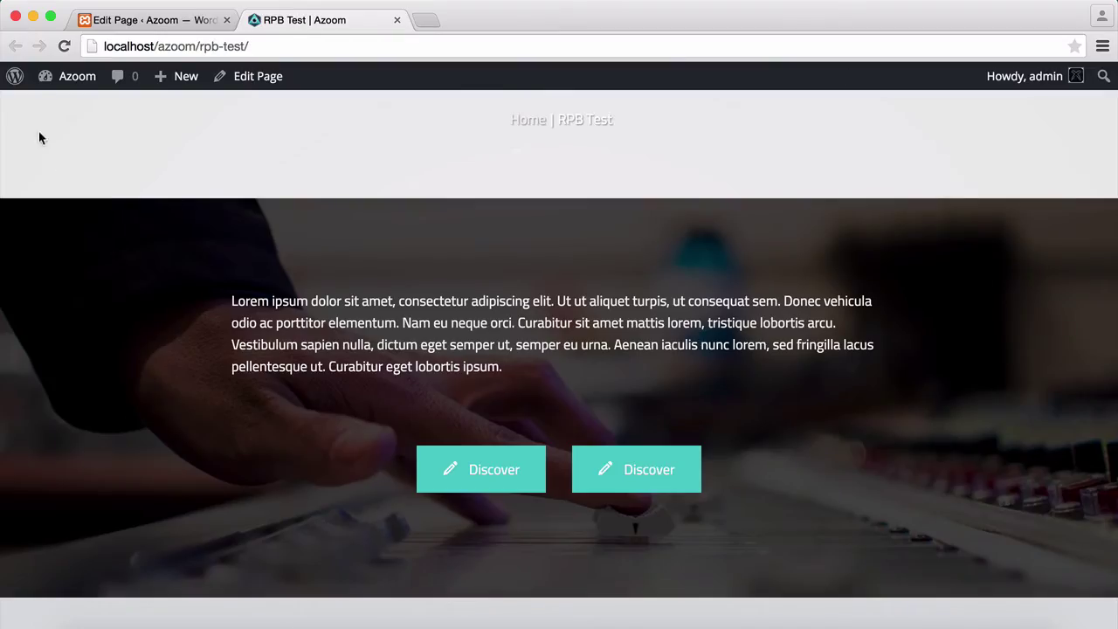
left_click(64, 46)
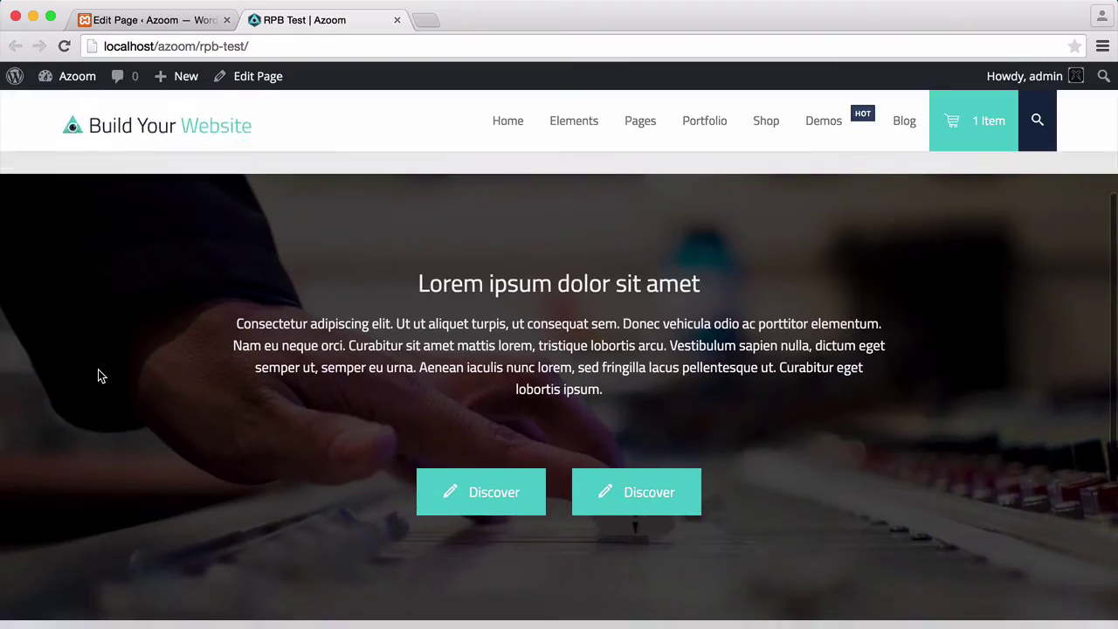
scroll(98, 375, "down", 1)
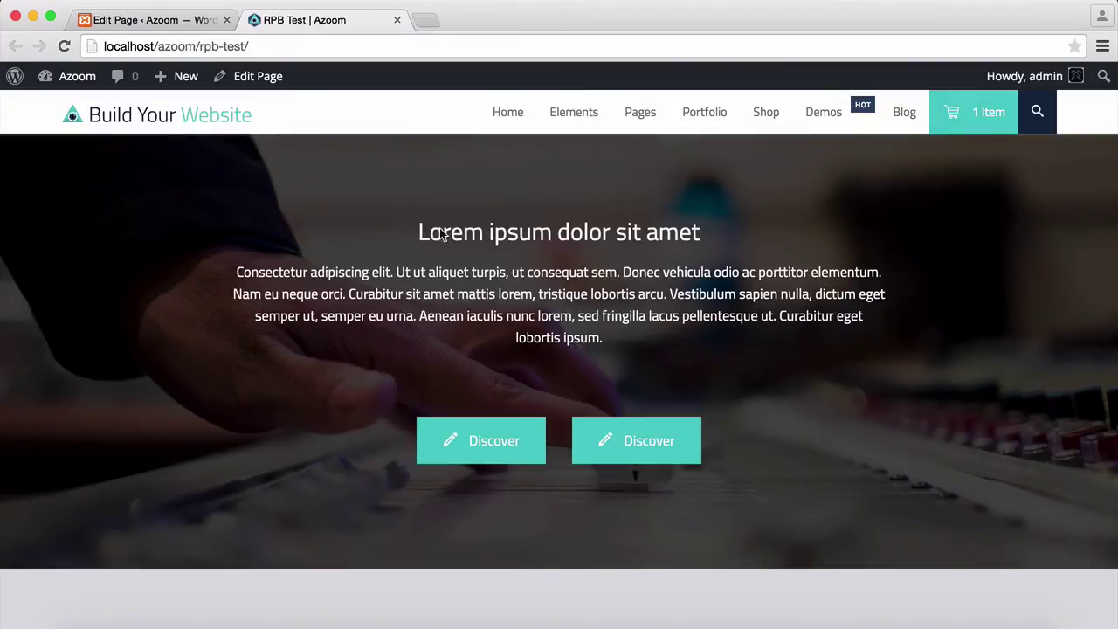
- Reopen the Text Area in the page editor, change the heading to Heading 1, and save the element
left_click(148, 15)
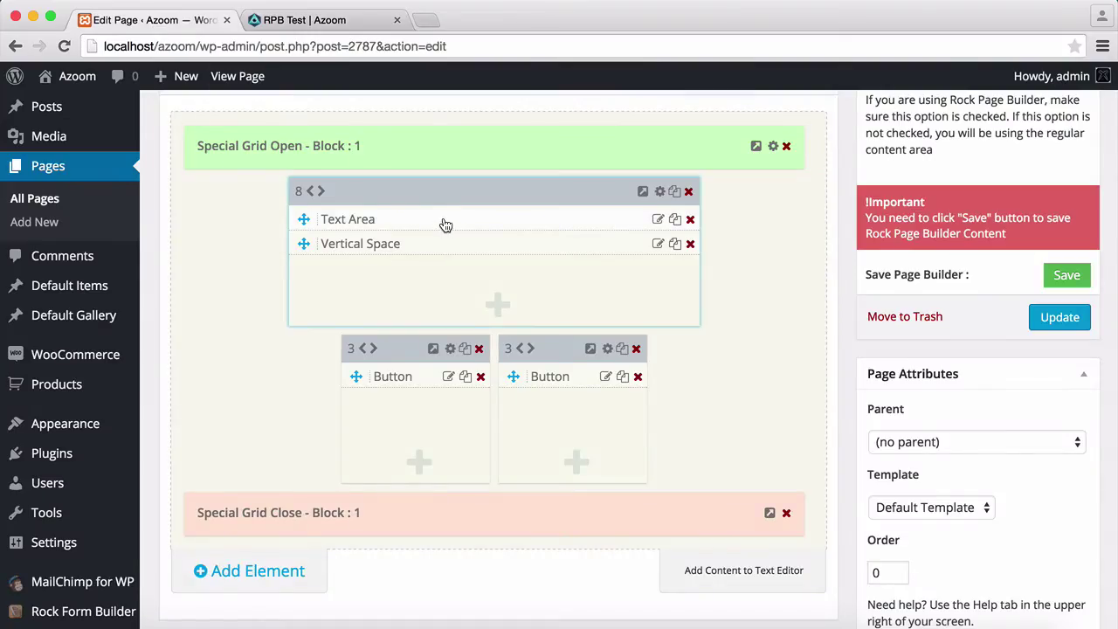
left_click(446, 225)
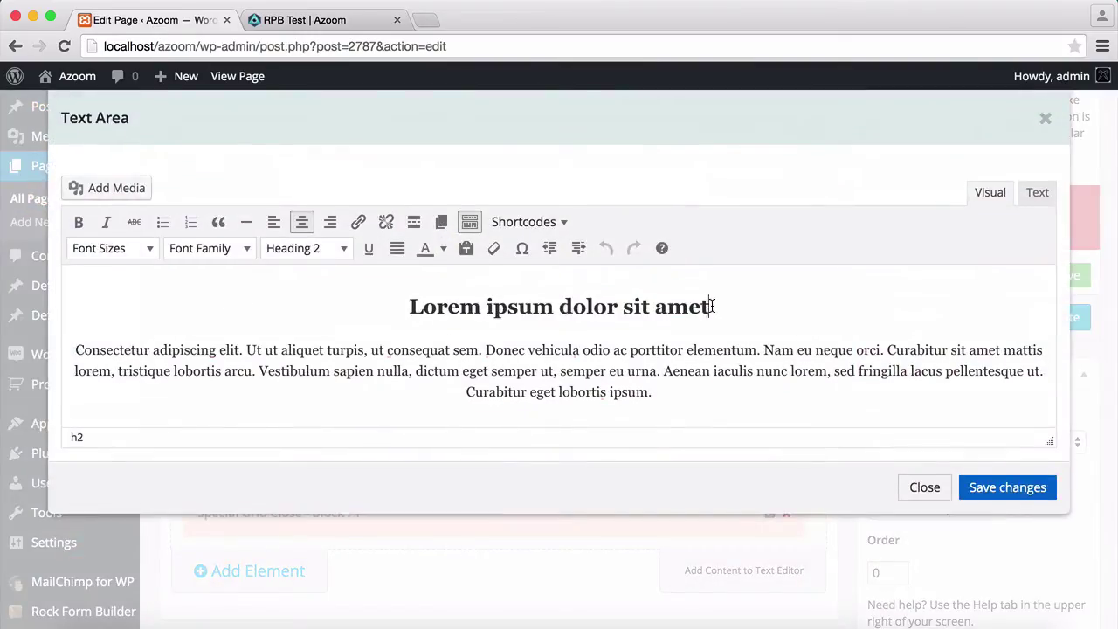
left_click_drag(713, 305, 407, 306)
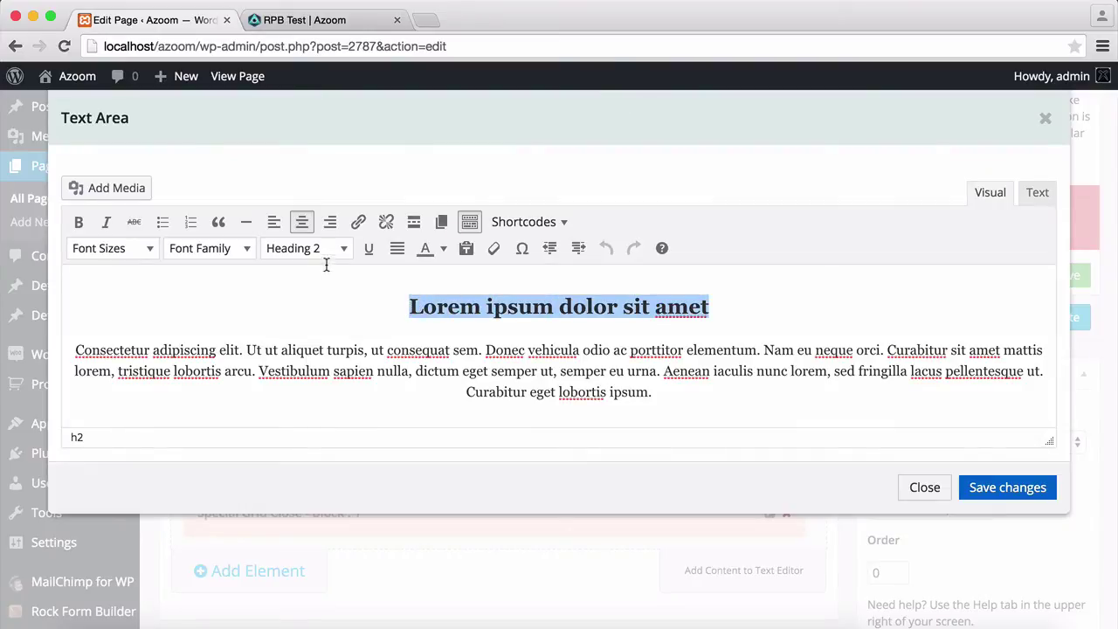
left_click(301, 248)
left_click(338, 317)
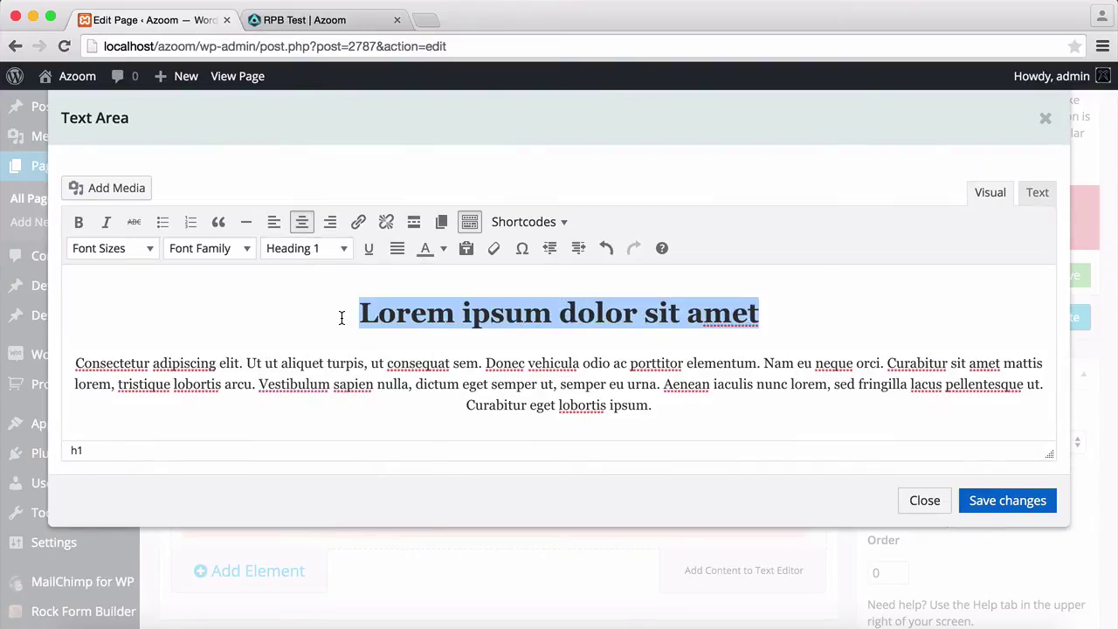
left_click(996, 505)
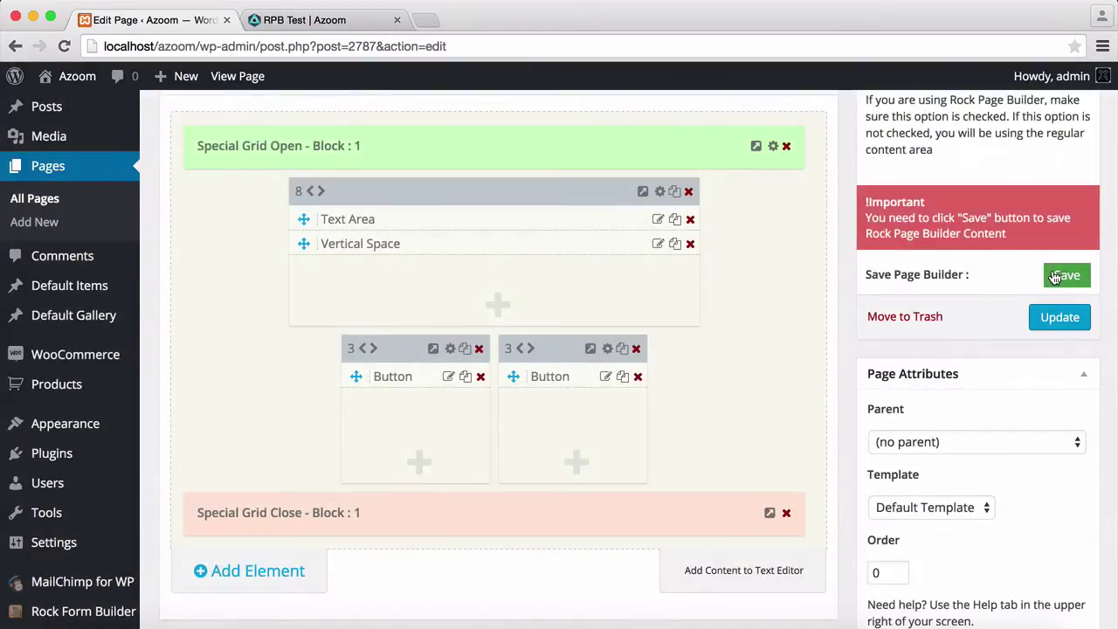
- Save the page builder content and reload the RPB Test page to check the heading's size
left_click(1054, 277)
left_click(315, 24)
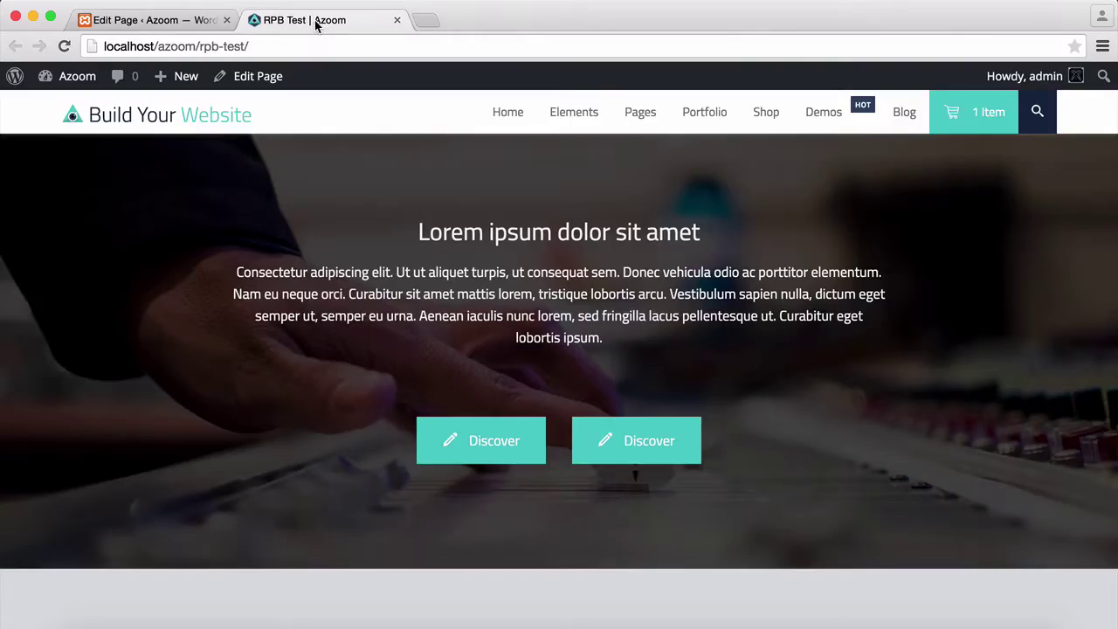
left_click(64, 47)
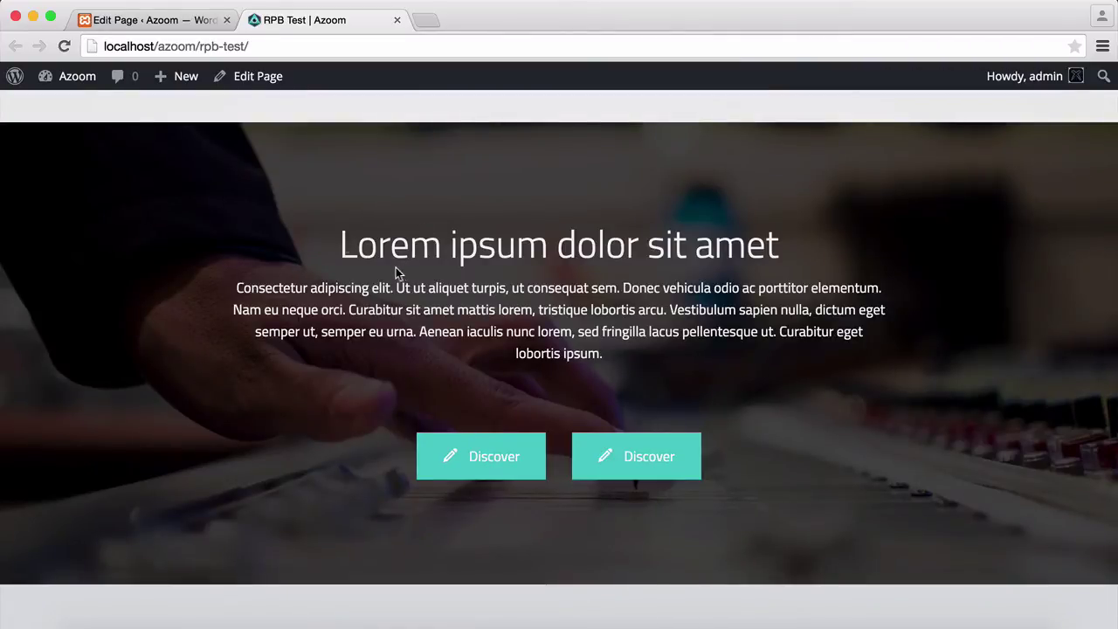
- Back in the page editor, insert an empty line below the Text Area's heading and save the element
left_click(180, 17)
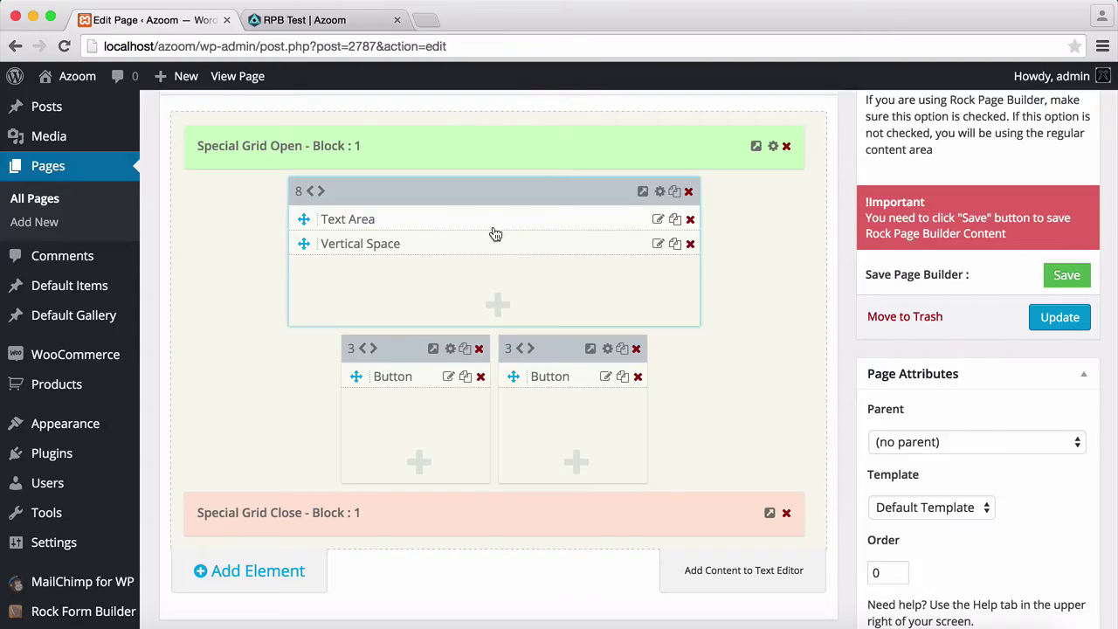
left_click(495, 234)
left_click(768, 311)
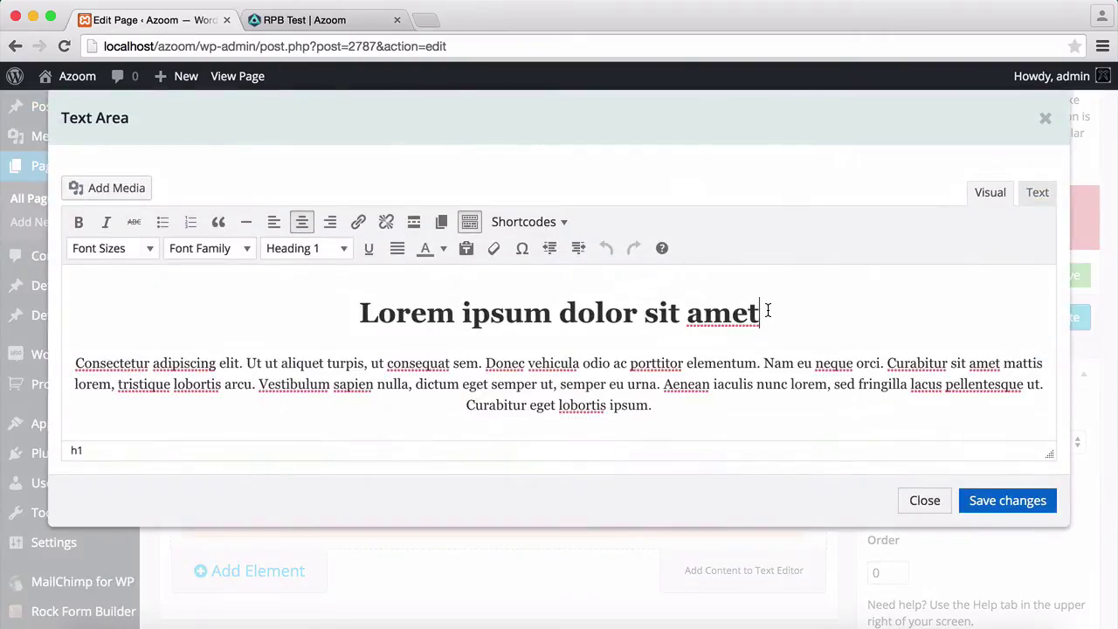
key("Return")
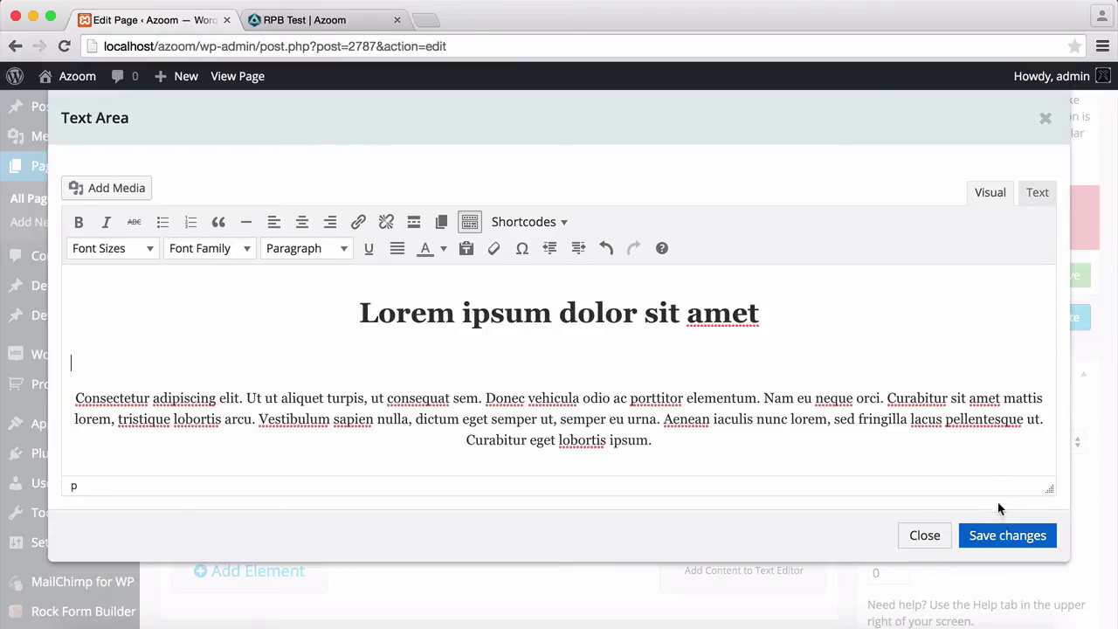
left_click(970, 546)
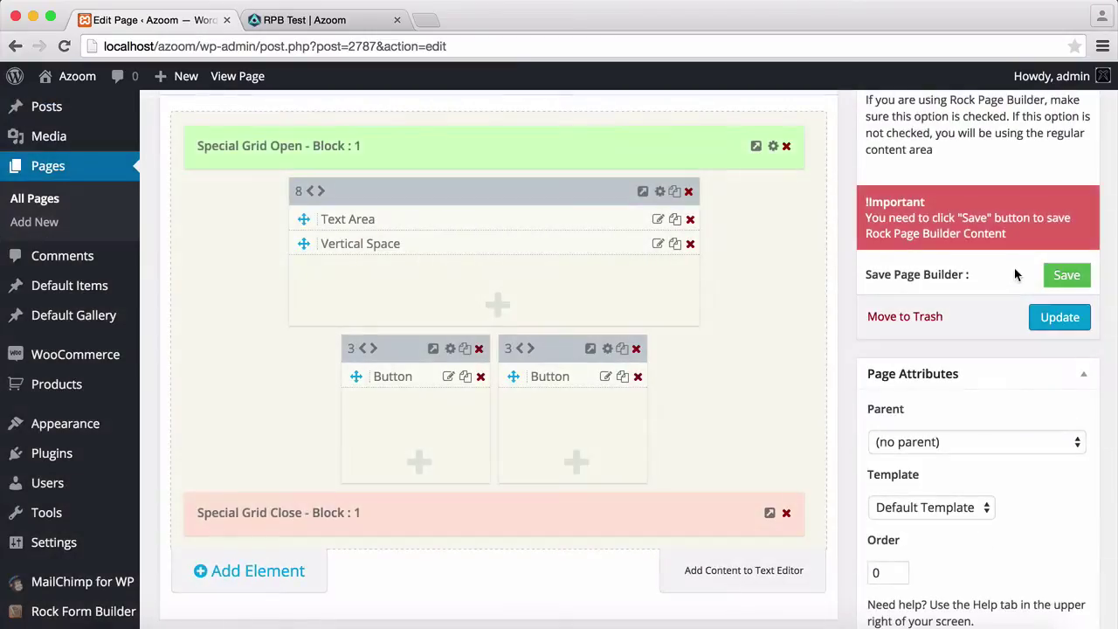
- Save the page builder content and reload the RPB Test page to check the space below the heading
left_click(1066, 276)
left_click(348, 21)
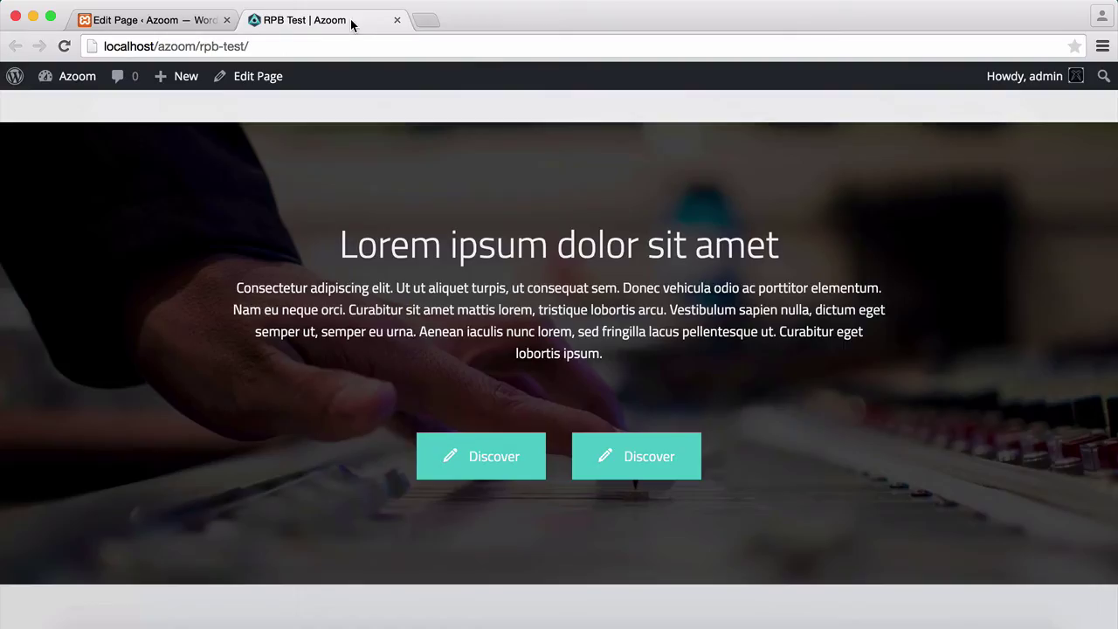
left_click(64, 46)
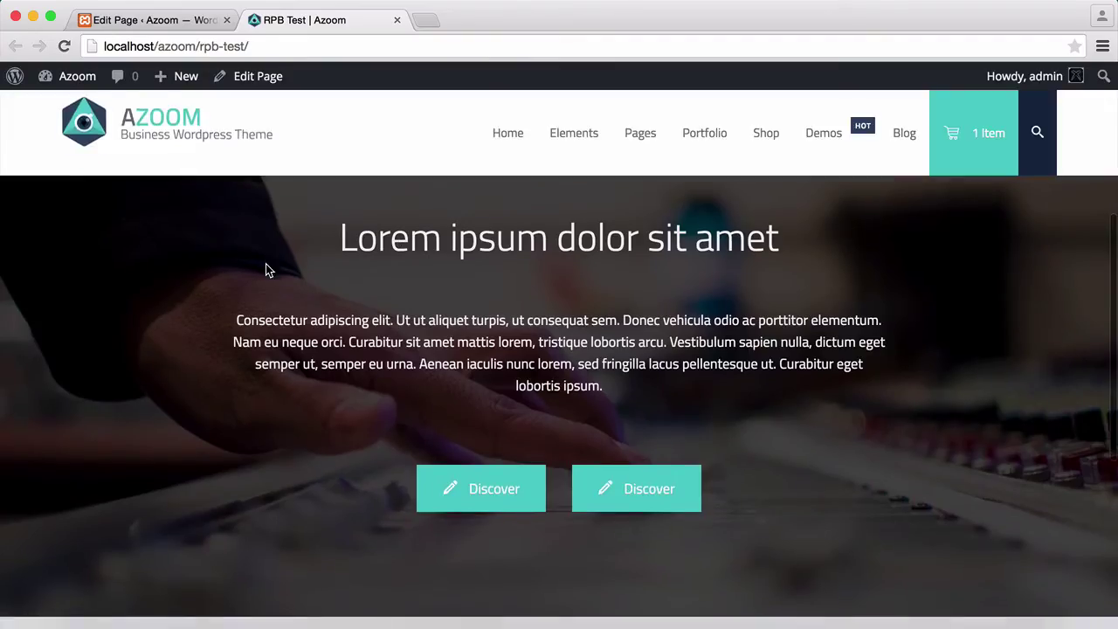
- In the page editor, move the Button from the first 3-wide column into the 8-wide column, below Vertical Space
left_click(177, 29)
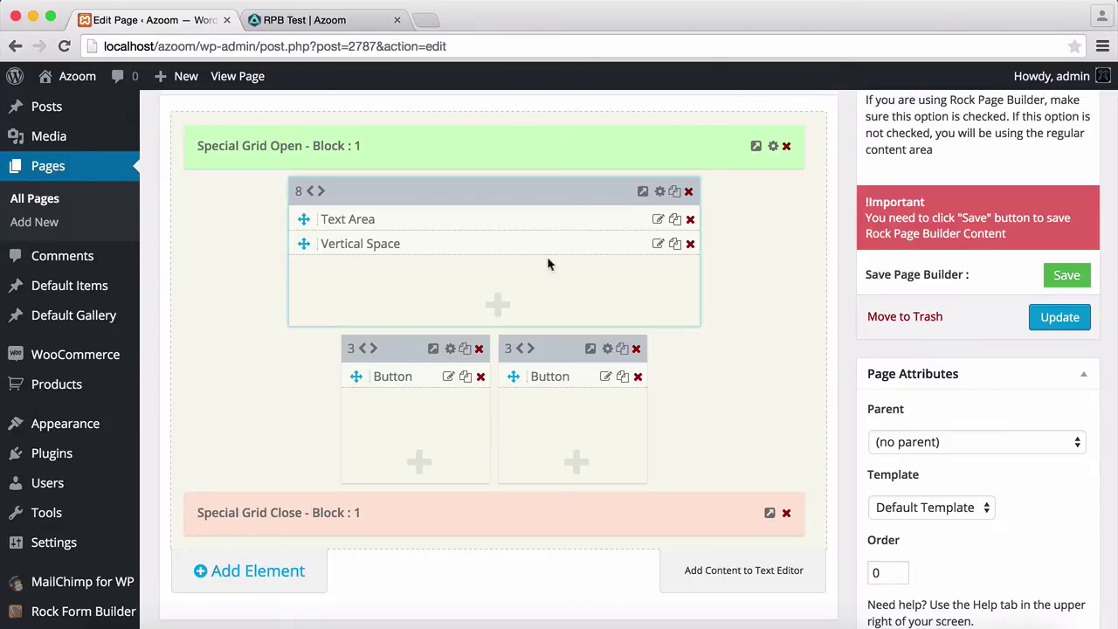
left_click_drag(403, 351, 311, 271)
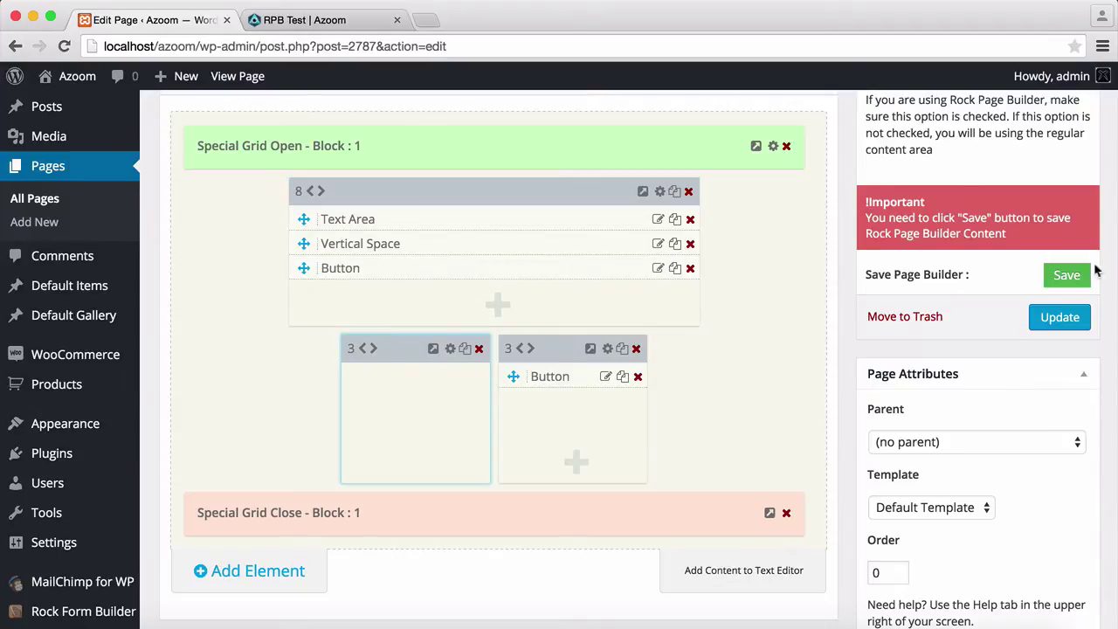
- Save the page builder content and reload the RPB Test page to check where the moved button sits
left_click(1066, 275)
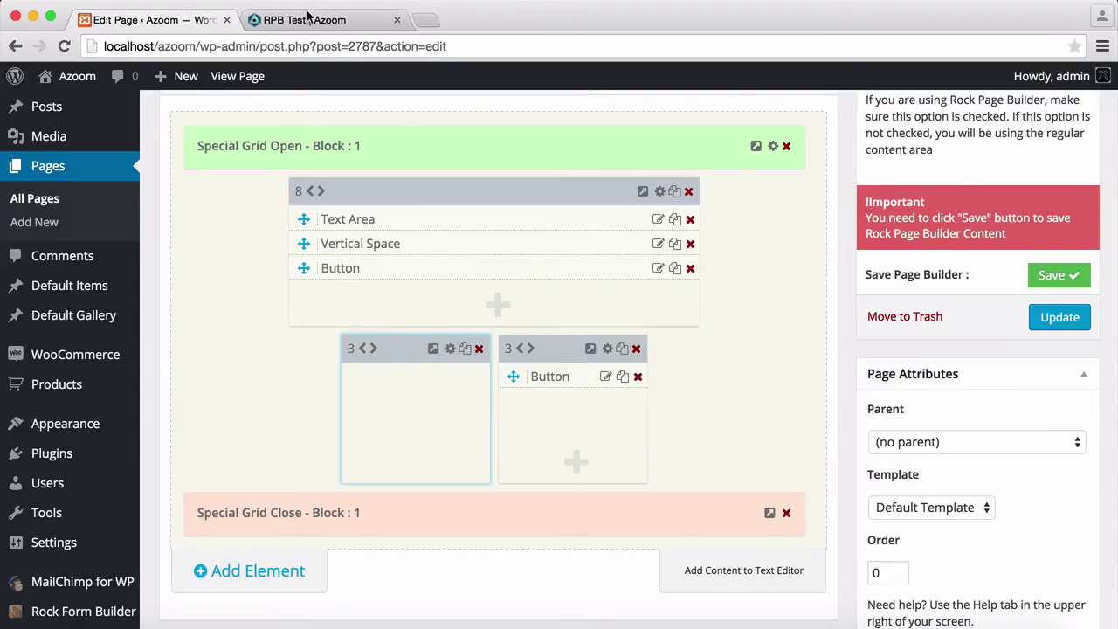
left_click(306, 21)
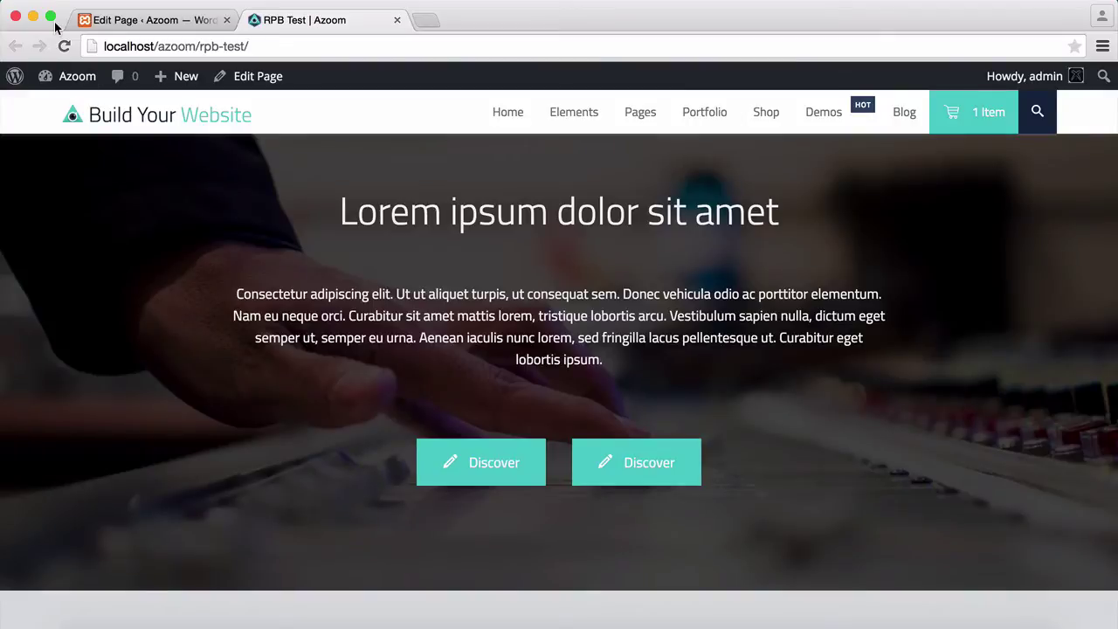
left_click(63, 45)
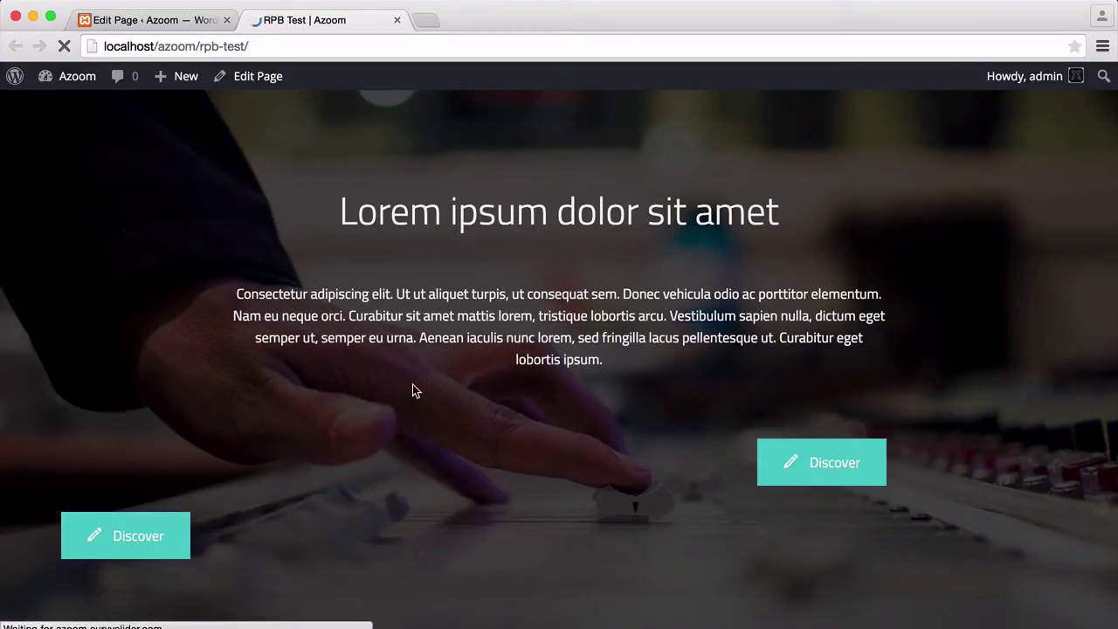
- Back in the page editor, move the Button from the 8-wide column back into the first 3-wide column
left_click(177, 22)
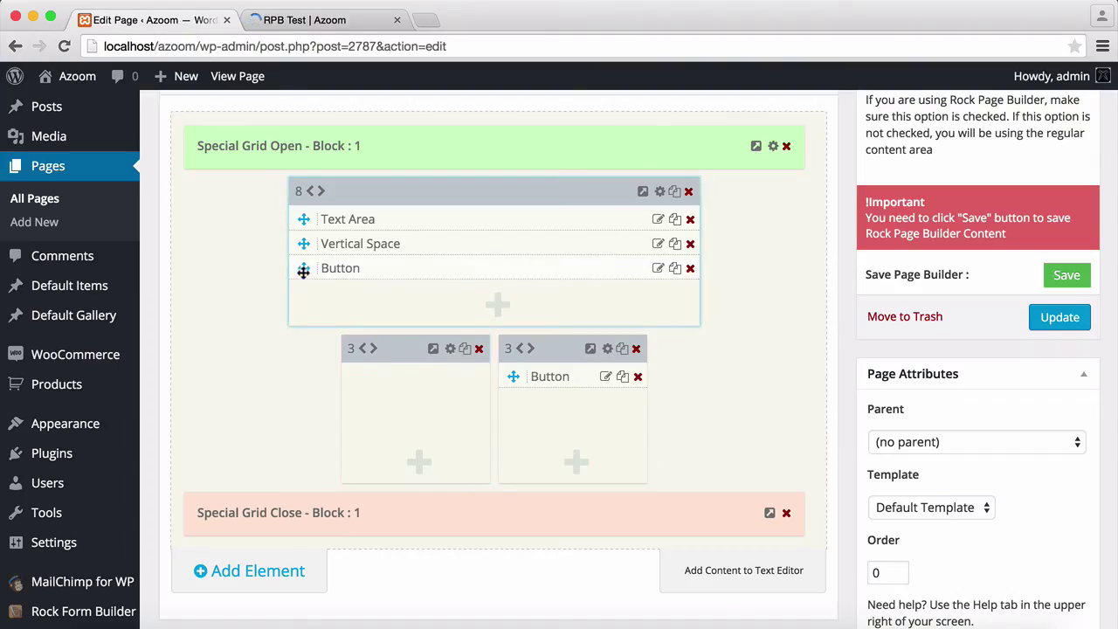
left_click_drag(303, 267, 387, 378)
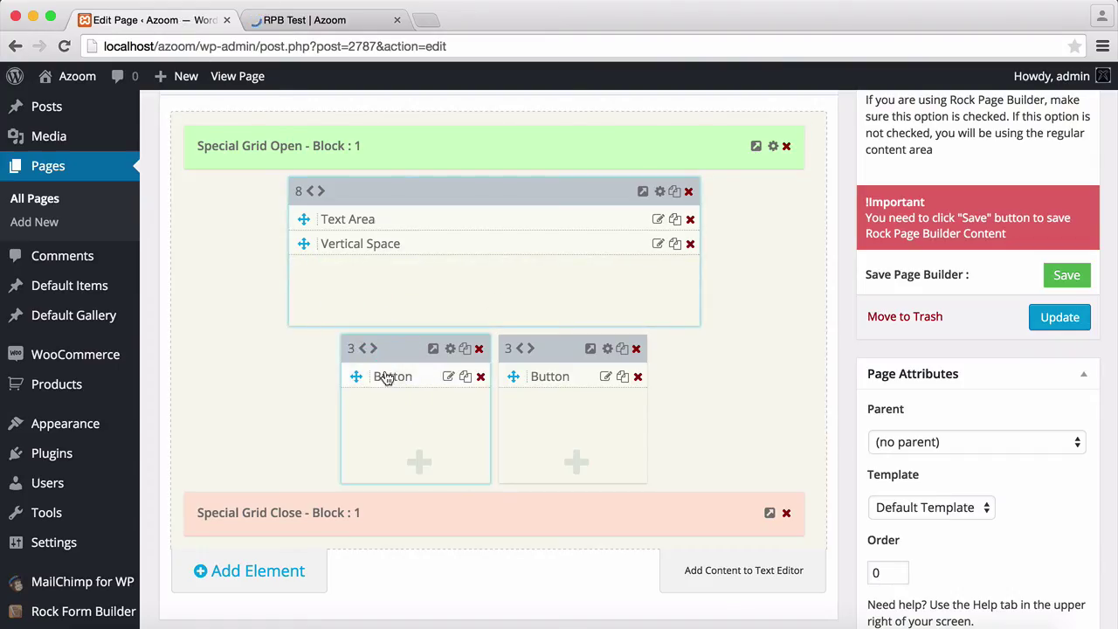
- Edit the Button in the second 3-wide column, setting its text to Explore and its background/border option to Use Border
left_click(548, 380)
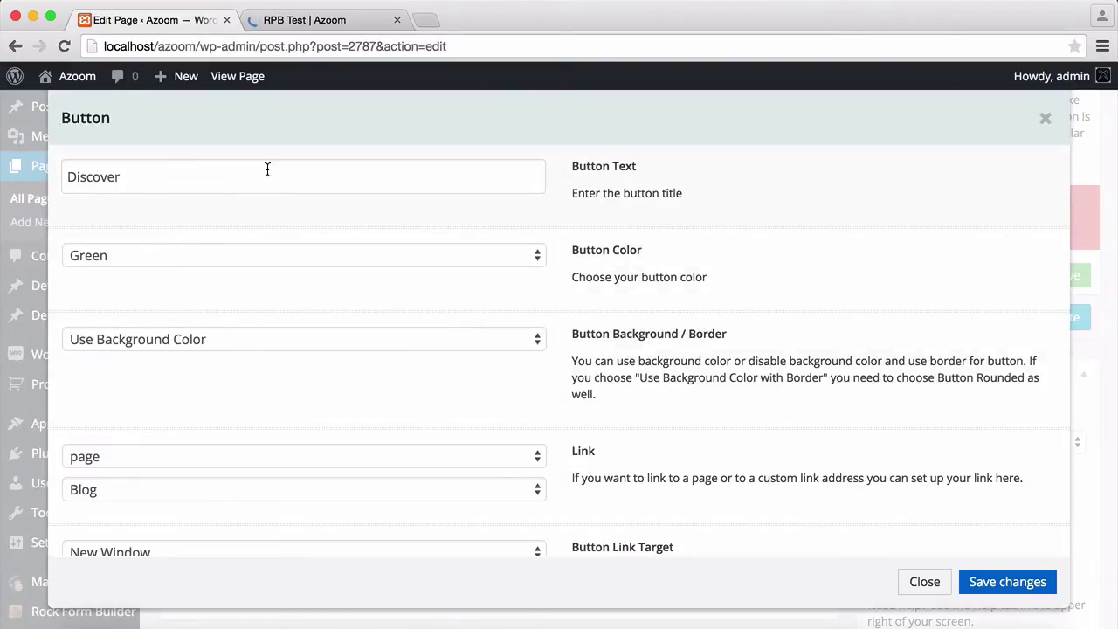
left_click(267, 178)
key("super+a")
type("Ex")
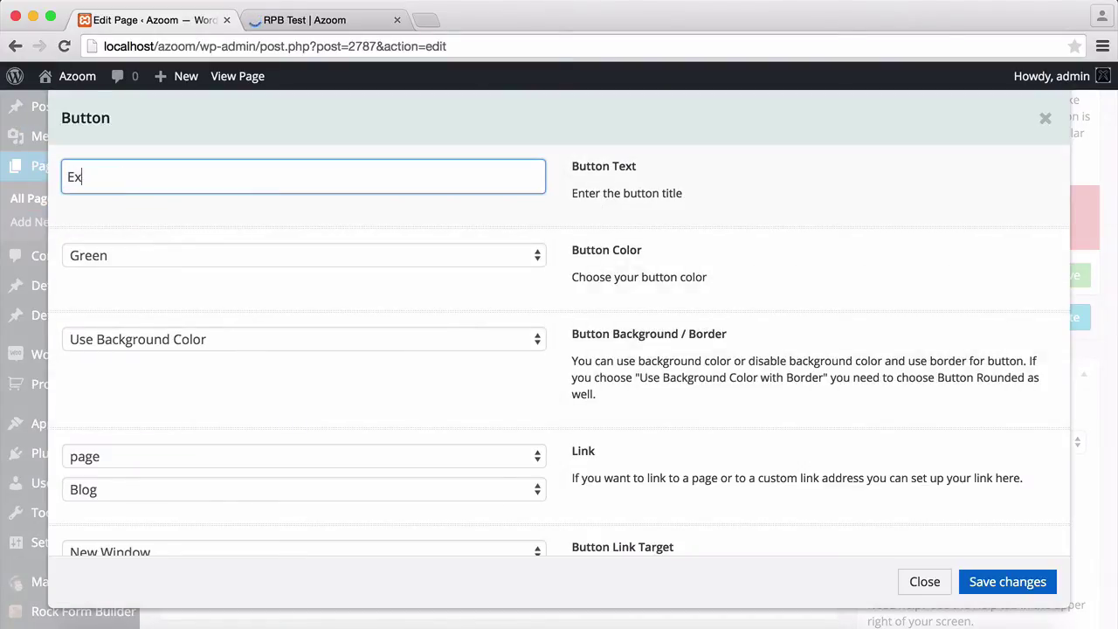
scroll(283, 295, "down", 2)
left_click(278, 285)
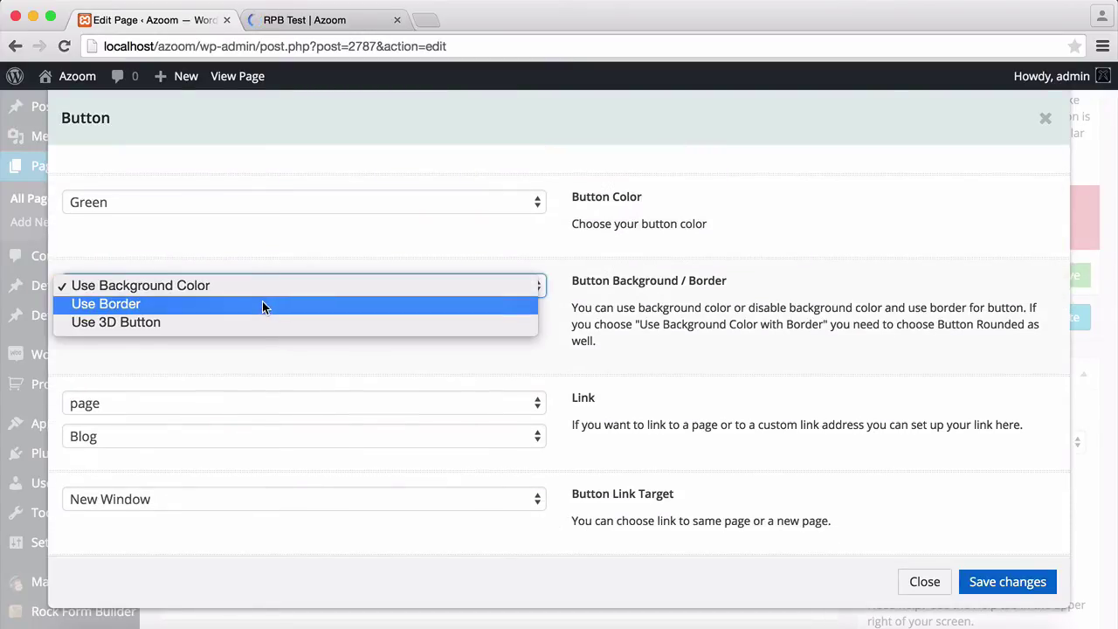
left_click(262, 301)
left_click(232, 402)
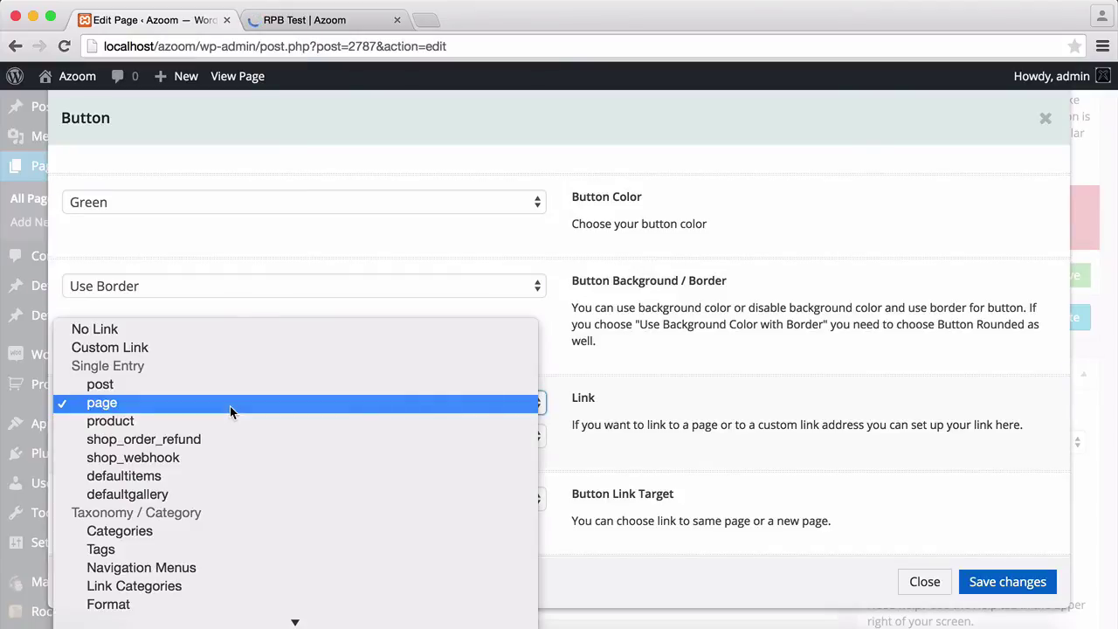
left_click(223, 346)
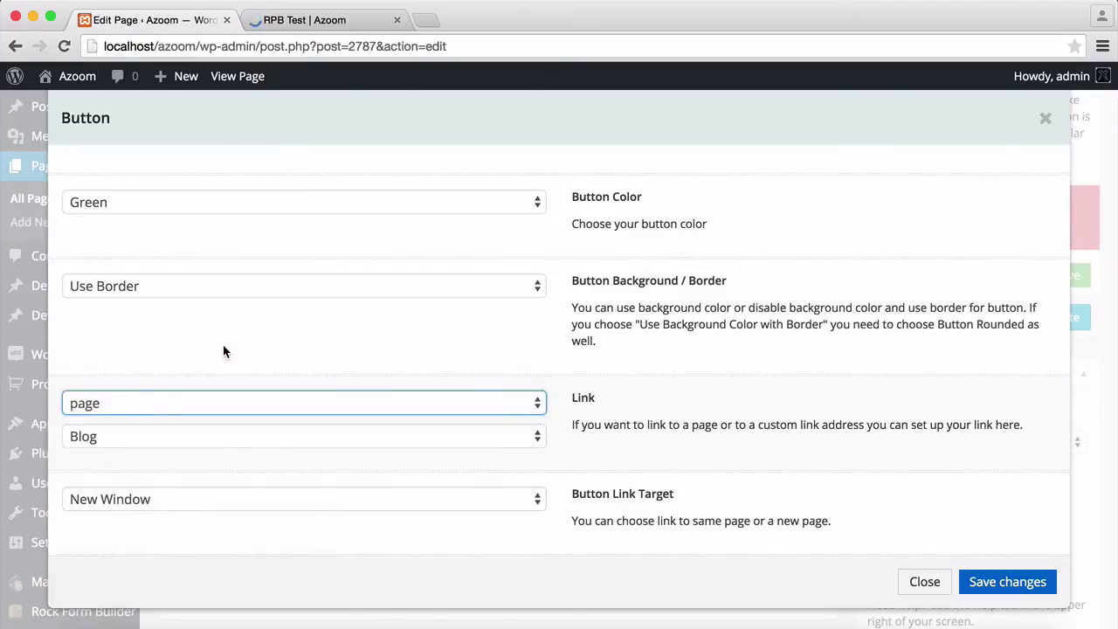
left_click(218, 432)
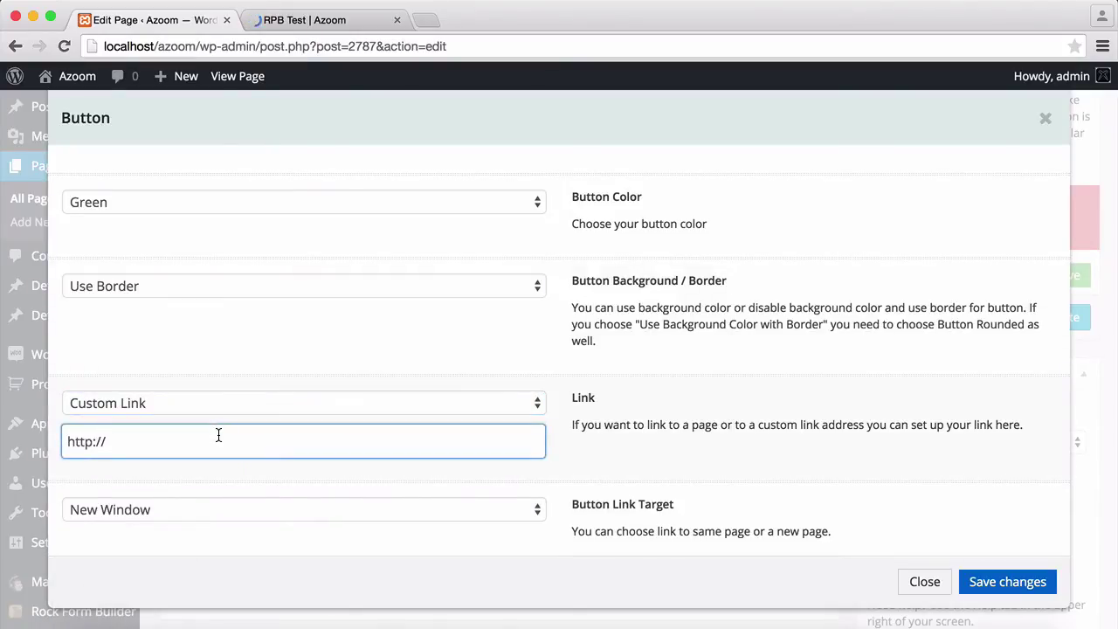
type("azoom.curvyslider.com")
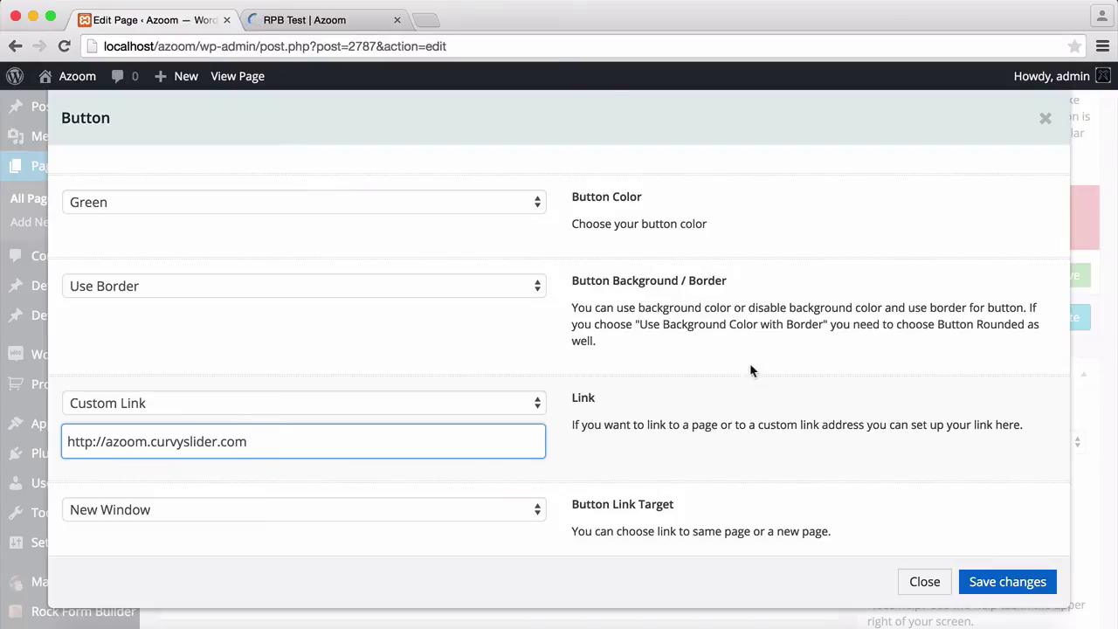
- Remove the Explore button's pencil icon, set its size to Large and save the element
scroll(750, 365, "down", 5)
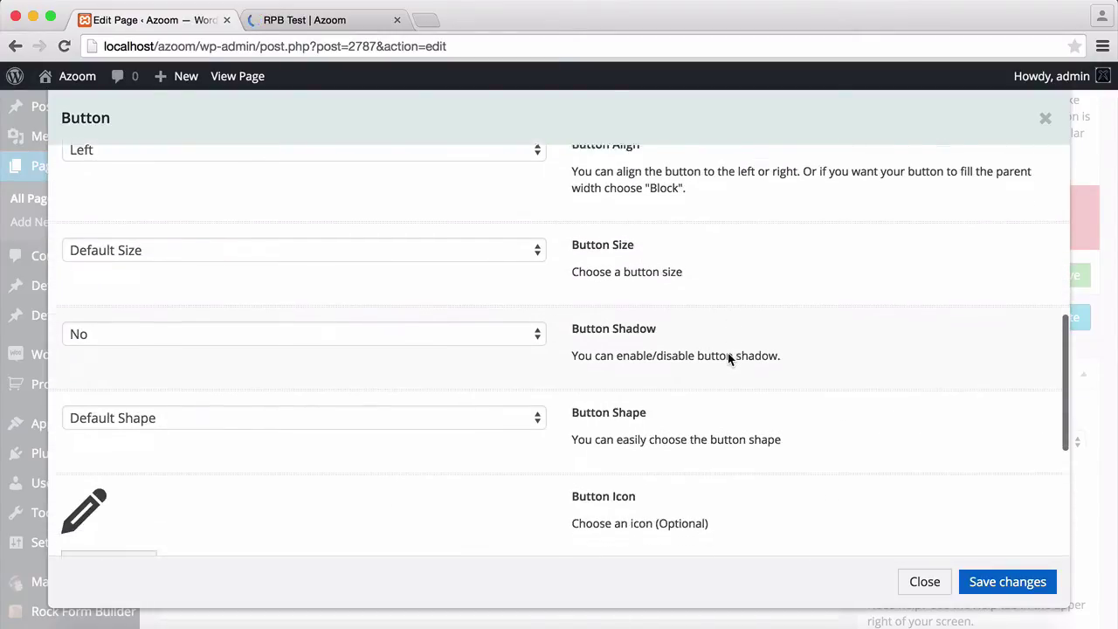
scroll(729, 358, "down", 2)
left_click(93, 494)
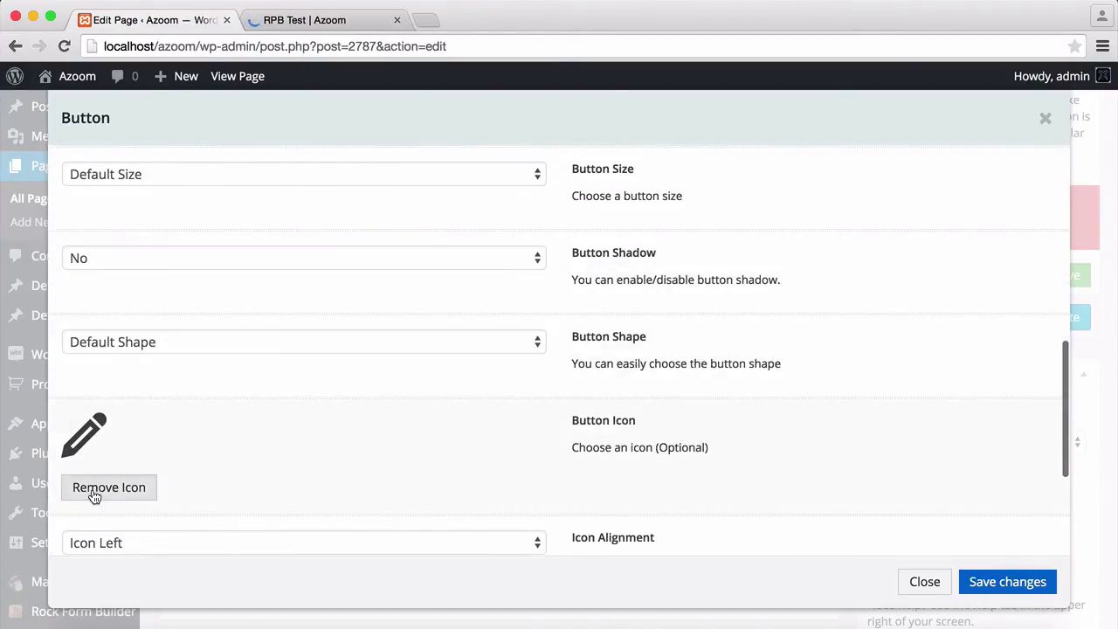
scroll(384, 387, "down", 3)
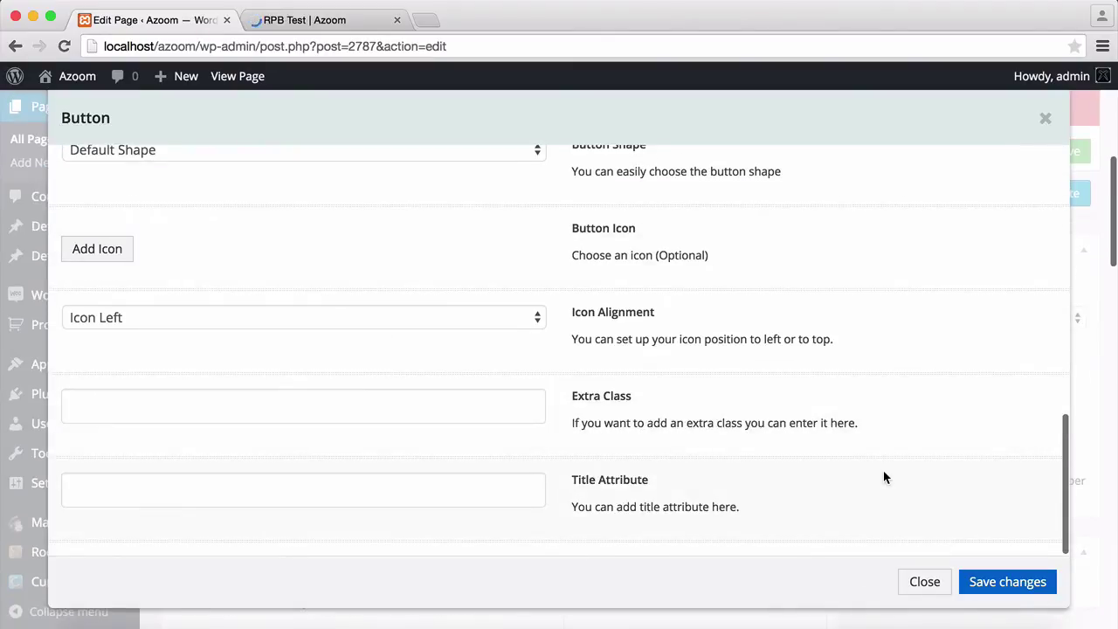
scroll(882, 476, "up", 2)
scroll(883, 477, "up", 4)
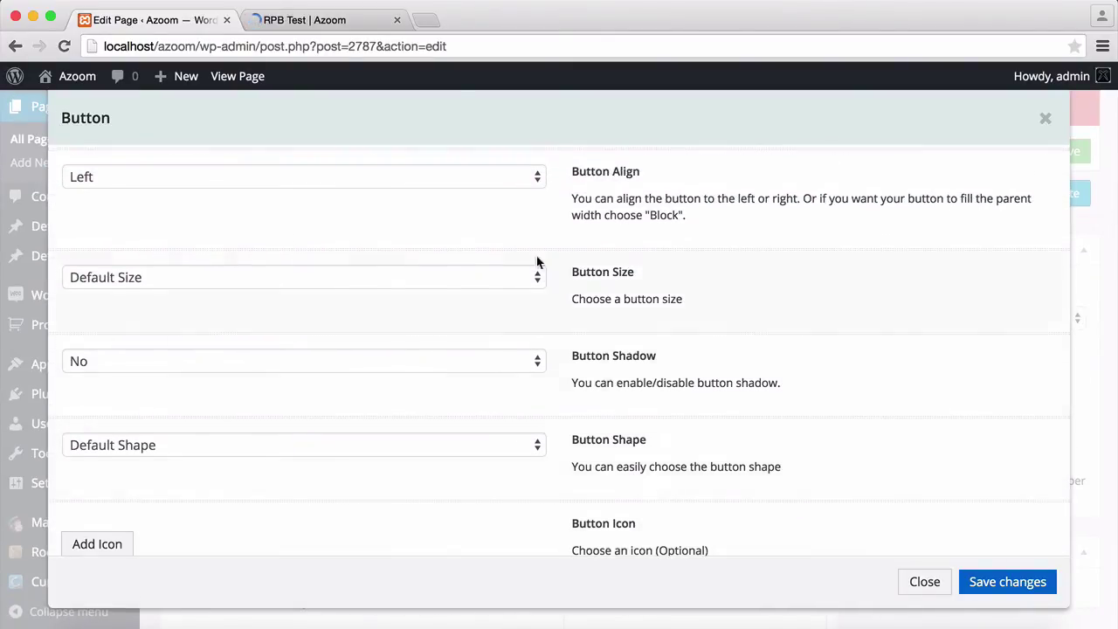
left_click(488, 277)
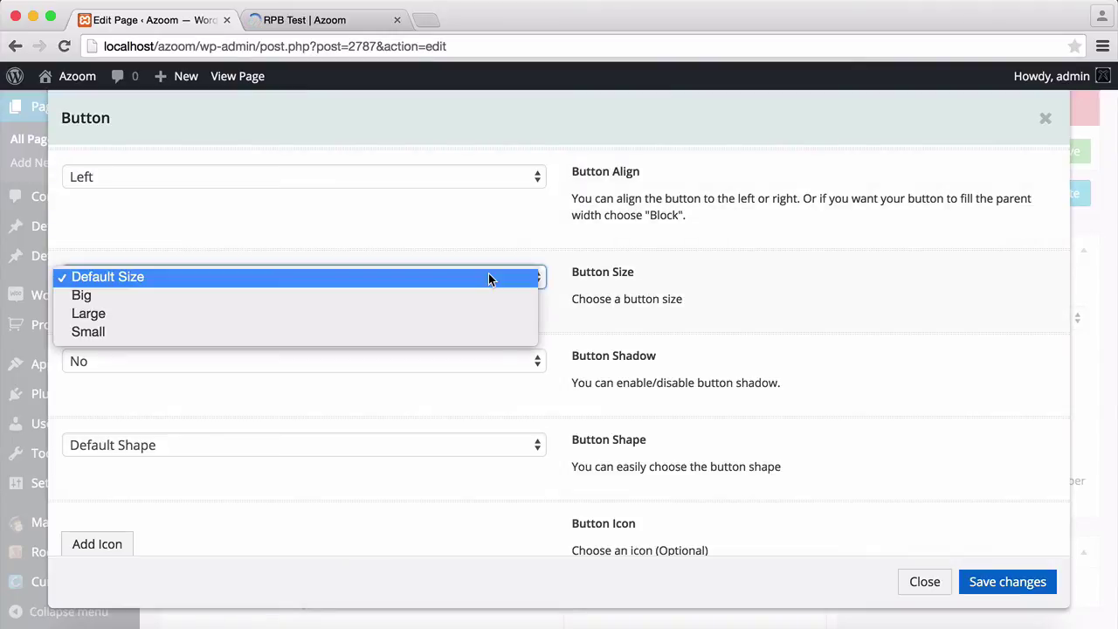
left_click(438, 314)
left_click(973, 583)
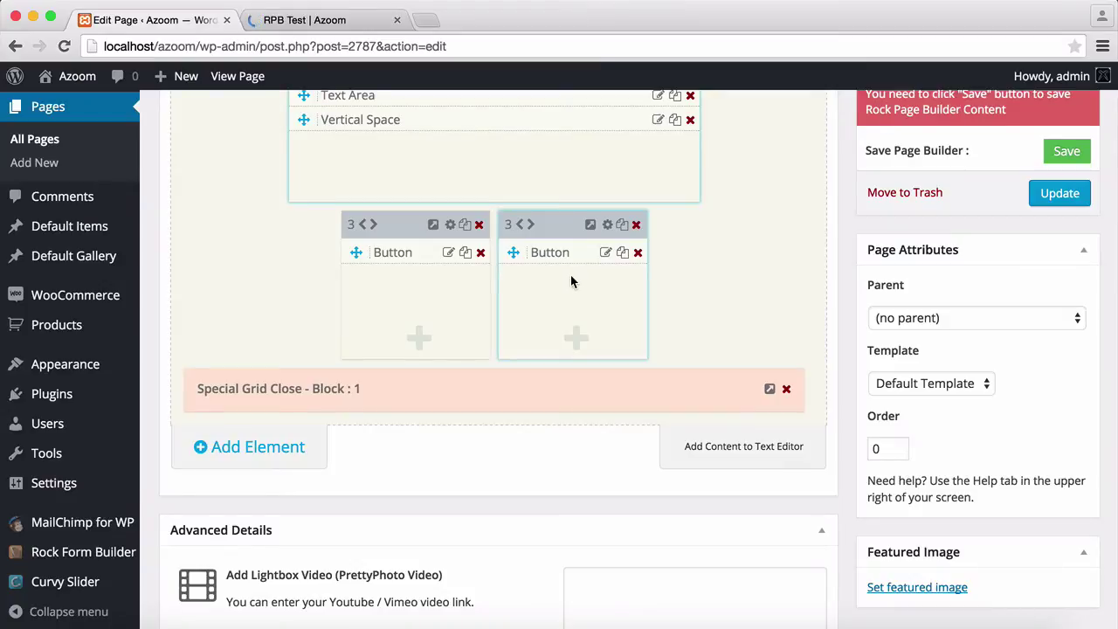
- Set the size of the Button in the first 3-wide column to Large and save the element
left_click(410, 259)
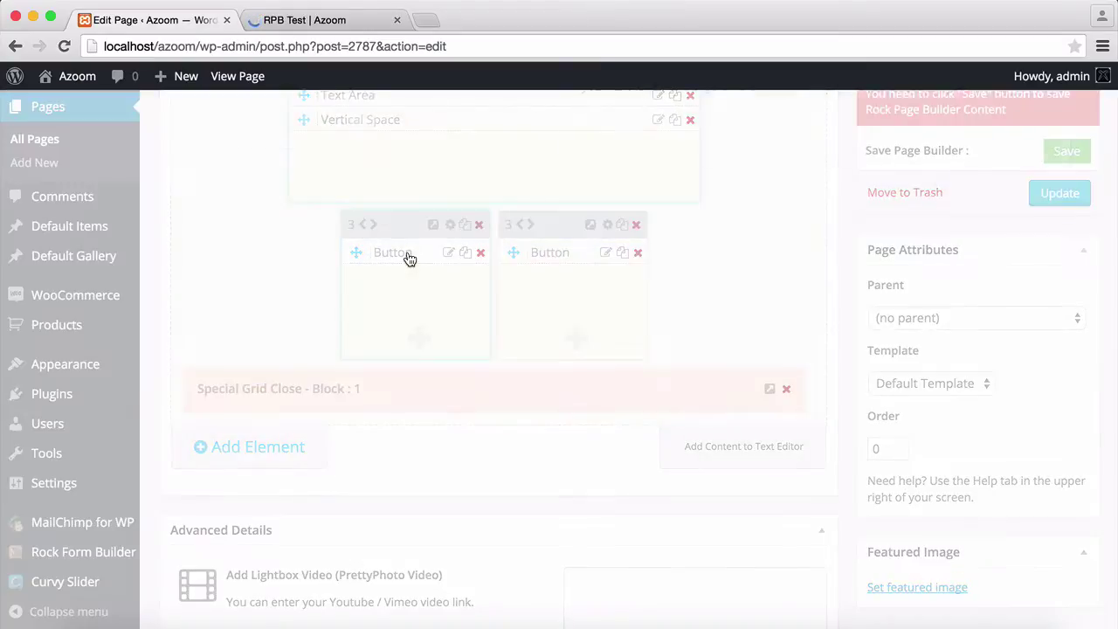
scroll(495, 313, "down", 8)
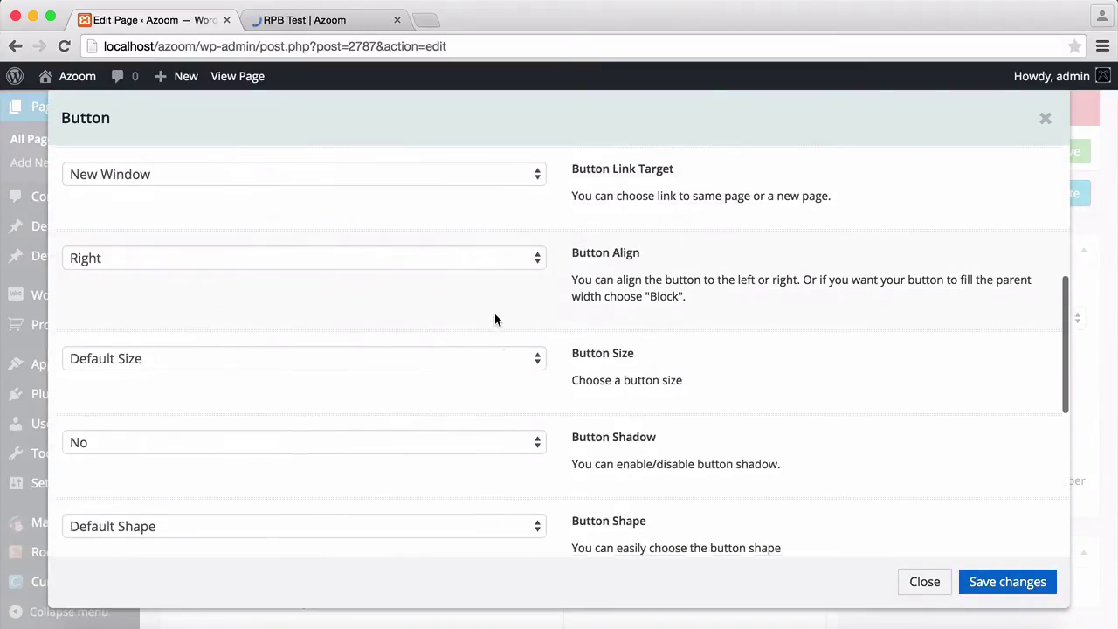
scroll(494, 319, "down", 2)
left_click(484, 307)
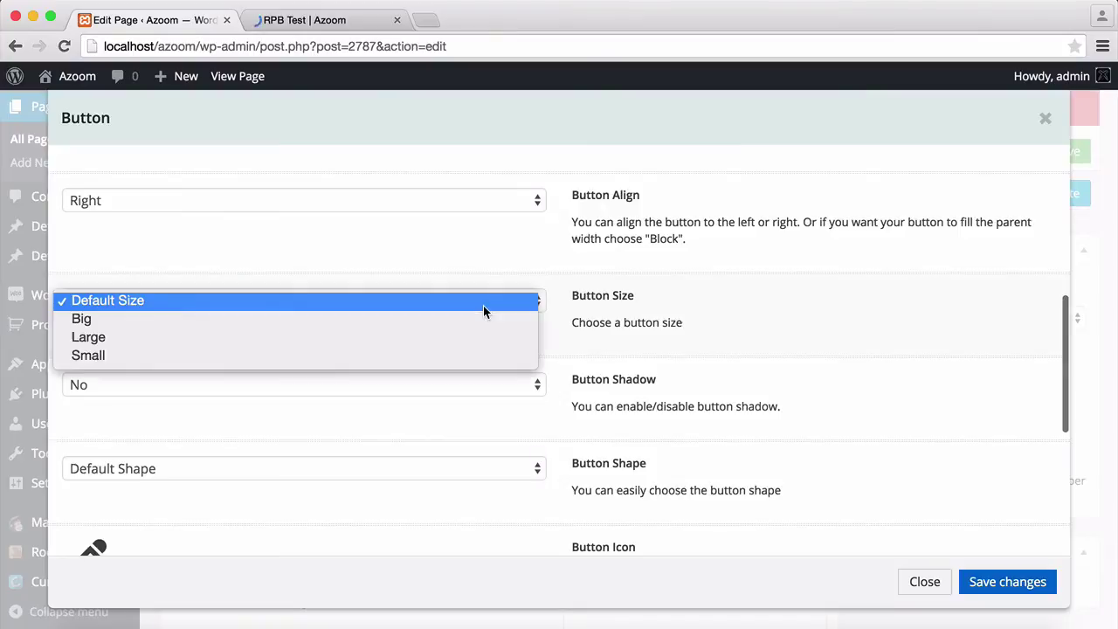
left_click(440, 338)
left_click(1004, 581)
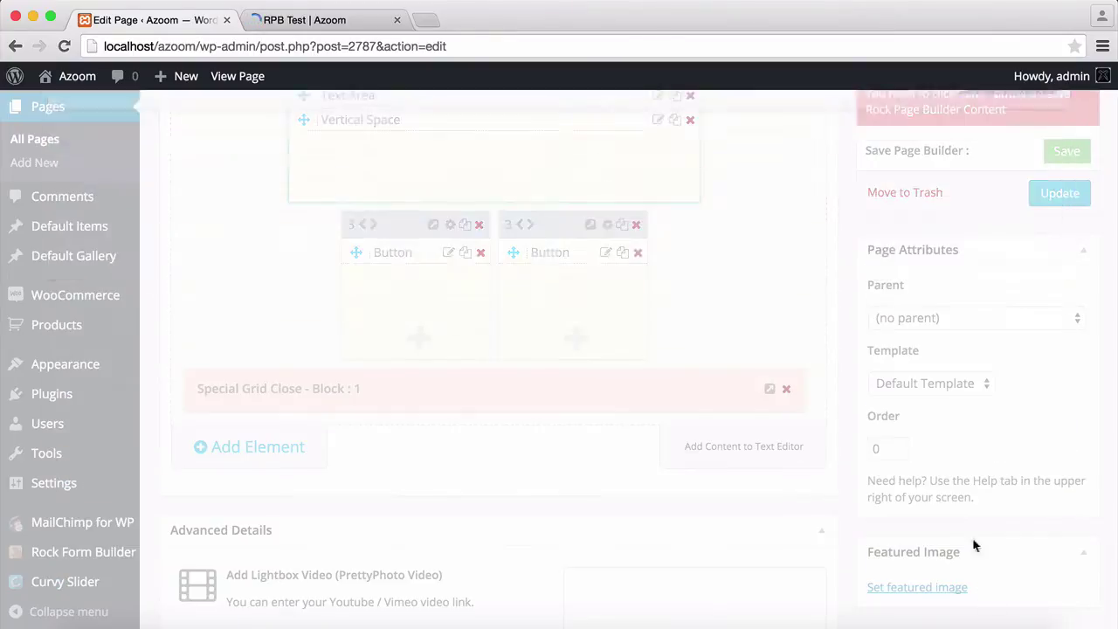
- Save the page builder content and reload the RPB Test page to check both buttons' size and style
left_click(1053, 151)
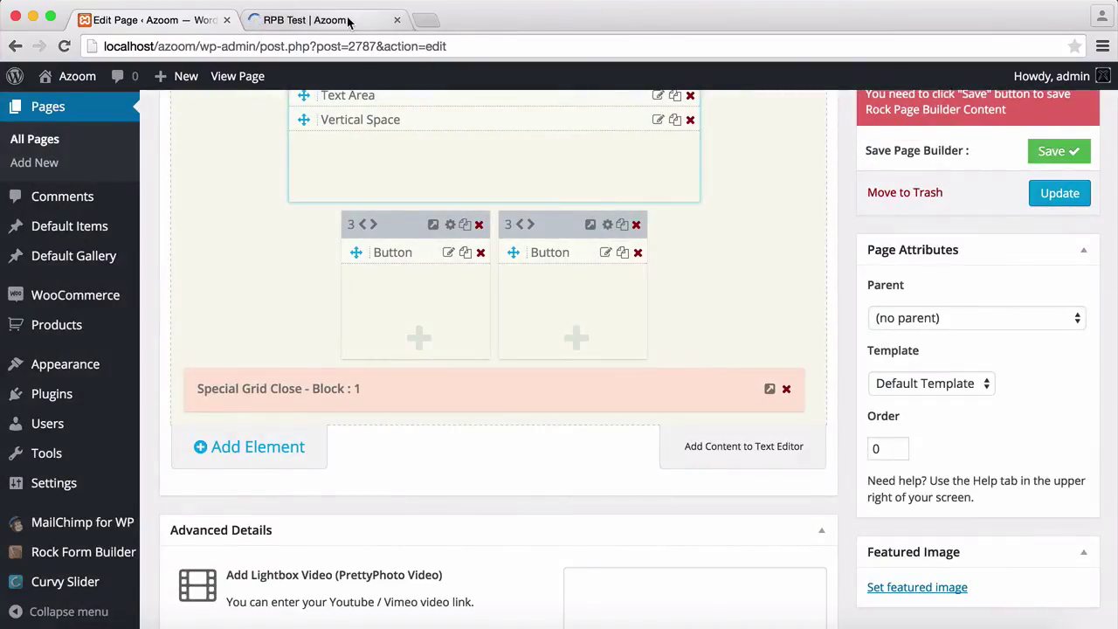
left_click(348, 21)
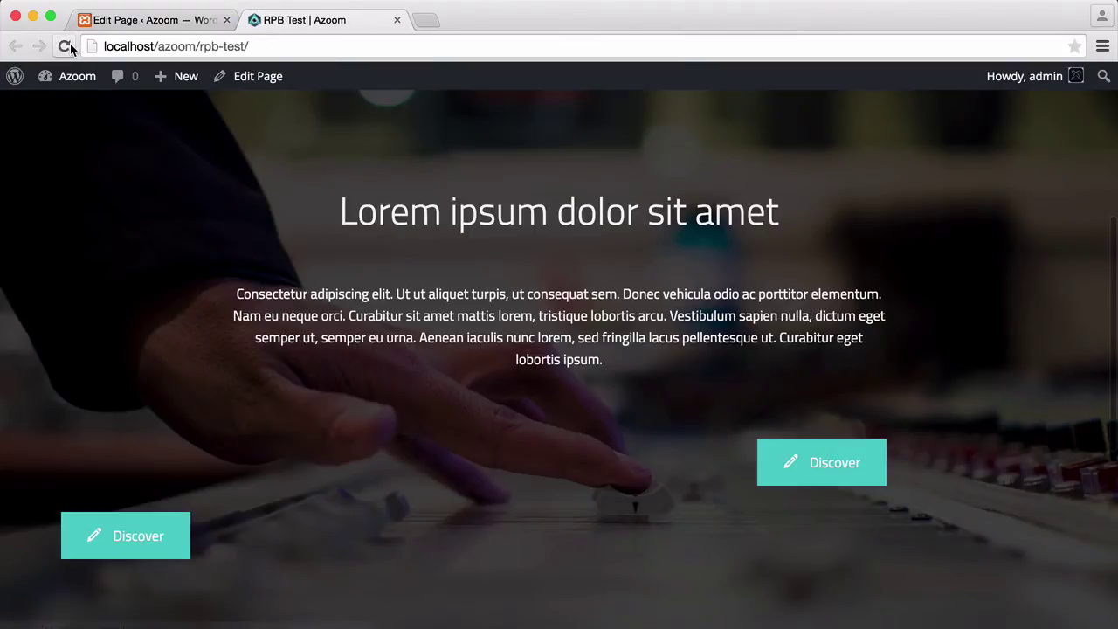
left_click(68, 46)
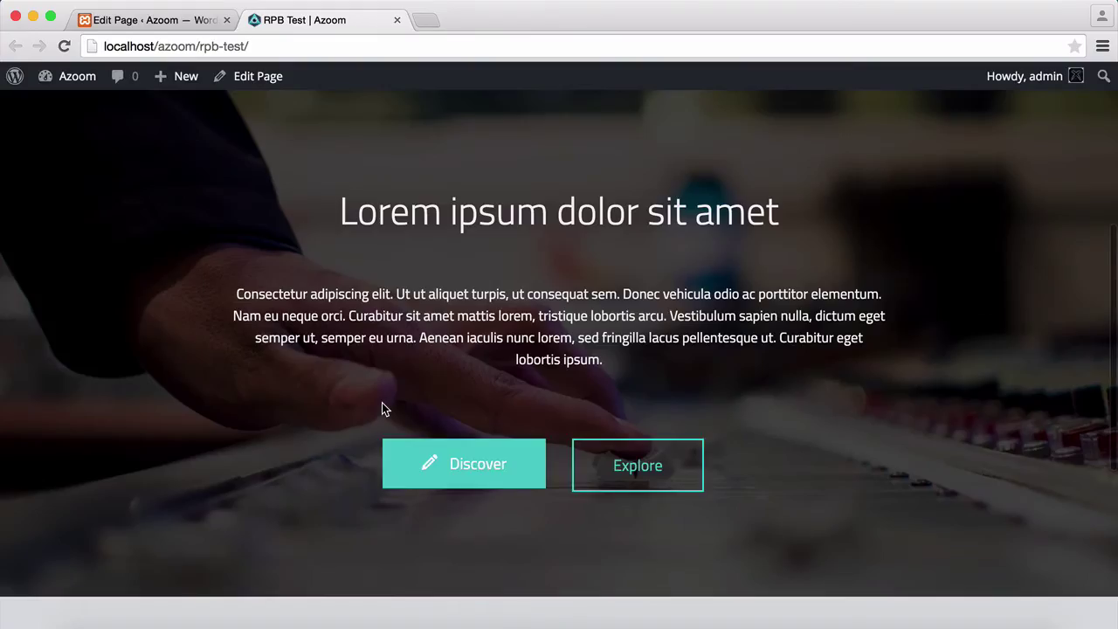
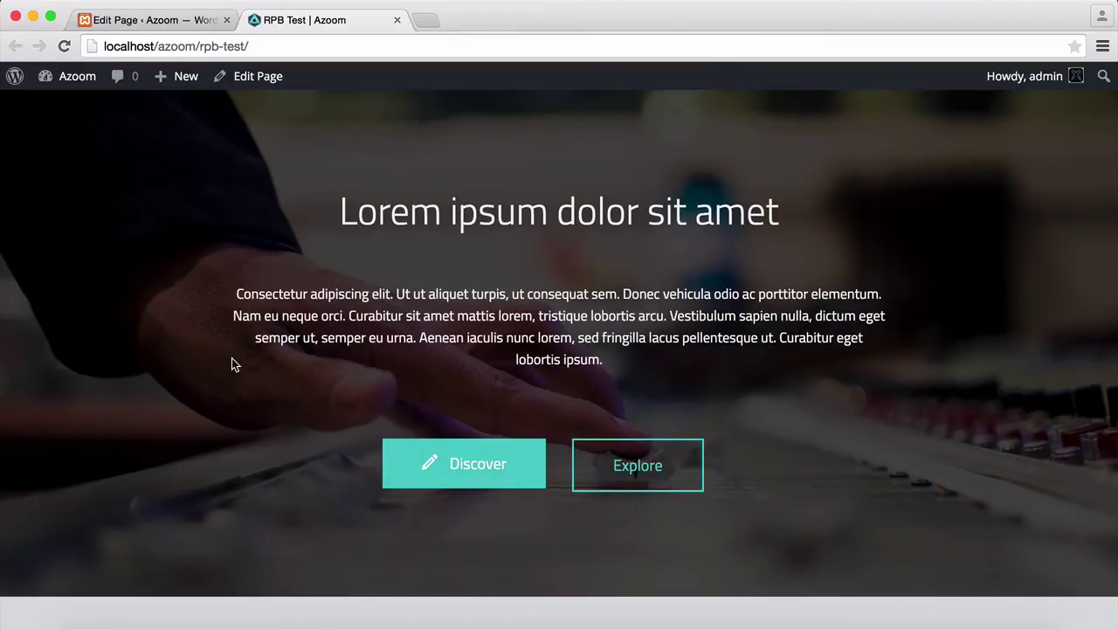
- Back in the page editor, set the first 3-wide column's Button alignment to Block and save the element
left_click(162, 19)
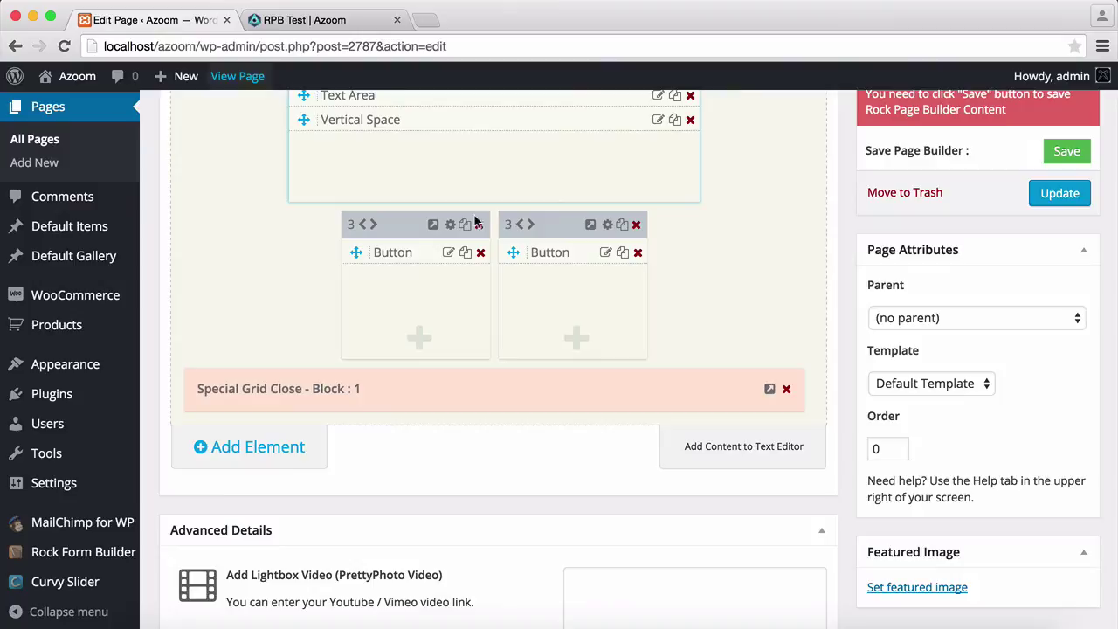
left_click(420, 253)
scroll(741, 255, "down", 4)
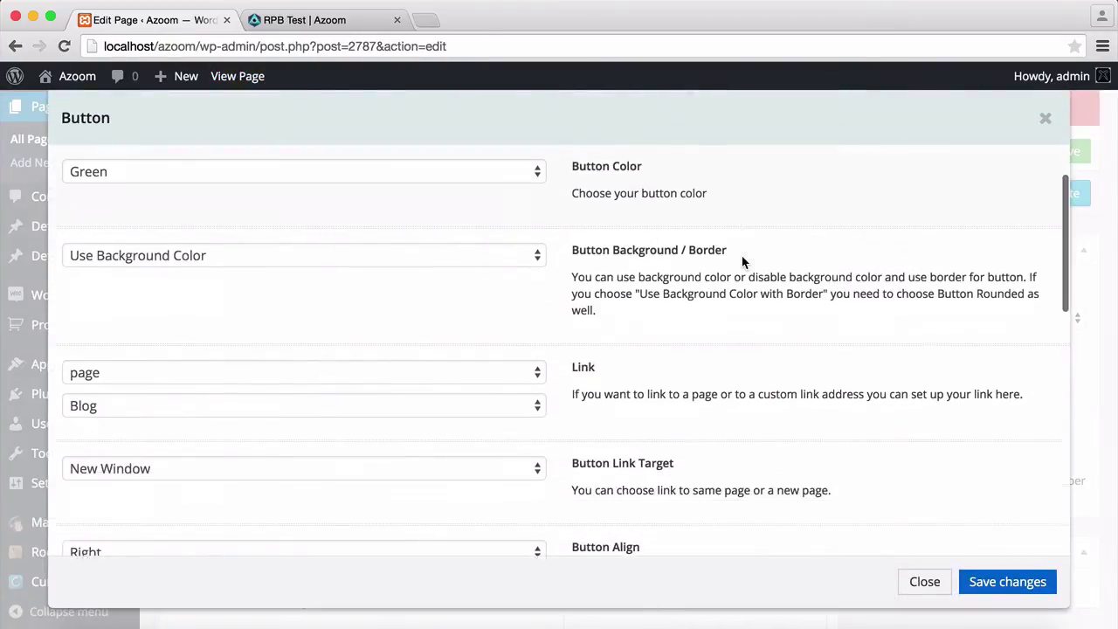
scroll(741, 255, "down", 5)
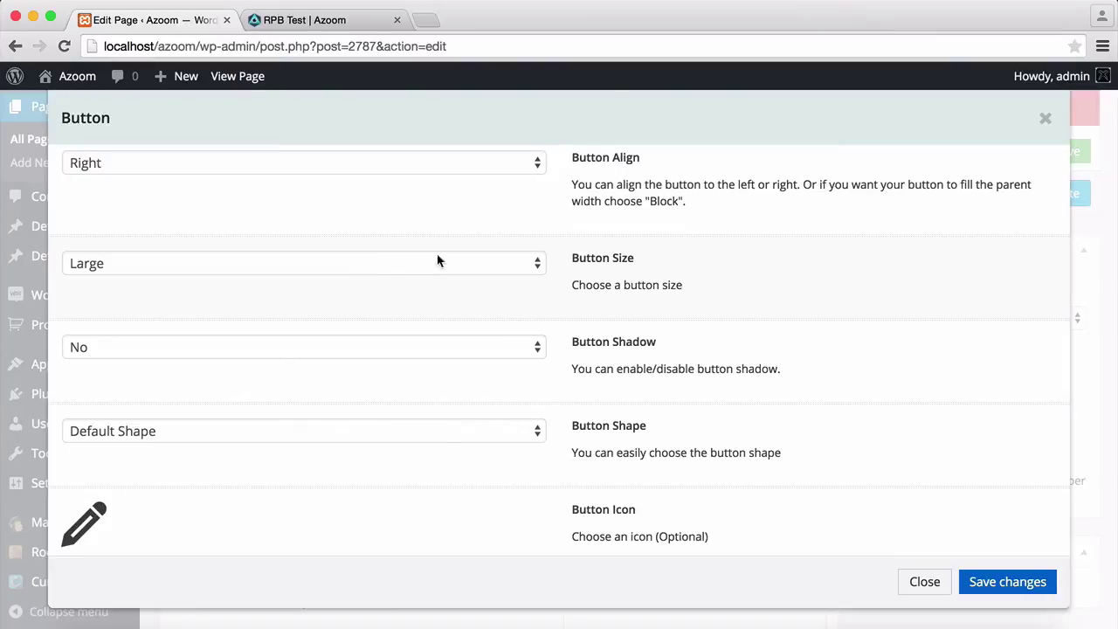
left_click(443, 161)
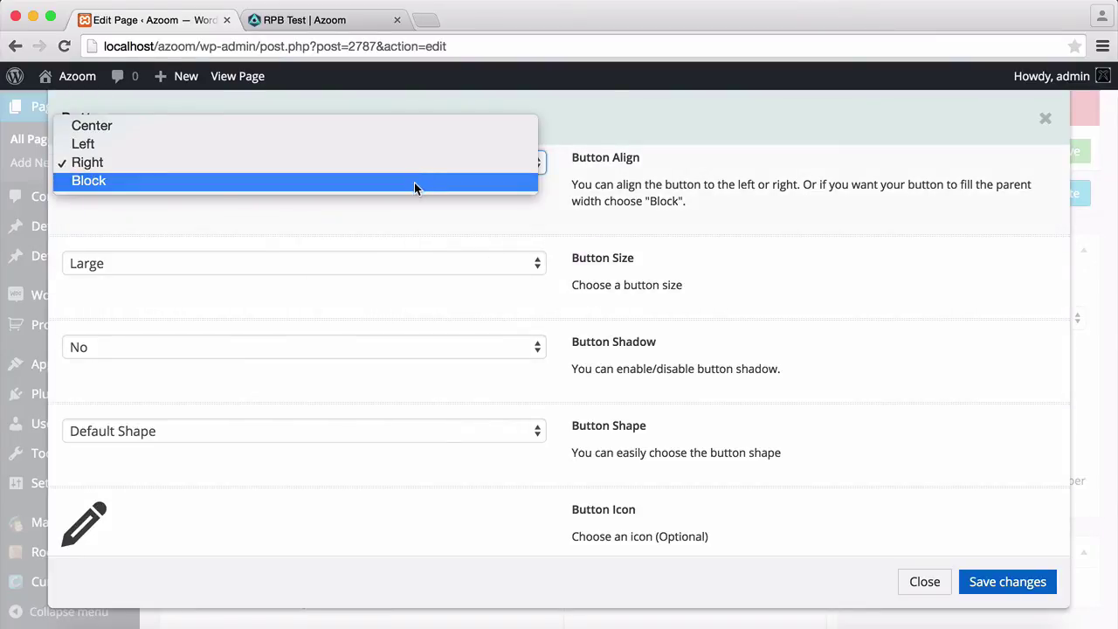
left_click(414, 182)
left_click(982, 584)
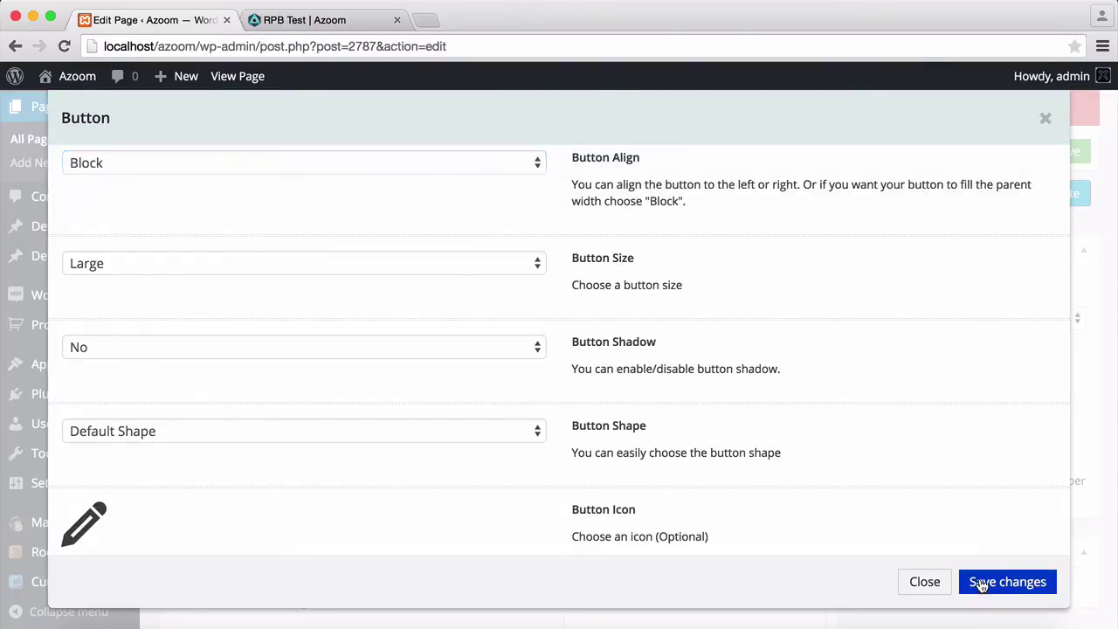
- Set the alignment of the Explore button in the second 3-wide column to Block and save the element
left_click(565, 255)
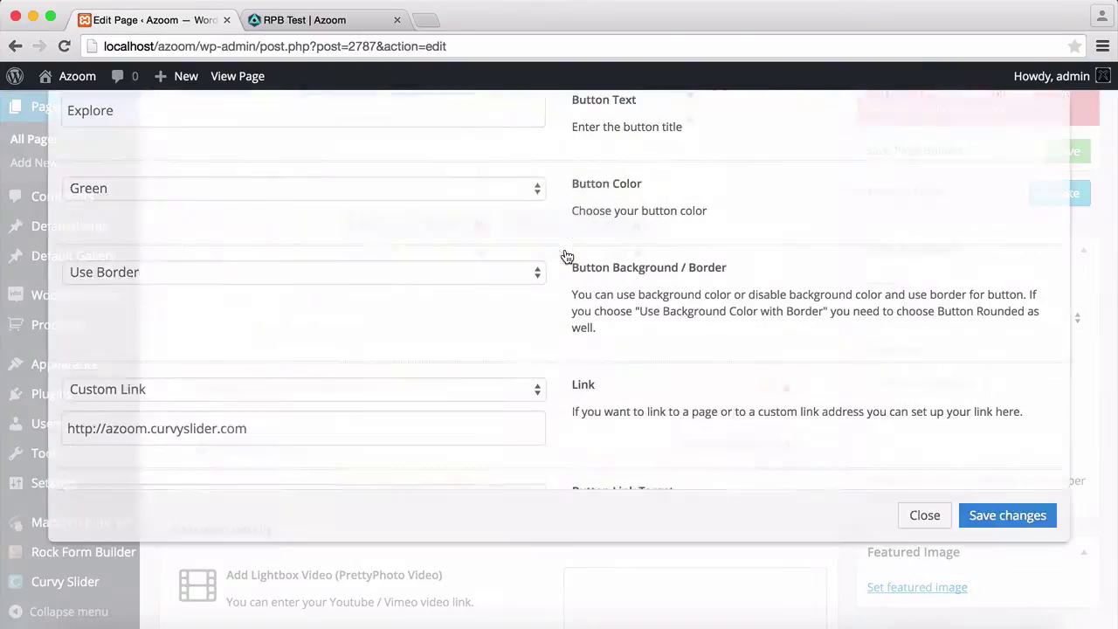
scroll(299, 325, "down", 5)
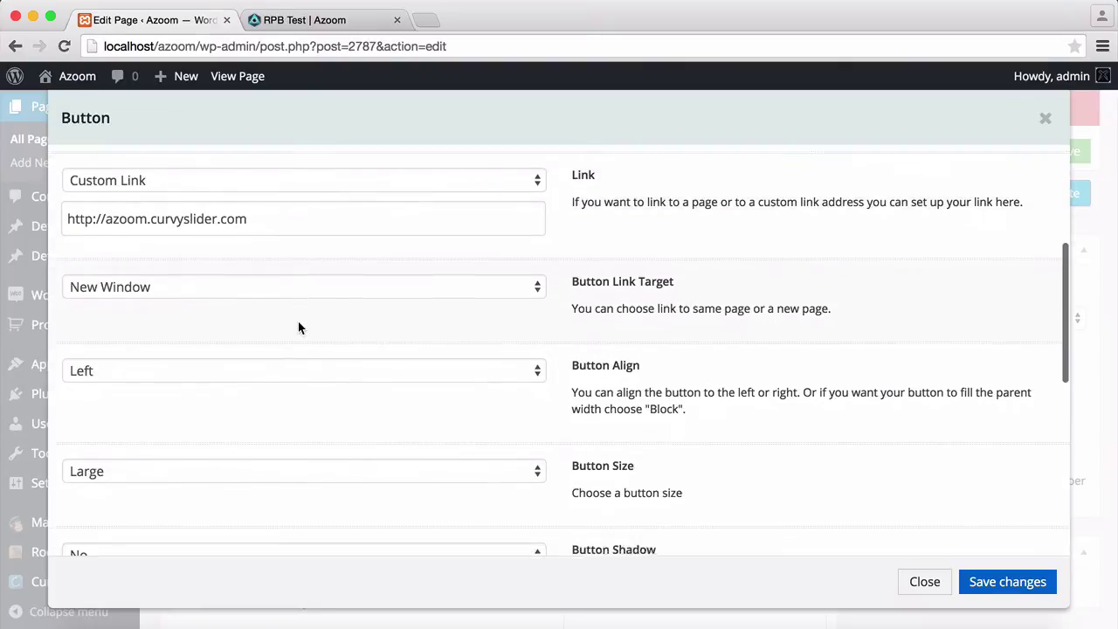
scroll(298, 328, "down", 3)
left_click(275, 272)
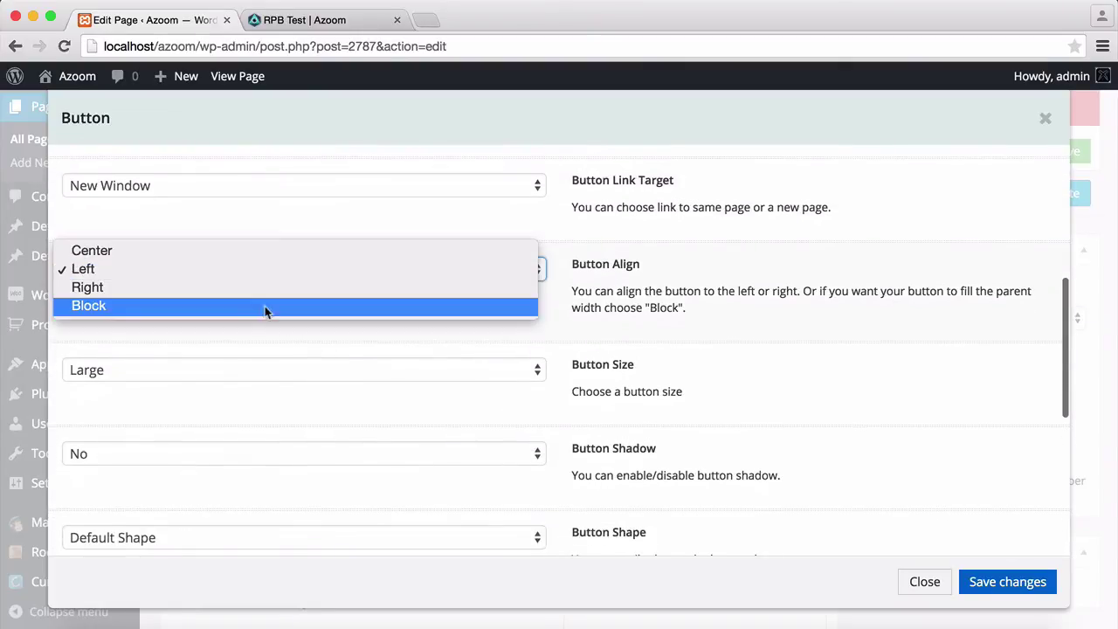
left_click(261, 306)
left_click(985, 583)
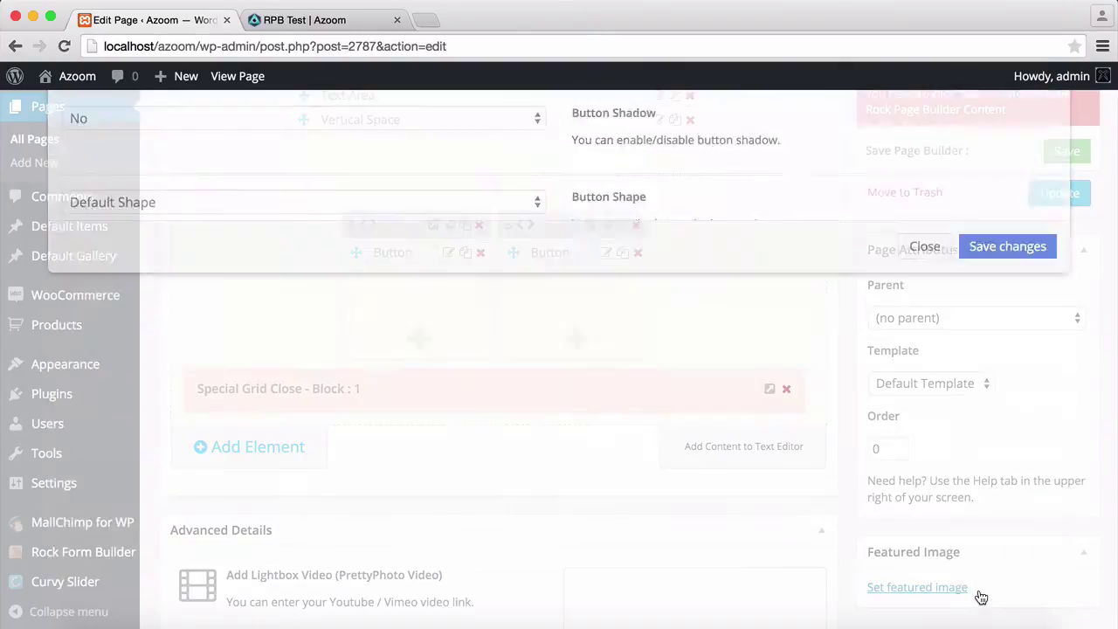
- Save the page builder content and reload the RPB Test page to check the block alignment of both buttons
left_click(1044, 155)
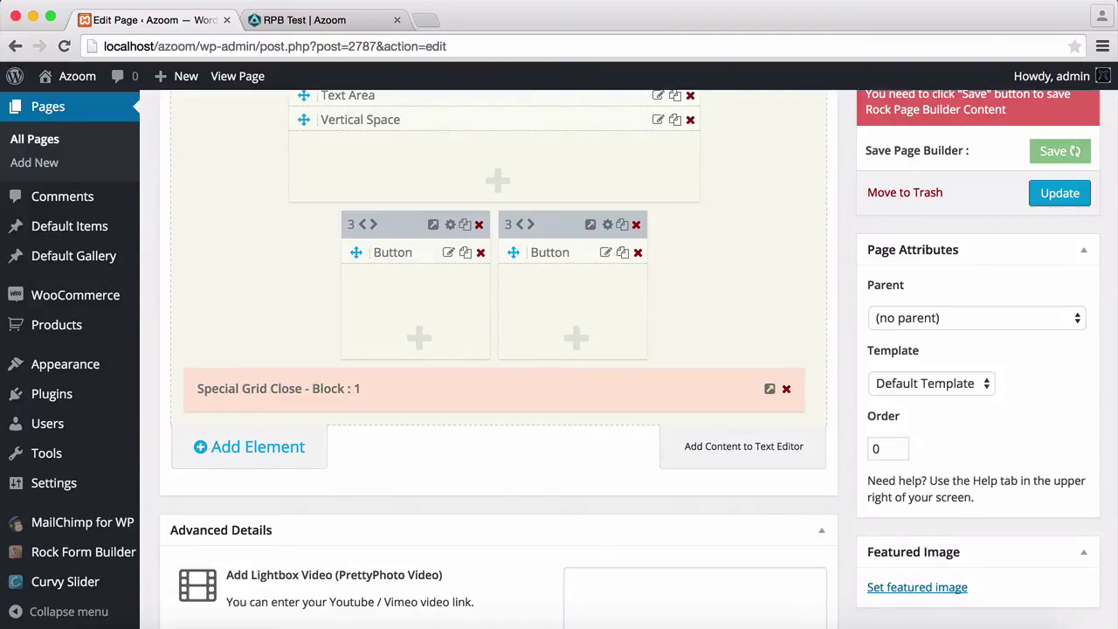
left_click(304, 18)
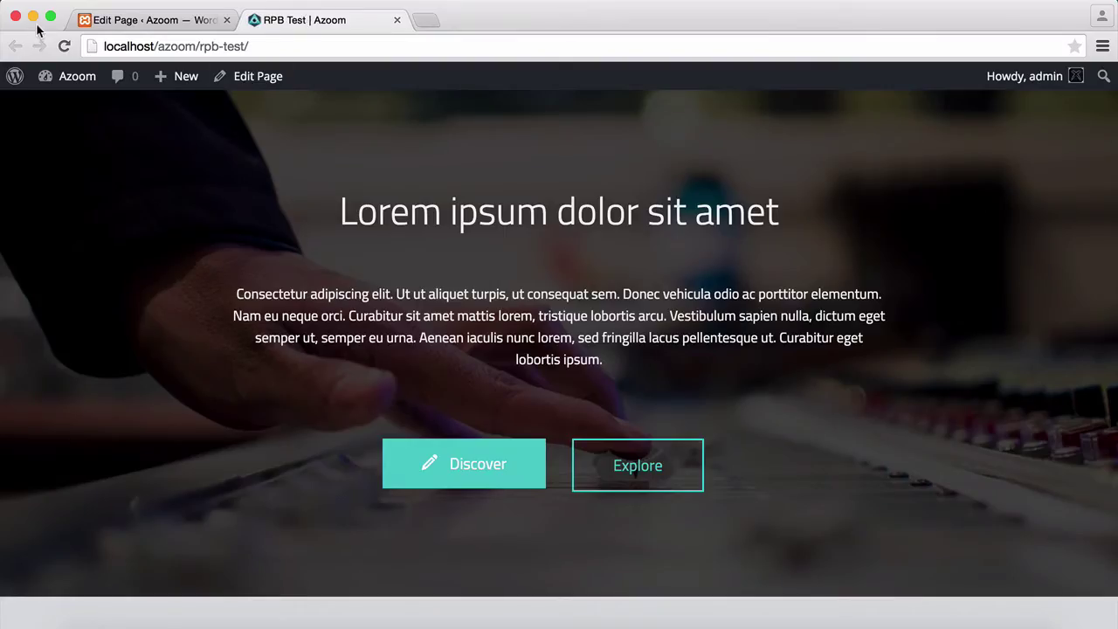
left_click(64, 46)
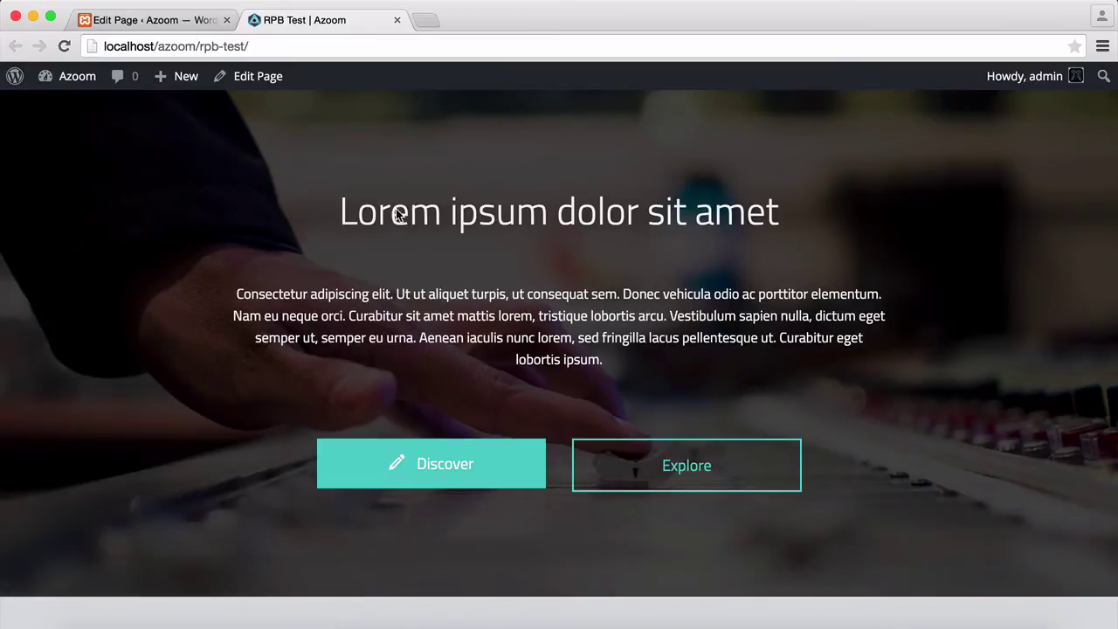
- Back in the page editor, delete the heading line from the Text Area, format the remaining text as Paragraph and save the element
left_click(180, 20)
scroll(785, 249, "up", 3)
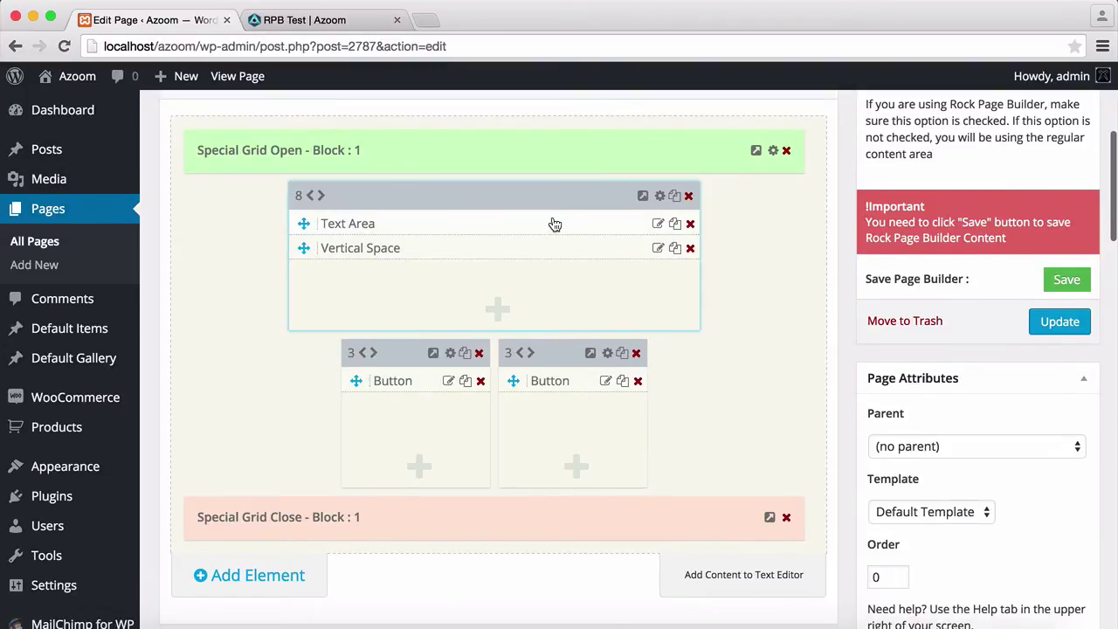
left_click(555, 224)
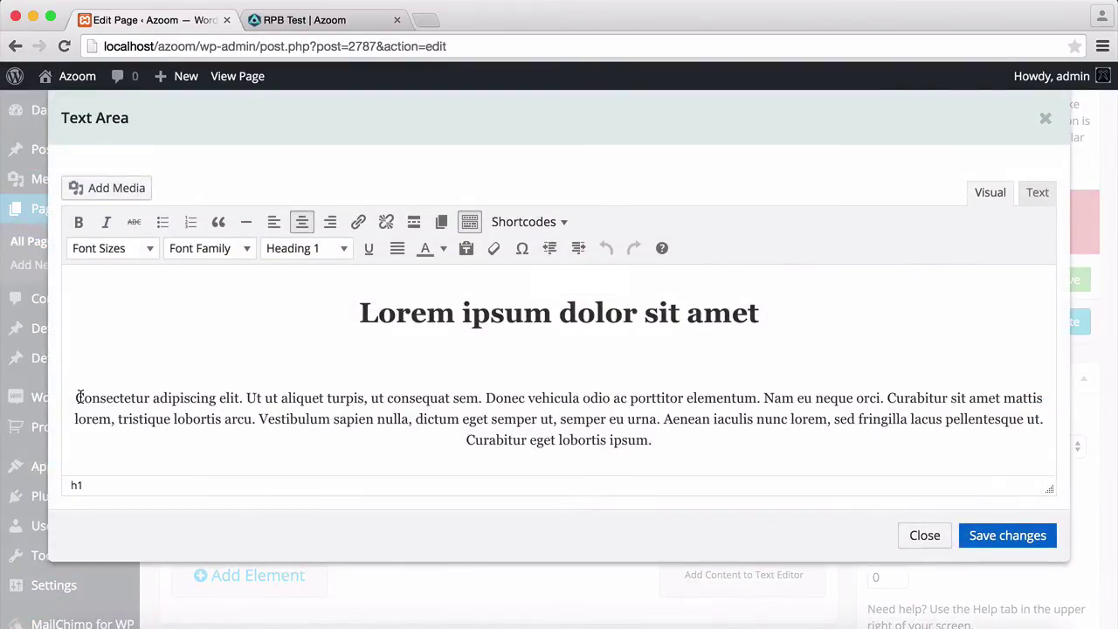
left_click_drag(78, 398, 73, 312)
key("BackSpace")
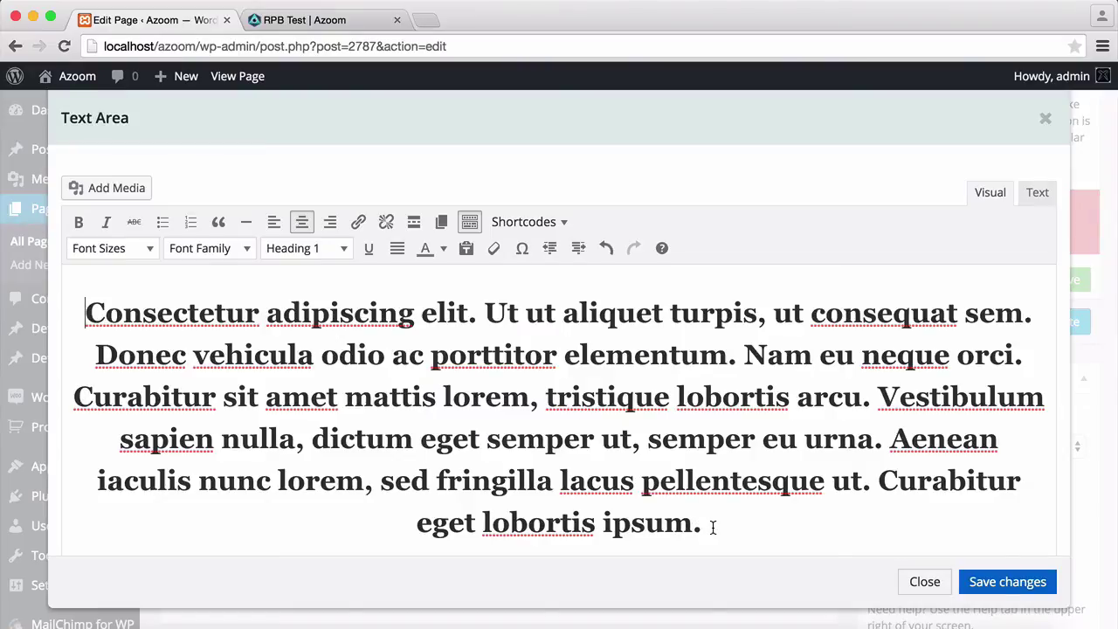
left_click_drag(713, 526, 10, 306)
left_click(323, 253)
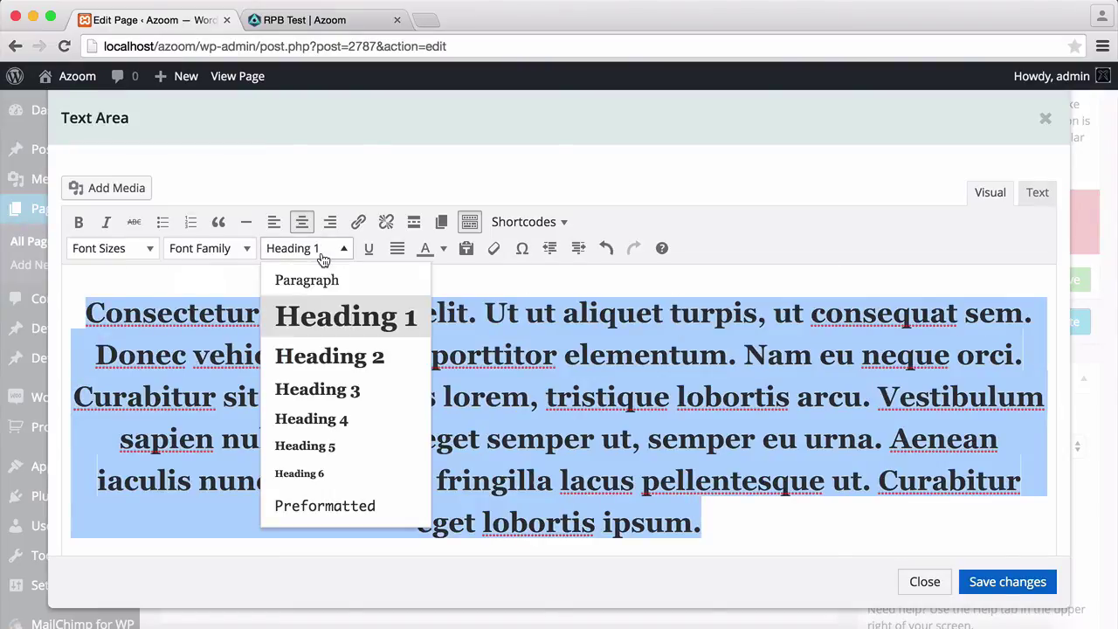
left_click(319, 280)
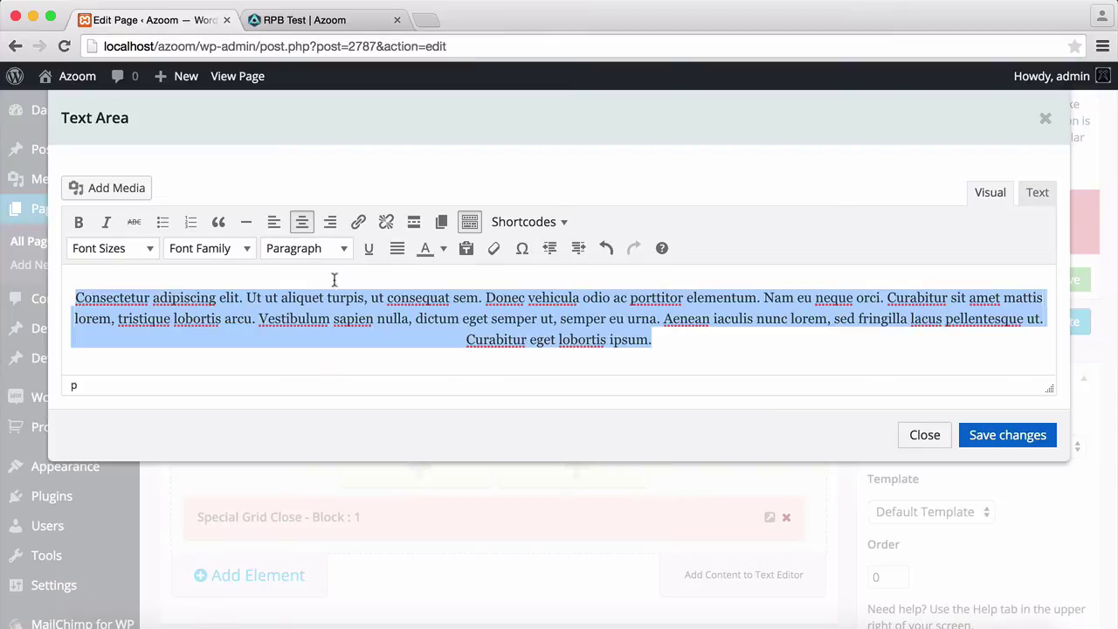
left_click(734, 337)
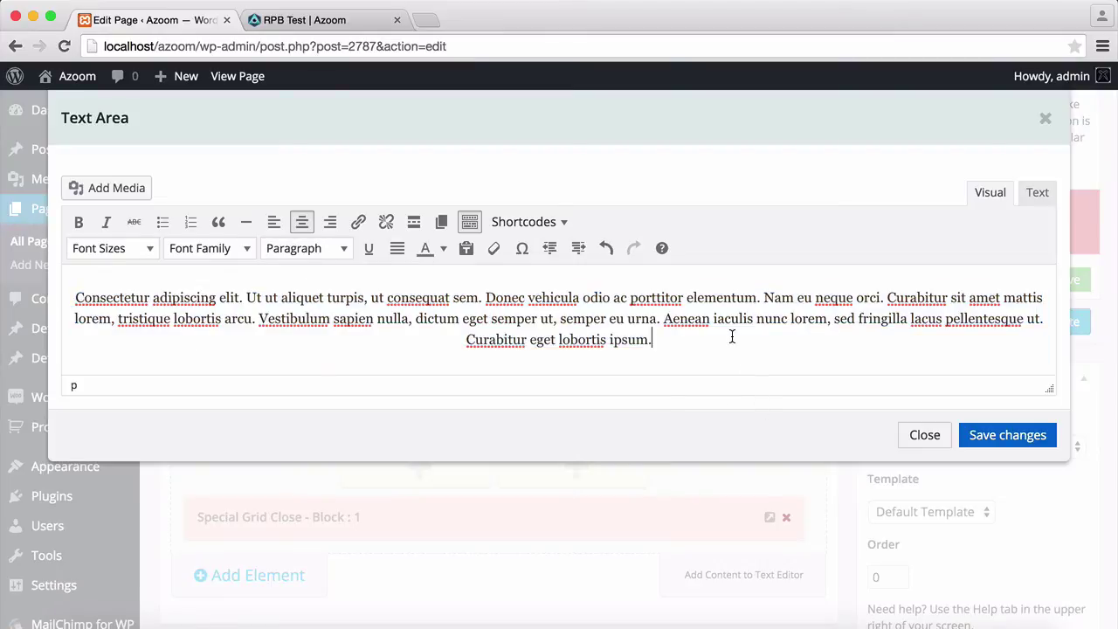
left_click(982, 437)
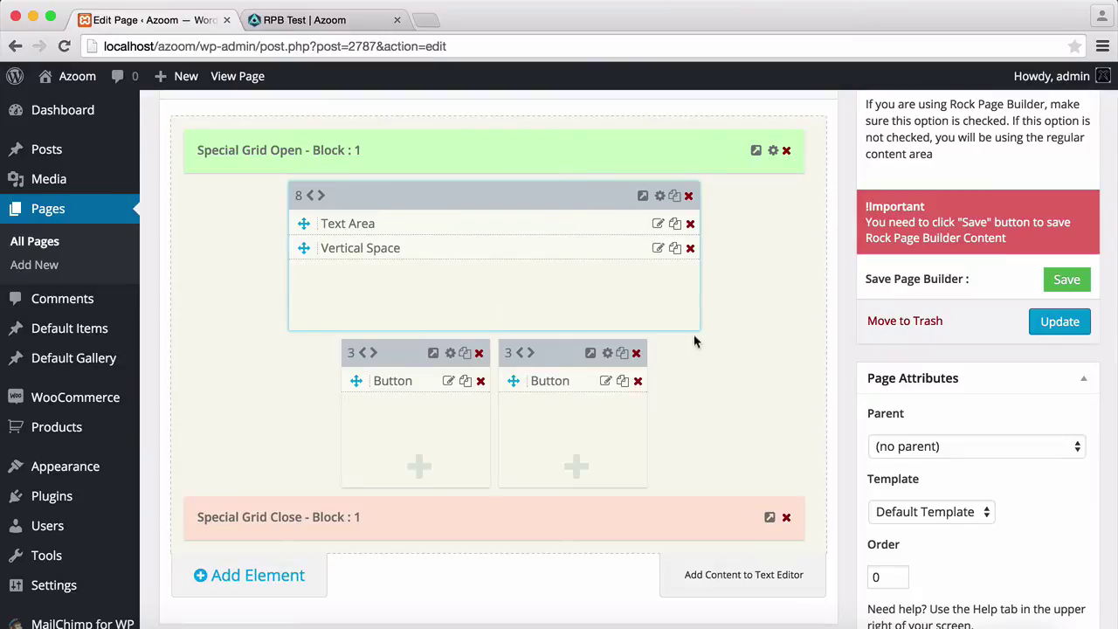
- Add a Heading element to the 8-wide column and move it above the Text Area
left_click(497, 307)
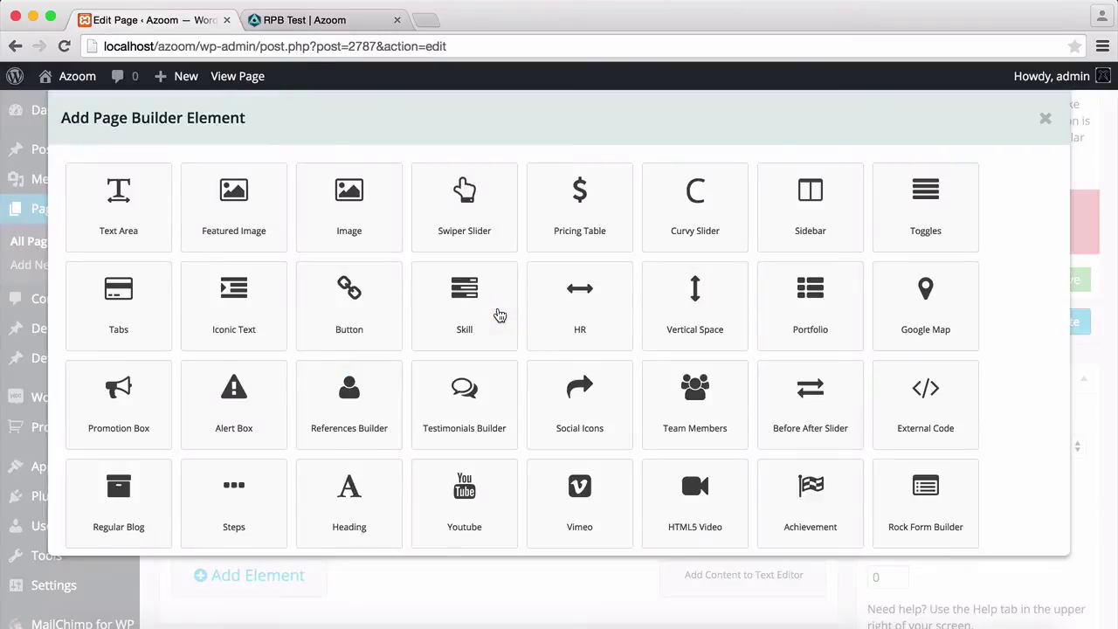
left_click(351, 475)
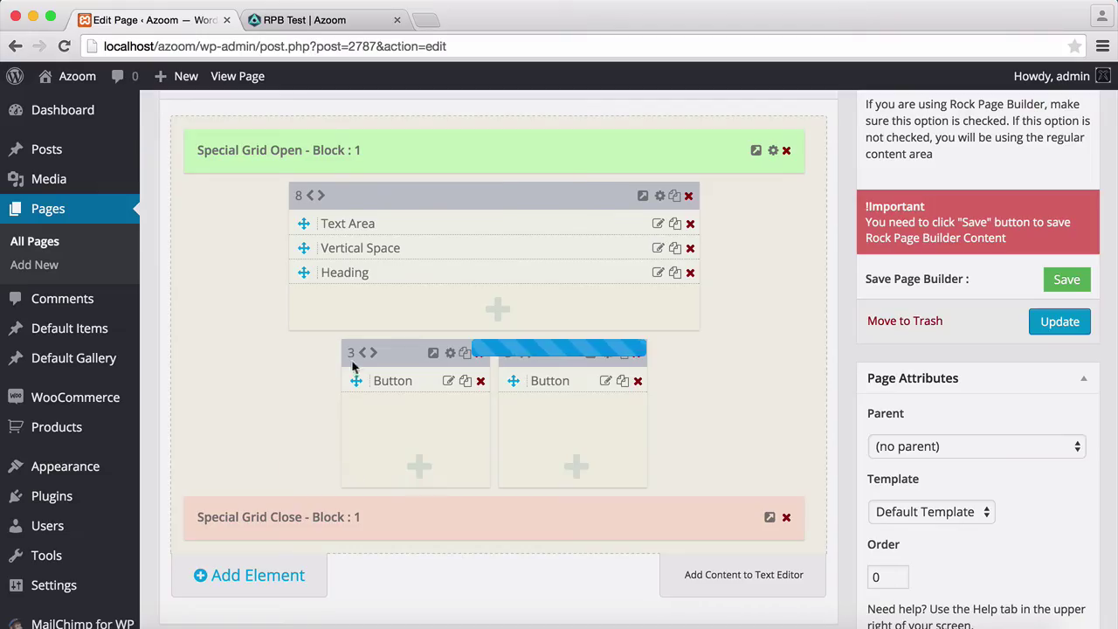
left_click_drag(303, 274, 367, 220)
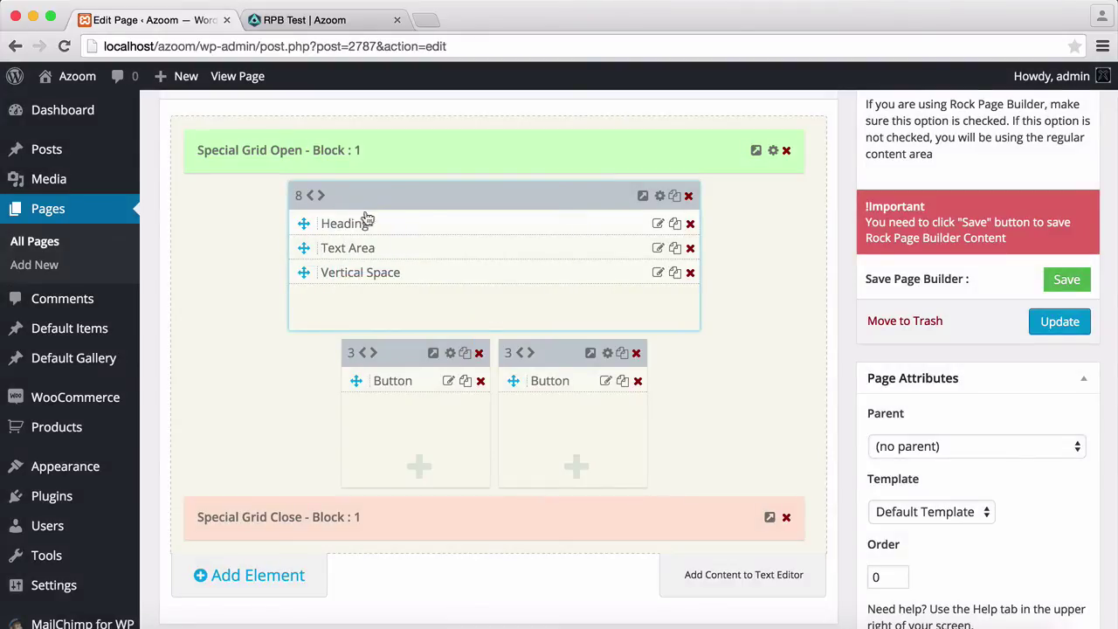
- Set the Heading element's bold text to AZOOM, light text to WORDPRESS and details text to "Azoom Wordpress Theme Details"
left_click(446, 227)
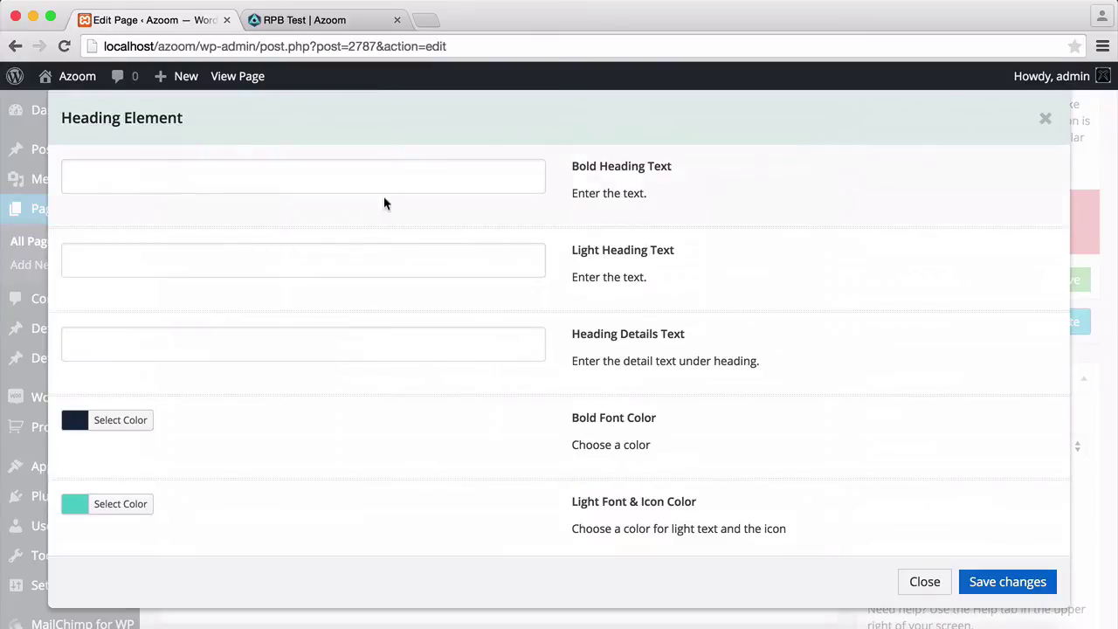
left_click(372, 173)
type("AZOOM")
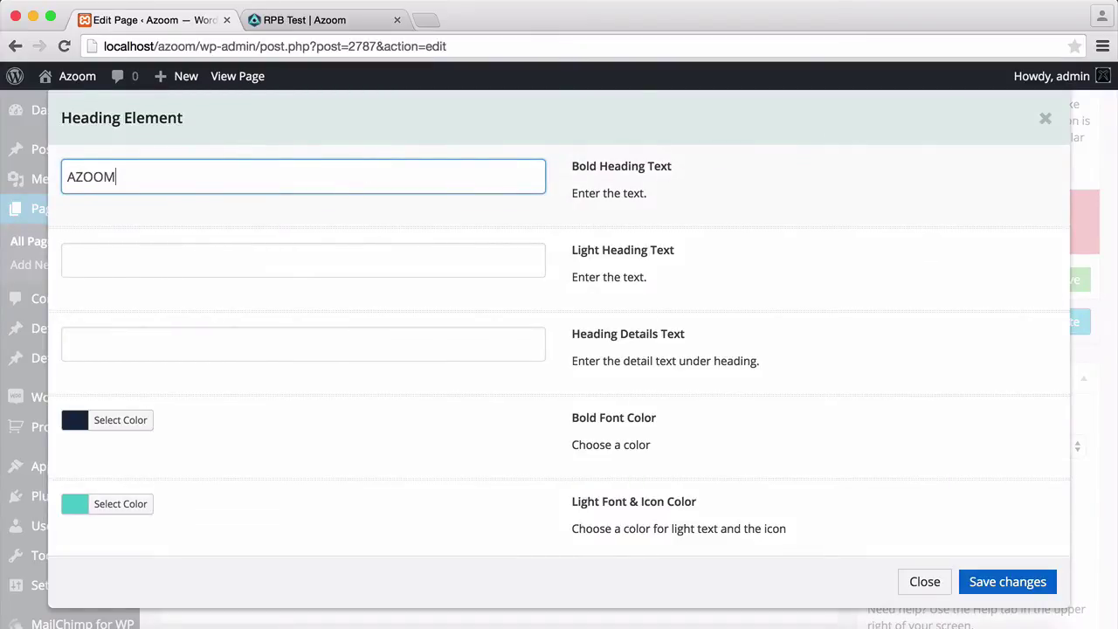
left_click(303, 260)
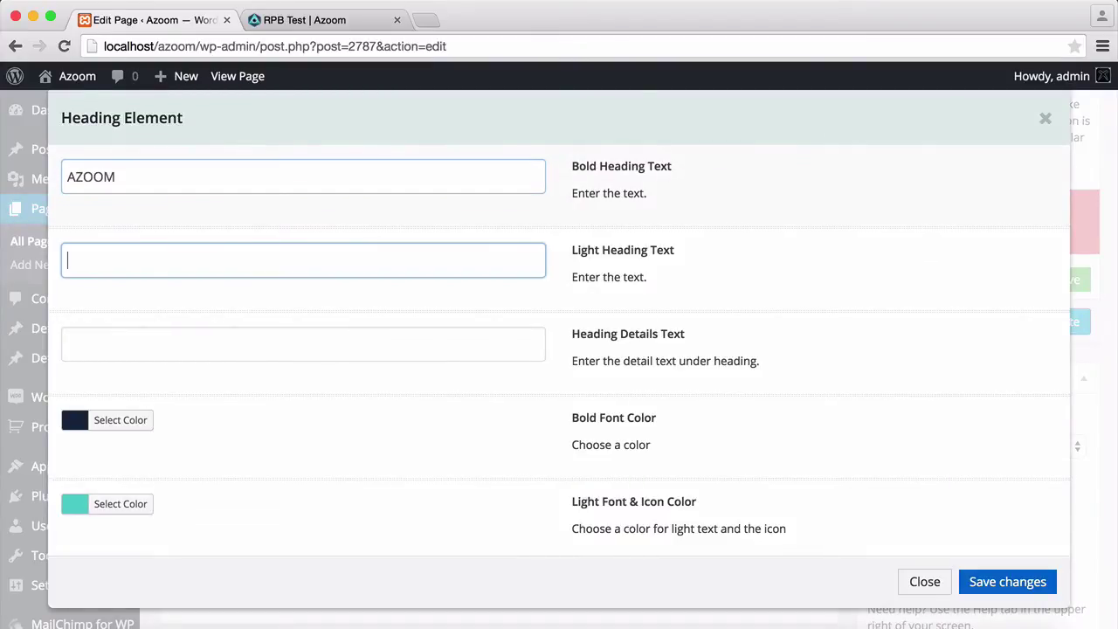
type("WORDPRESS")
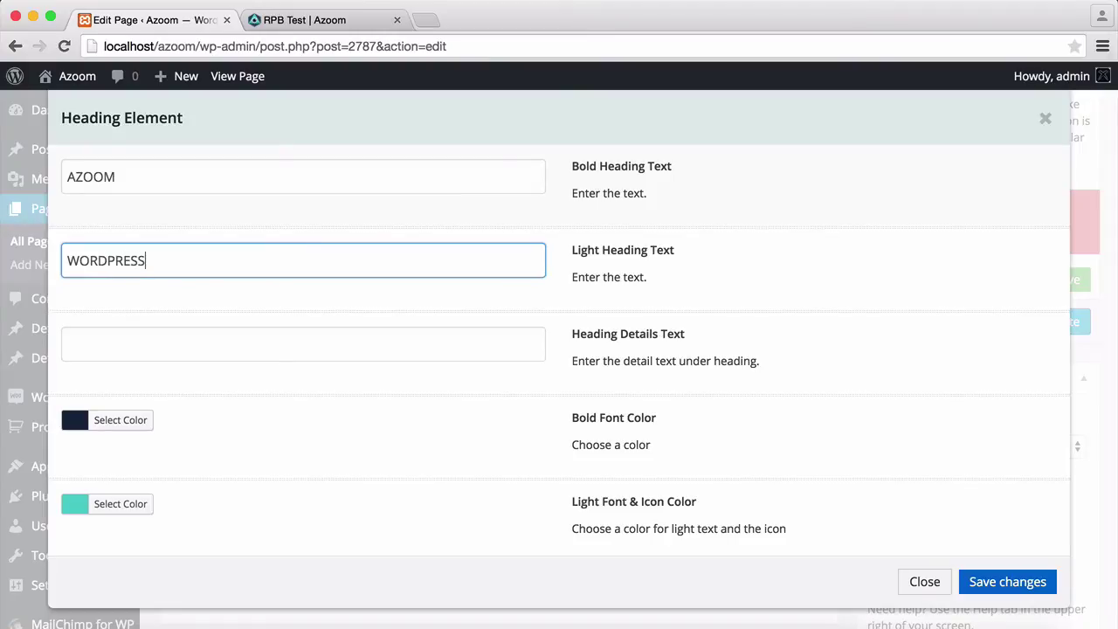
left_click(473, 349)
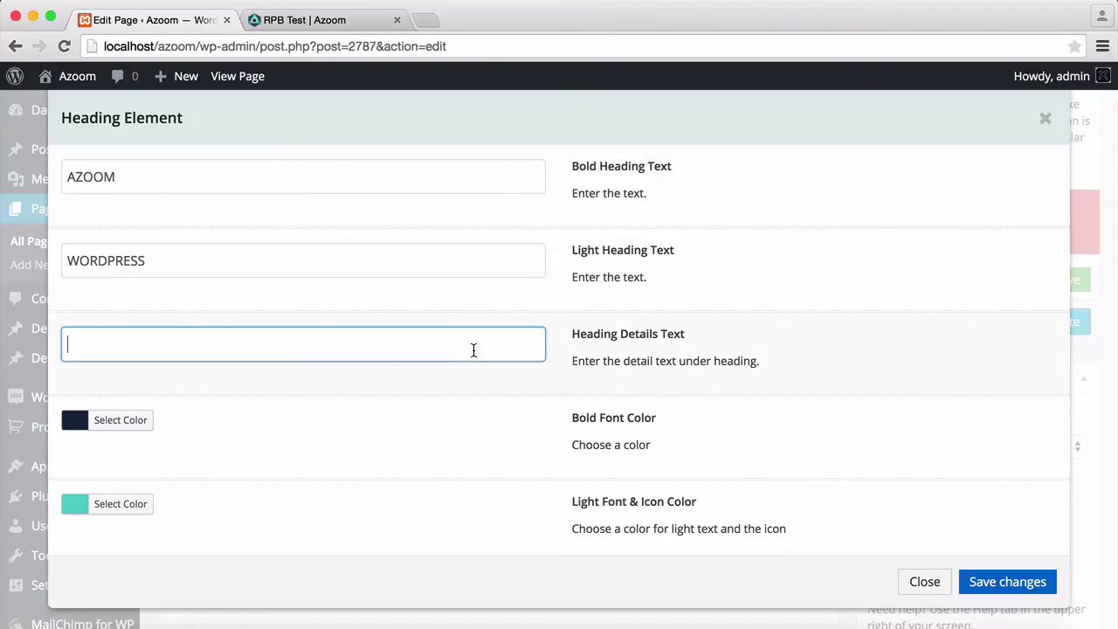
type("Azoom Wo")
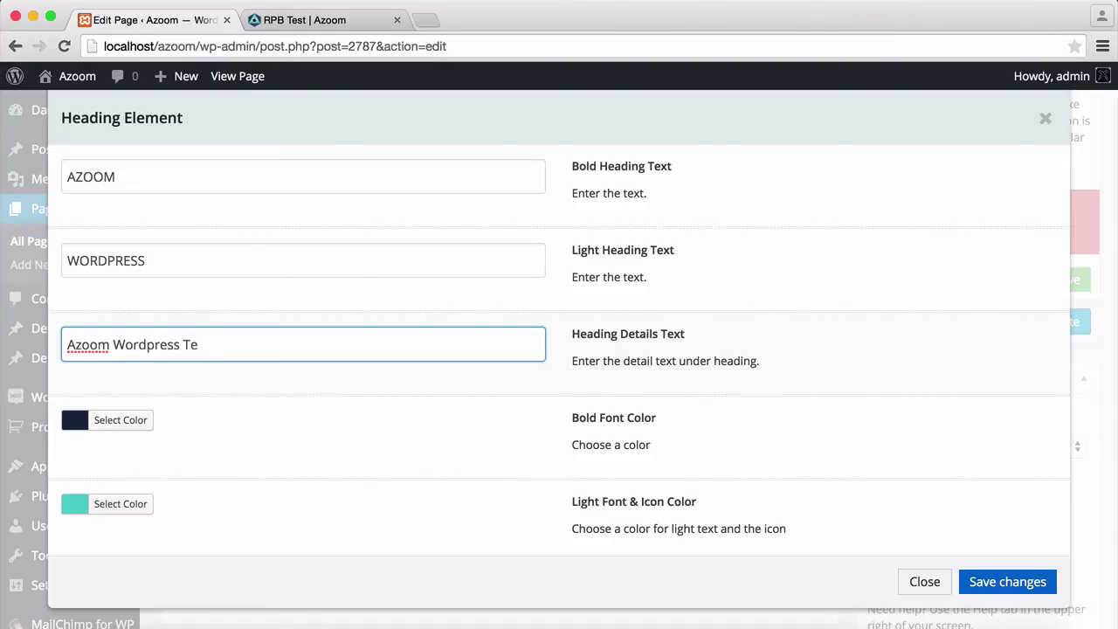
type("rdpress Theme Details")
- Keep H1 as the heading's HTML tag, leave its font size empty and set its alignment to Center
scroll(627, 341, "down", 6)
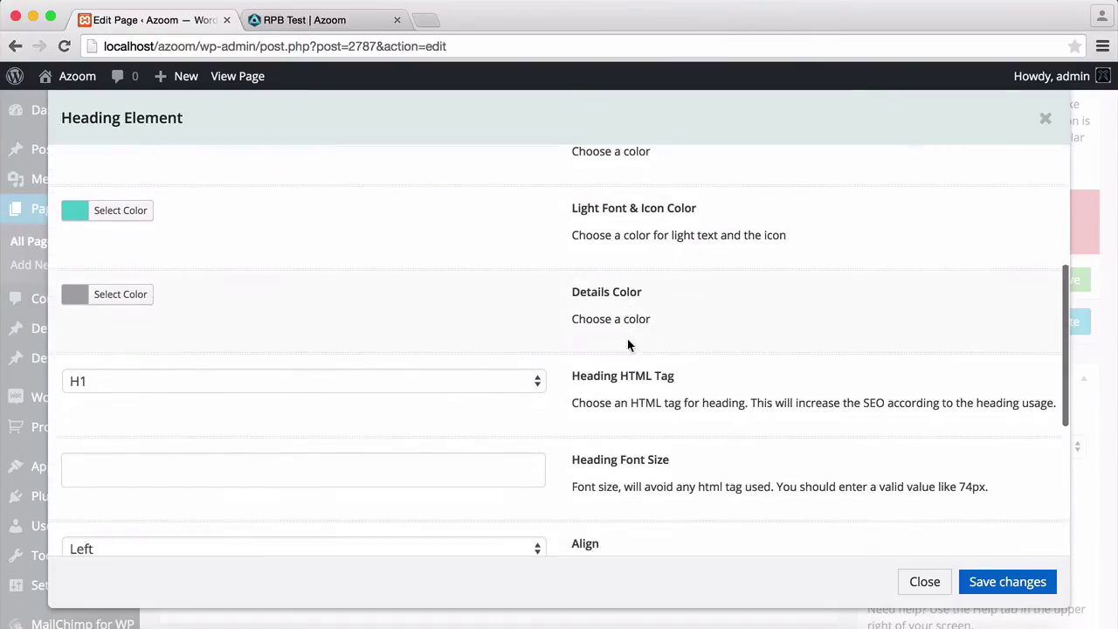
left_click(503, 346)
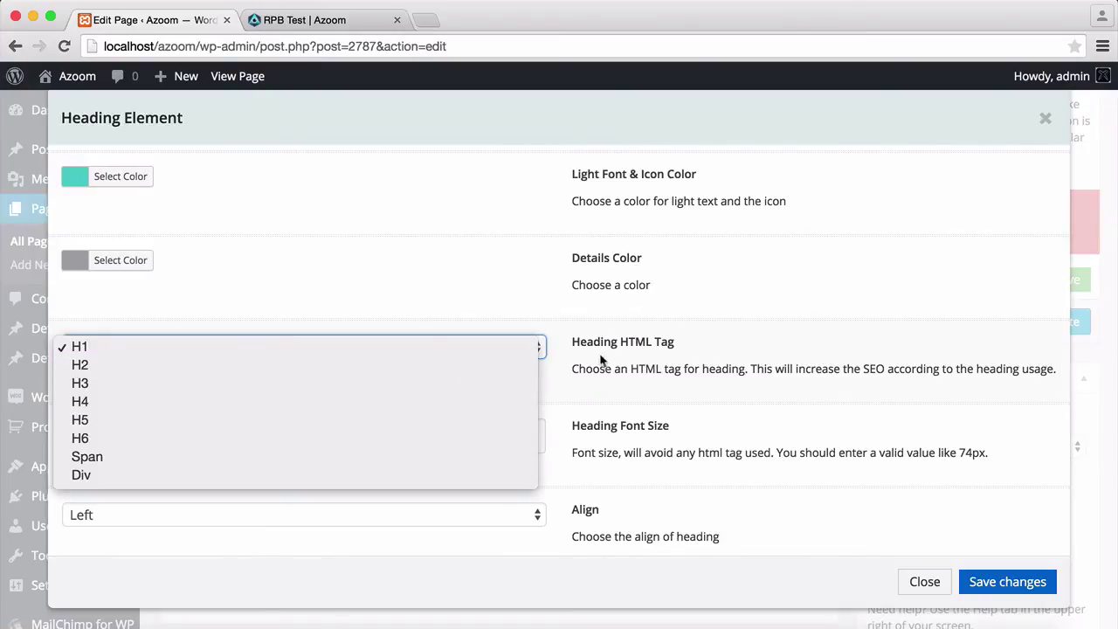
left_click(621, 347)
scroll(622, 347, "down", 2)
scroll(621, 348, "down", 2)
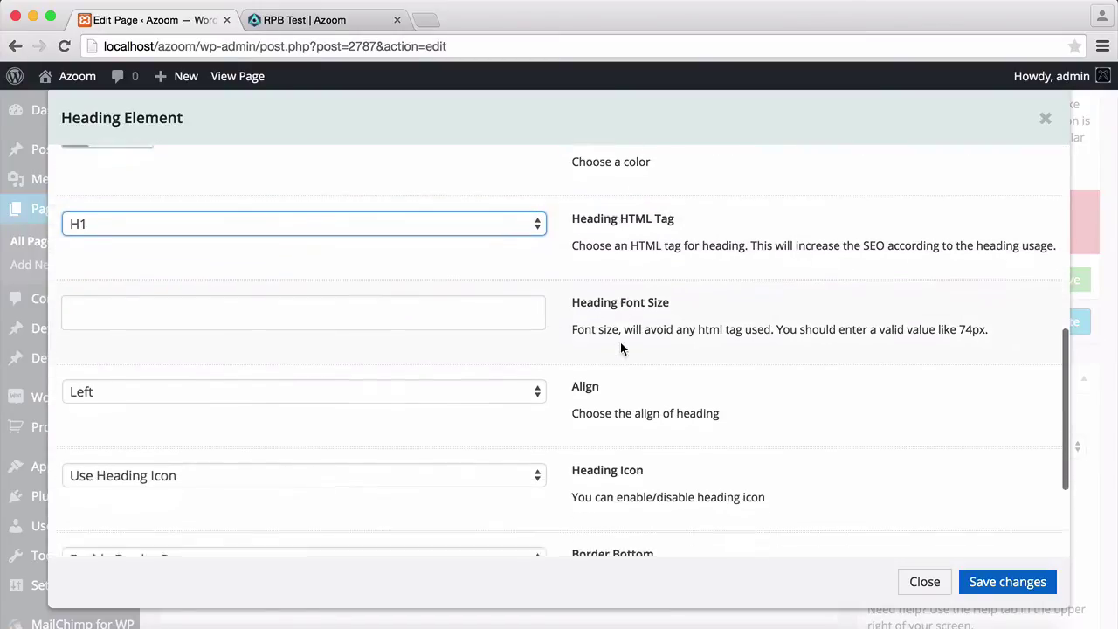
left_click(459, 299)
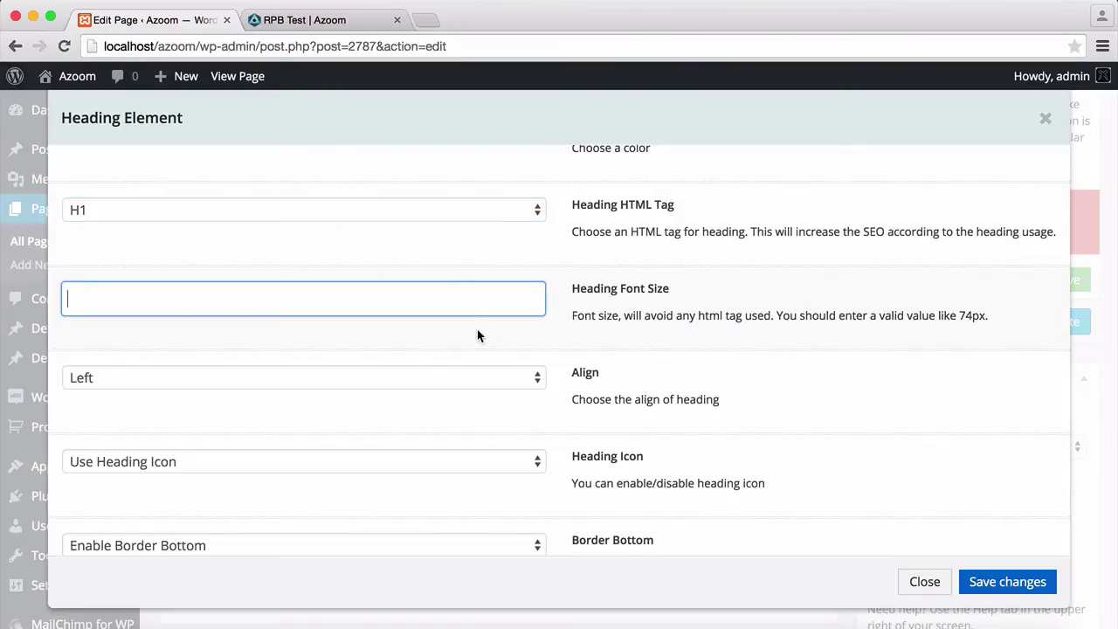
scroll(477, 329, "down", 1)
left_click(447, 346)
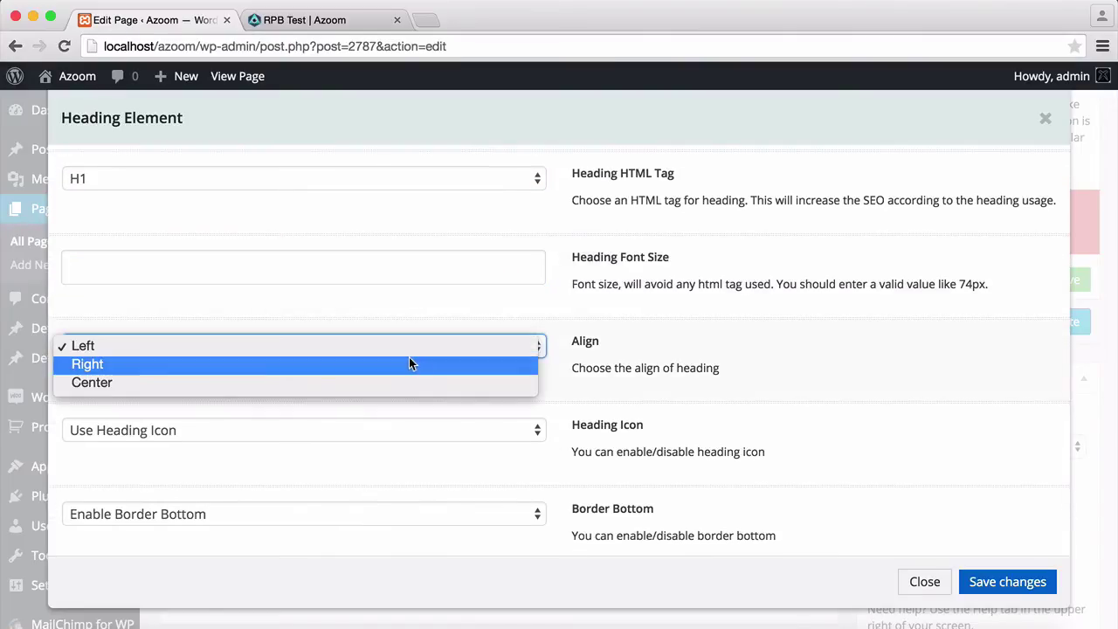
left_click(397, 387)
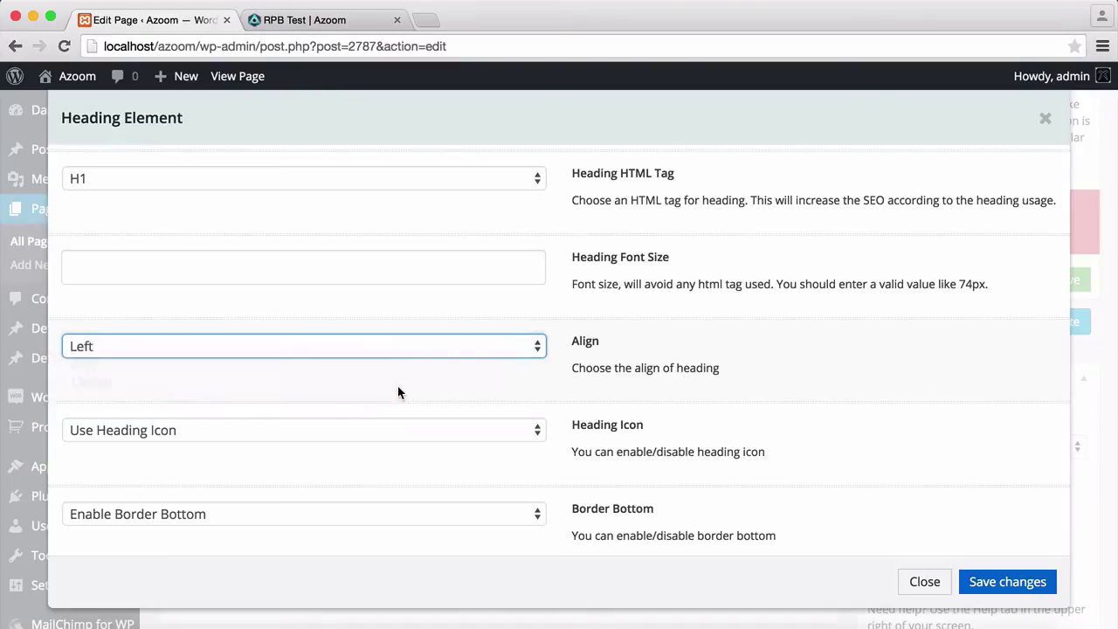
- Keep the Use Heading Icon option for the heading and save the element
scroll(397, 392, "down", 3)
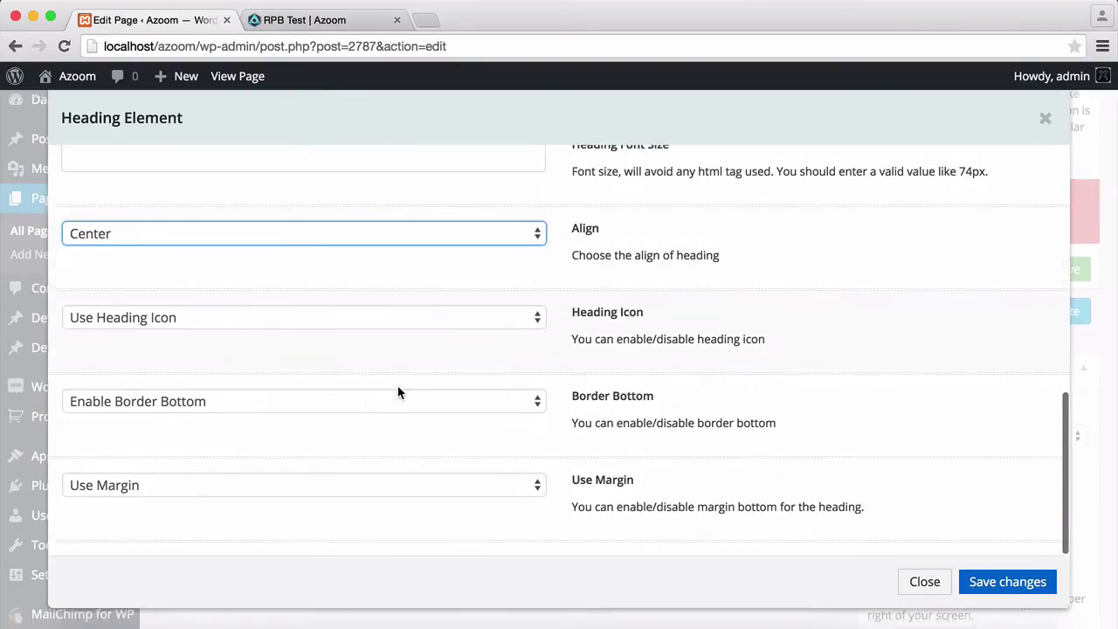
left_click(348, 321)
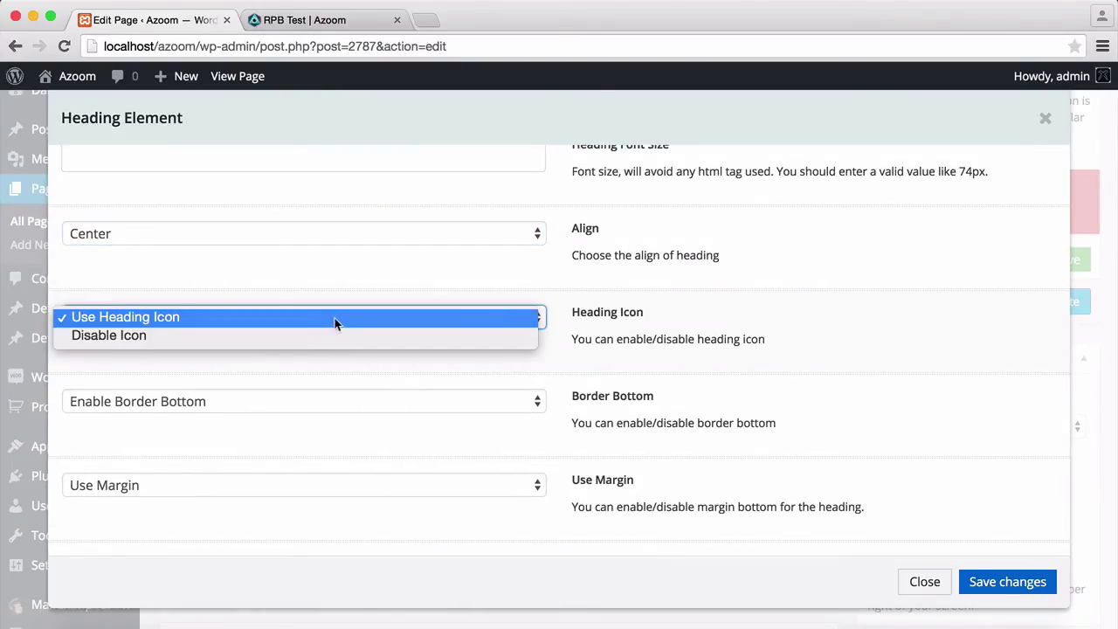
left_click(334, 318)
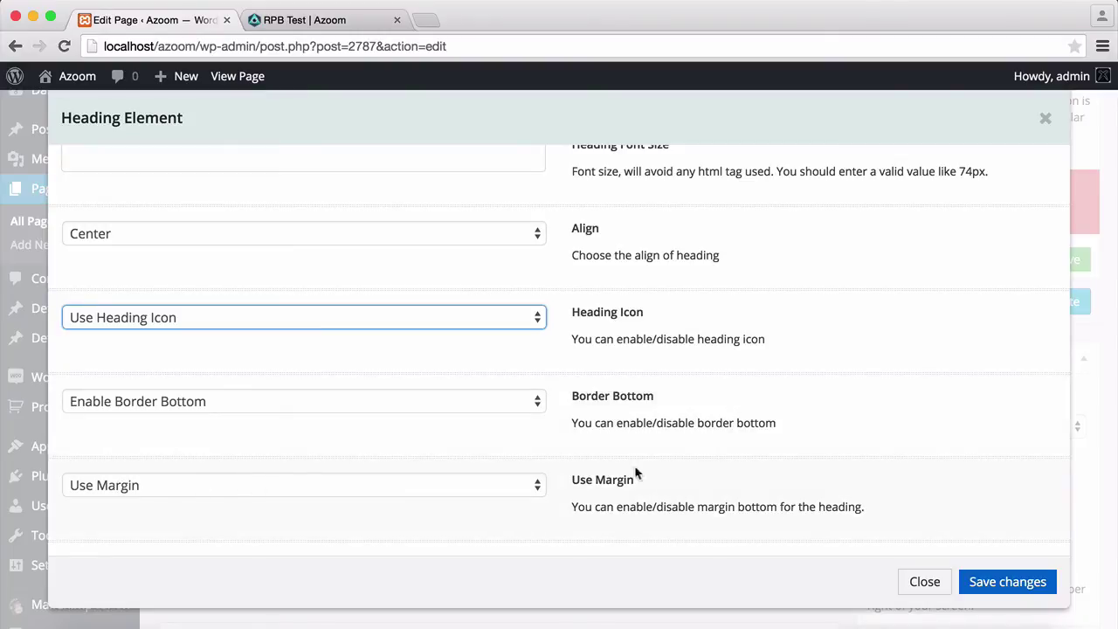
left_click(974, 581)
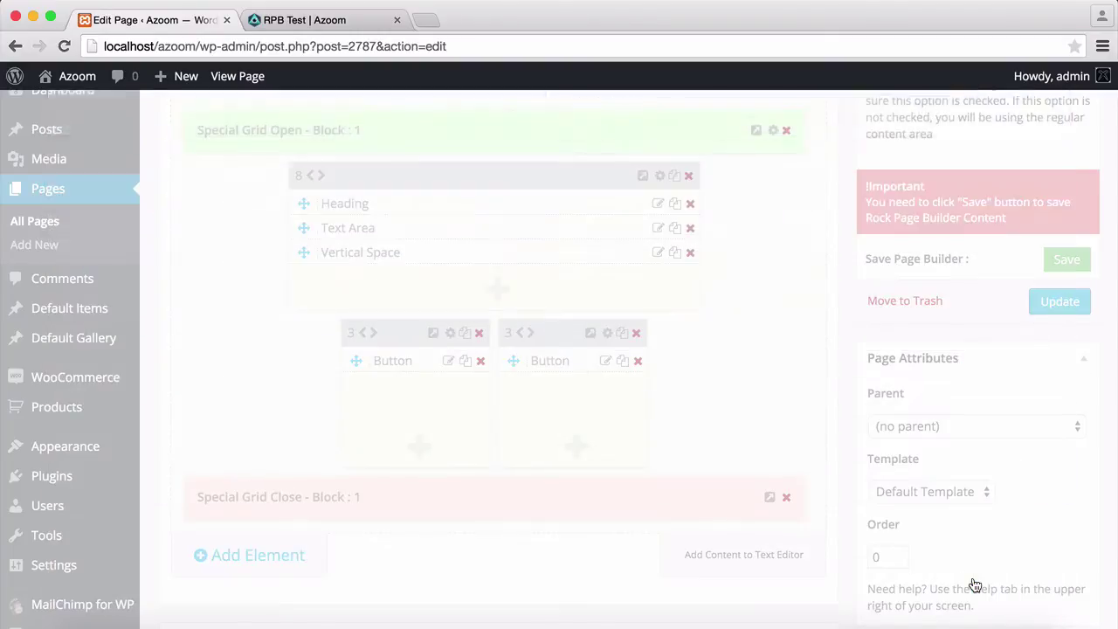
- Save the page builder content and reload the RPB Test page to inspect the new heading, especially the bold AZOOM text's color
left_click(1059, 260)
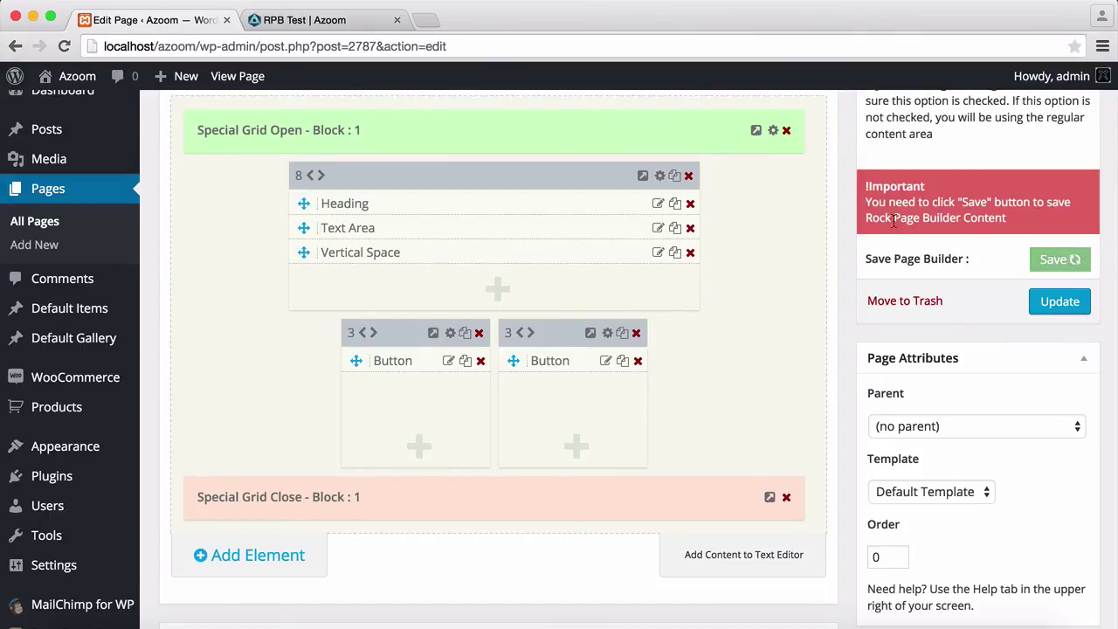
left_click(340, 21)
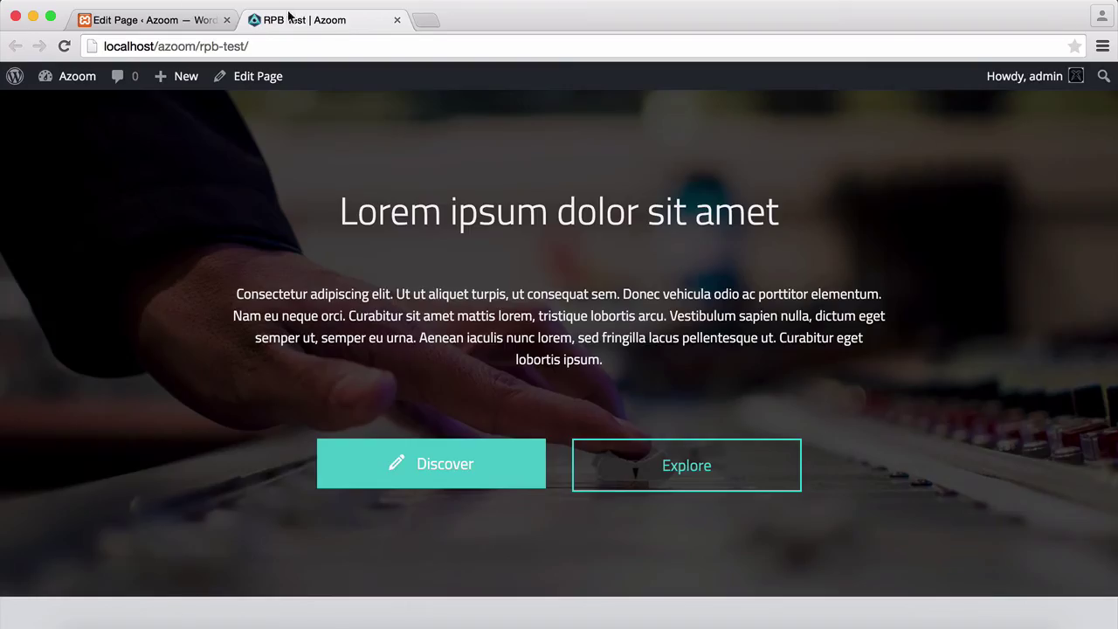
left_click(64, 47)
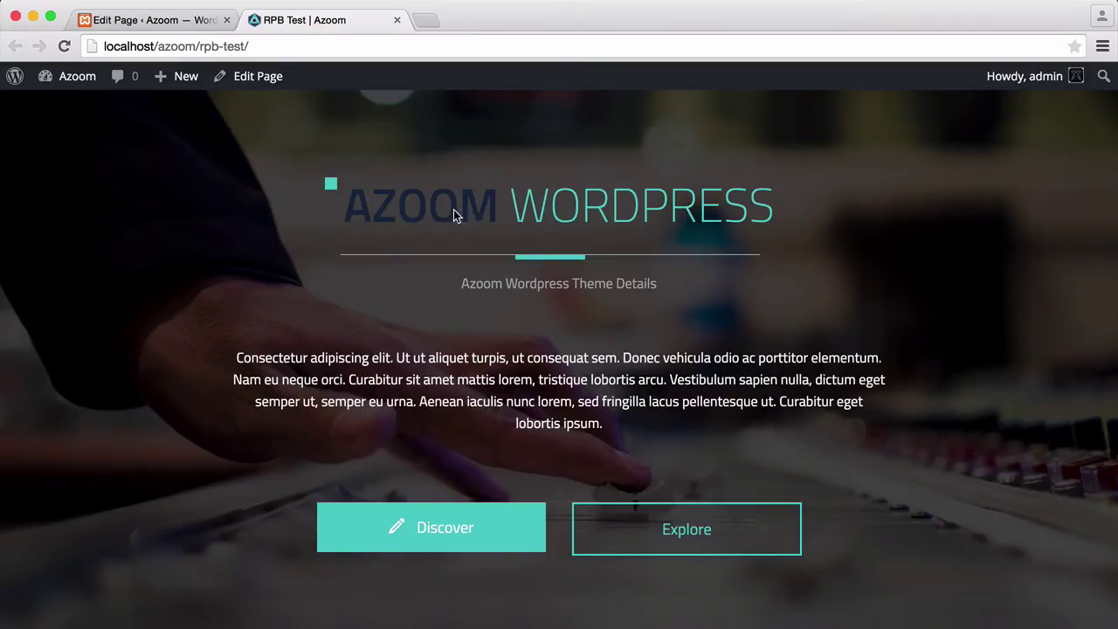
mouse_move(496, 211)
left_mouse_down()
mouse_move(351, 207)
mouse_move(498, 208)
left_mouse_up()
left_click(275, 220)
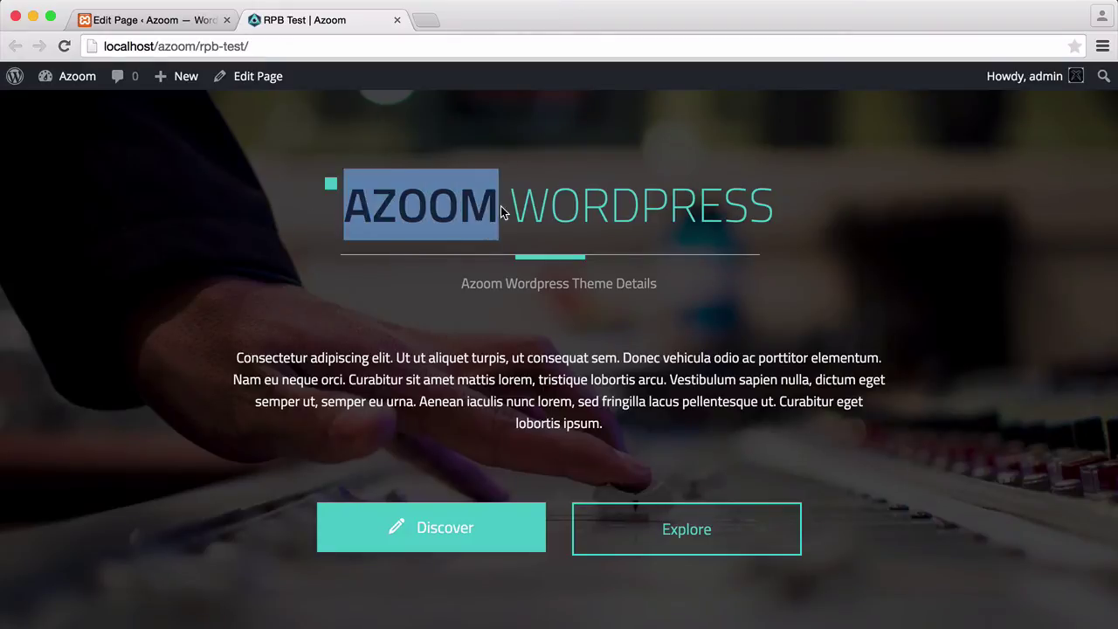
left_click(295, 237)
- Change the Heading element's Bold Font Color to white (#ffffff)
left_click(173, 19)
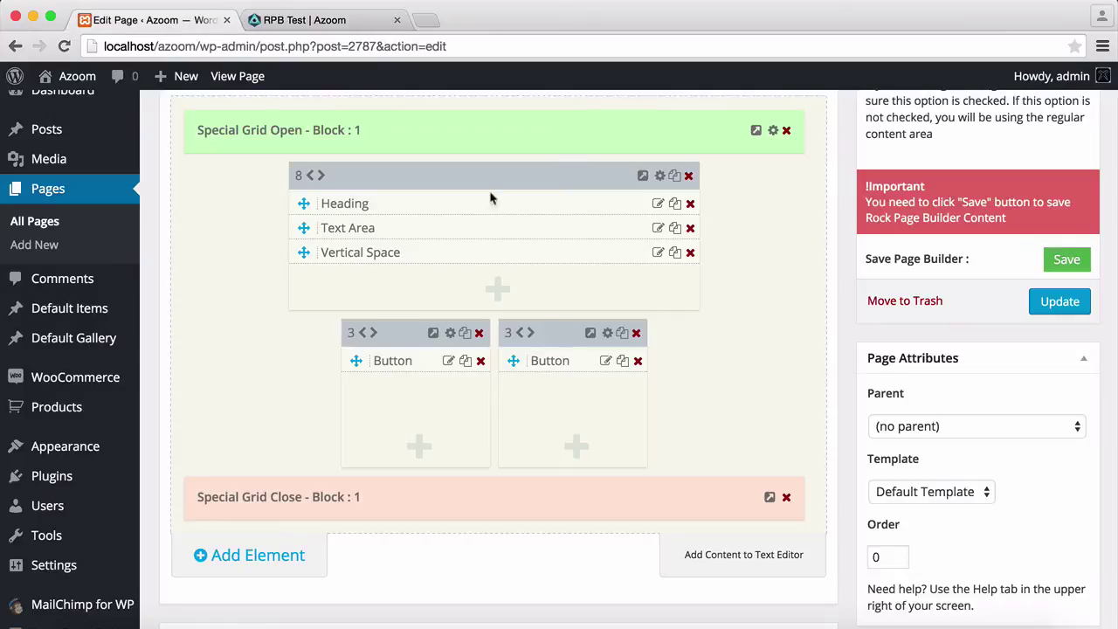
left_click(532, 207)
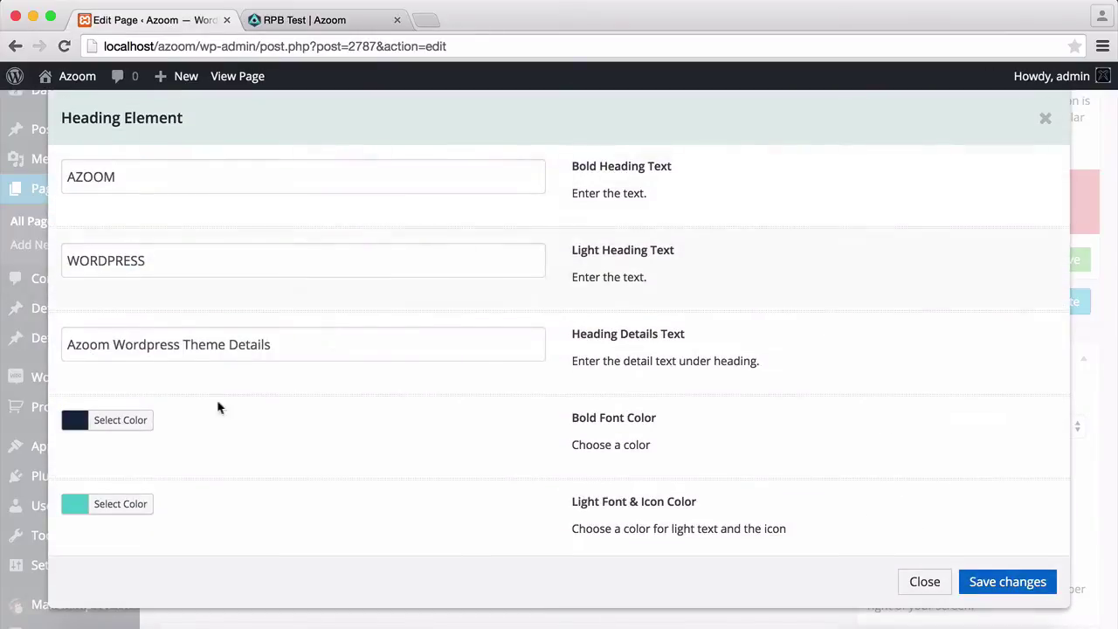
left_click(79, 426)
scroll(376, 353, "down", 3)
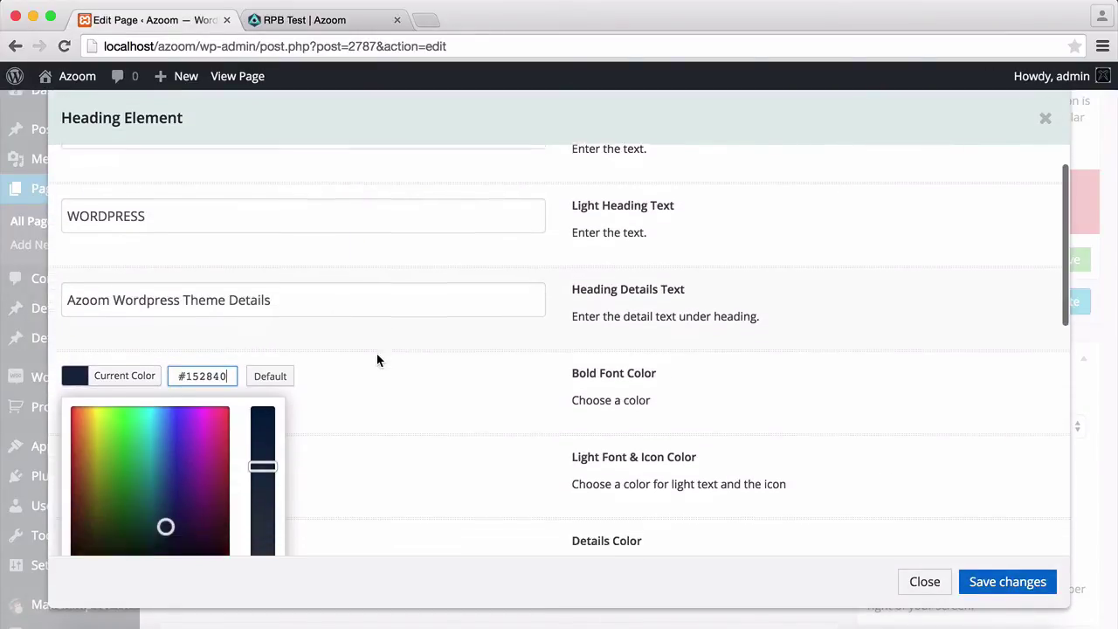
left_click(99, 519)
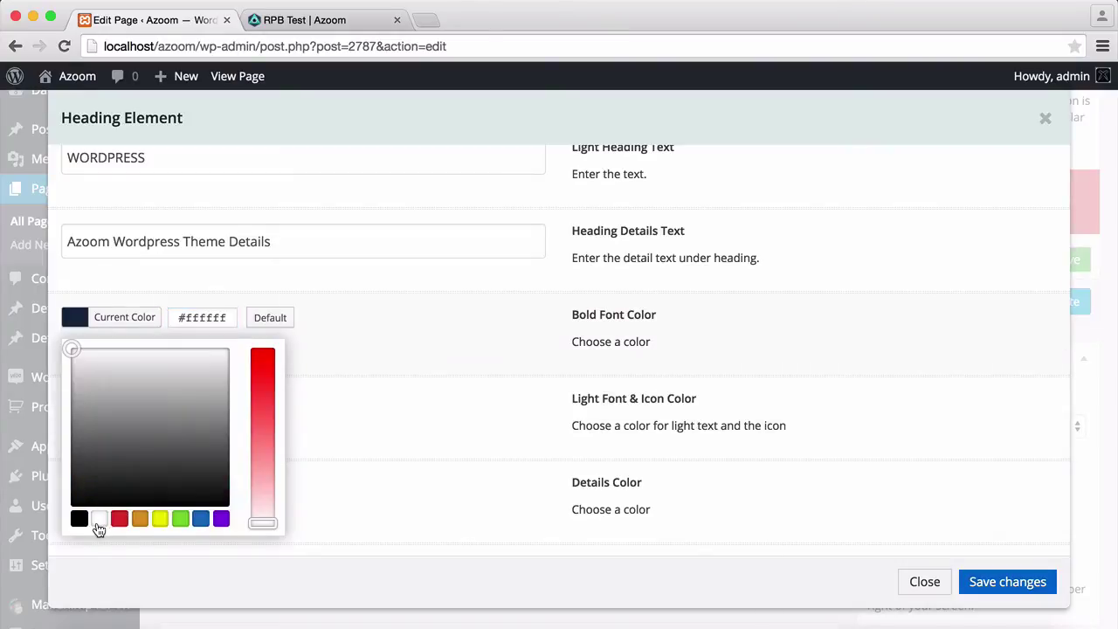
left_click(428, 318)
- Save the heading and page builder content, and reload the RPB Test page to check the bold AZOOM text
left_click(974, 576)
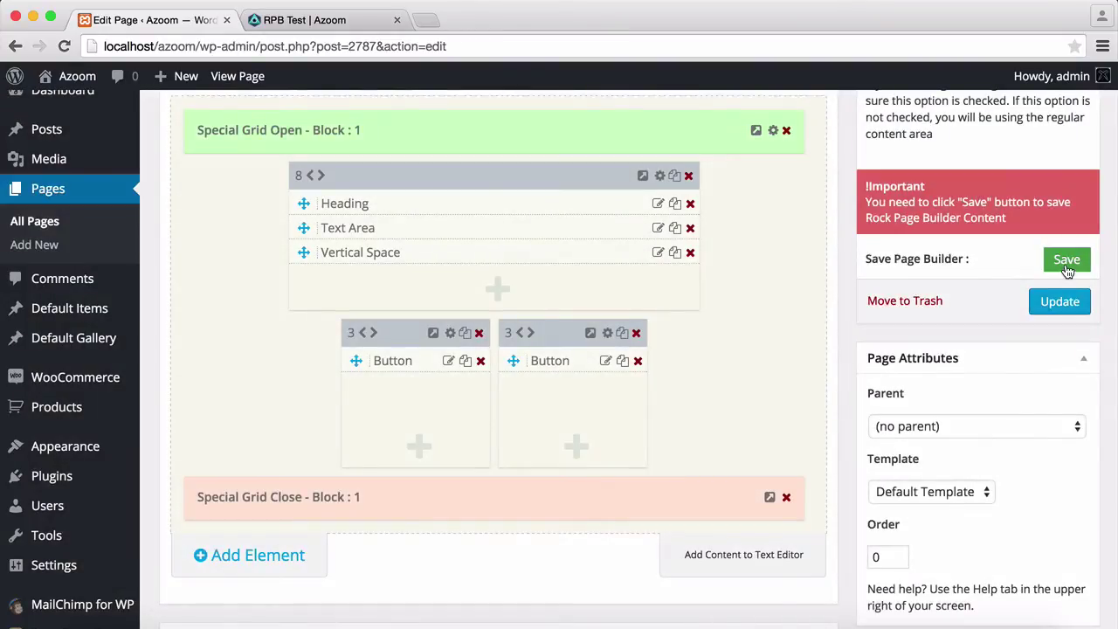
left_click(370, 19)
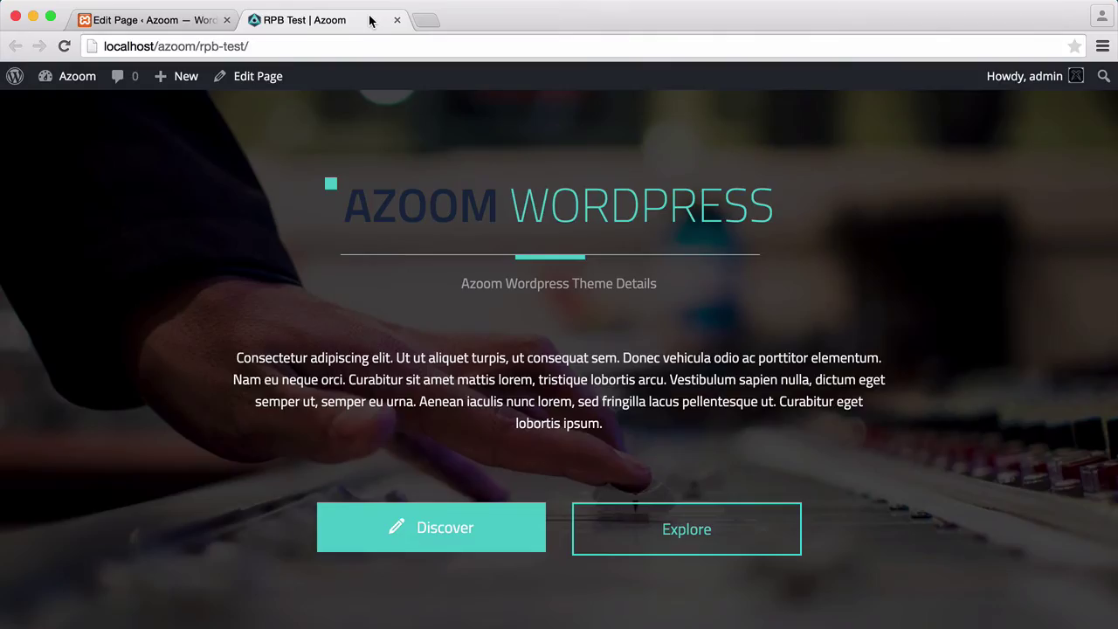
left_click(64, 45)
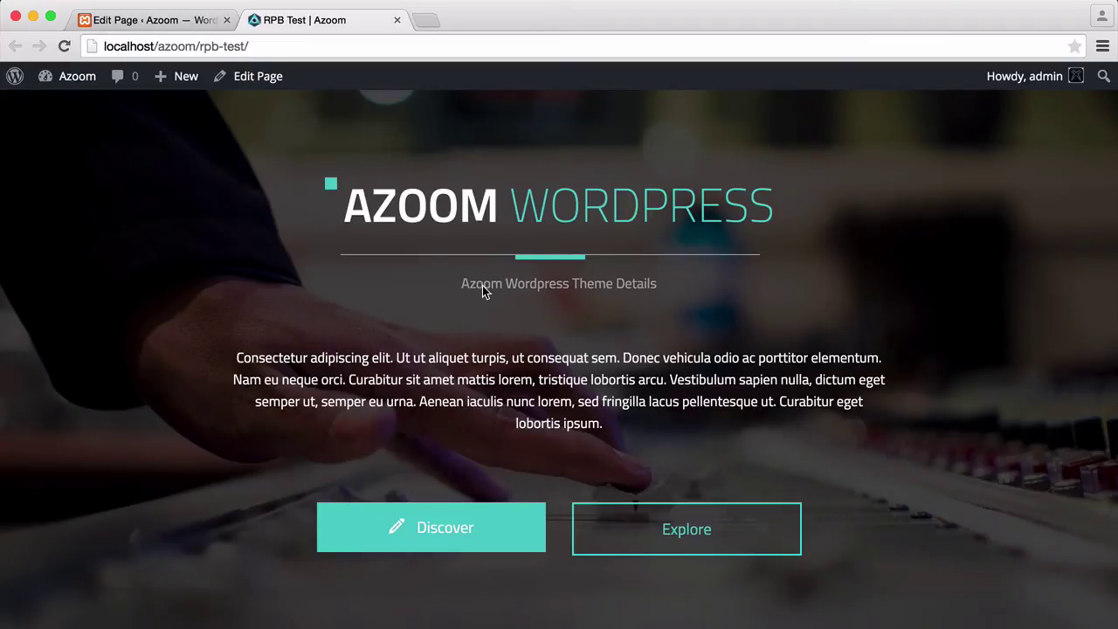
- Change the Heading element's Details Color to the light grey #e3e8e6
left_click(147, 20)
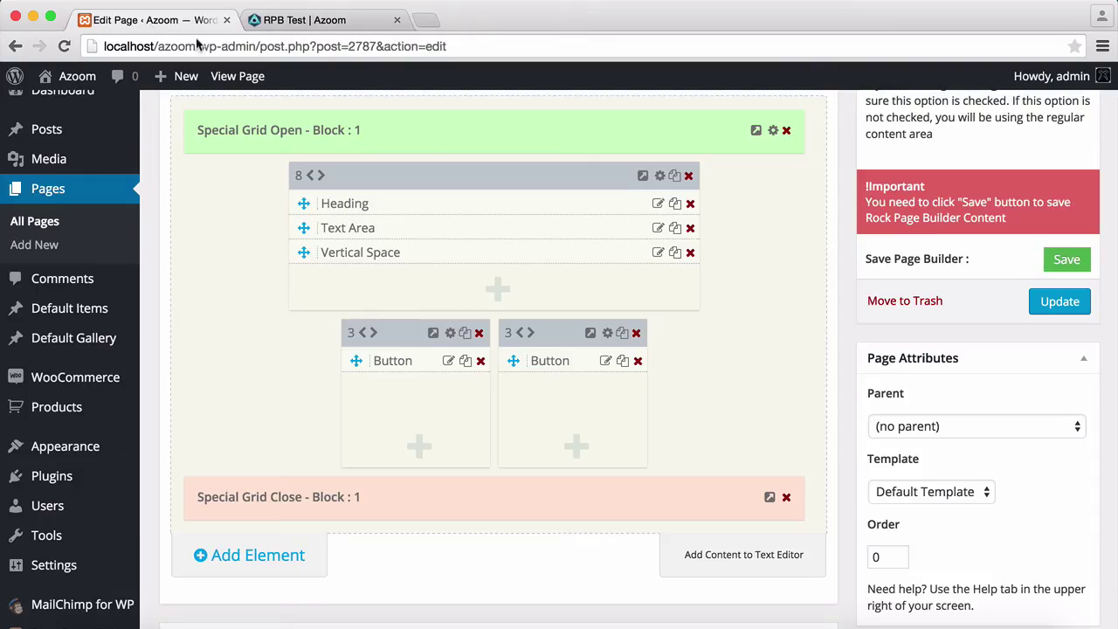
left_click(506, 205)
scroll(568, 288, "down", 1)
scroll(568, 292, "down", 2)
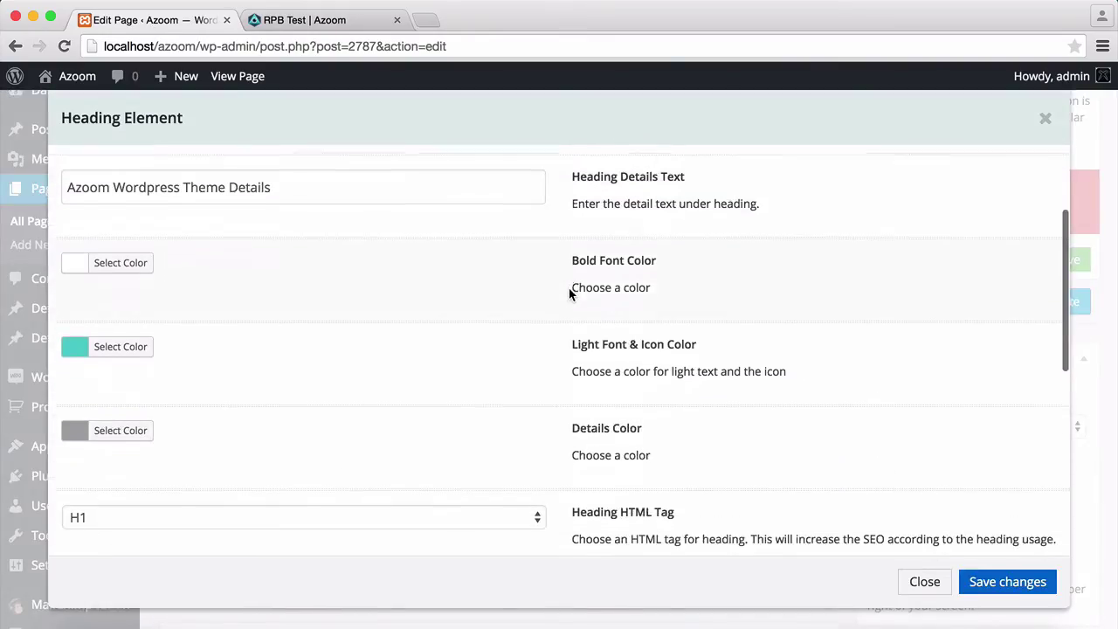
left_click(114, 421)
scroll(431, 323, "down", 3)
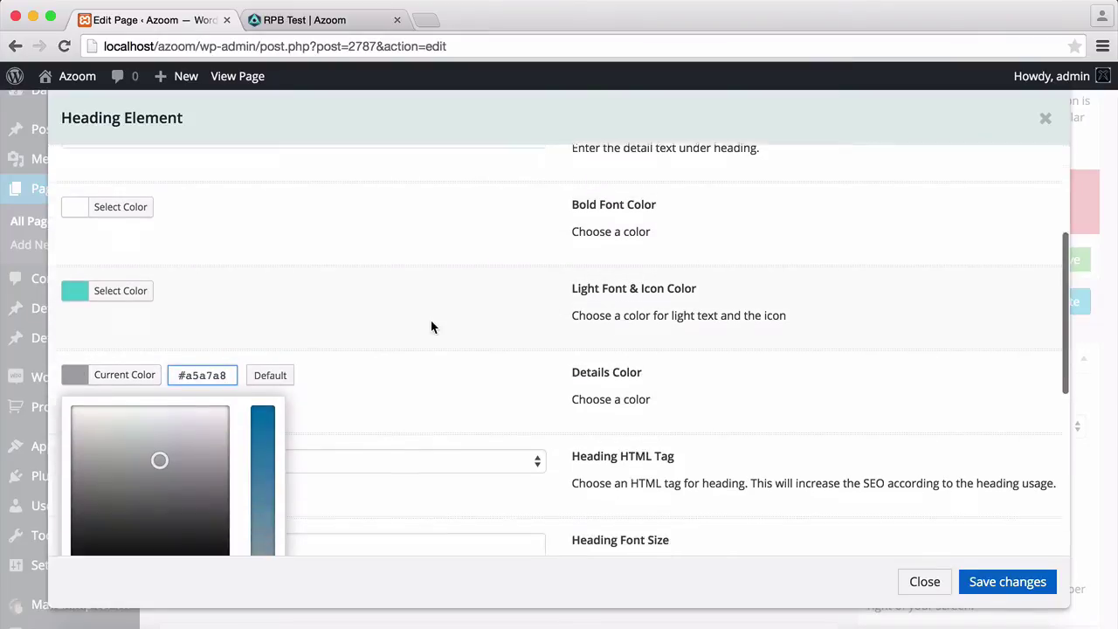
left_click_drag(156, 370, 137, 348)
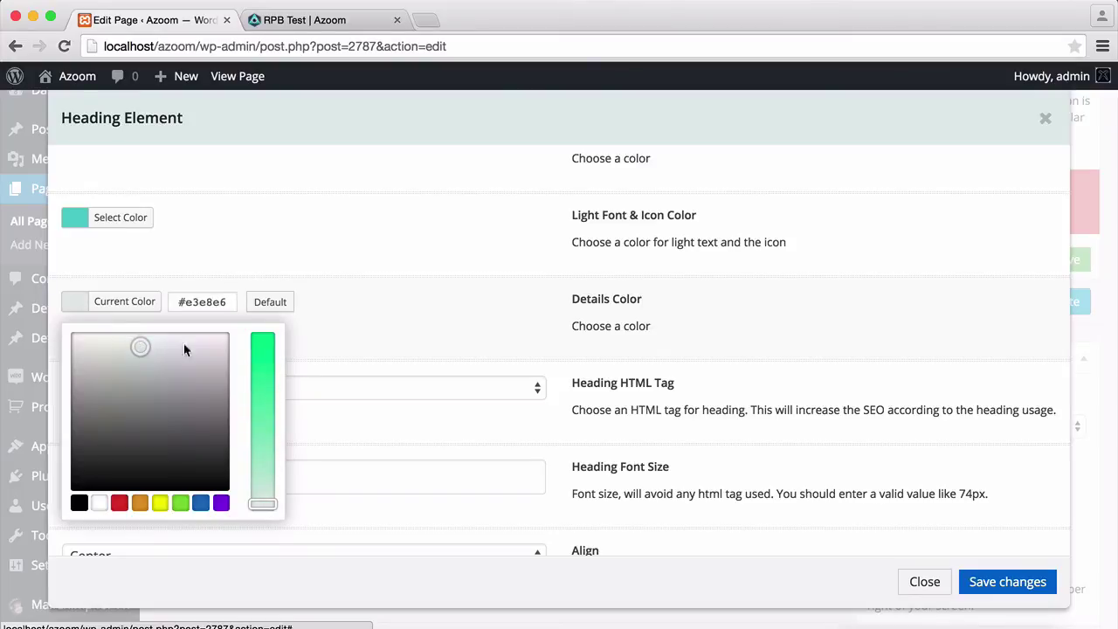
left_click(391, 322)
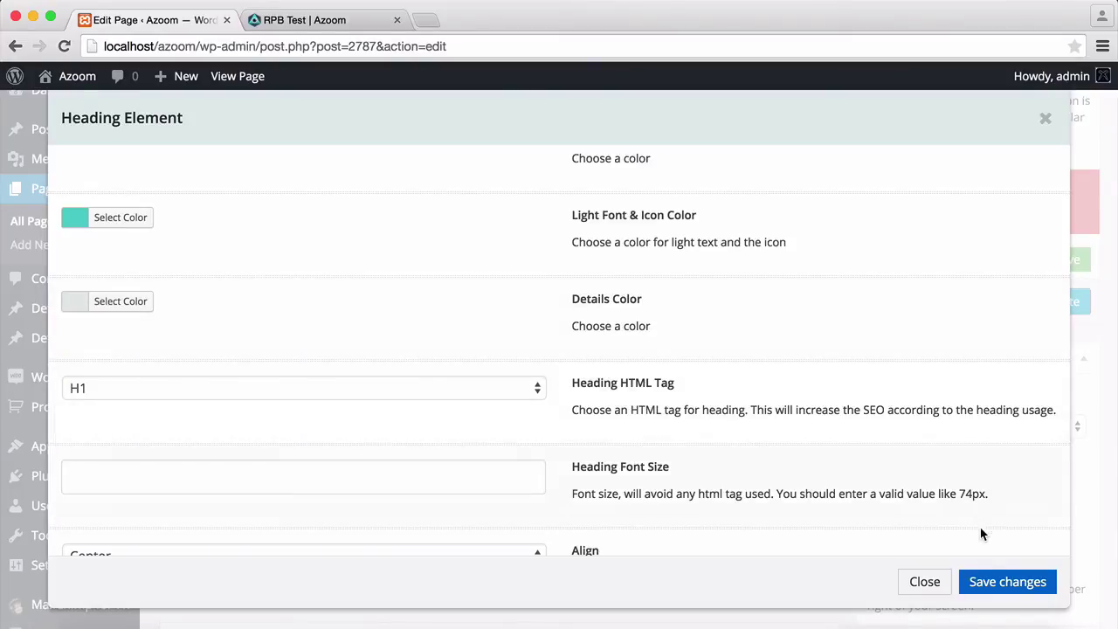
- Save the heading and page builder content, and reload the RPB Test page to check the details text color
left_click(1013, 581)
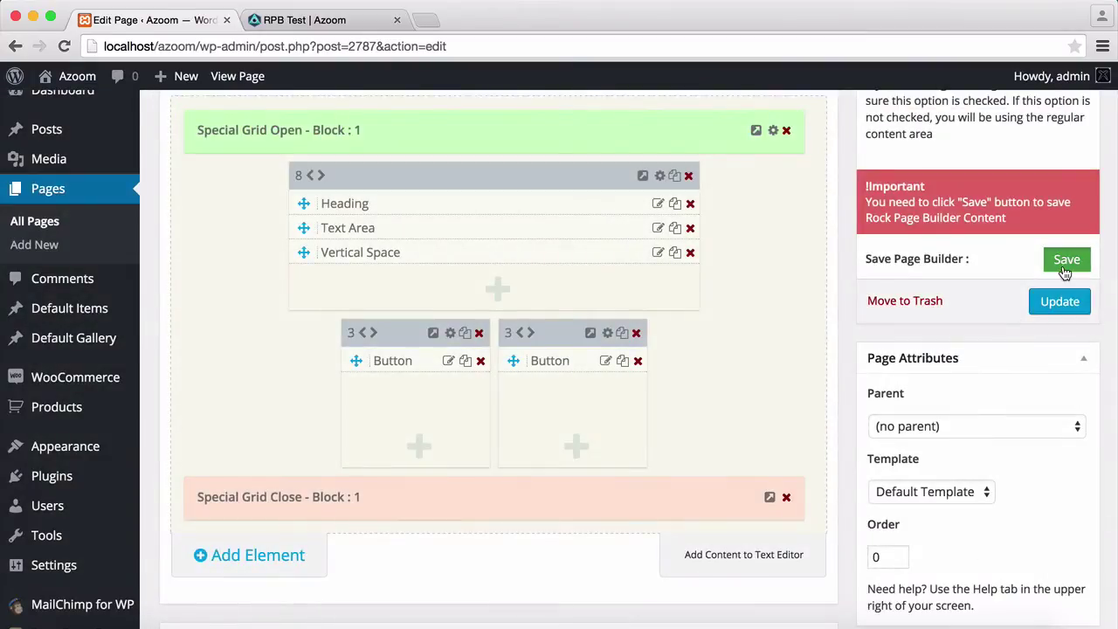
left_click(1064, 269)
left_click(343, 20)
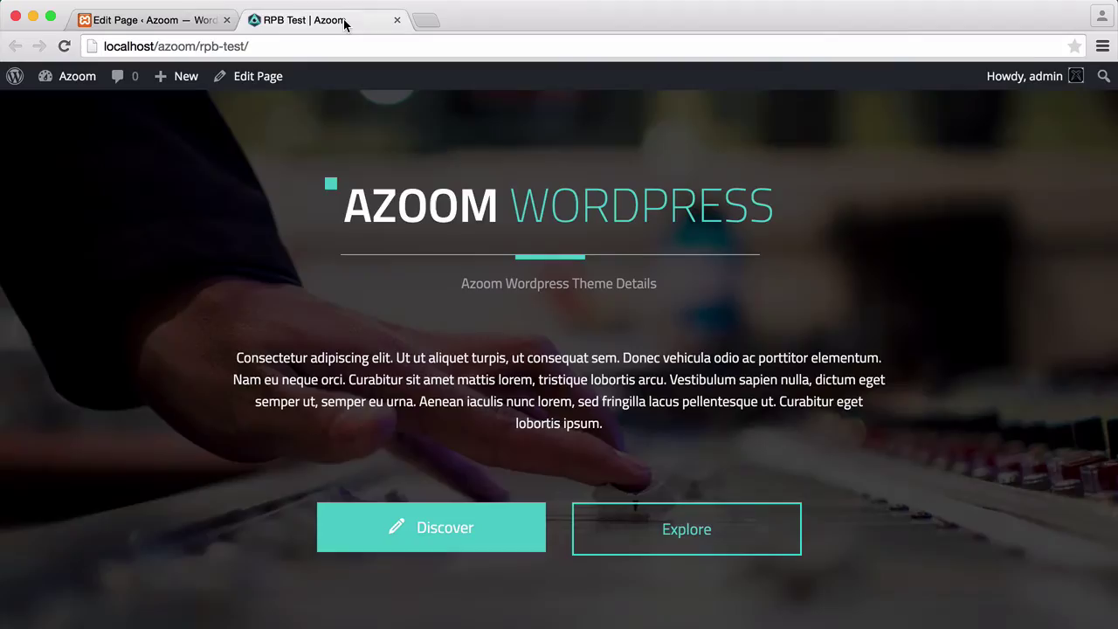
left_click(64, 45)
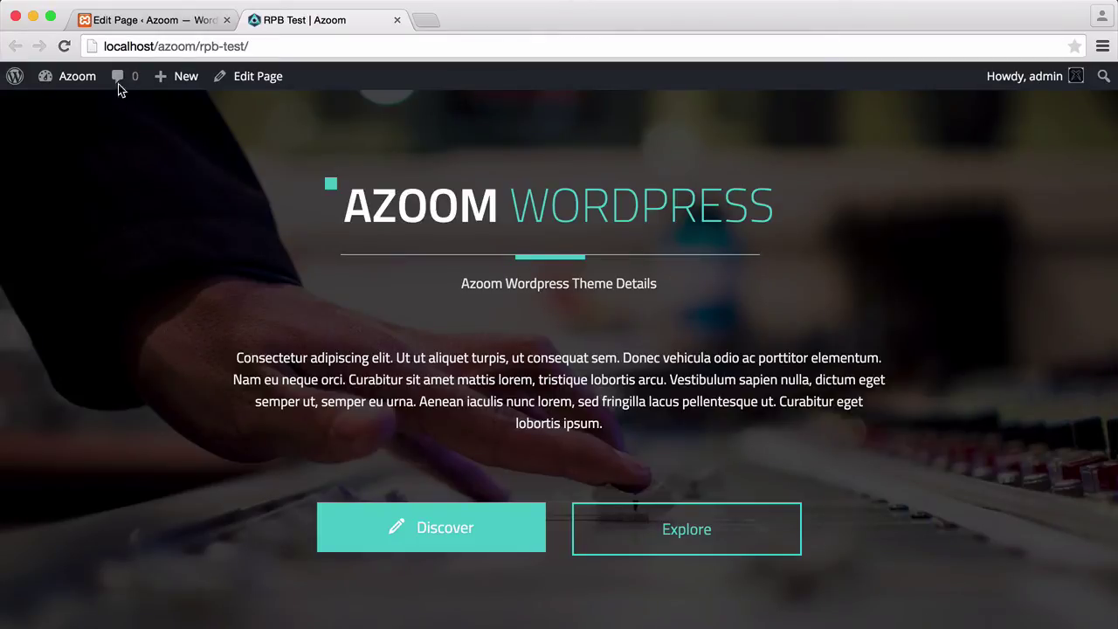
- Set the Special Width Details of the special grid block to Use Parallax
left_click(150, 21)
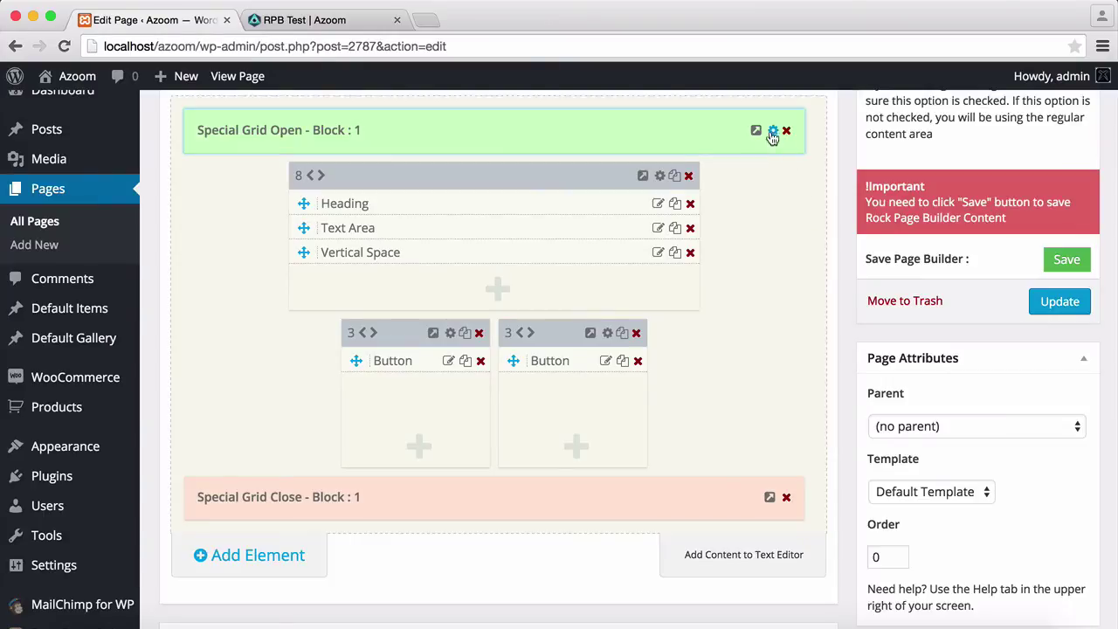
left_click(772, 132)
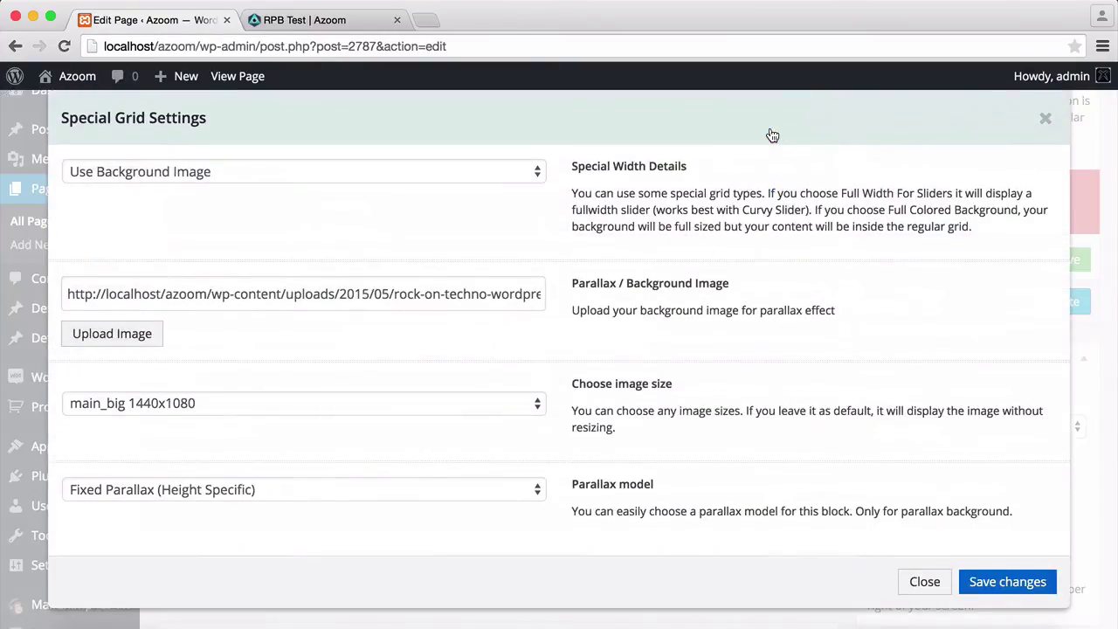
left_click(329, 179)
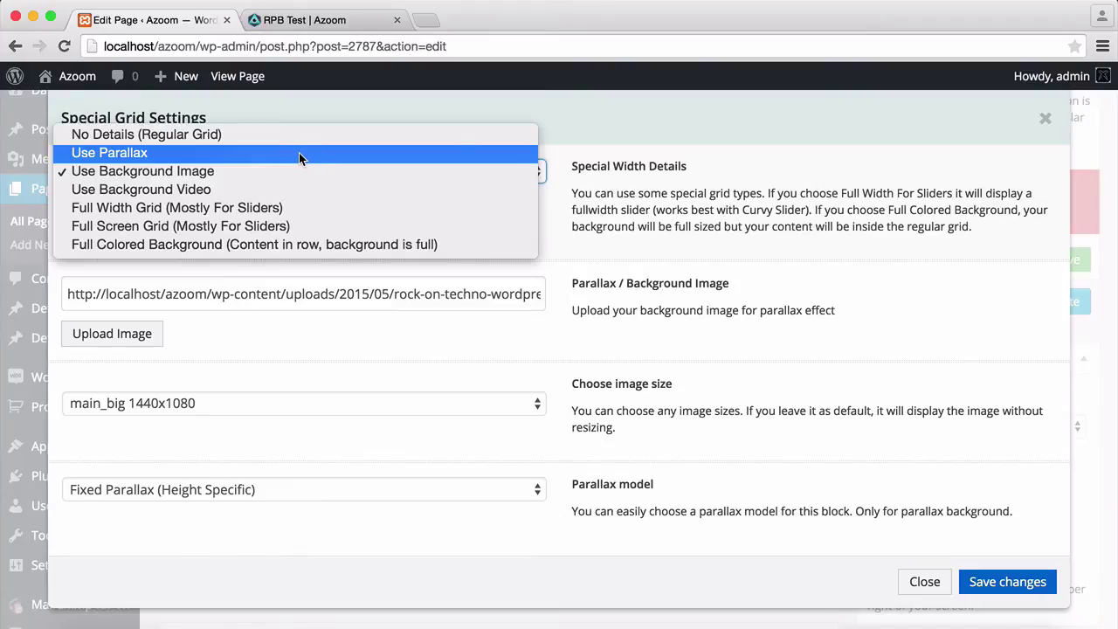
left_click(299, 153)
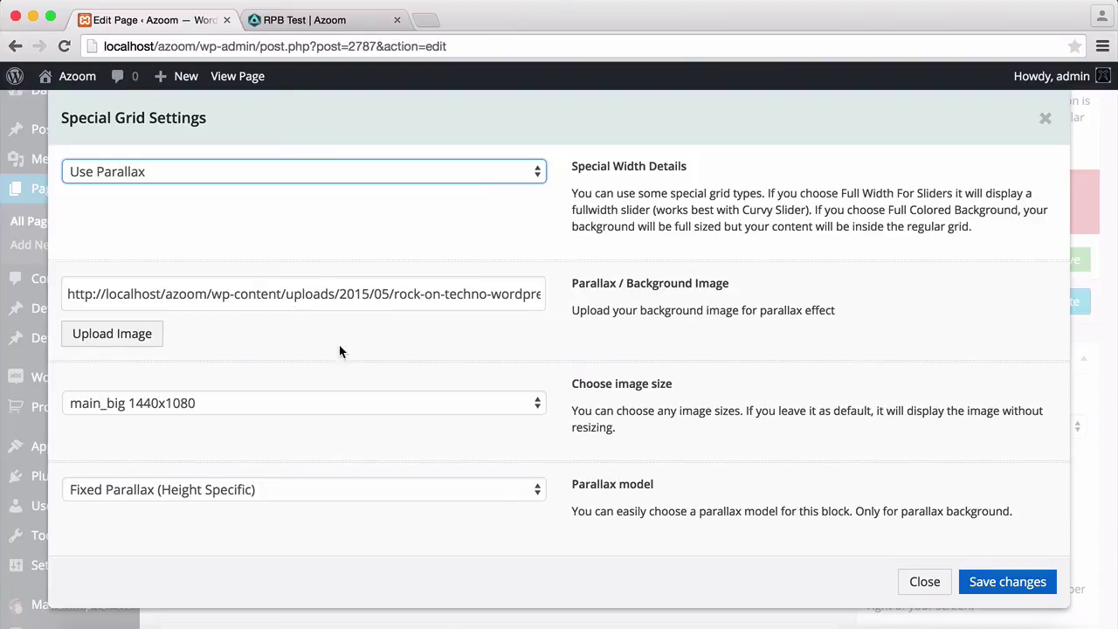
- Review the parallax model options, keep Fixed Parallax (Height Specific) and save the special grid settings
scroll(339, 404, "down", 2)
left_click(332, 392)
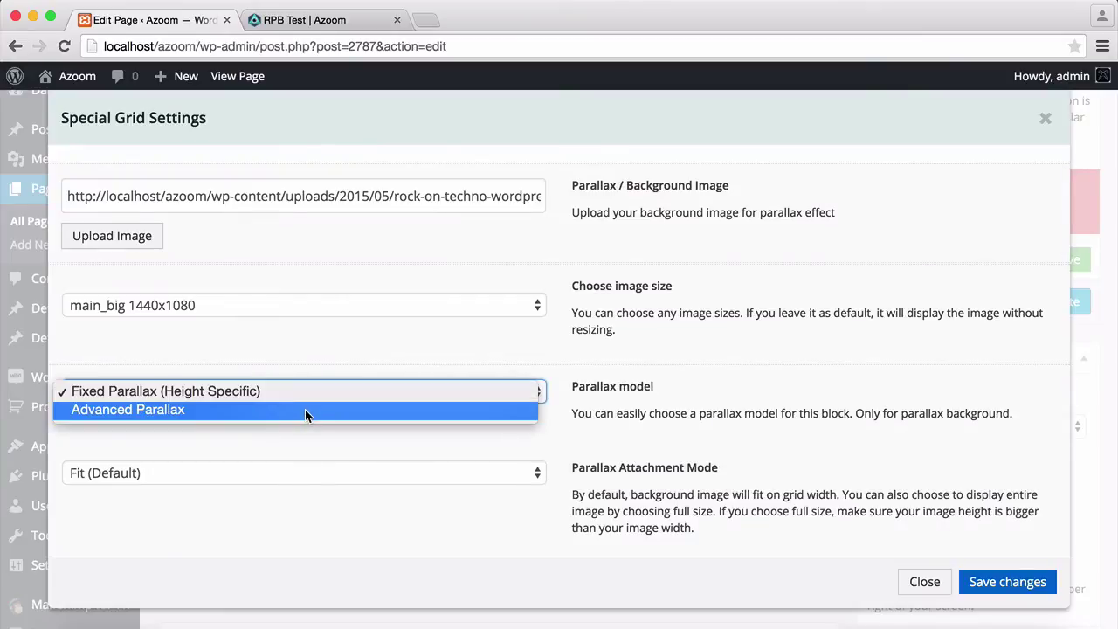
left_click(347, 340)
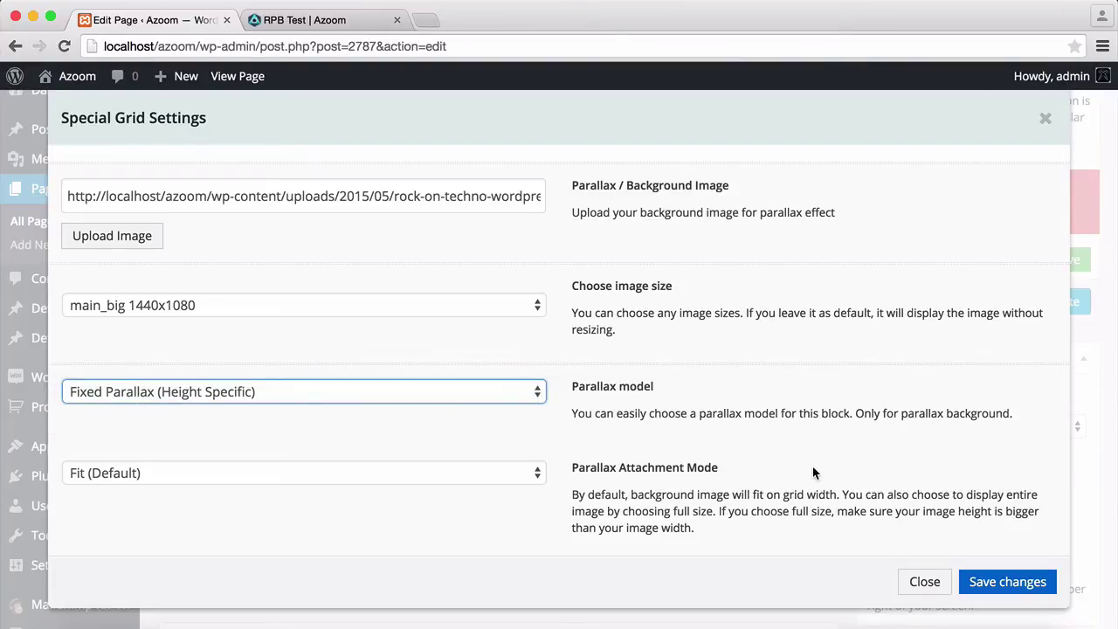
left_click(979, 581)
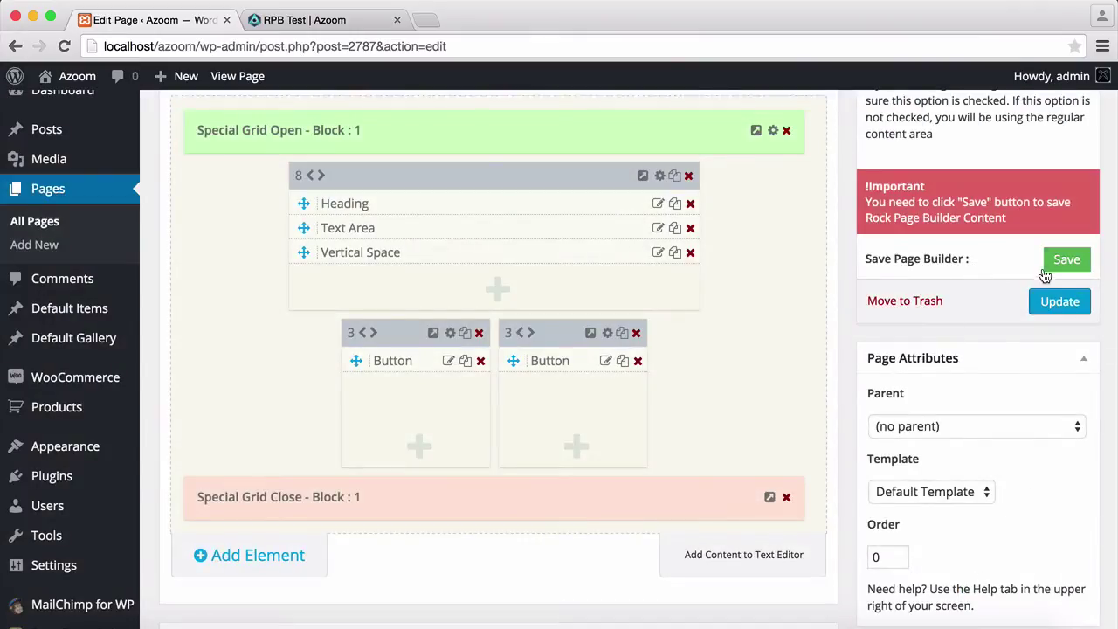
- Save the page builder content and reload the RPB Test page to examine the fixed parallax background's scrolling behavior
left_click(1047, 263)
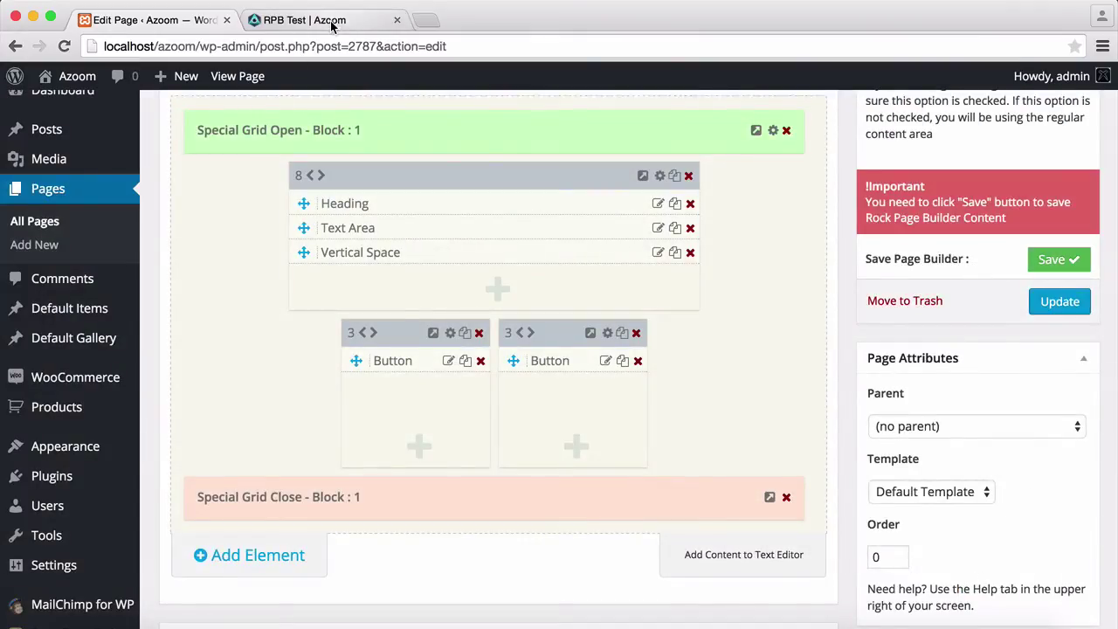
left_click(331, 20)
left_click(64, 45)
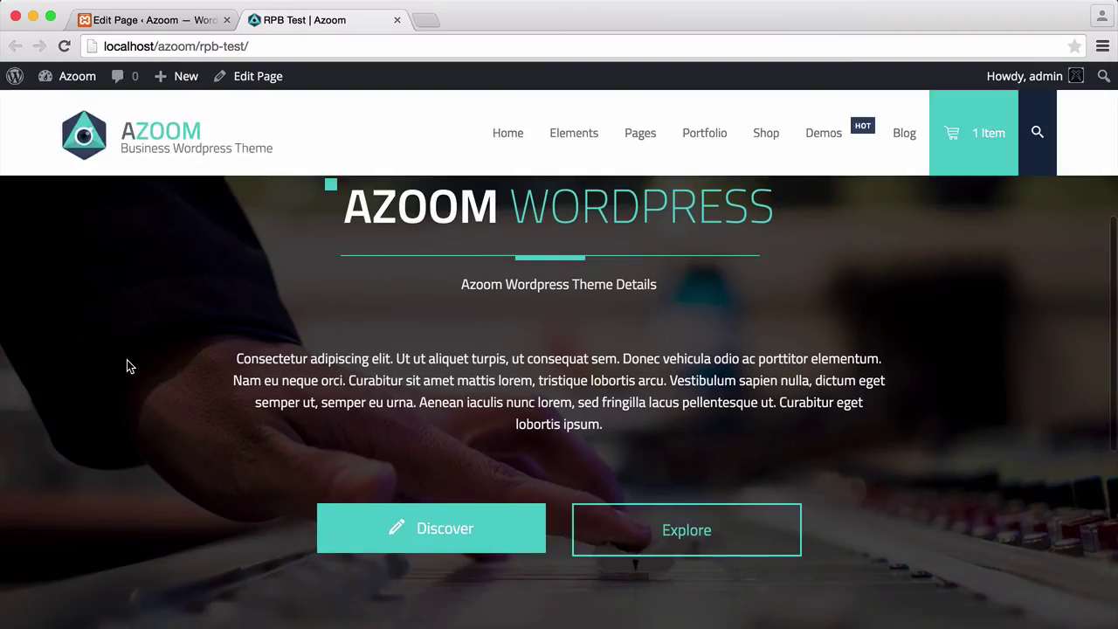
scroll(126, 360, "down", 5)
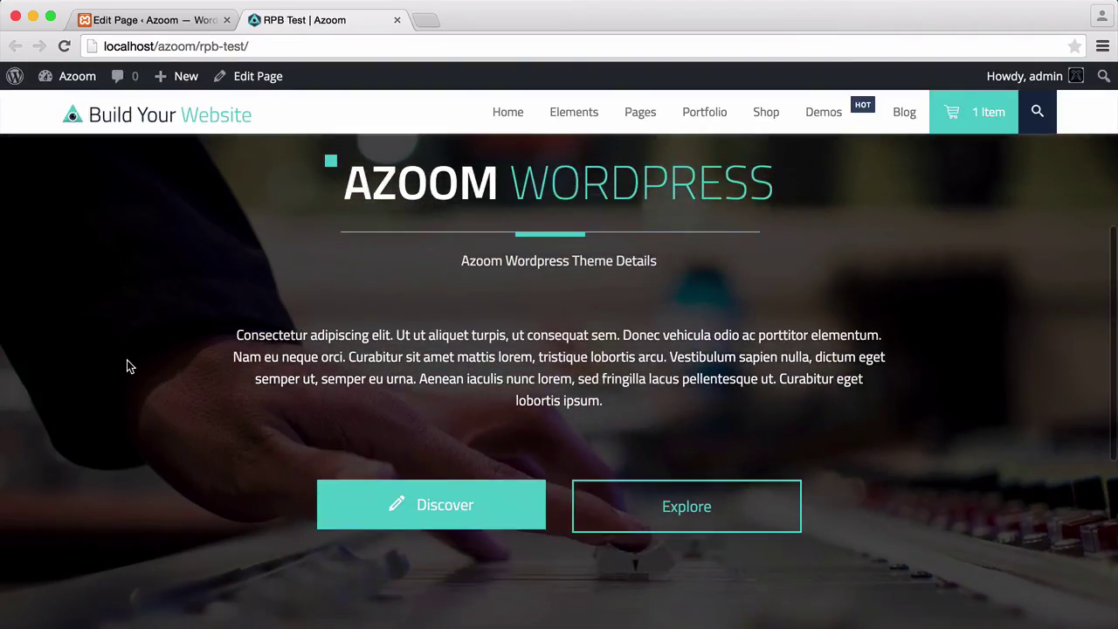
scroll(127, 367, "up", 6)
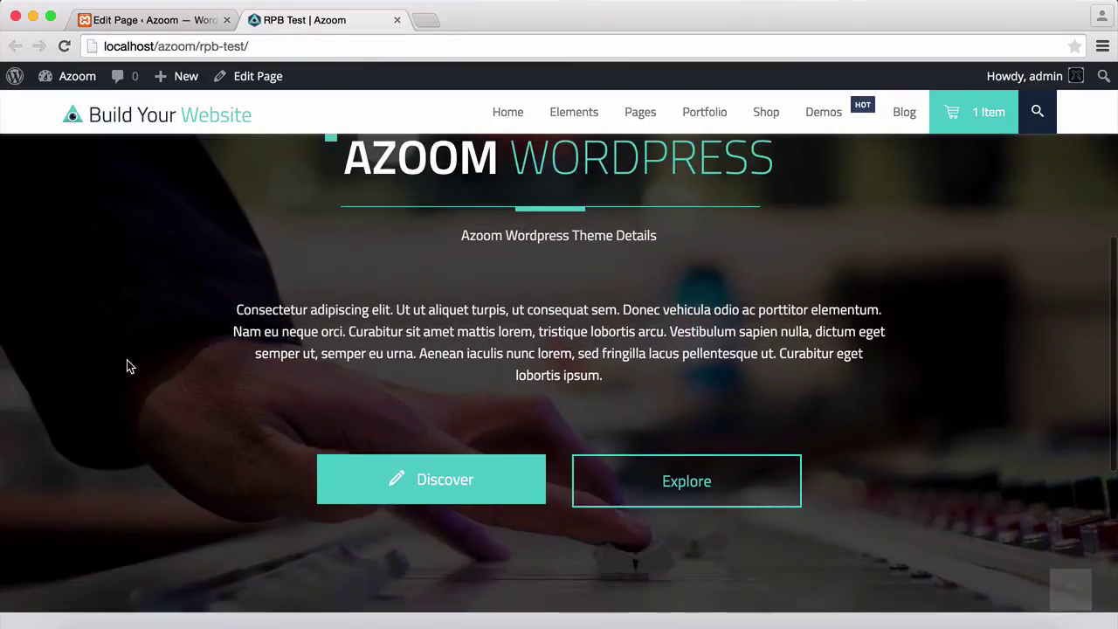
scroll(127, 361, "down", 4)
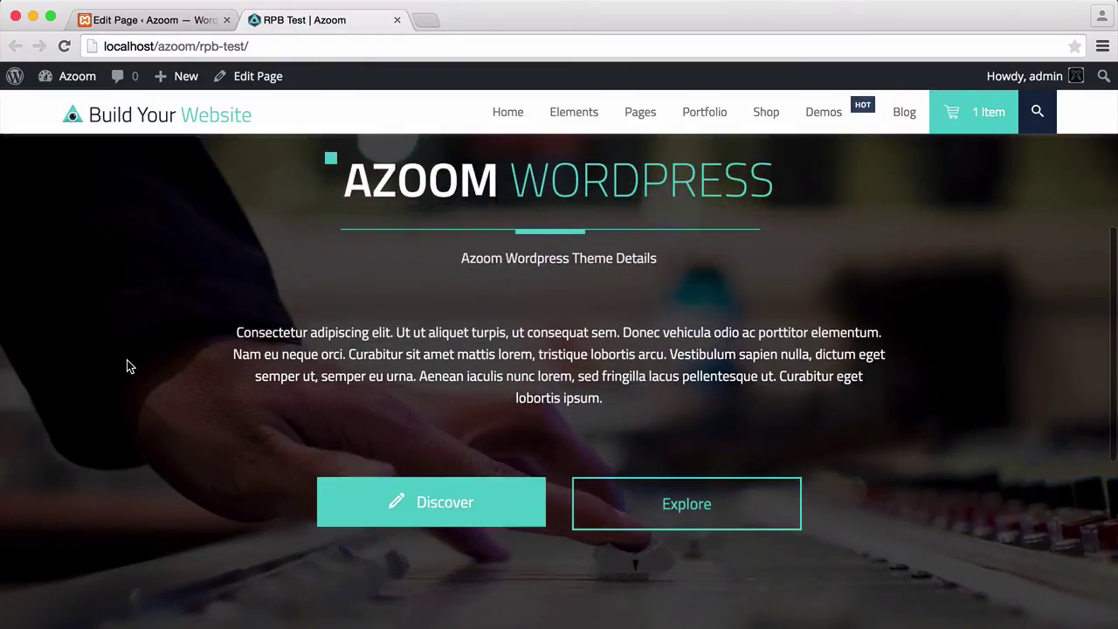
- Set the special grid's Parallax model to Advanced Parallax and save the grid settings
left_click(149, 20)
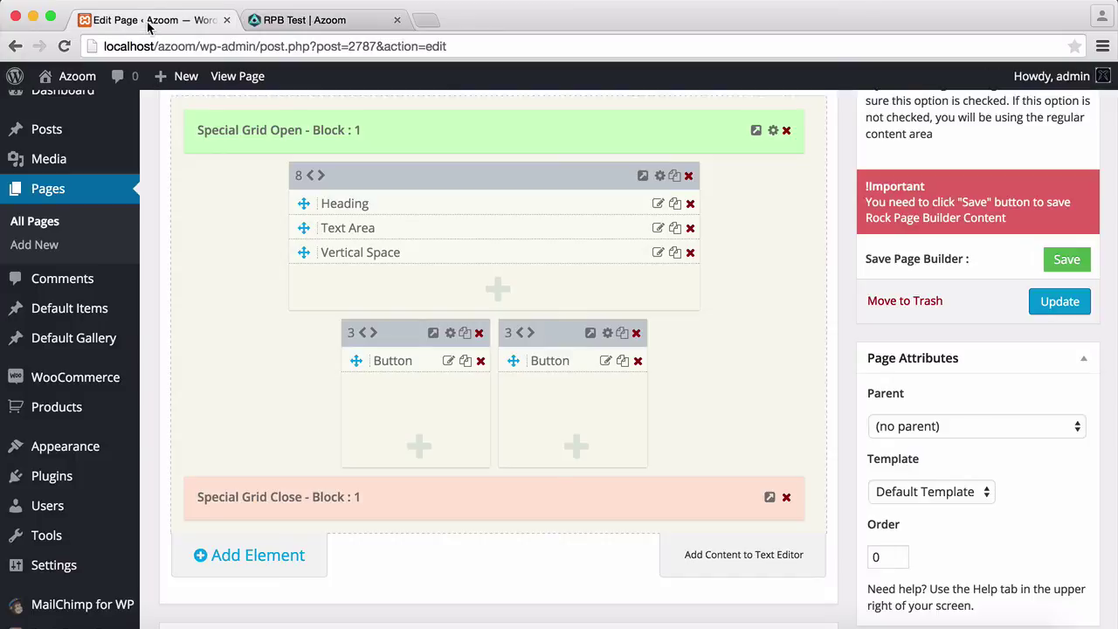
left_click(772, 133)
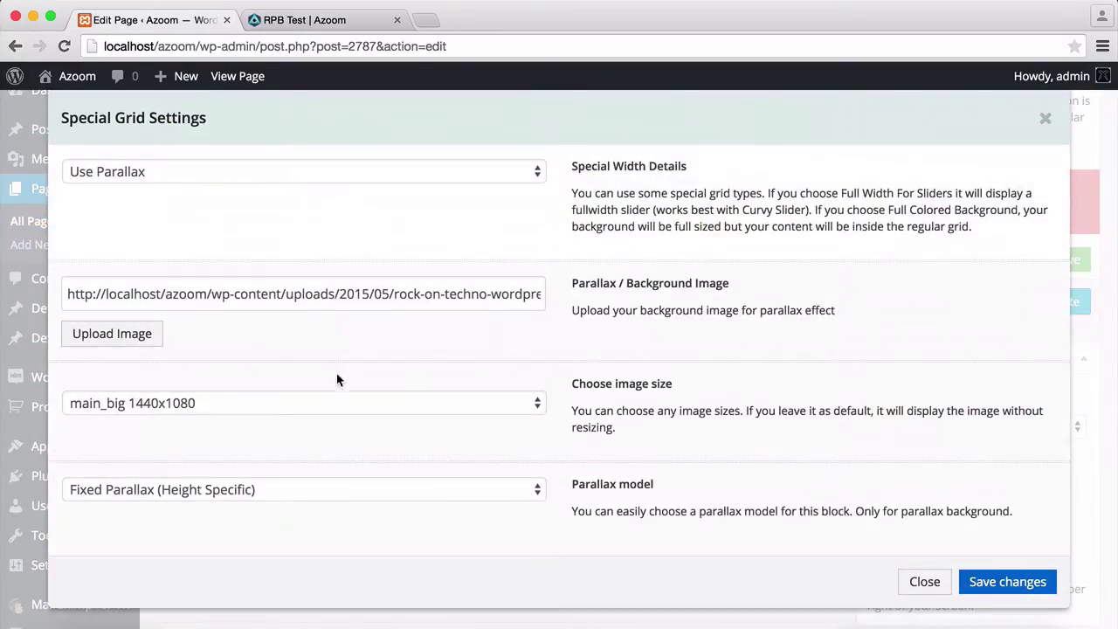
scroll(338, 377, "down", 1)
scroll(338, 376, "down", 2)
left_click(323, 361)
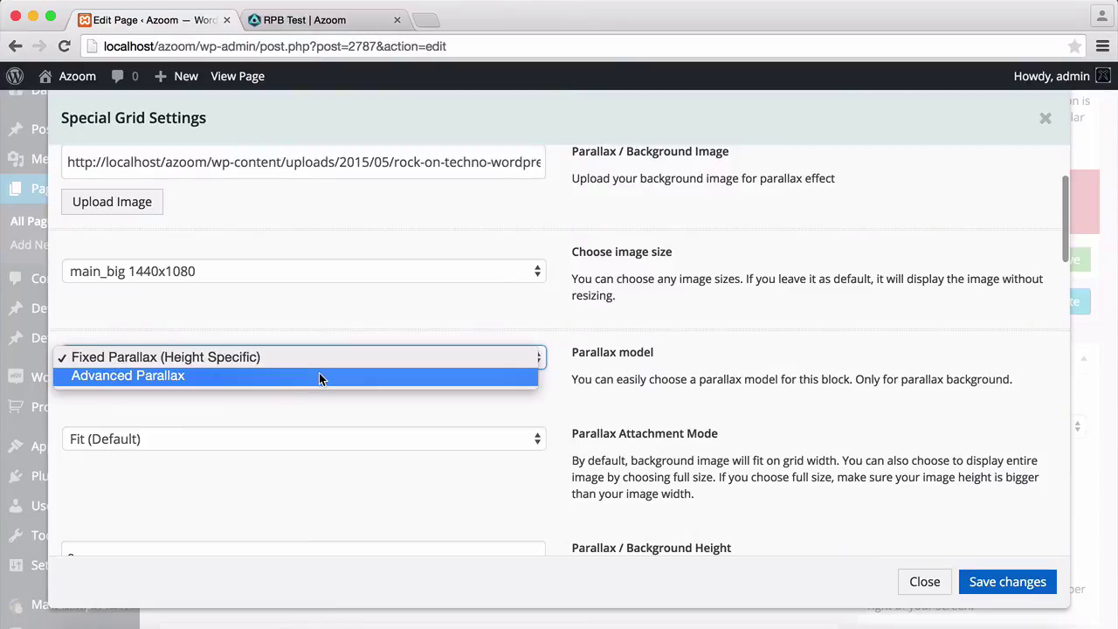
left_click(319, 375)
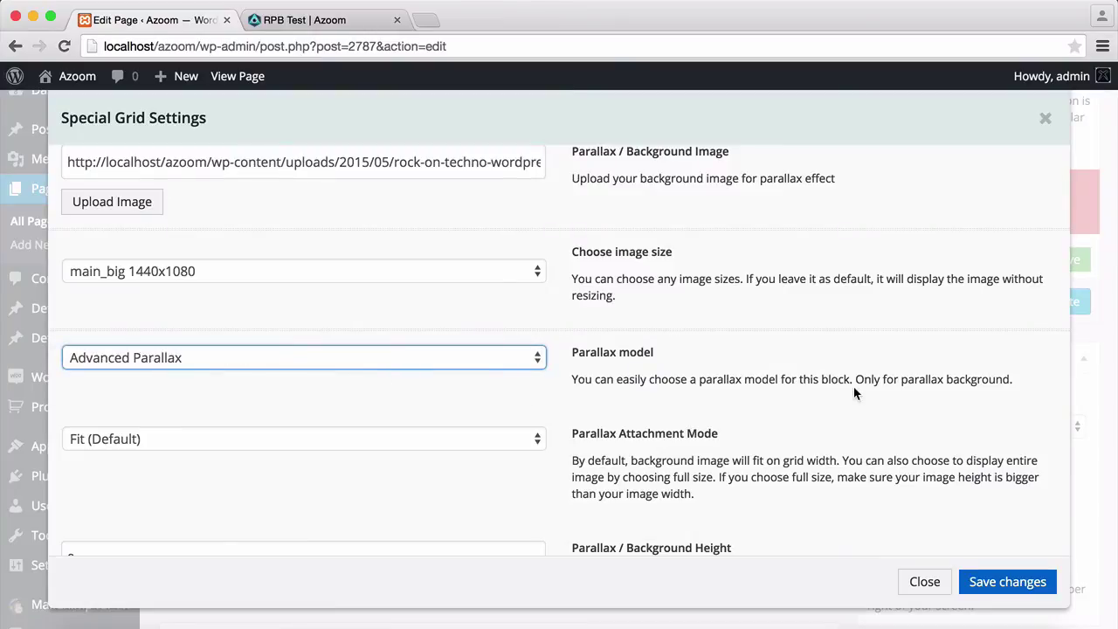
left_click(1003, 582)
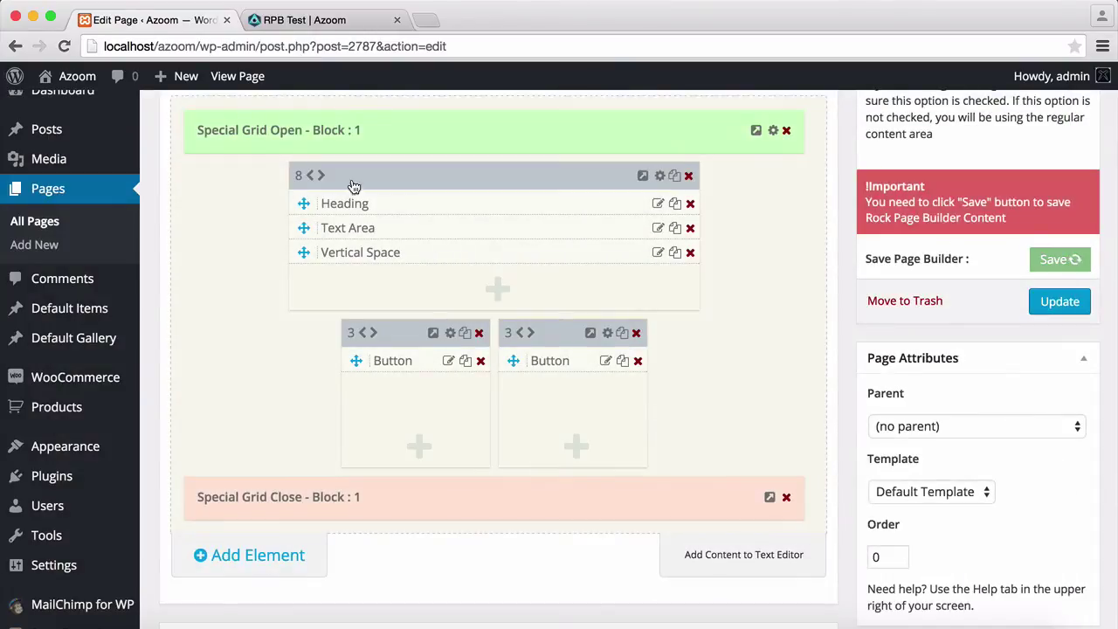
- Reload the RPB Test page with the saved builder content and examine how the Advanced Parallax background moves while scrolling
left_click(336, 20)
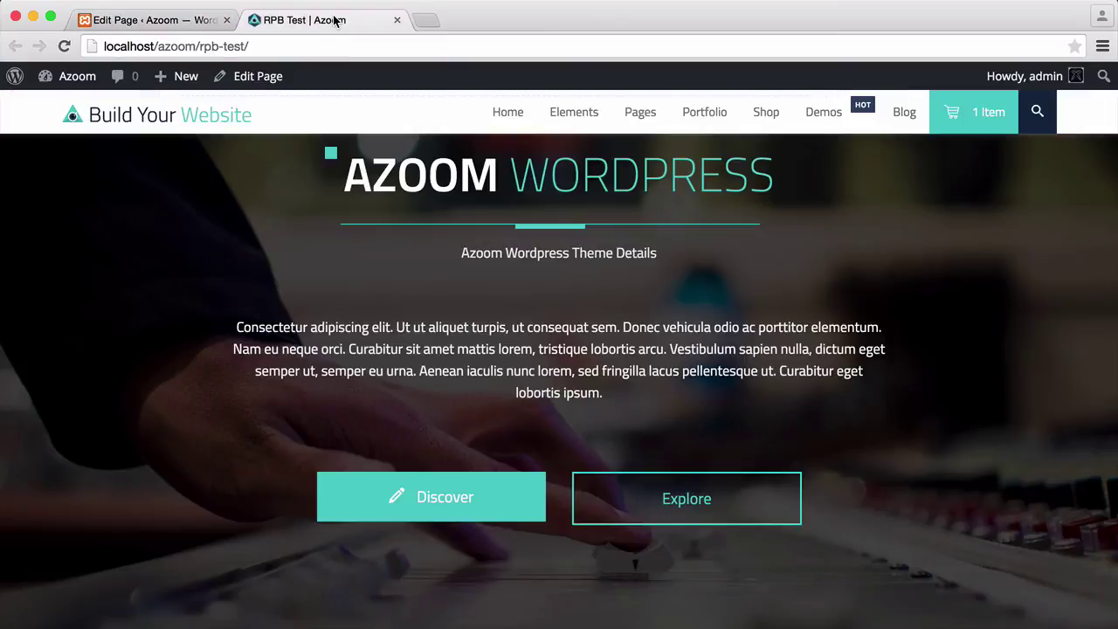
left_click(63, 45)
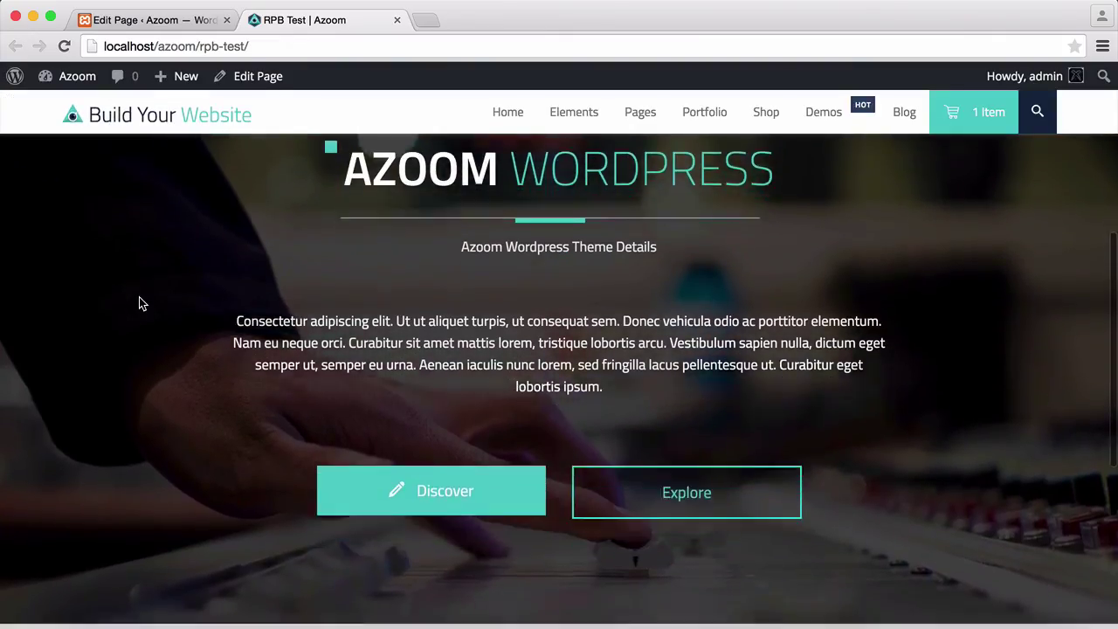
scroll(139, 303, "down", 5)
scroll(138, 302, "up", 4)
scroll(139, 303, "down", 1)
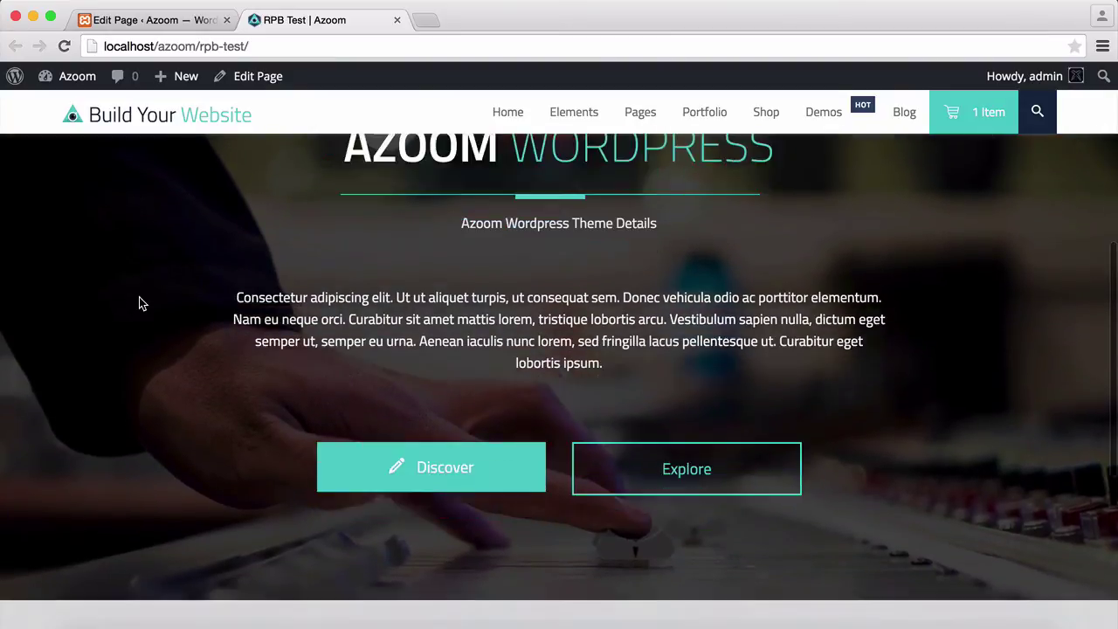
- Check once more how the Advanced Parallax background moves behind the heading, text and buttons on the RPB Test page
scroll(139, 303, "down", 1)
scroll(139, 303, "up", 3)
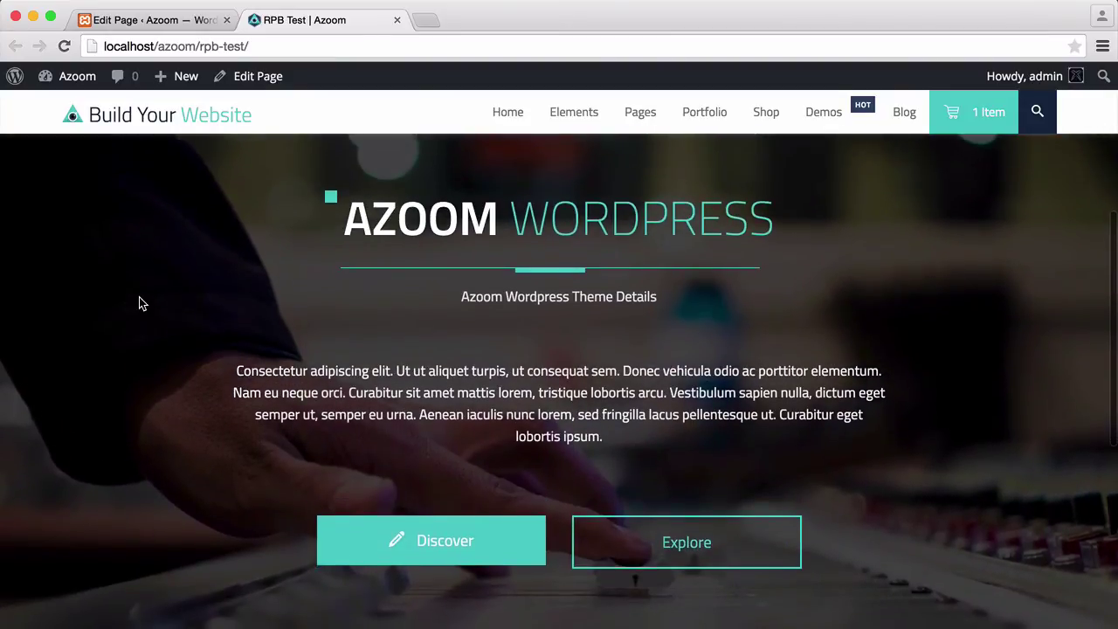
scroll(139, 303, "down", 2)
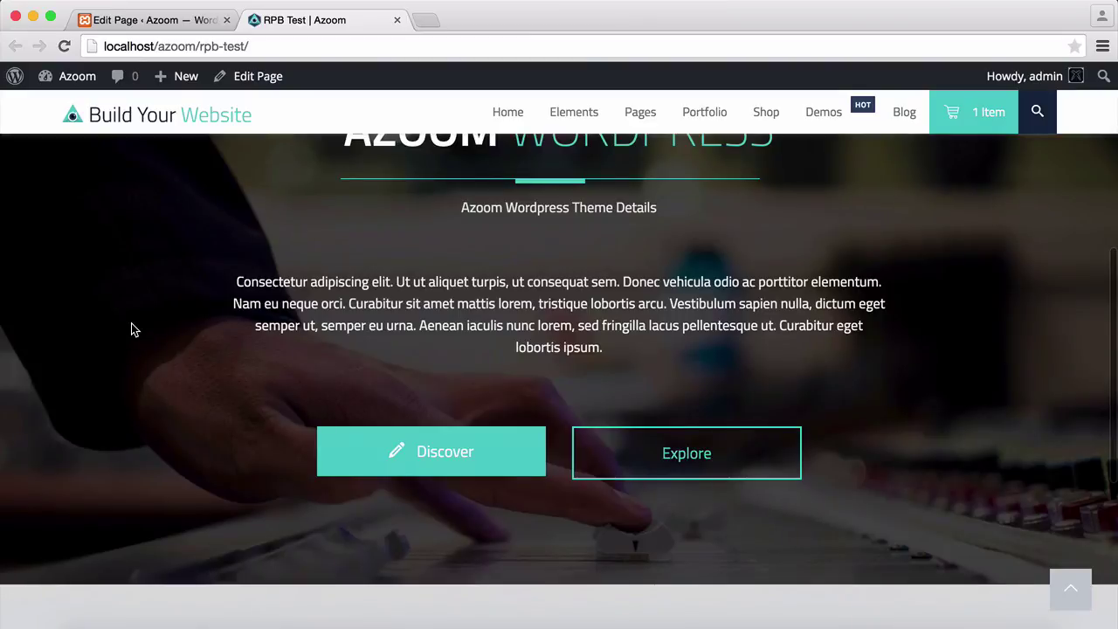
- Add a 4/12-wide Image element in the page builder and move its column inside the special grid, below the two buttons
left_click(157, 23)
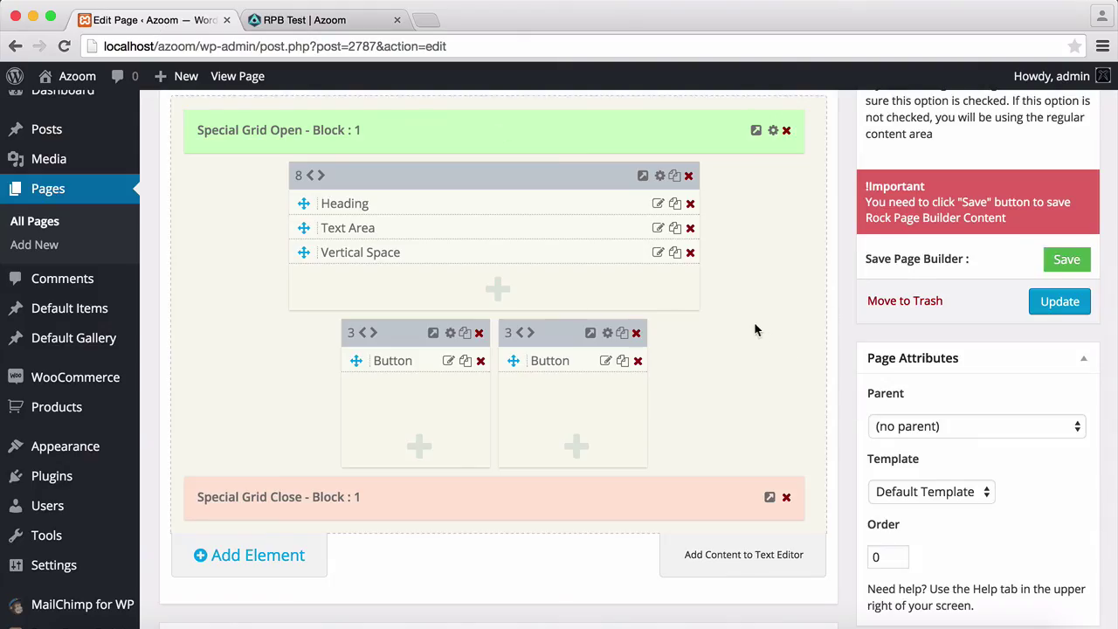
scroll(749, 328, "up", 3)
scroll(749, 330, "up", 4)
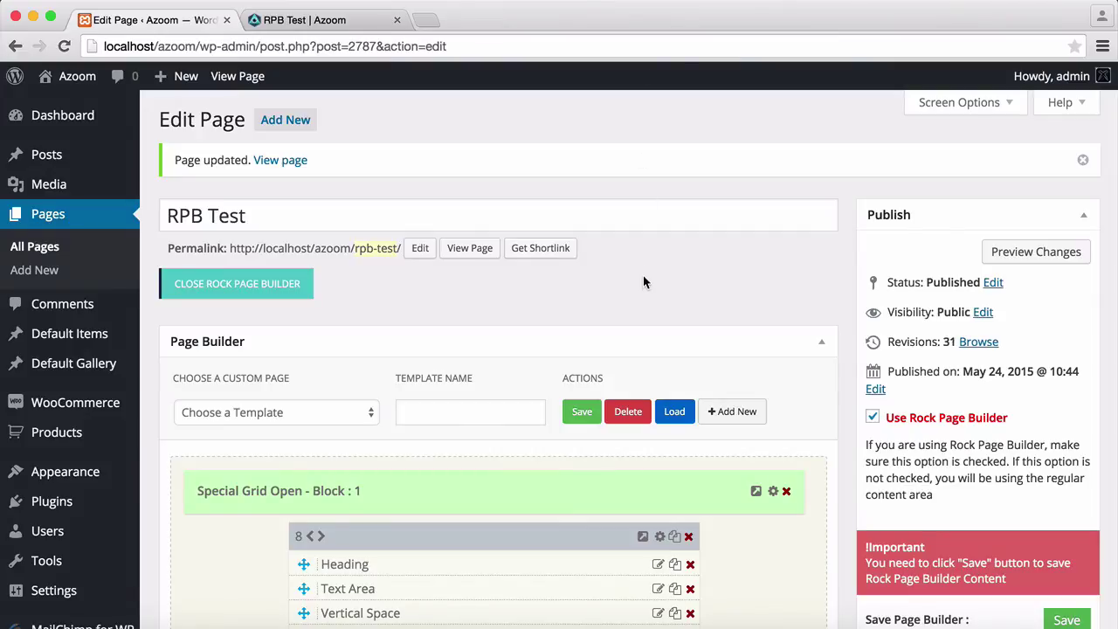
scroll(642, 263, "down", 6)
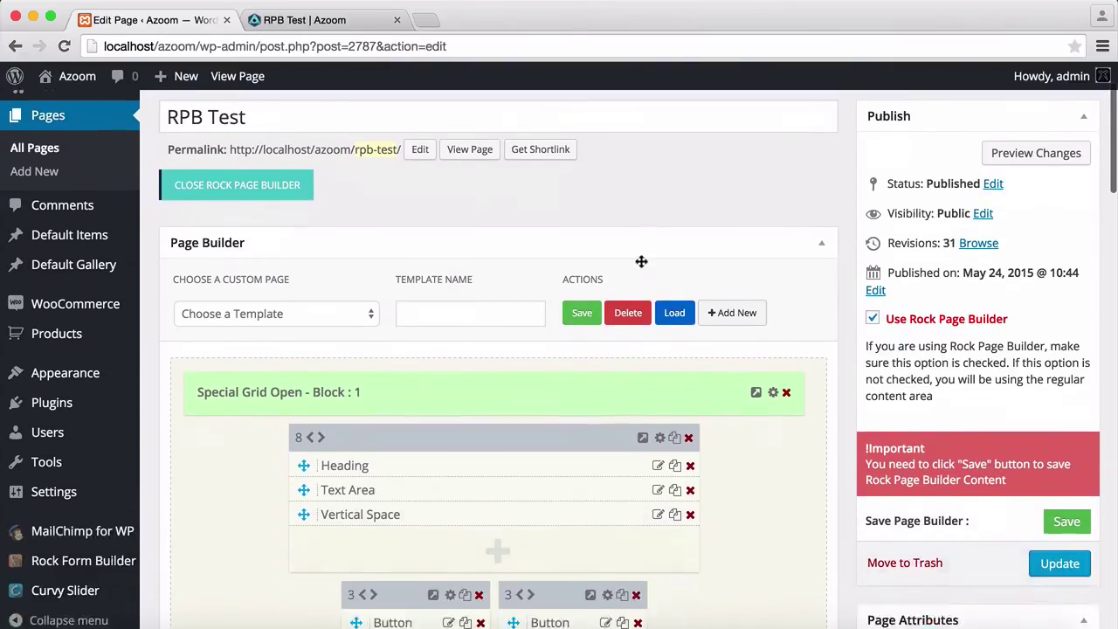
scroll(645, 263, "down", 1)
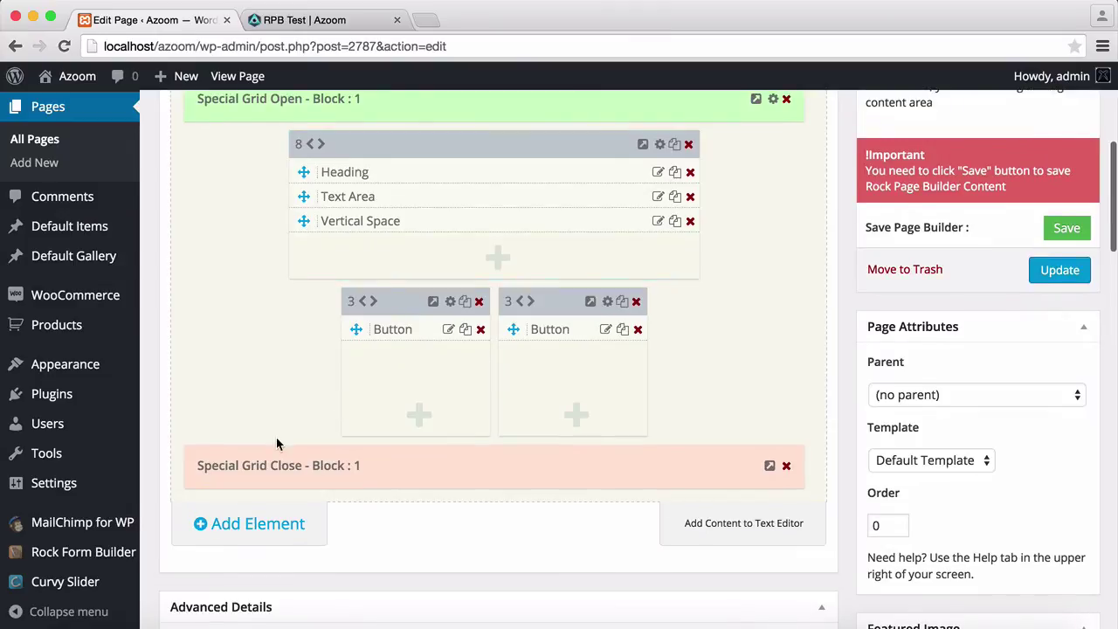
left_click(258, 523)
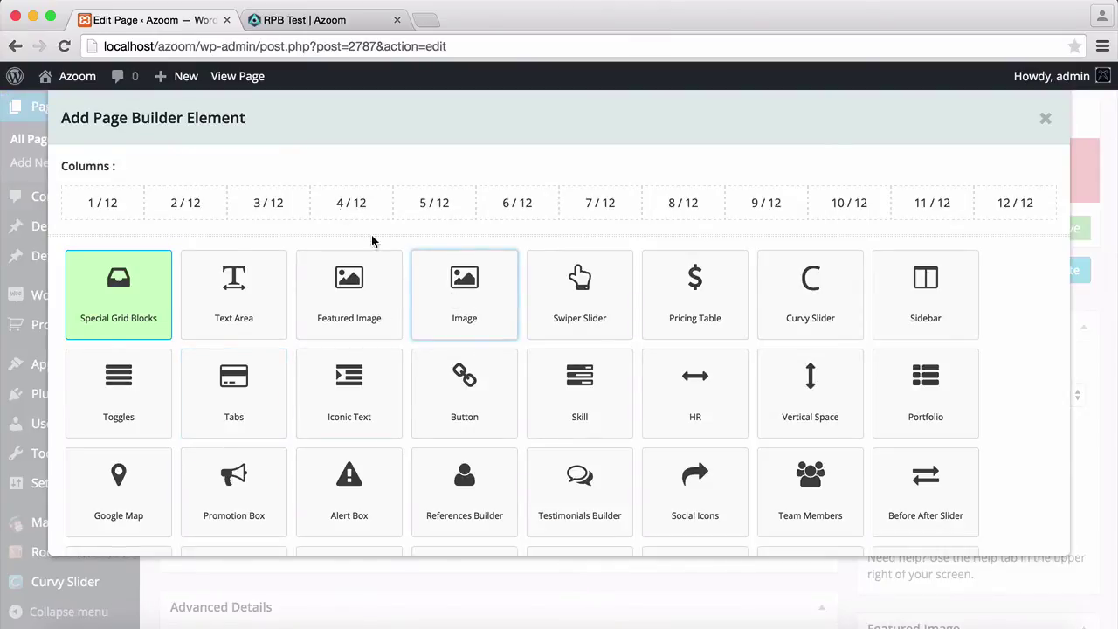
left_click(342, 210)
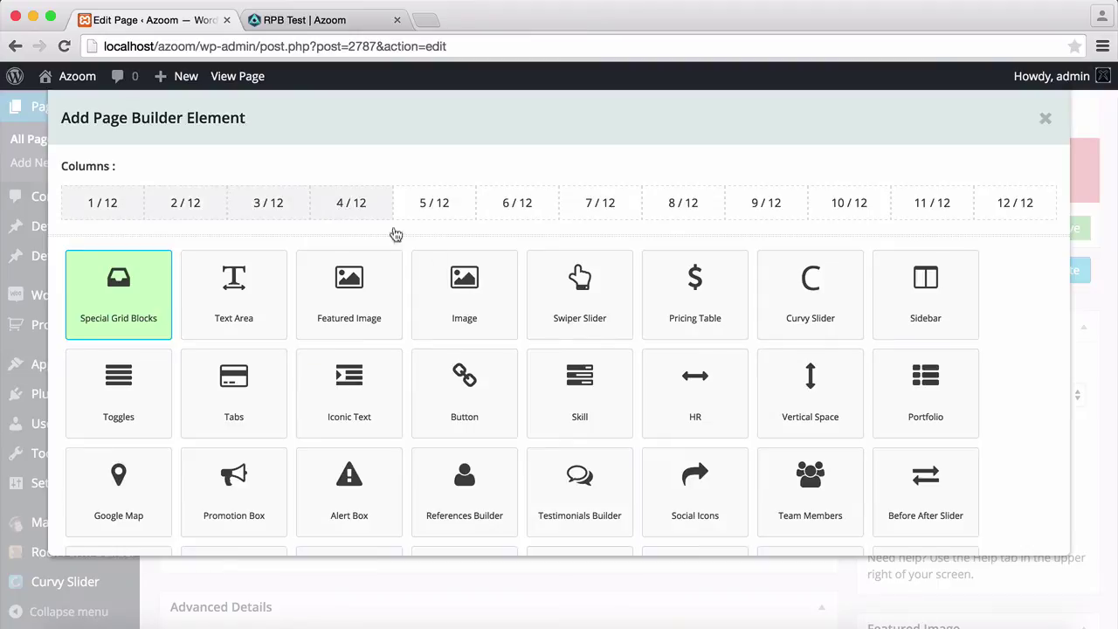
left_click(479, 302)
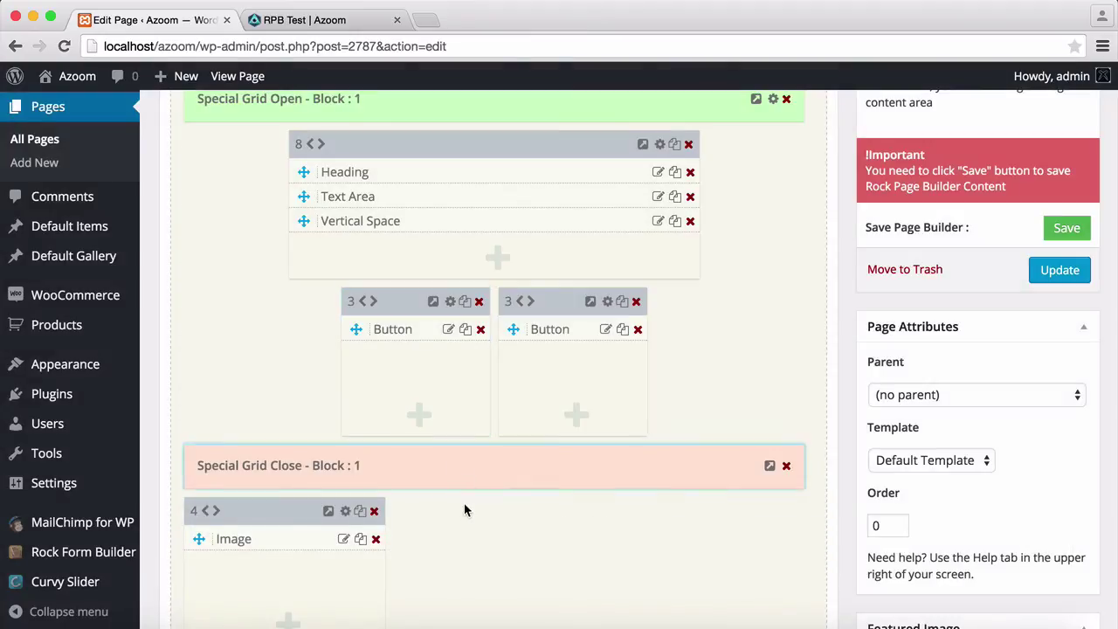
scroll(464, 505, "down", 1)
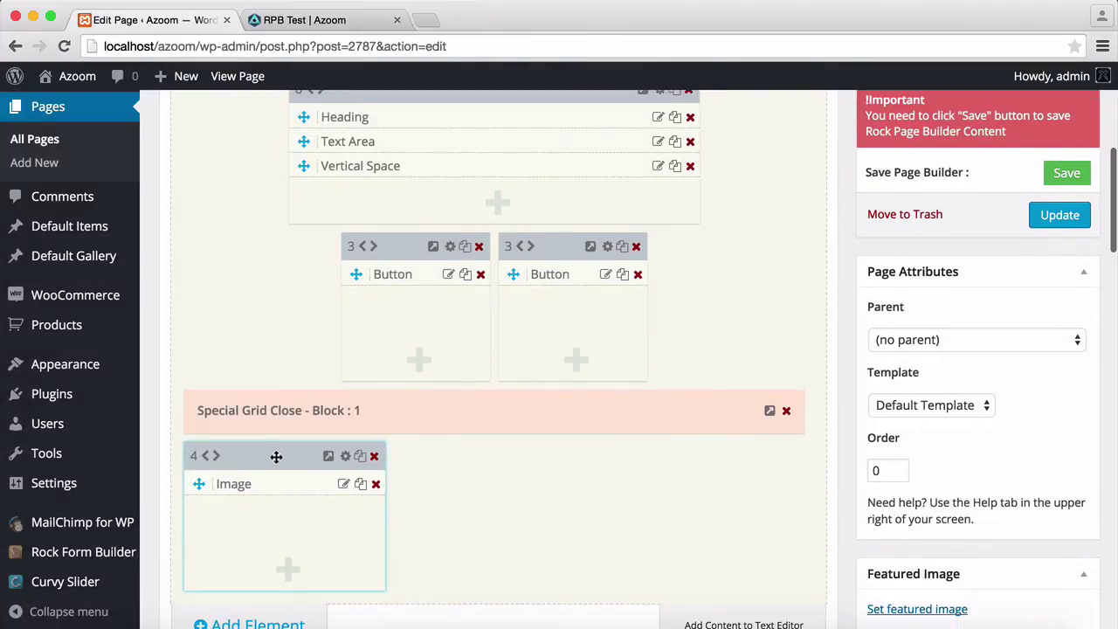
left_click_drag(275, 457, 486, 402)
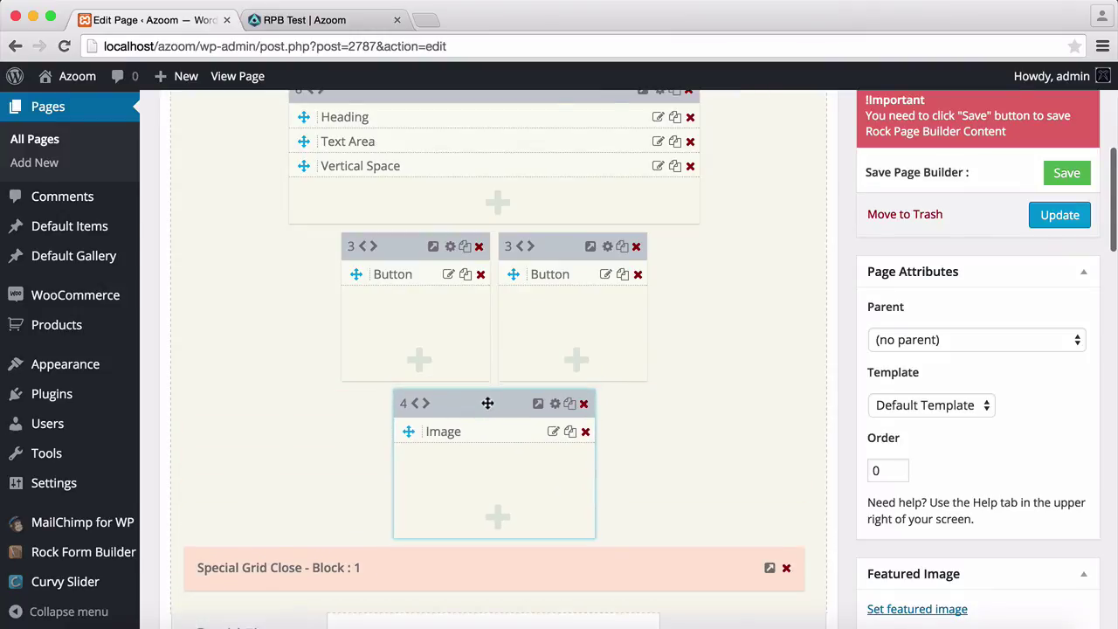
- Upload azoom-logo.png from the Azoom Files folder to the media library and insert it as the Image element's picture
left_click(489, 434)
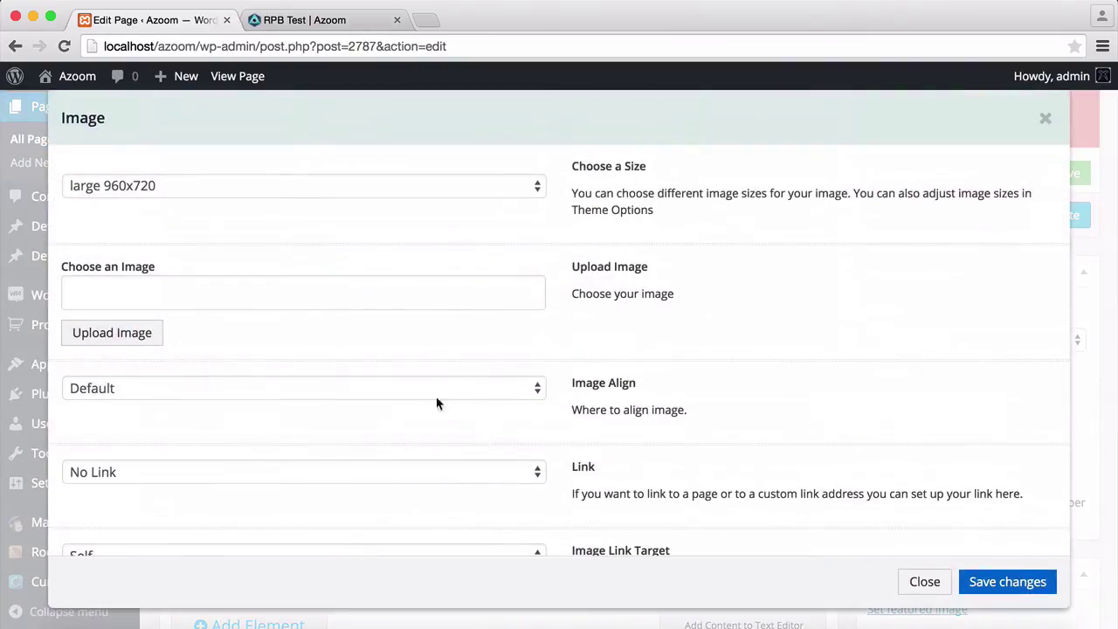
left_click(143, 337)
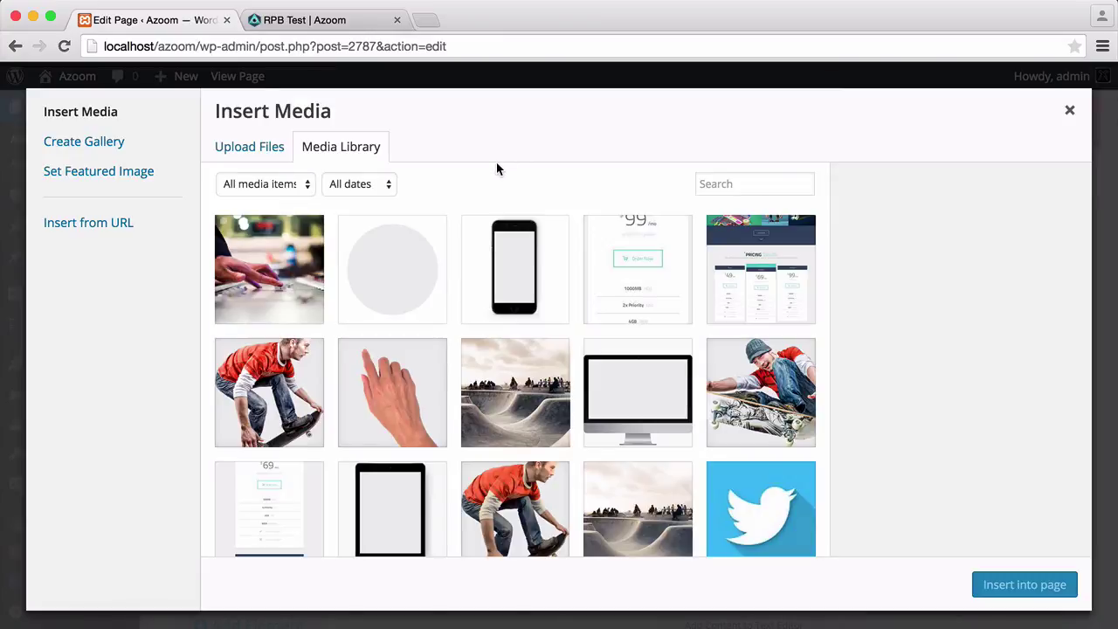
key("ctrl+Up")
left_click(352, 258)
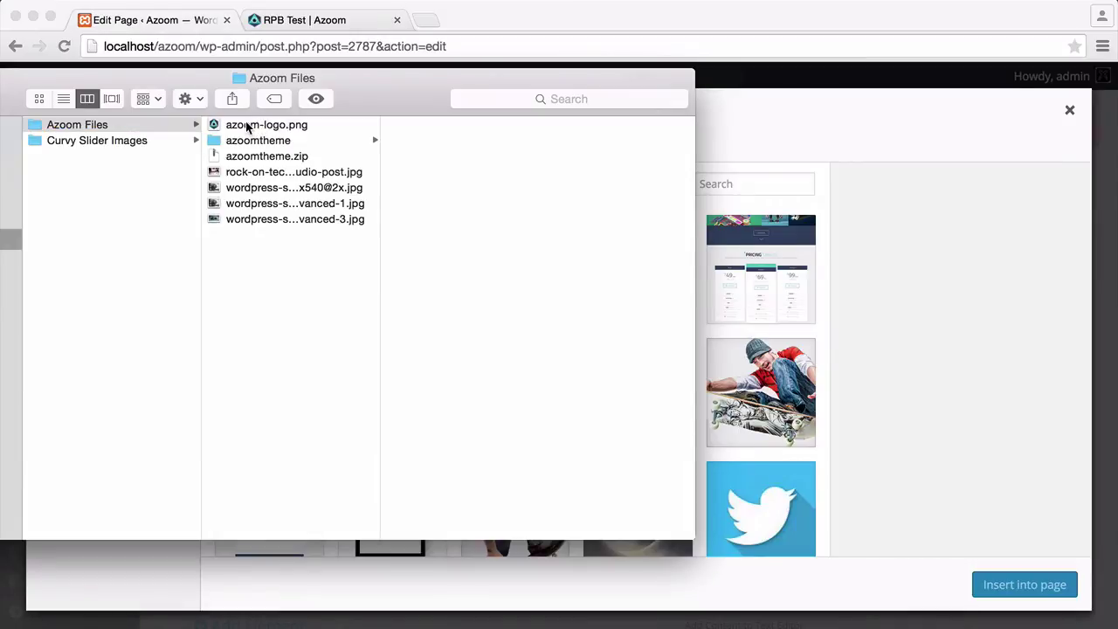
left_click_drag(248, 126, 756, 237)
left_click(758, 147)
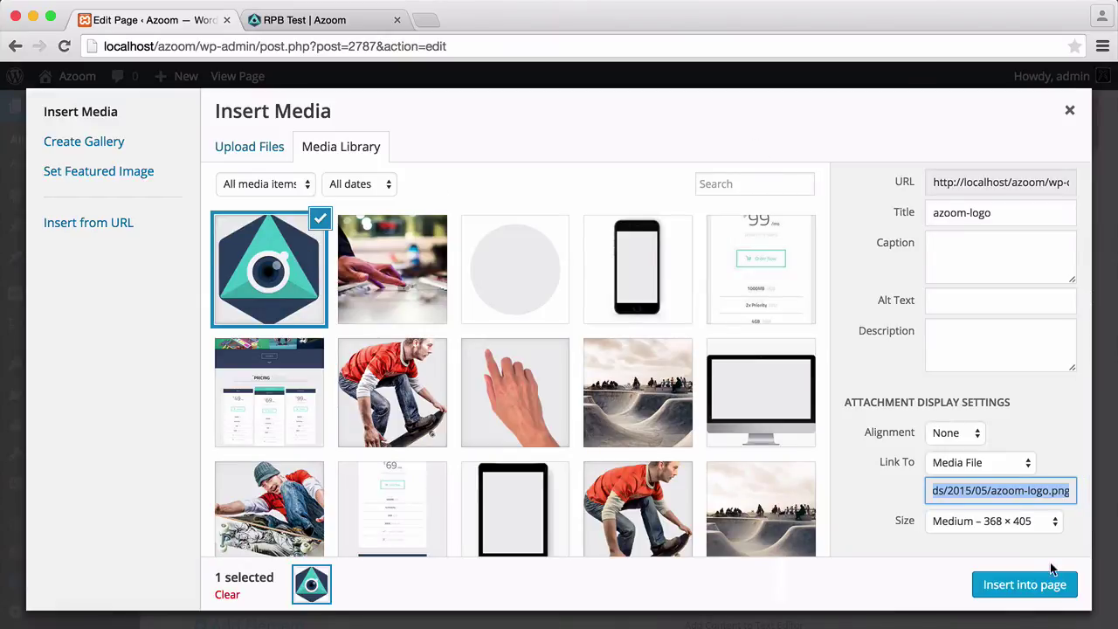
left_click(998, 587)
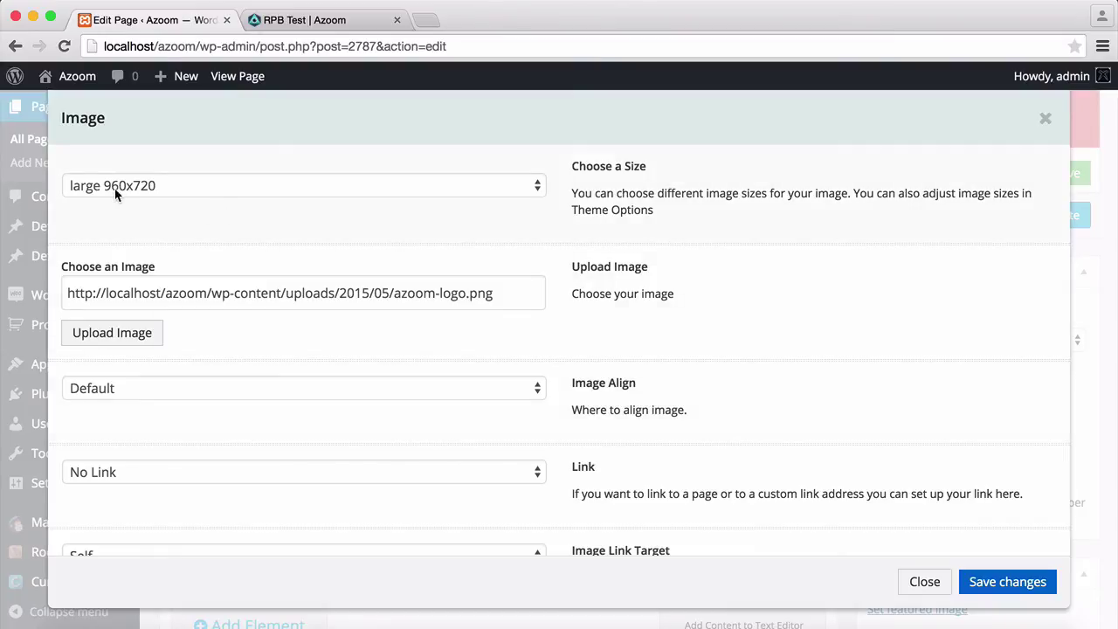
- Set the Image element's size to thumbnail 200x150 and its alignment to Center
left_click(243, 192)
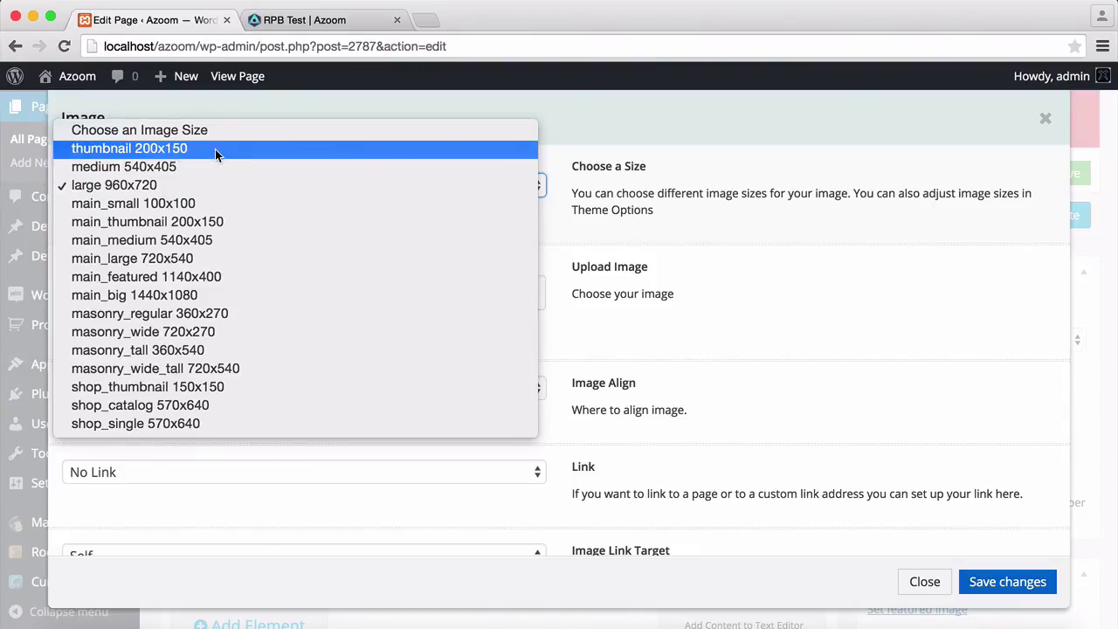
left_click(217, 154)
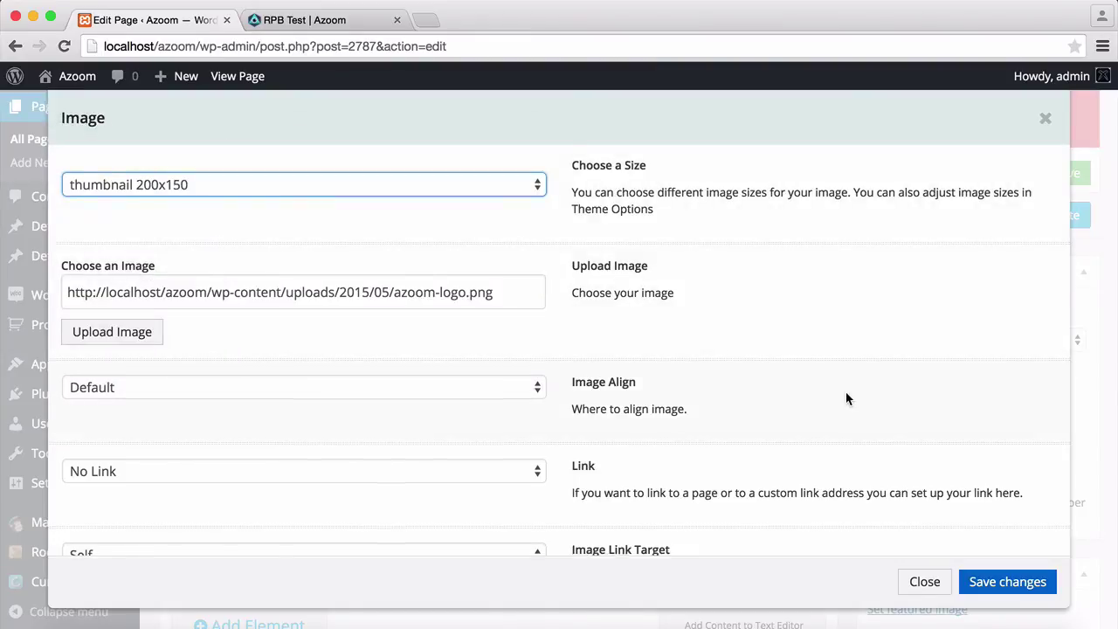
scroll(846, 391, "down", 5)
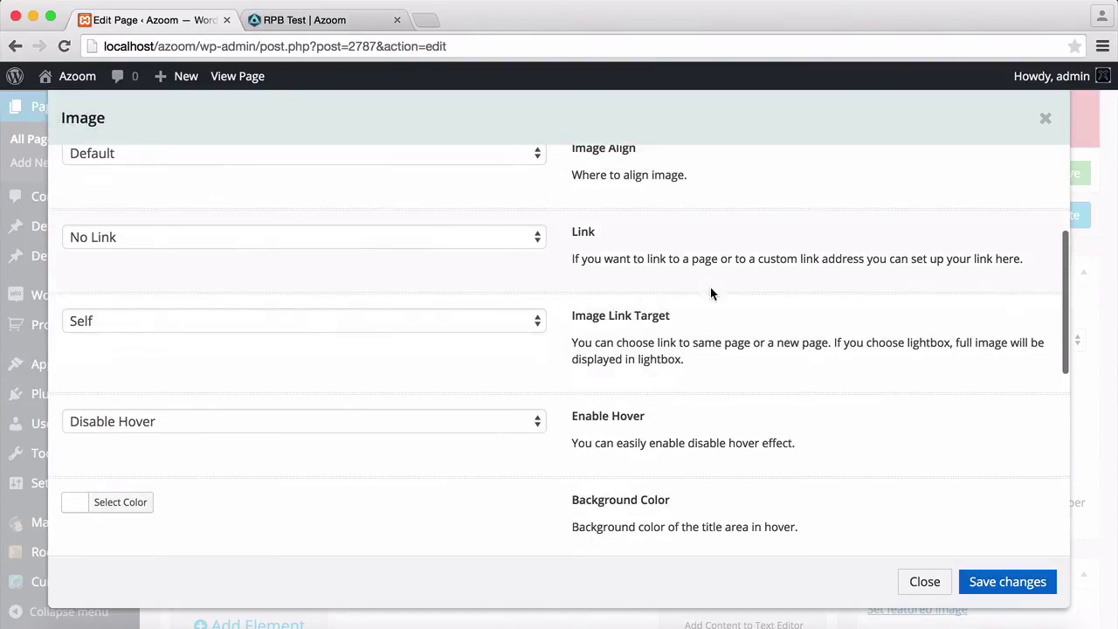
scroll(710, 293, "up", 1)
left_click(497, 185)
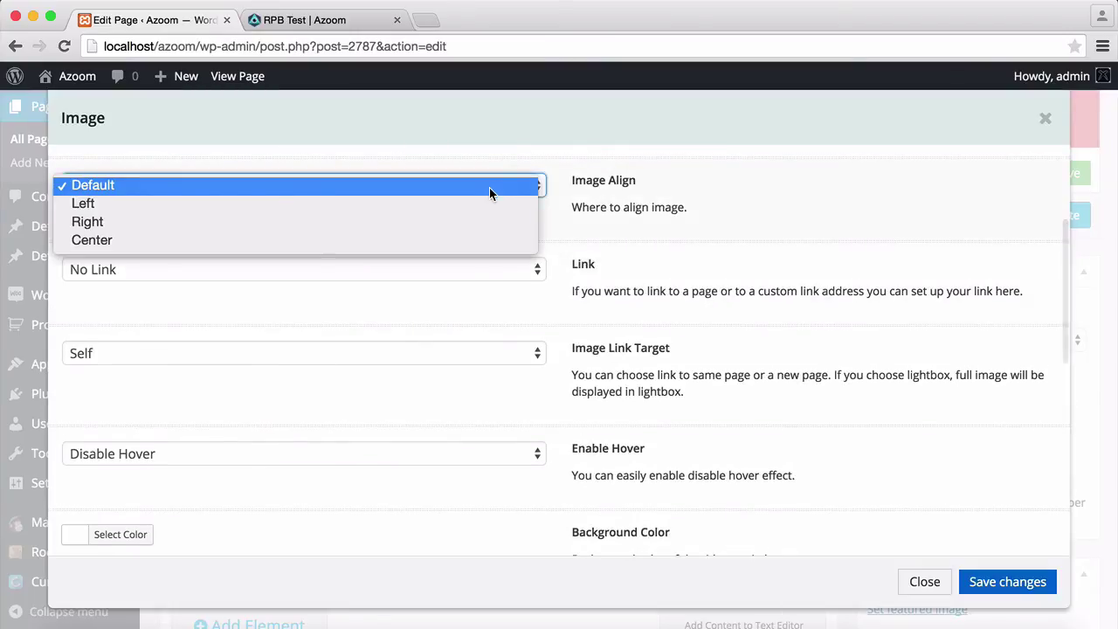
left_click(429, 248)
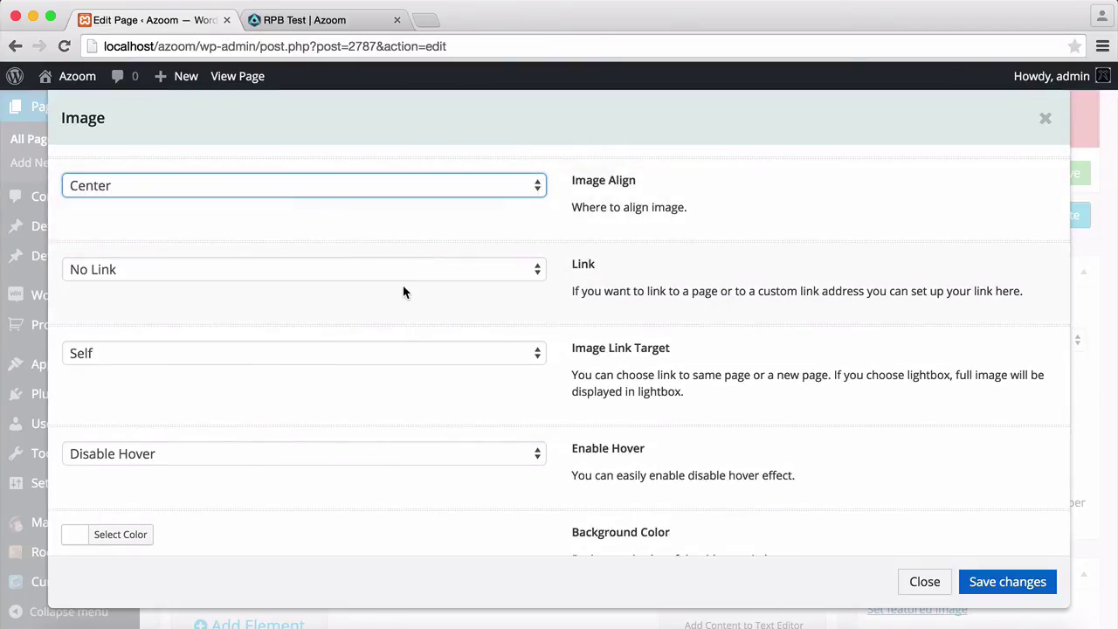
- Review the Image element's link, hover, overflow and extra style options, and save the element's changes
scroll(426, 404, "down", 3)
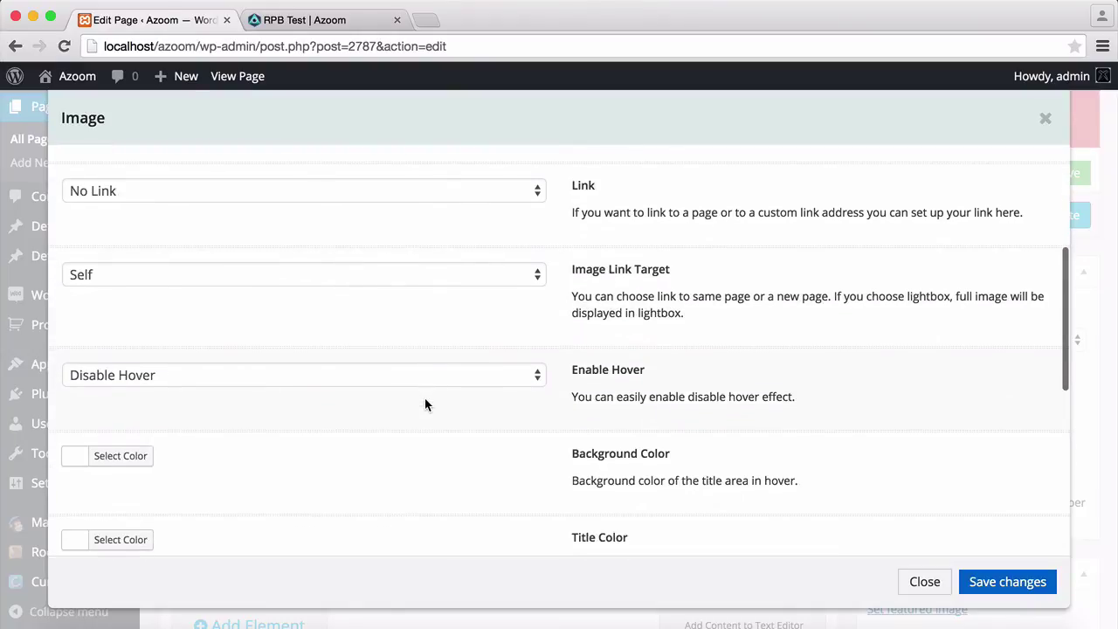
scroll(426, 403, "down", 1)
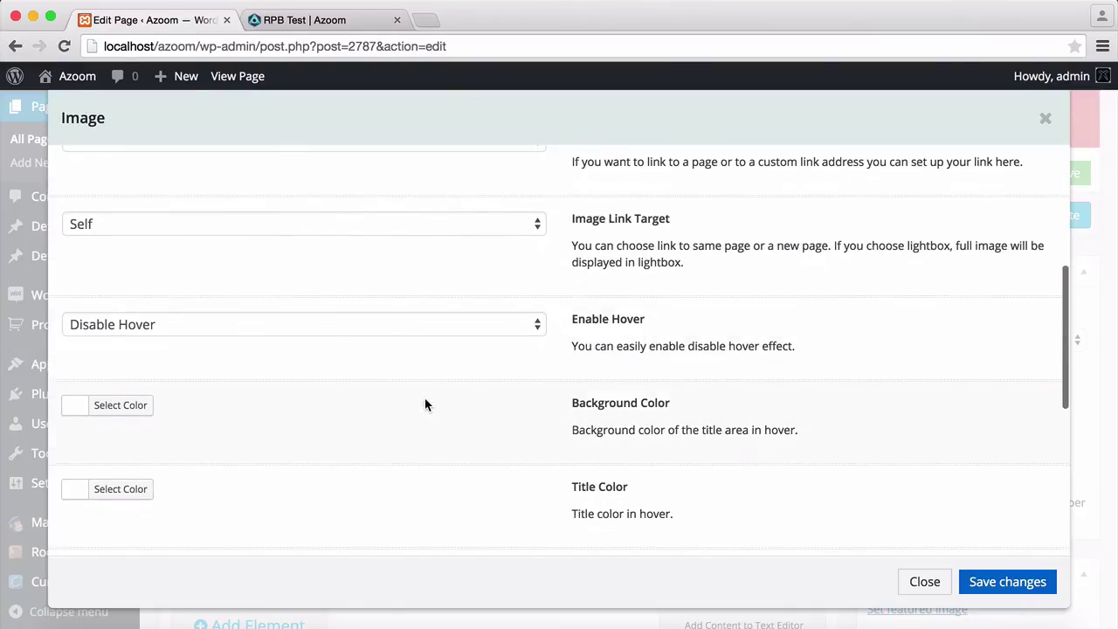
scroll(464, 403, "down", 9)
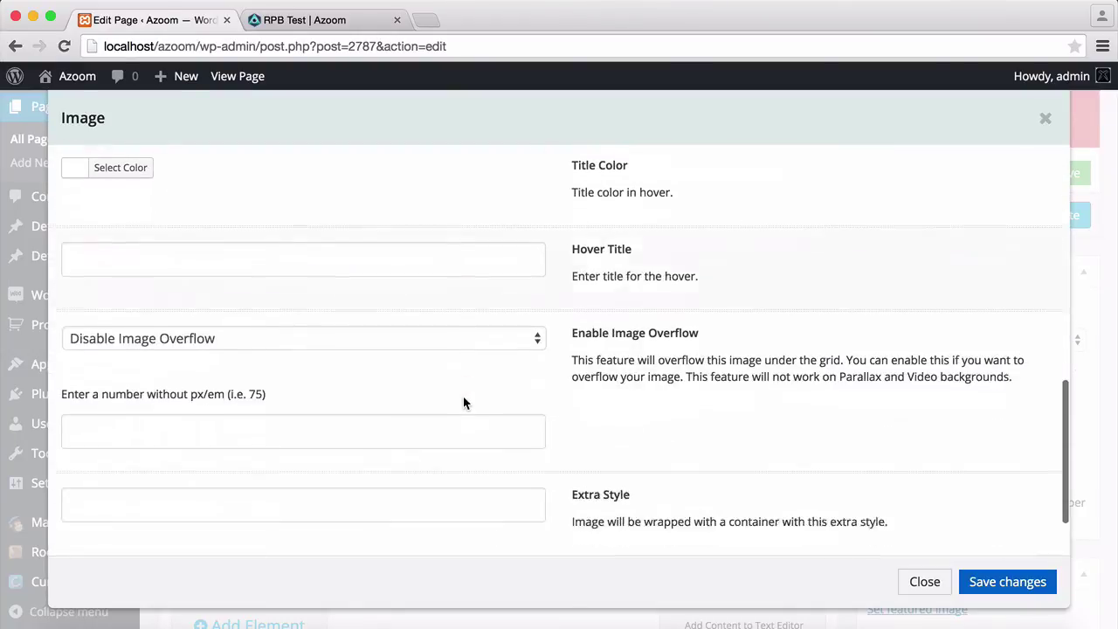
scroll(463, 401, "up", 11)
scroll(464, 400, "down", 2)
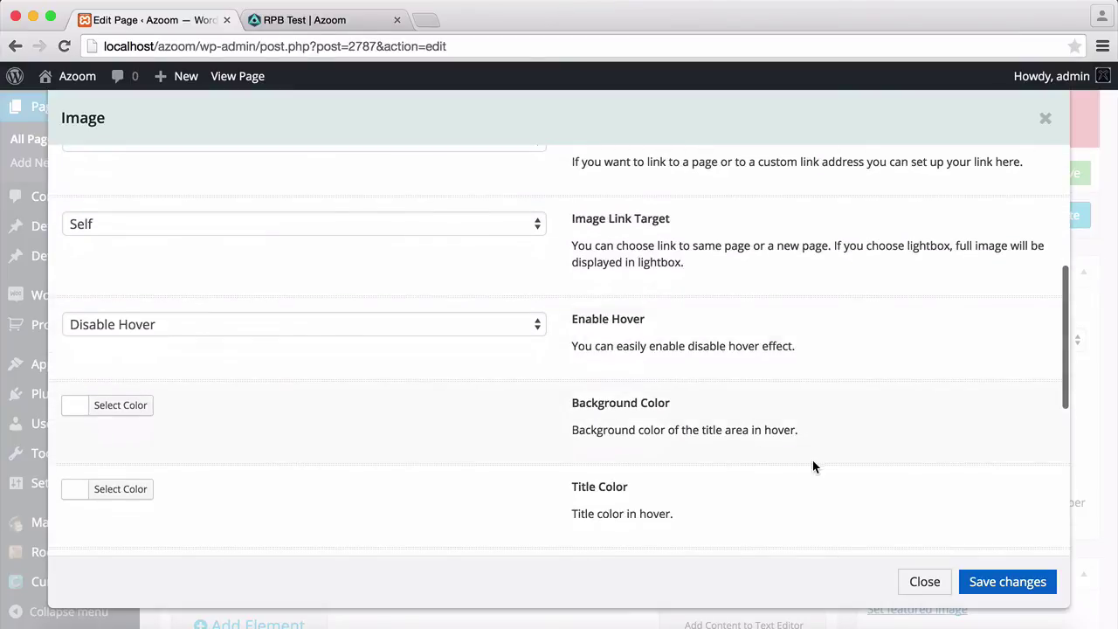
left_click(982, 585)
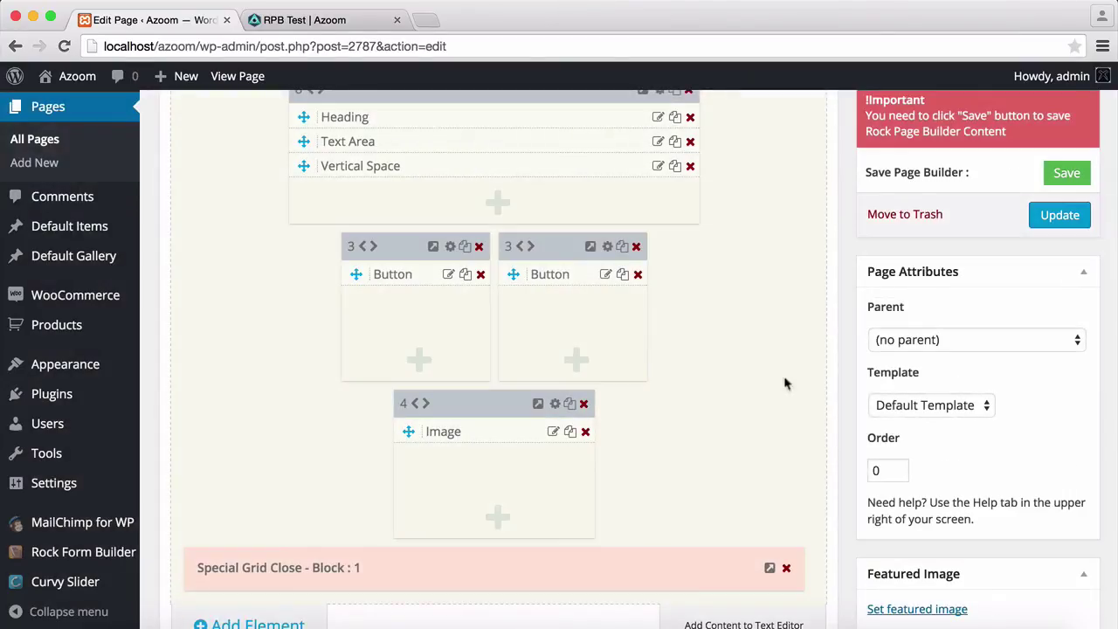
- Save the page builder content and reload the RPB Test page to examine the logo image below the buttons
left_click(1064, 176)
left_click(359, 20)
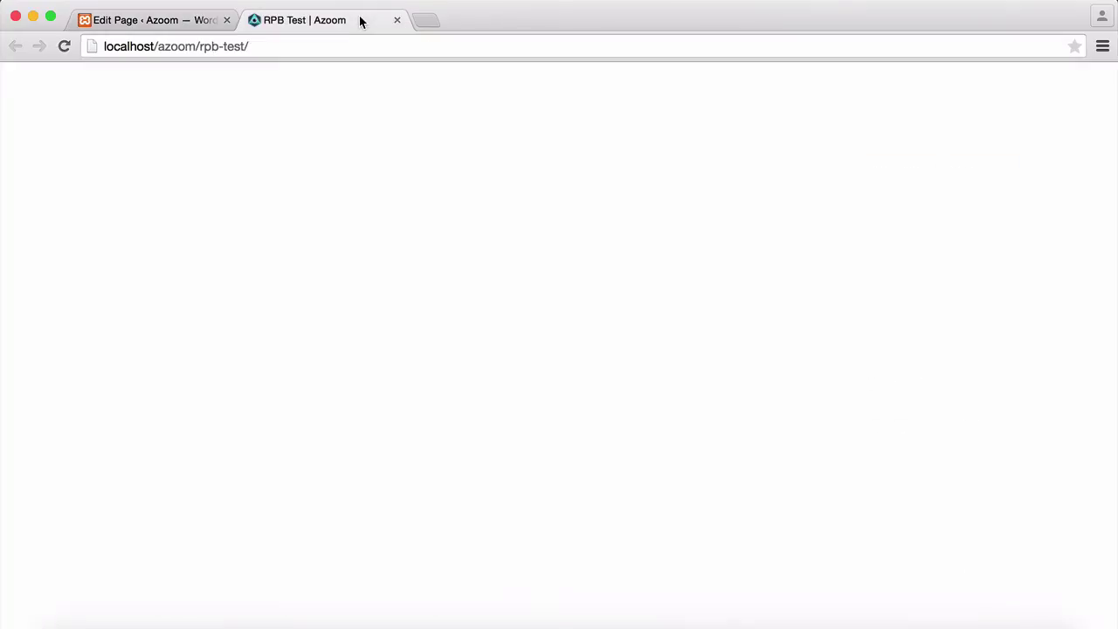
left_click(66, 46)
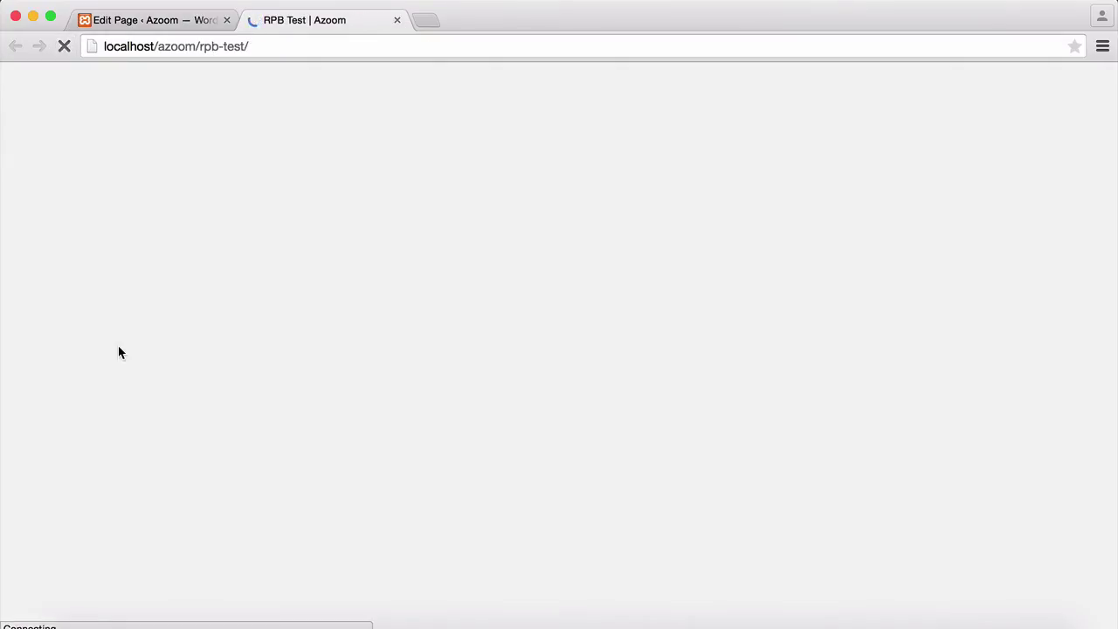
scroll(121, 352, "down", 7)
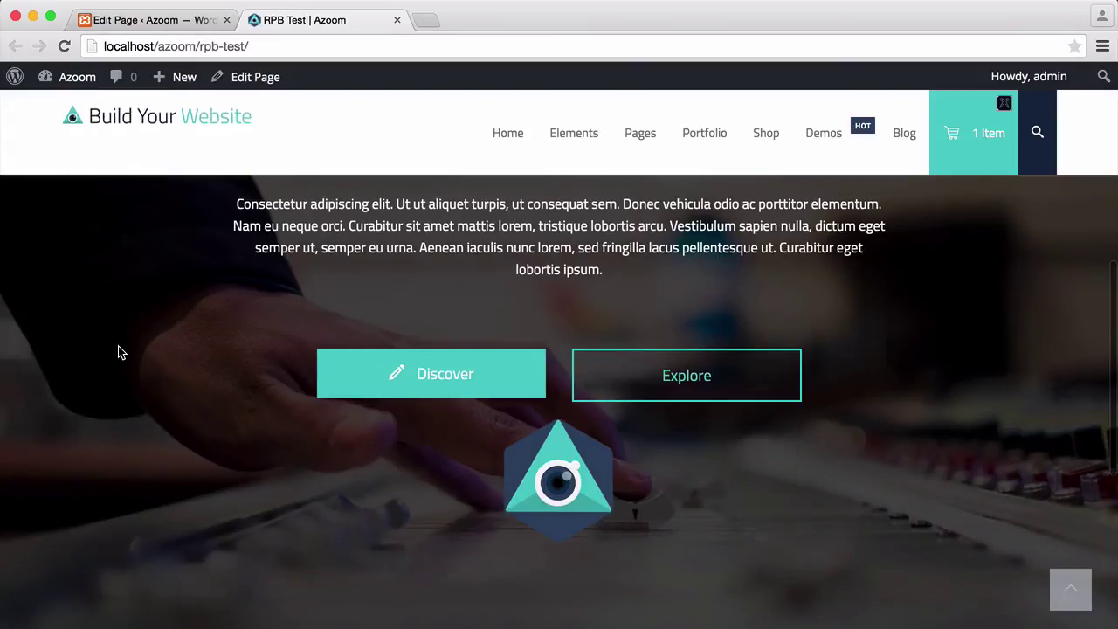
scroll(119, 351, "up", 1)
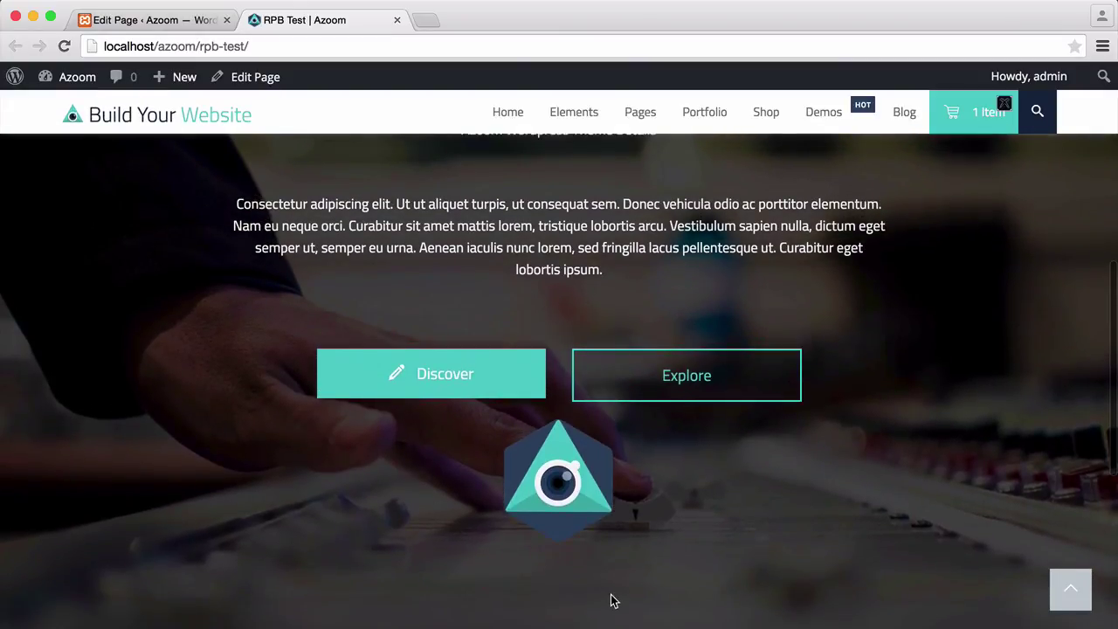
scroll(109, 476, "up", 3)
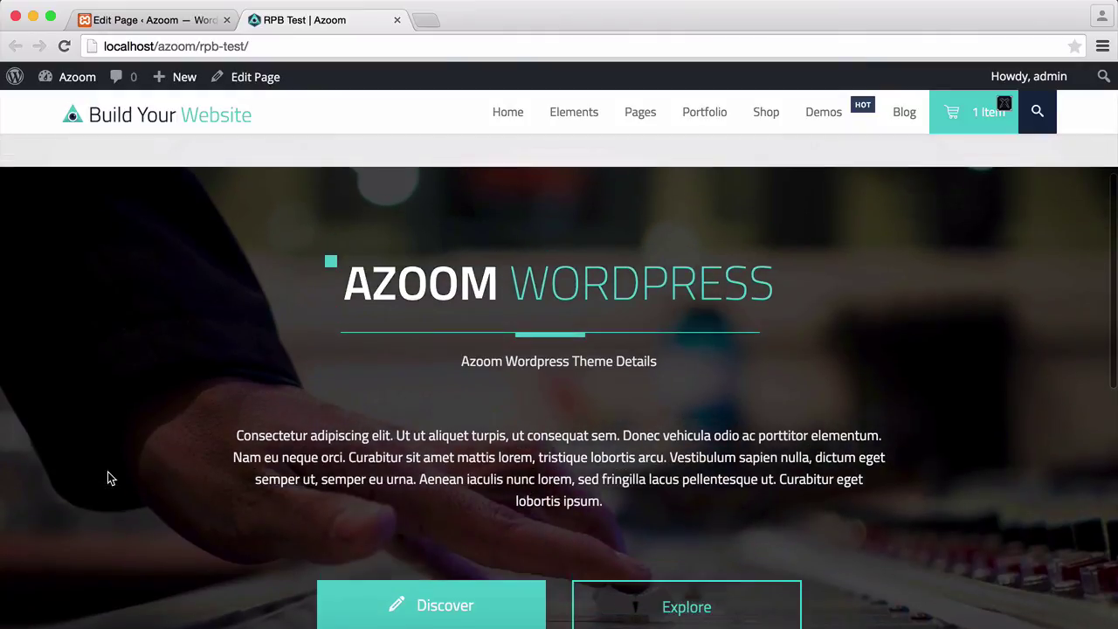
scroll(108, 477, "down", 3)
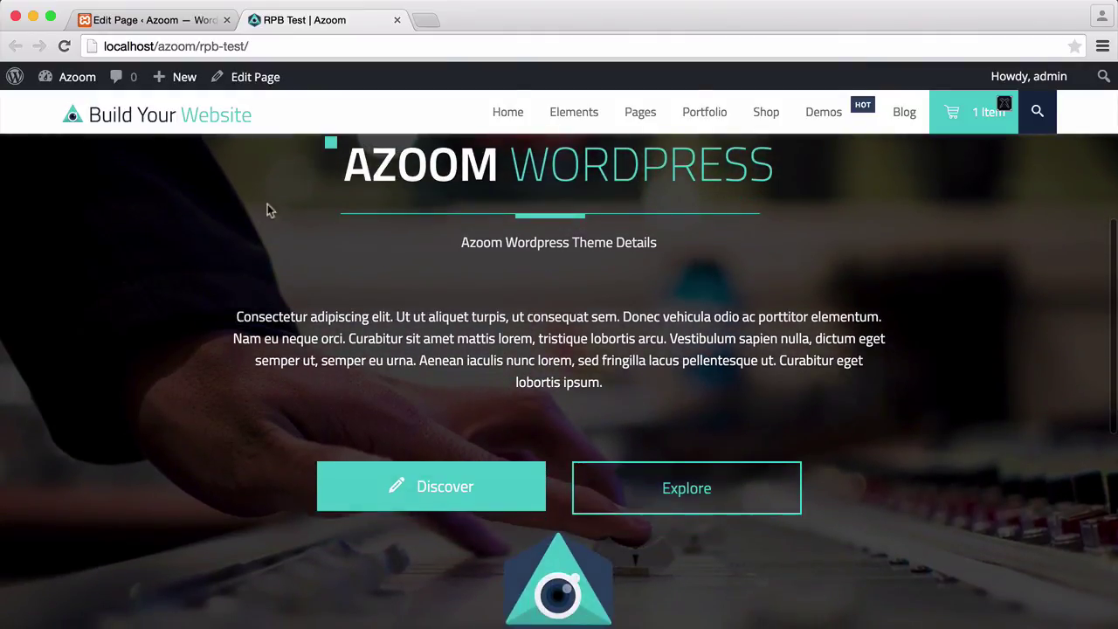
- Return to the page editor and look over the special grid's layout of elements
left_click(165, 22)
scroll(731, 385, "up", 3)
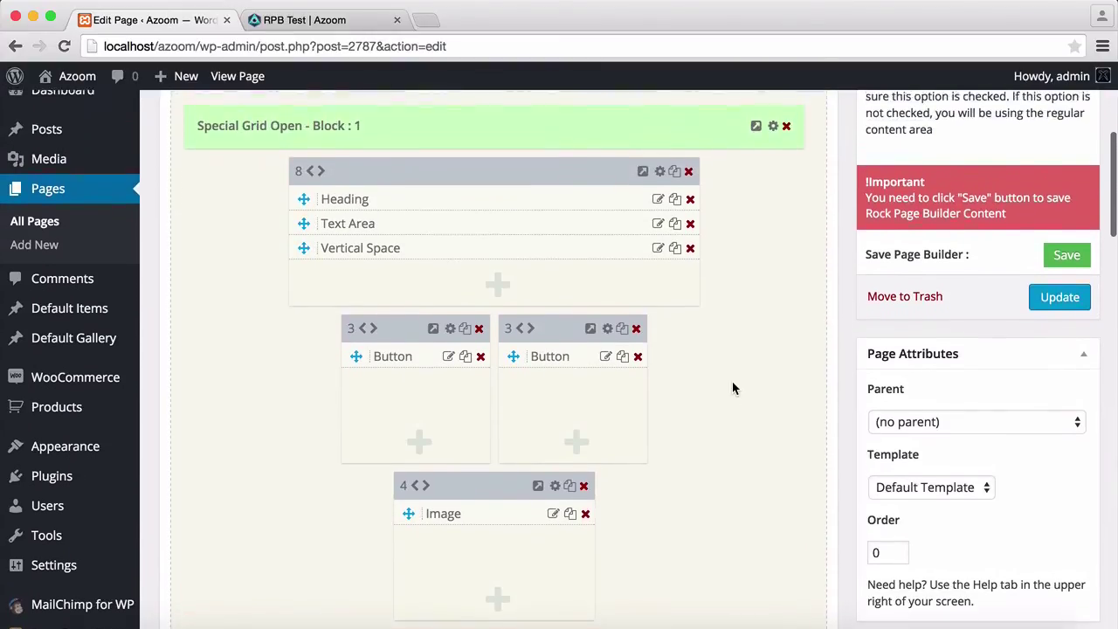
scroll(732, 388, "down", 2)
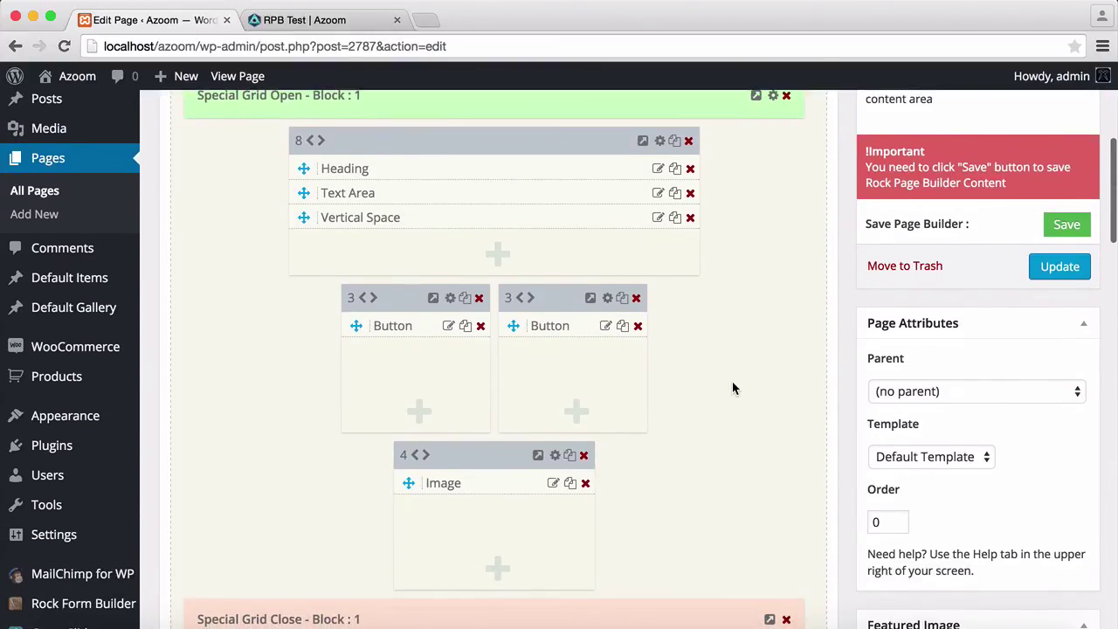
scroll(731, 385, "up", 2)
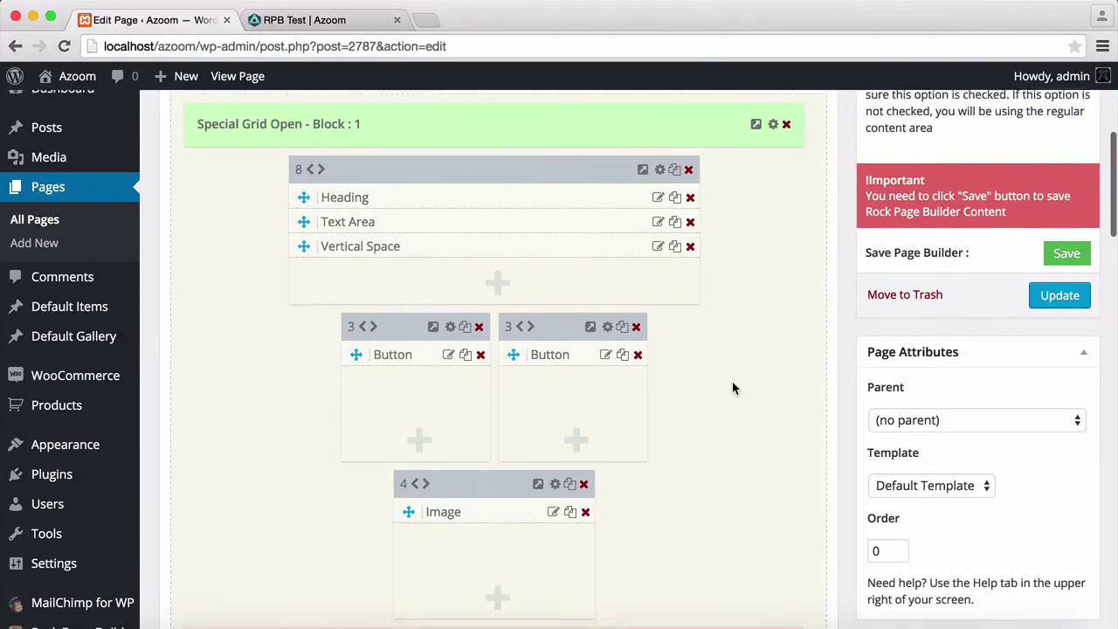
- Quick-move the grid containing the Image element above the Heading grid and center it within the special grid
scroll(731, 385, "down", 1)
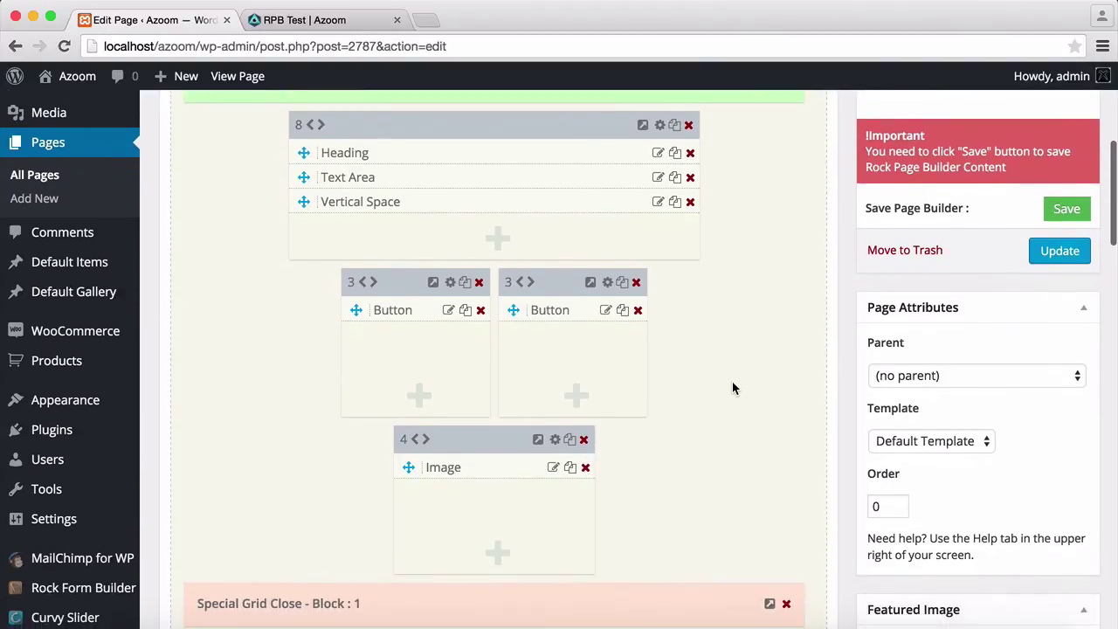
left_click(539, 441)
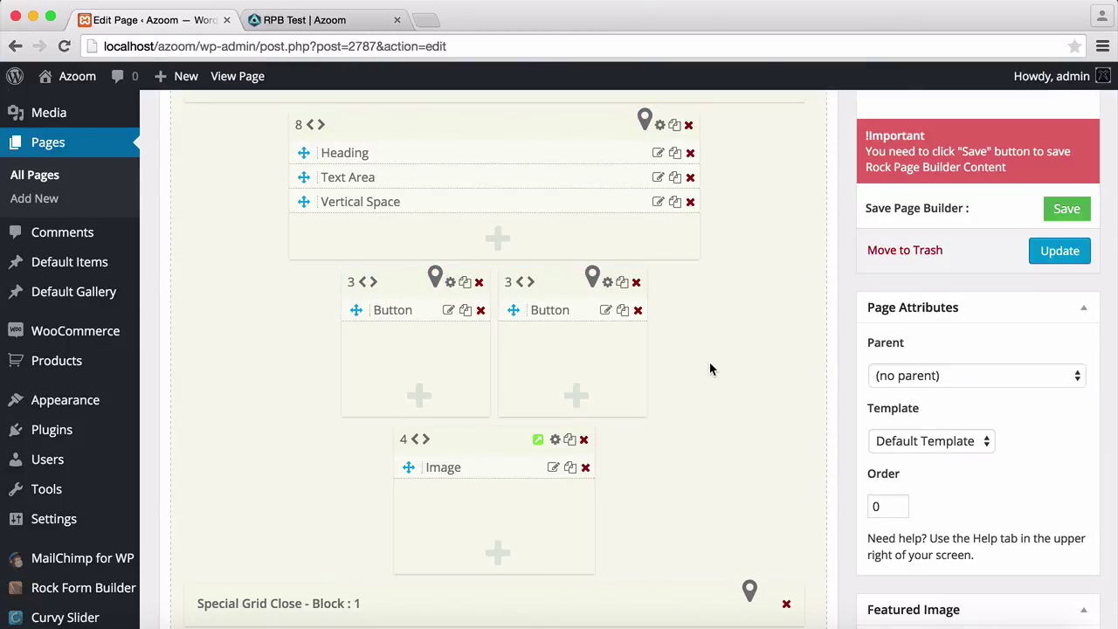
scroll(709, 369, "down", 1)
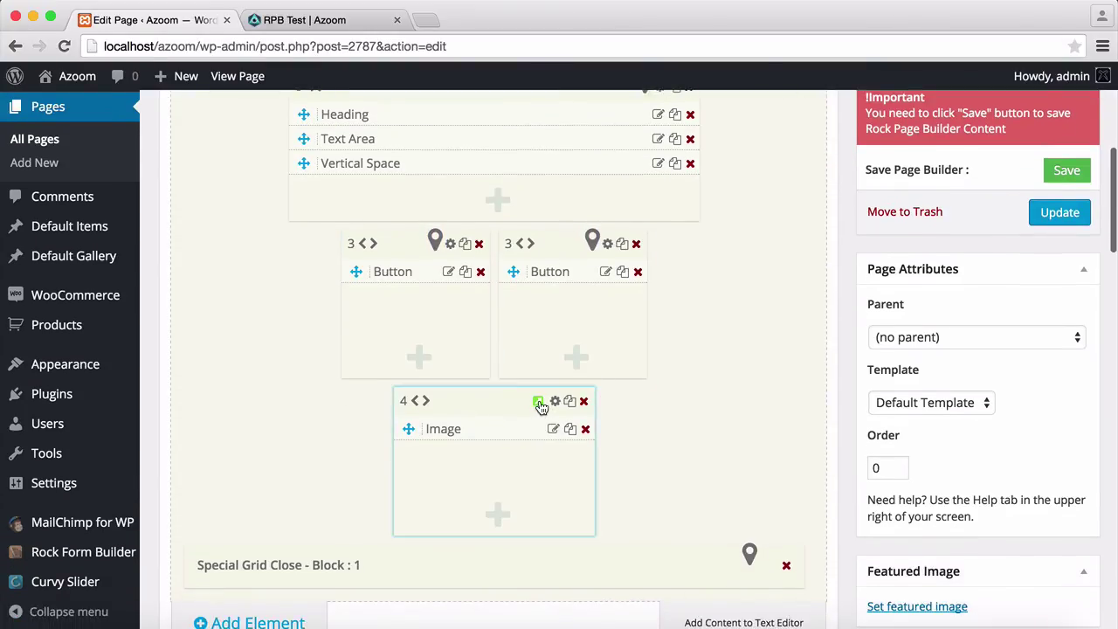
scroll(732, 377, "up", 3)
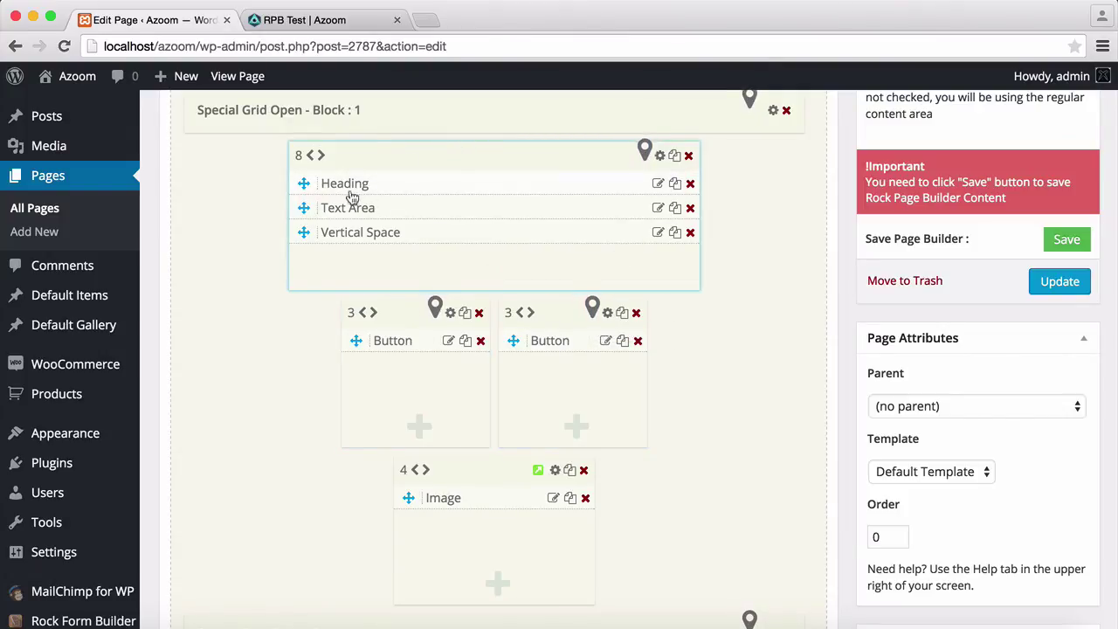
left_click(644, 155)
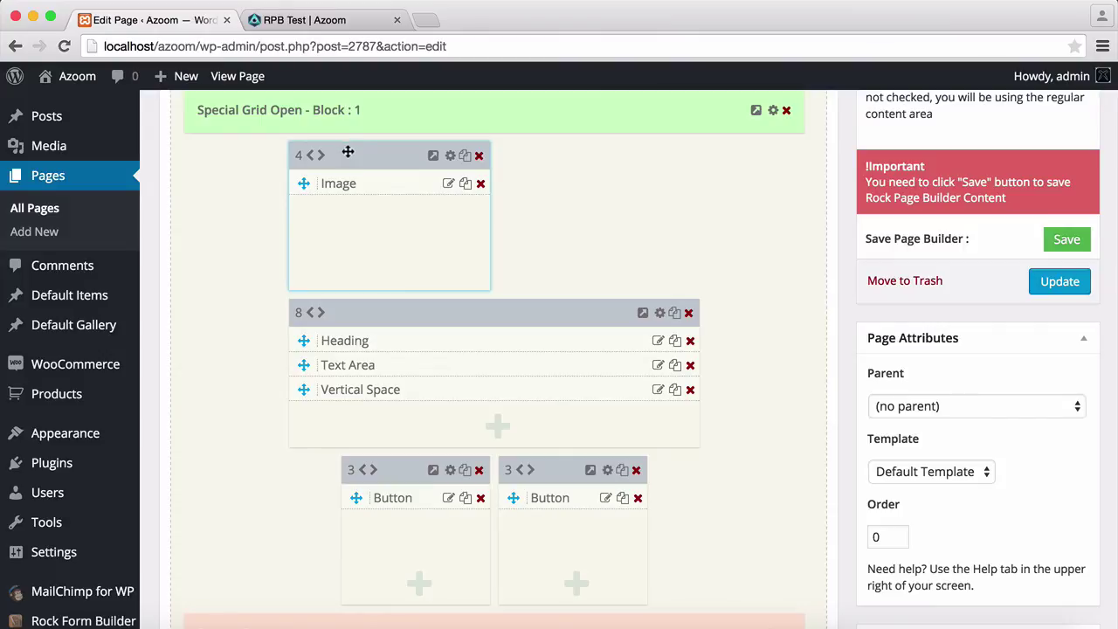
left_click_drag(348, 151, 431, 145)
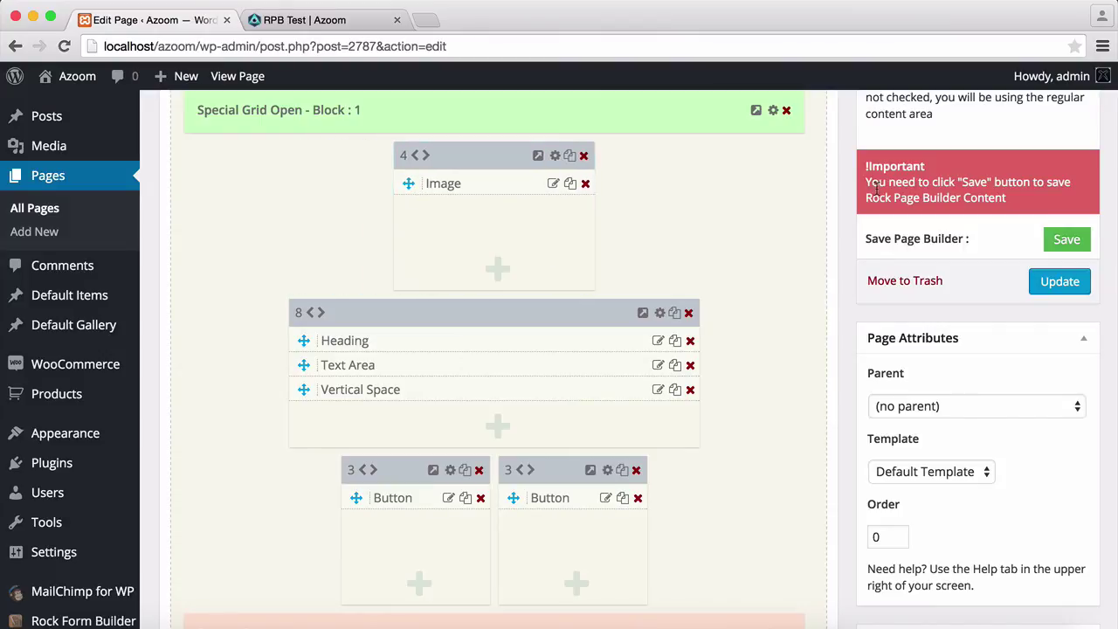
- Save the page builder content and check the logo's new position above the heading on the RPB Test page
left_click(1062, 241)
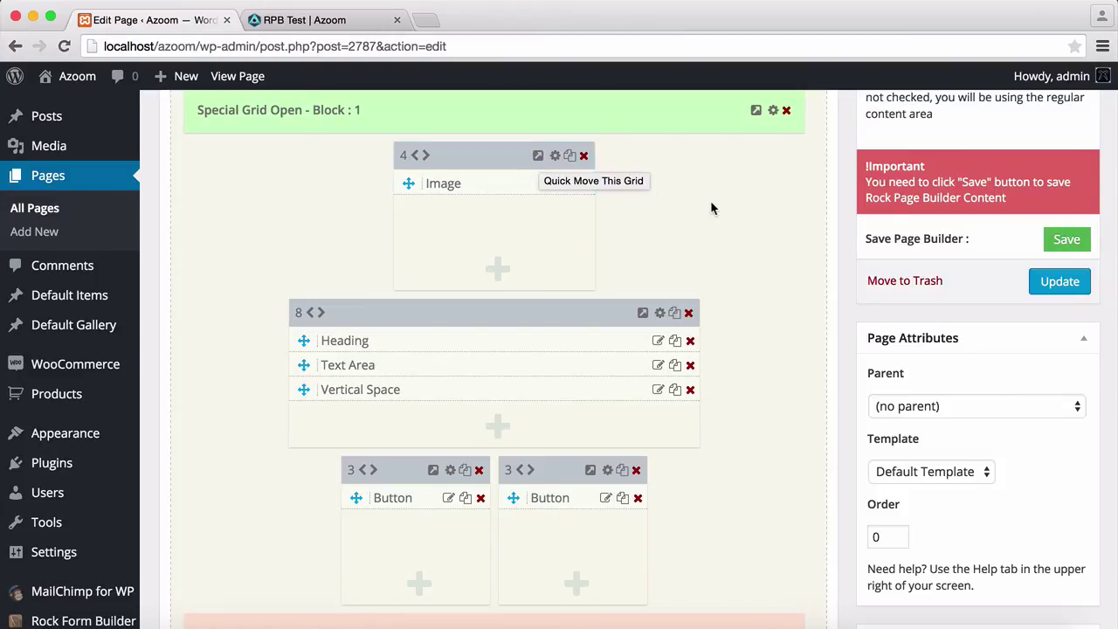
left_click(286, 19)
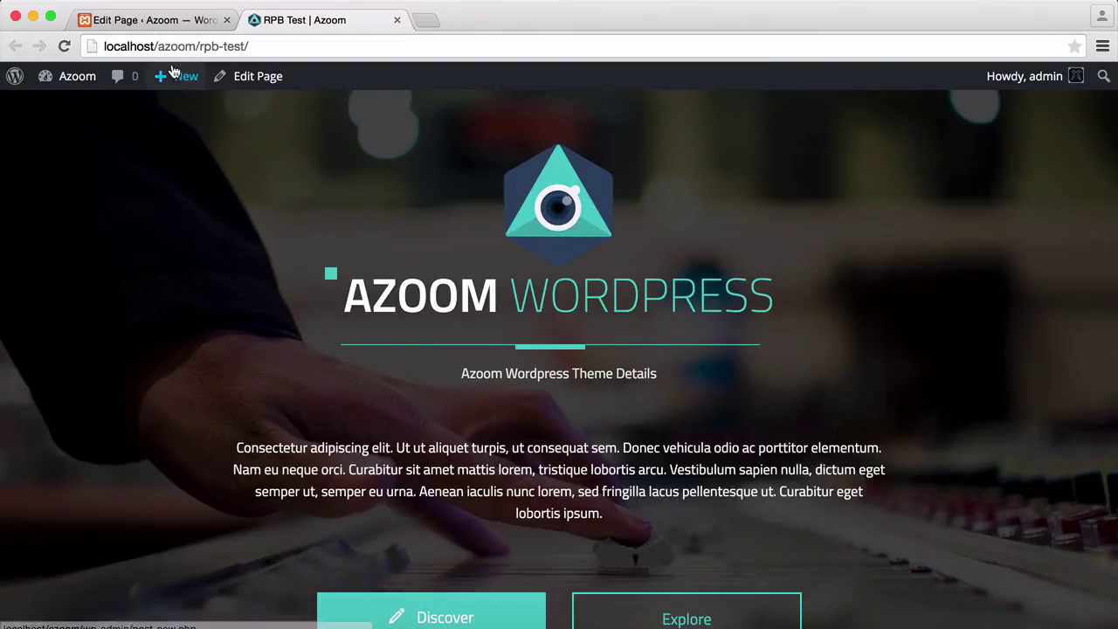
left_click(161, 21)
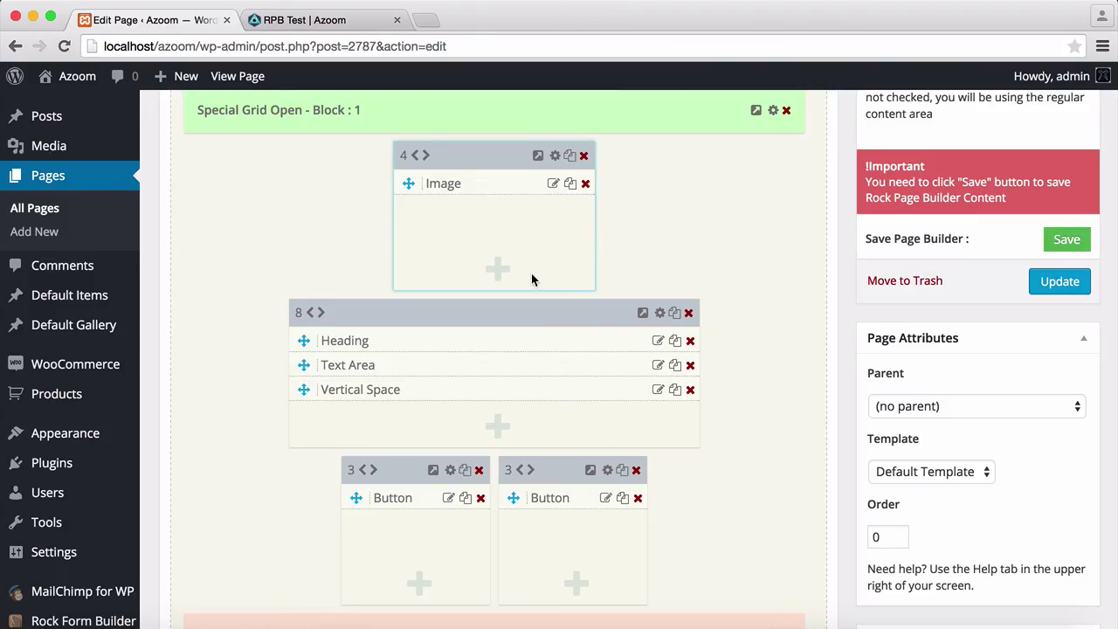
- Add a Vertical Space element below the Image element and save it with the Default (60px) space height
left_click(498, 270)
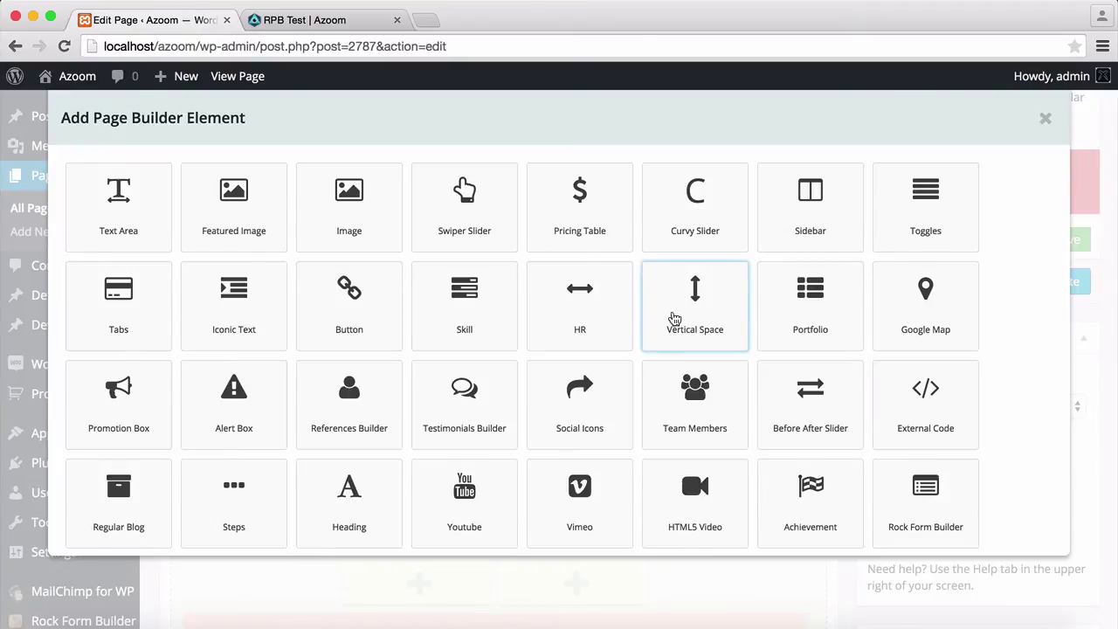
left_click(673, 319)
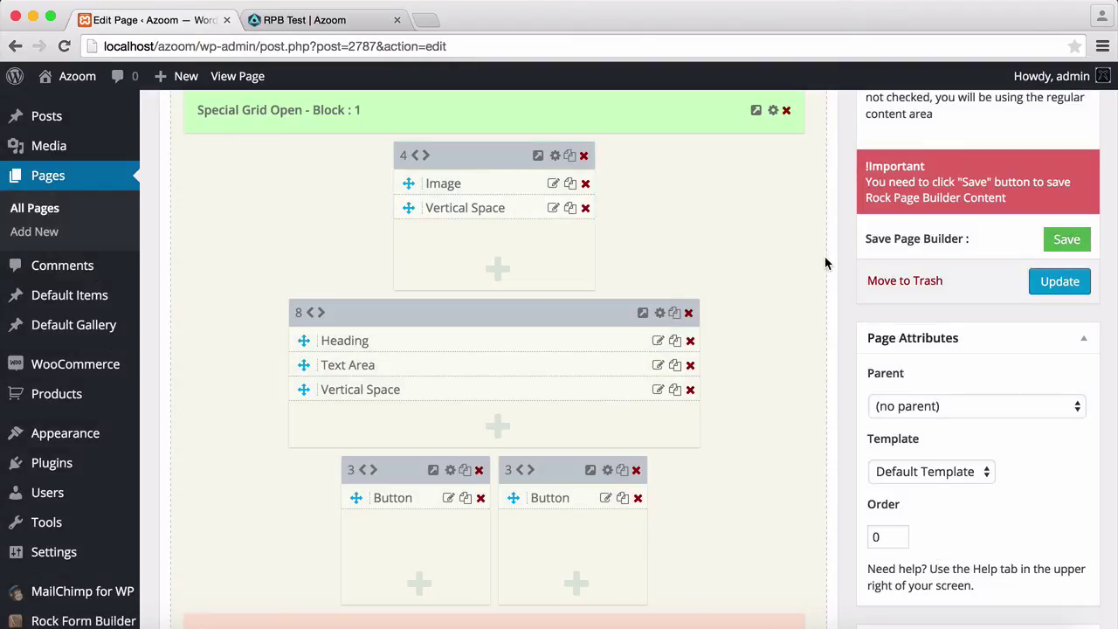
left_click(522, 216)
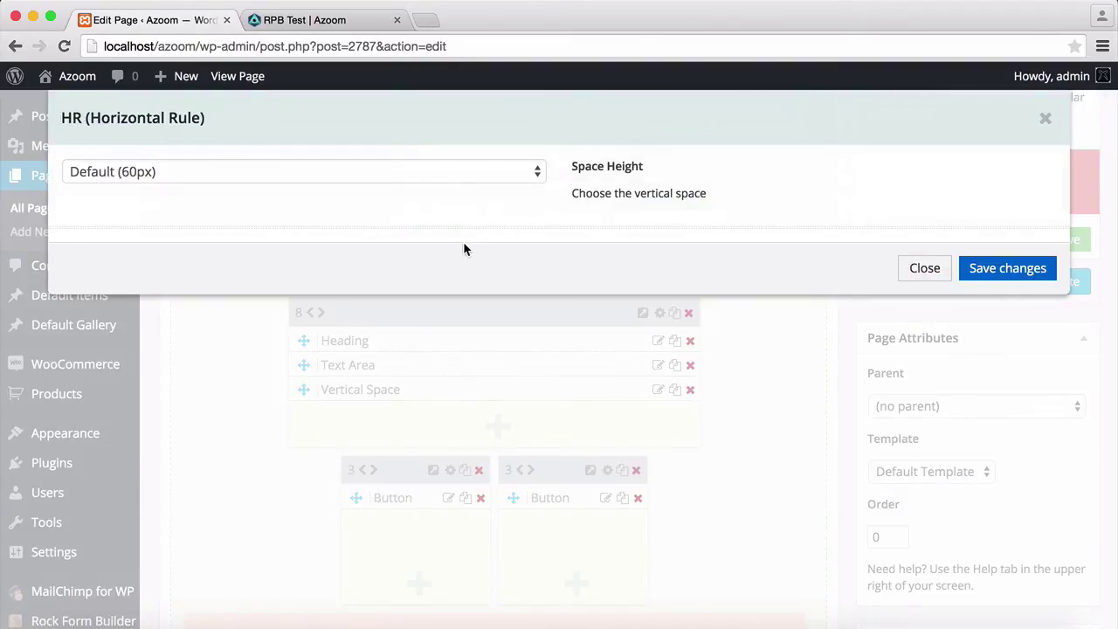
left_click(998, 265)
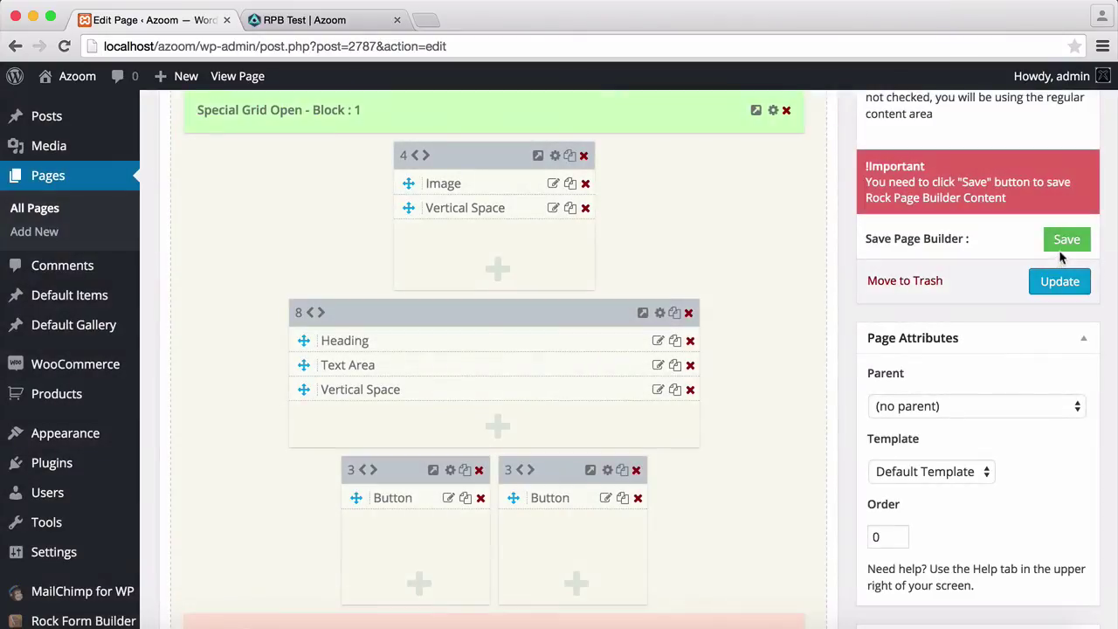
- Reload the RPB Test page and examine the spacing between the logo, the heading and the buttons
left_click(283, 19)
left_click(64, 45)
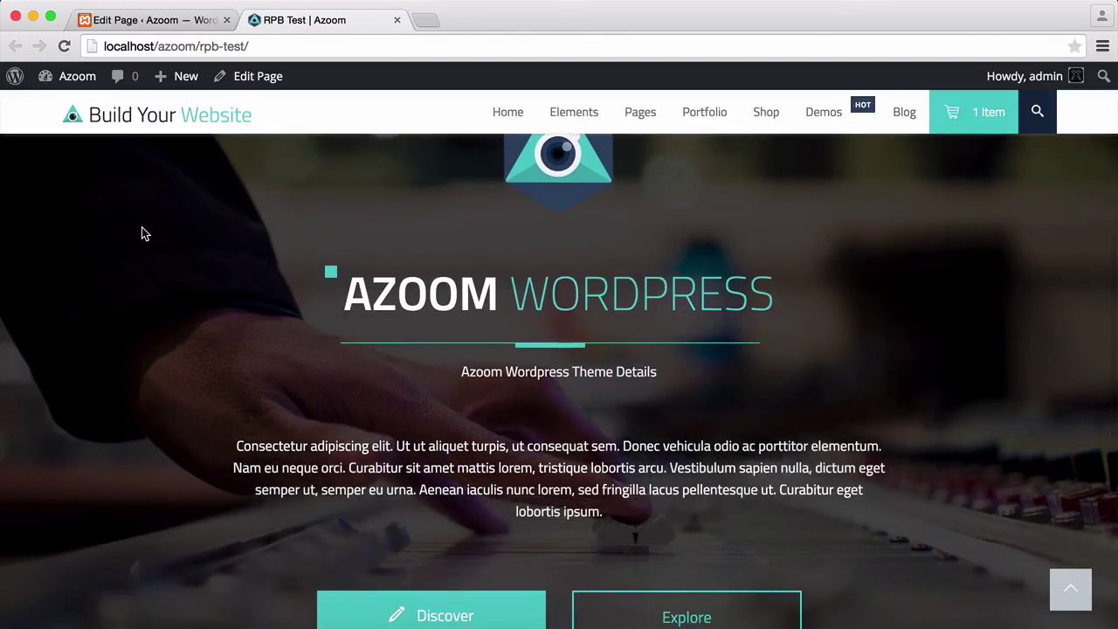
scroll(145, 233, "down", 5)
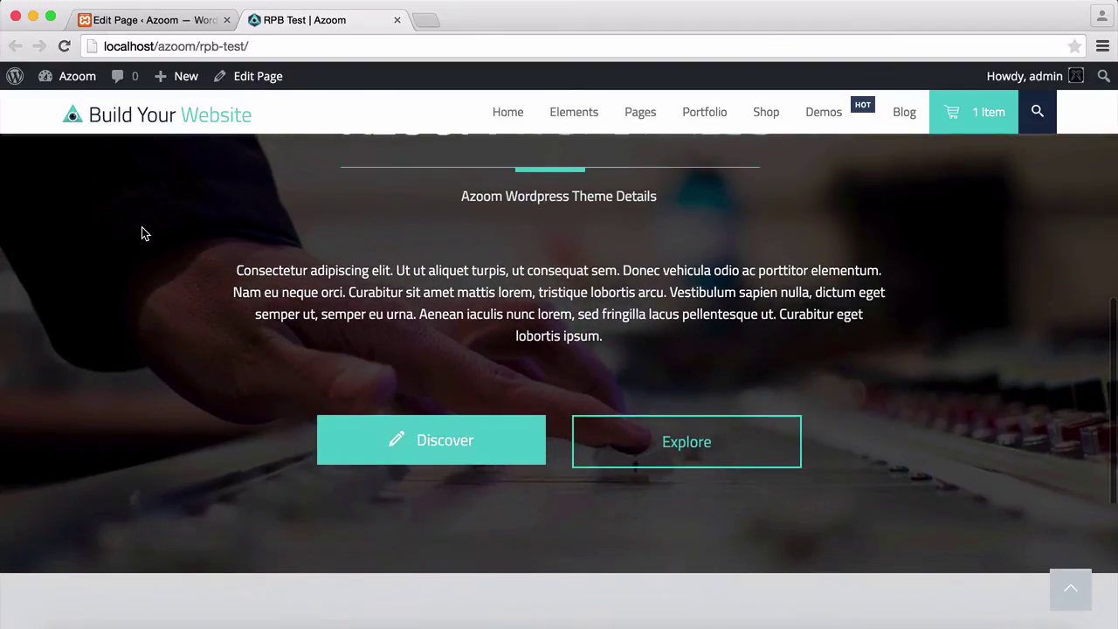
scroll(145, 233, "up", 3)
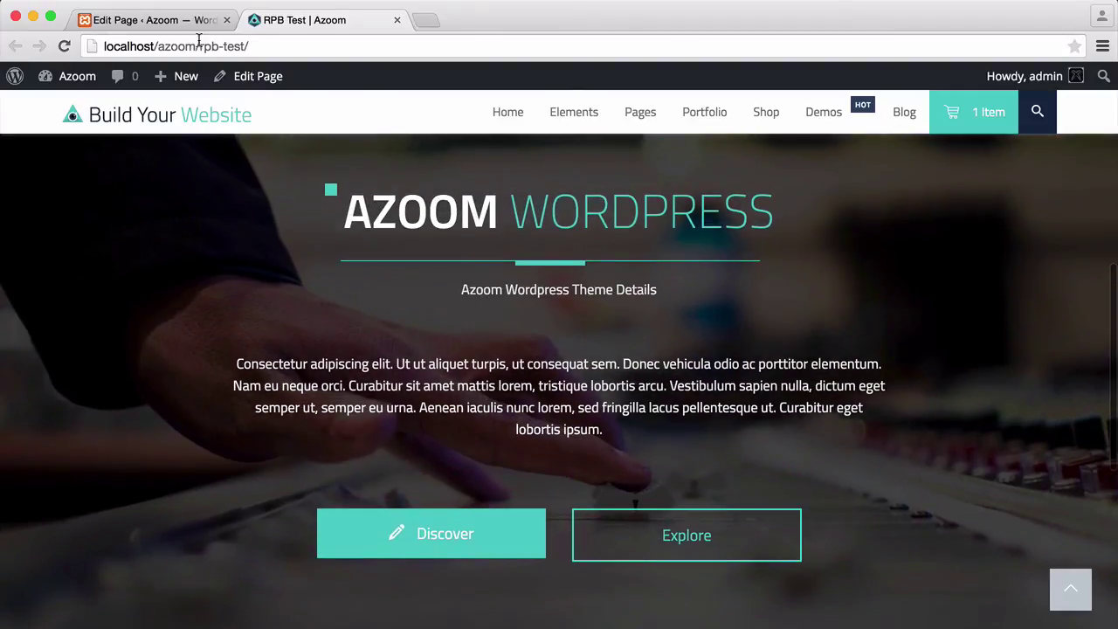
- Return to the page editor and look over the complete page builder layout and the template options above it
left_click(184, 19)
scroll(819, 301, "up", 3)
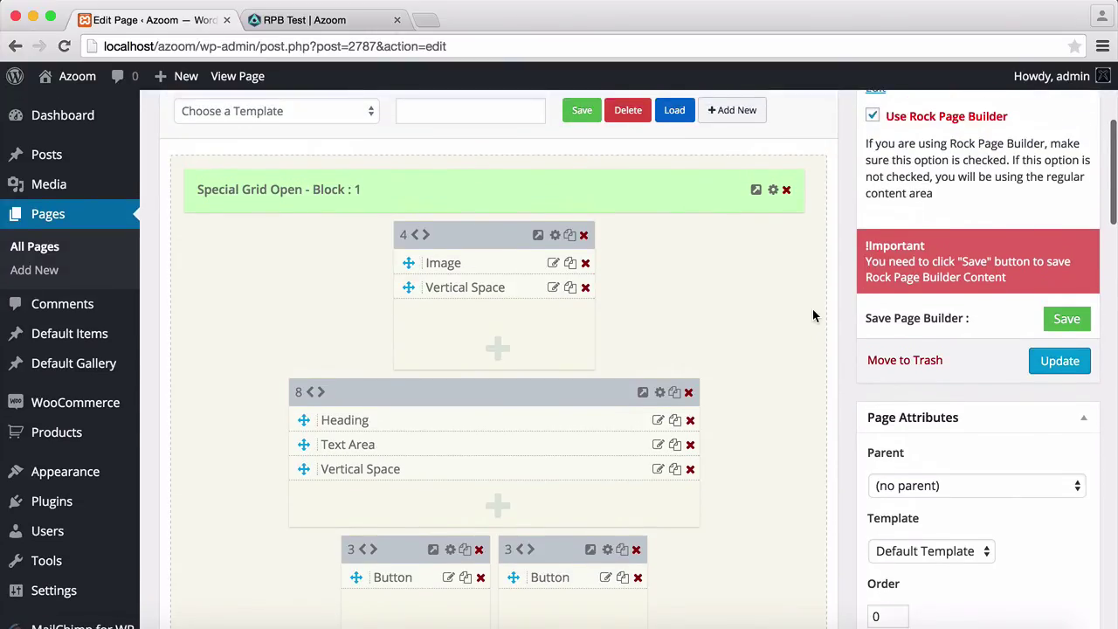
scroll(812, 315, "up", 5)
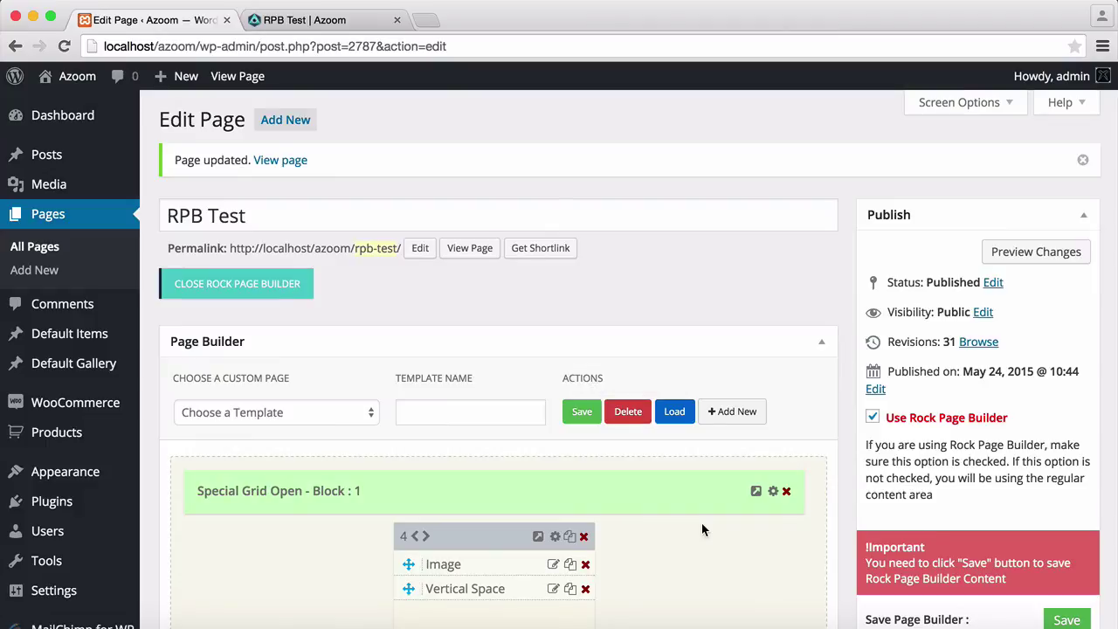
scroll(697, 526, "down", 5)
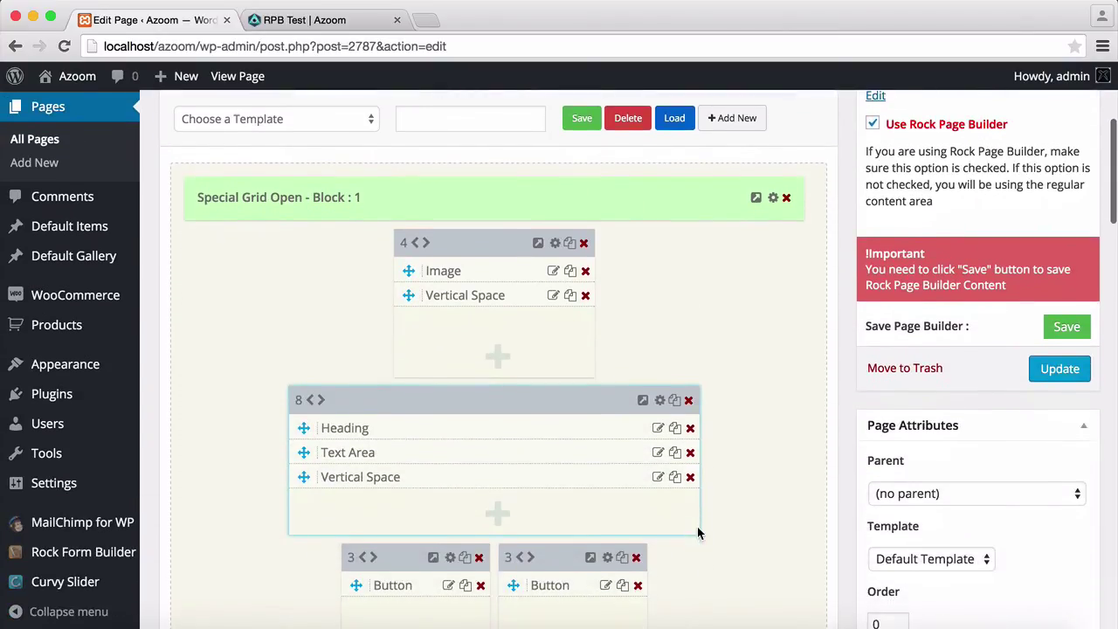
scroll(697, 531, "down", 5)
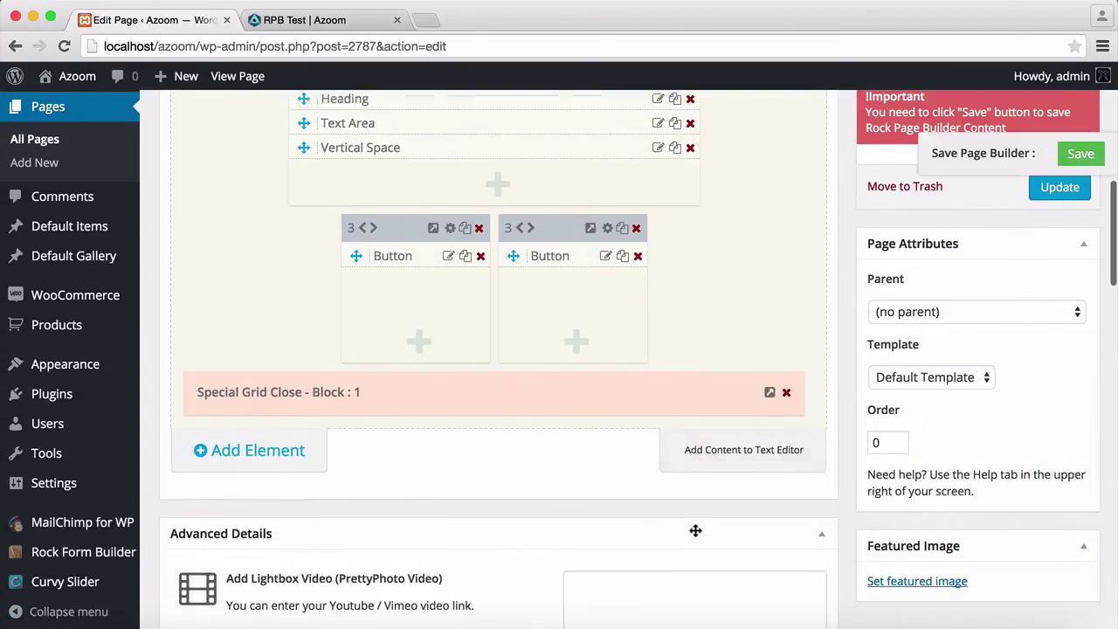
scroll(696, 530, "up", 3)
scroll(695, 530, "up", 7)
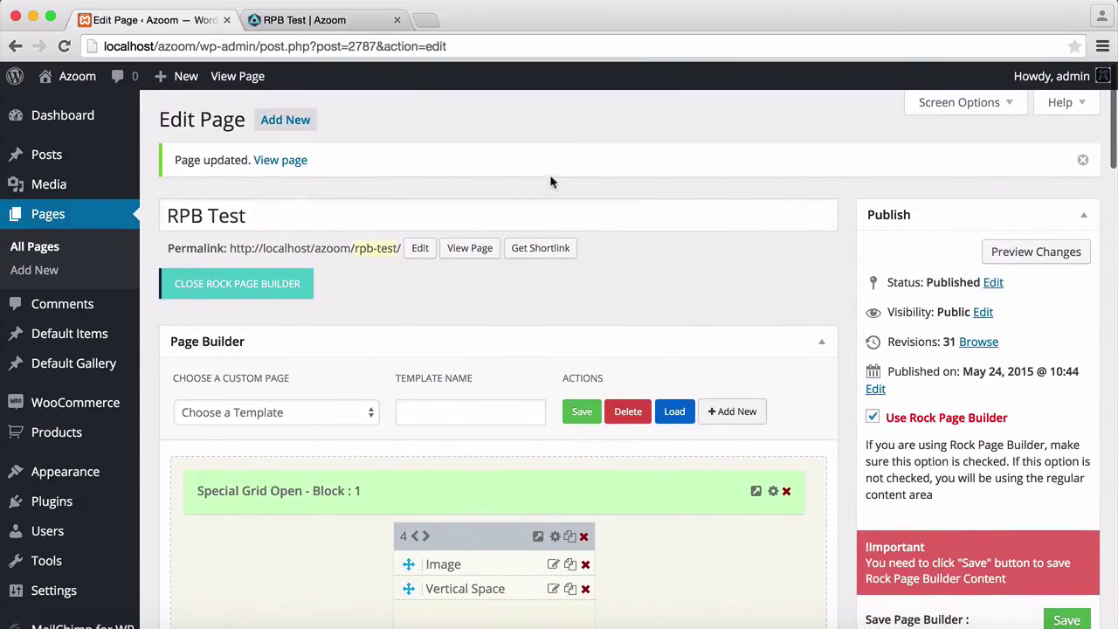